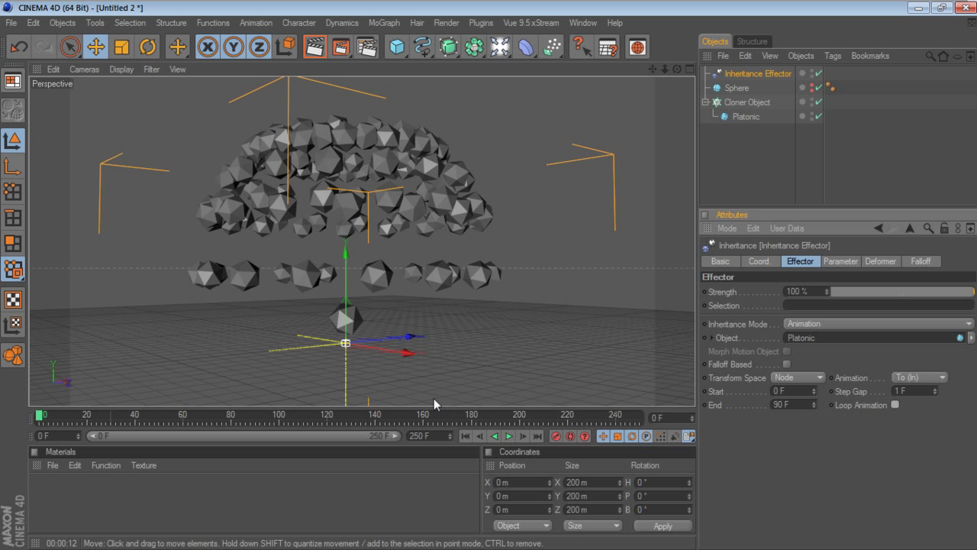
- Preview the animation, then make the Inheritance Effector falloff-based
{"action": "left_click", "coordinate": [508, 436]}
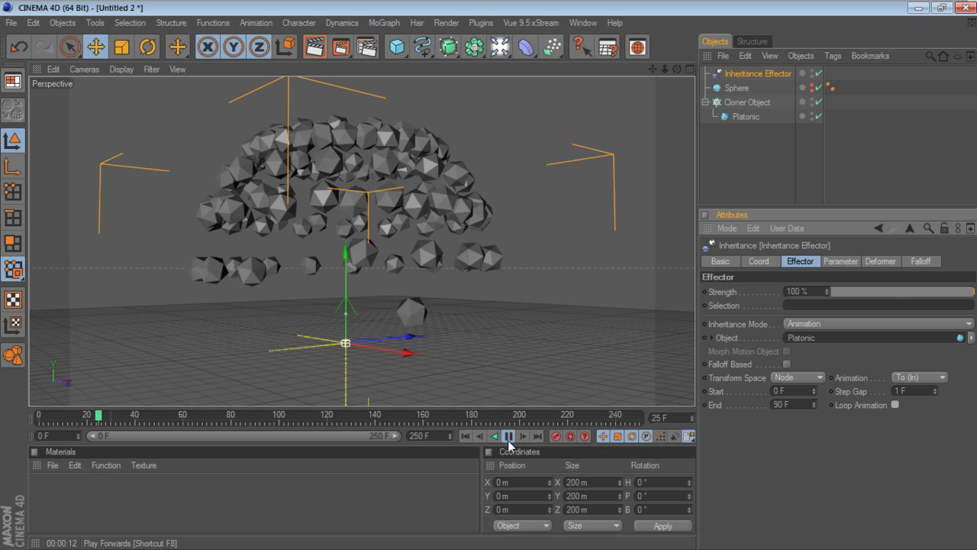
{"action": "left_click", "coordinate": [508, 436]}
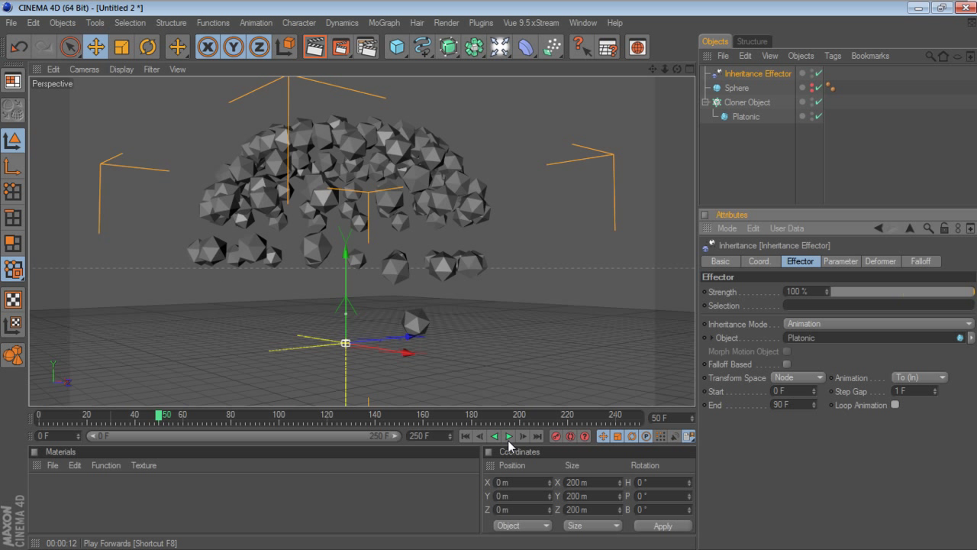
{"action": "left_click", "coordinate": [462, 436]}
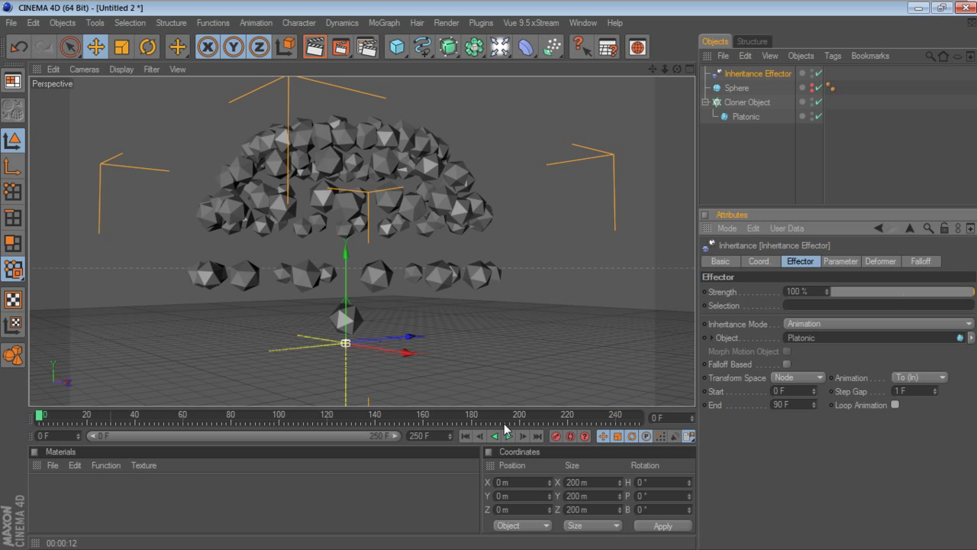
{"action": "left_click", "coordinate": [745, 365]}
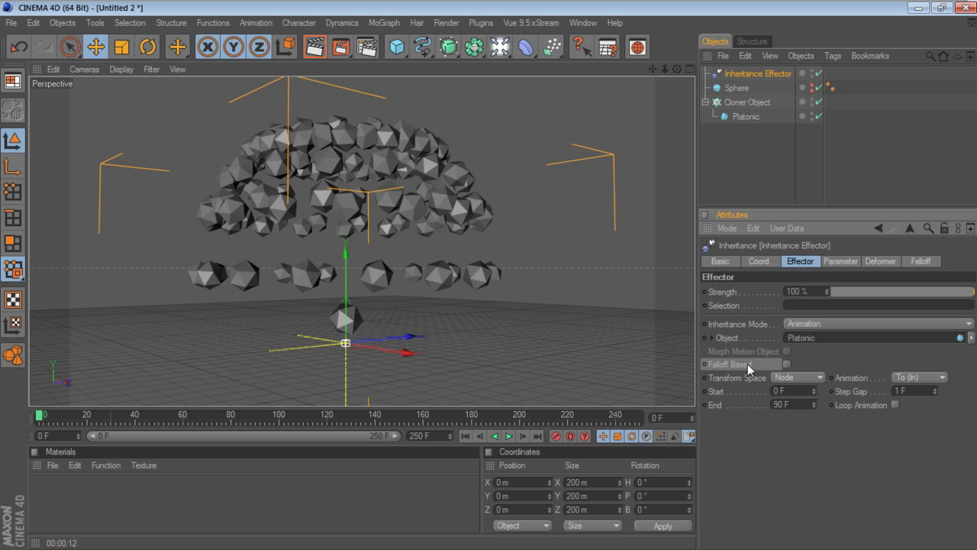
{"action": "left_click", "coordinate": [787, 364]}
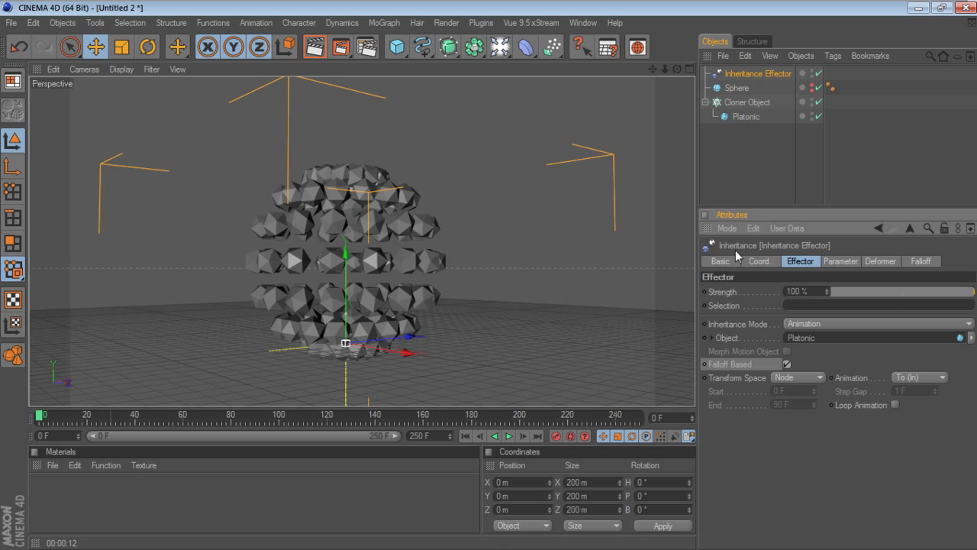
- Show the effector's Falloff settings in an enlarged panel and bring up the Shape choices
{"action": "left_click", "coordinate": [916, 261]}
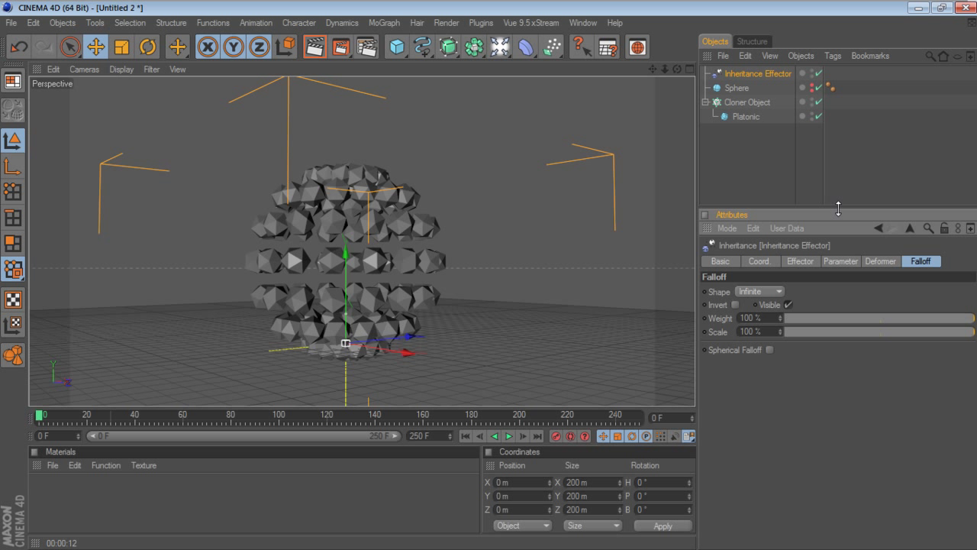
{"action": "left_click_drag", "start_coordinate": [838, 209], "coordinate": [838, 175]}
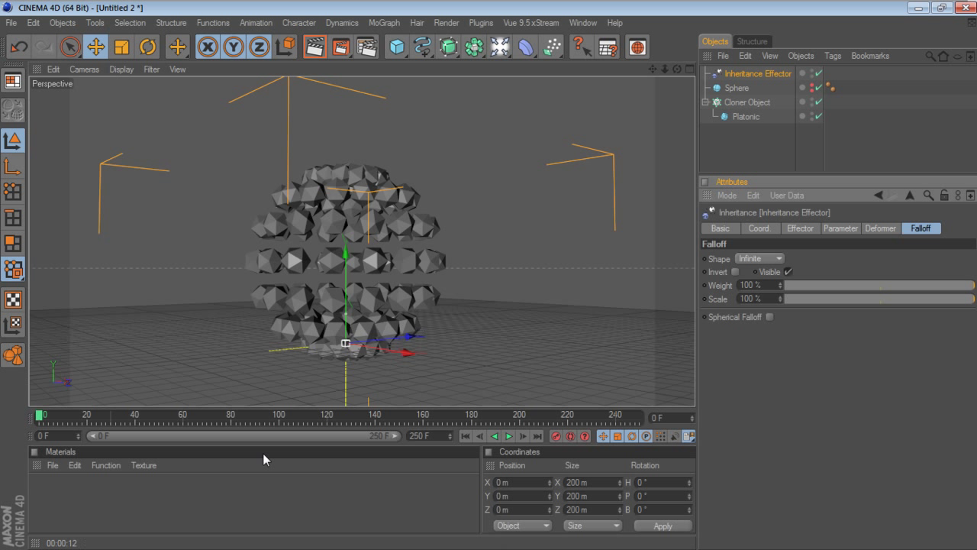
{"action": "left_click", "coordinate": [510, 436]}
{"action": "left_click", "coordinate": [509, 436]}
{"action": "left_click", "coordinate": [466, 436]}
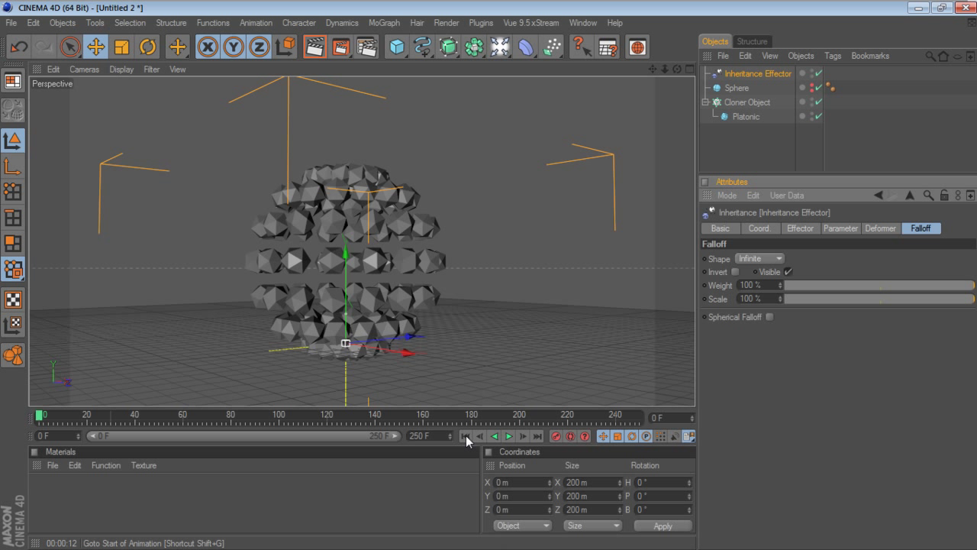
{"action": "left_click", "coordinate": [769, 264]}
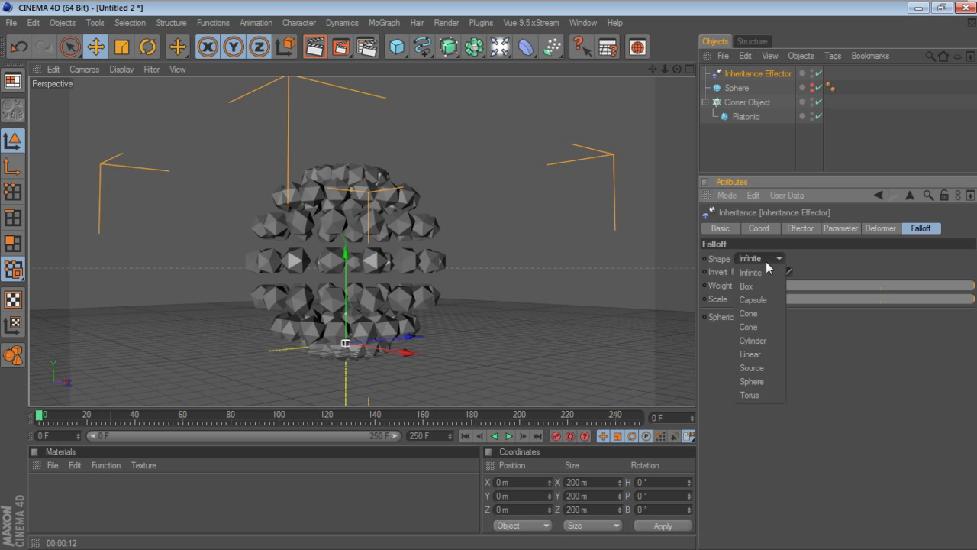
- Set the falloff Shape to Linear and slide the falloff back along Z
{"action": "left_click", "coordinate": [752, 355]}
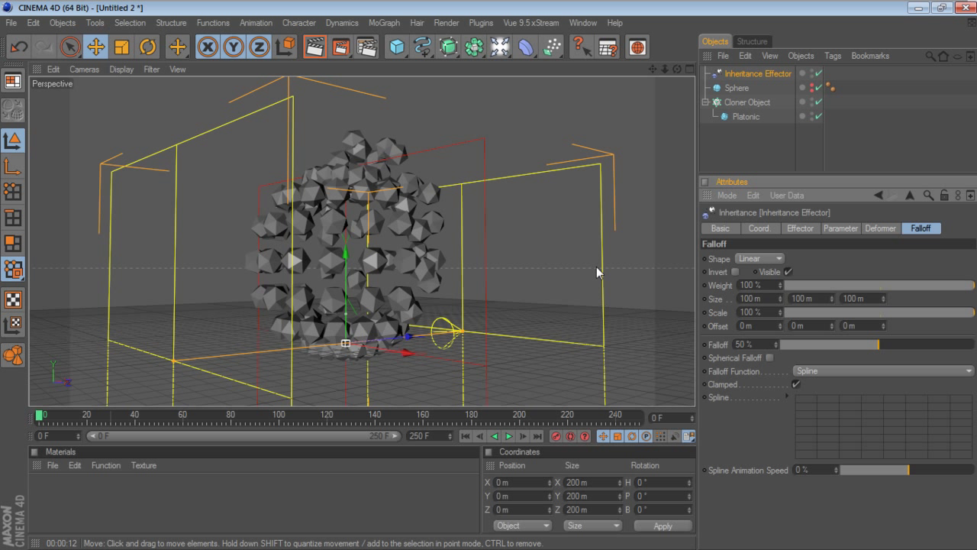
{"action": "scroll", "coordinate": [596, 266], "scroll_direction": "down", "scroll_amount": 5}
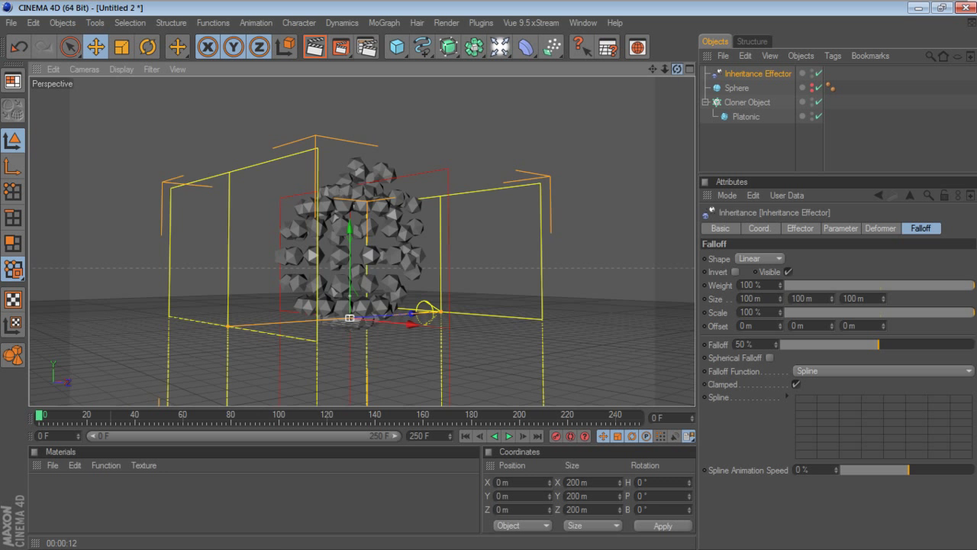
{"action": "left_click_drag", "start_coordinate": [676, 69], "coordinate": [577, 133]}
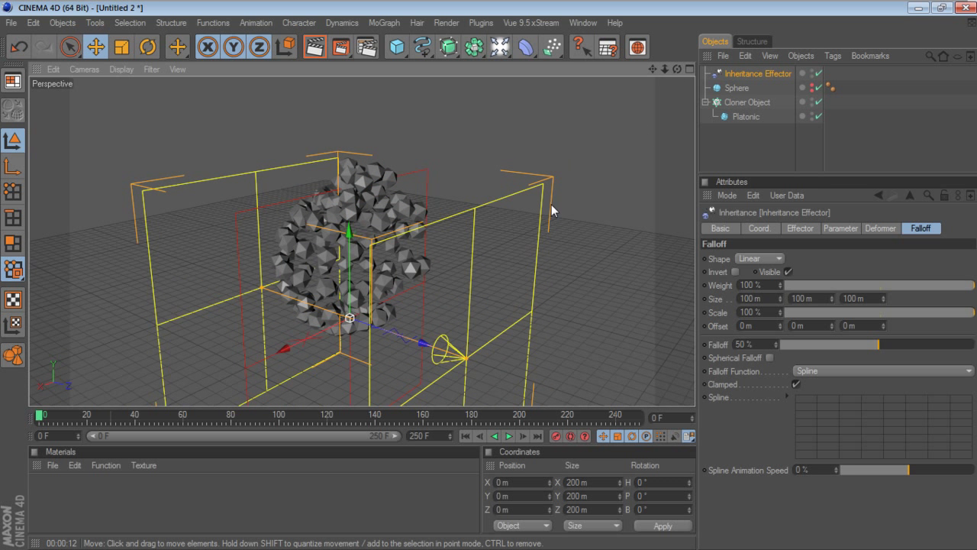
{"action": "left_click_drag", "start_coordinate": [551, 204], "coordinate": [494, 214]}
{"action": "mouse_move", "coordinate": [645, 68]}
{"action": "left_mouse_down"}
{"action": "mouse_move", "coordinate": [662, 73]}
{"action": "mouse_move", "coordinate": [633, 76]}
{"action": "left_mouse_up"}
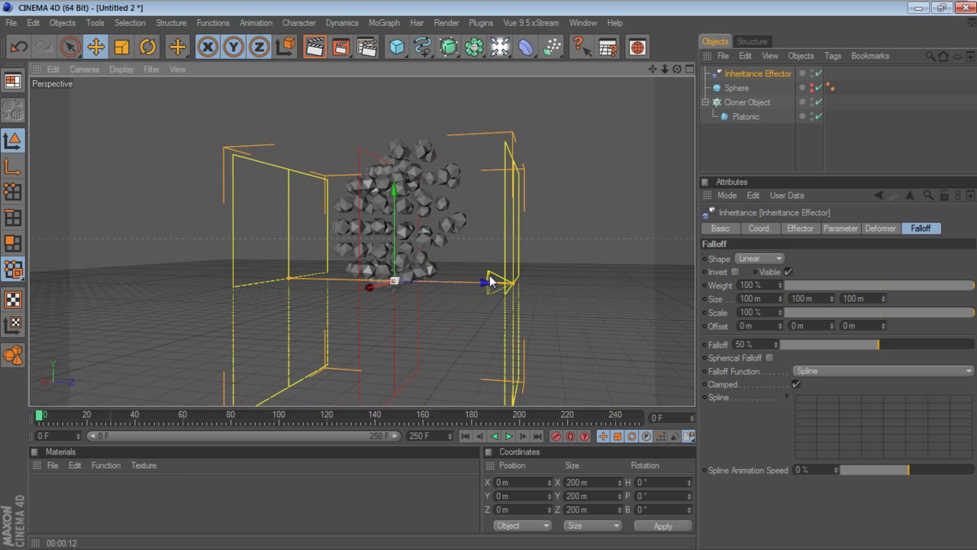
{"action": "left_click_drag", "start_coordinate": [494, 282], "coordinate": [284, 277]}
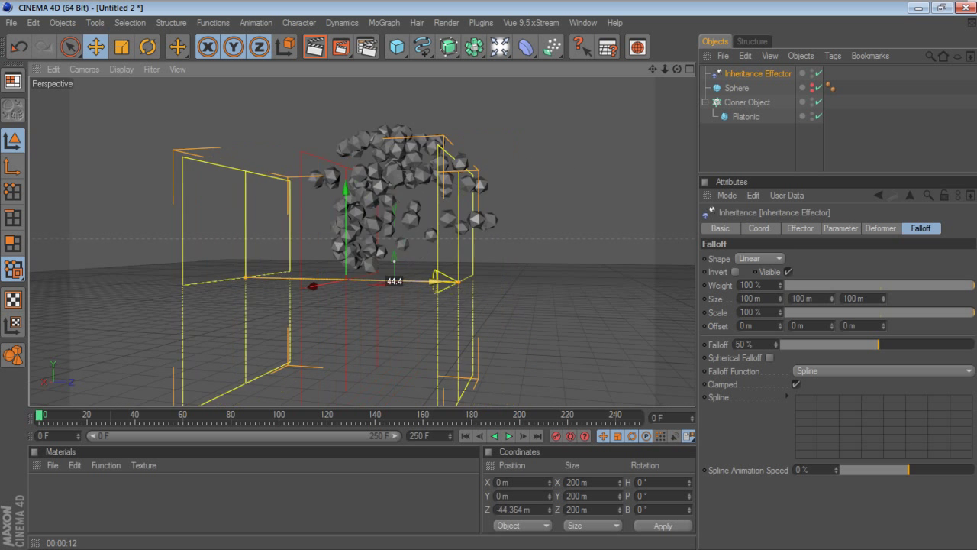
{"action": "left_click_drag", "start_coordinate": [394, 281], "coordinate": [383, 281]}
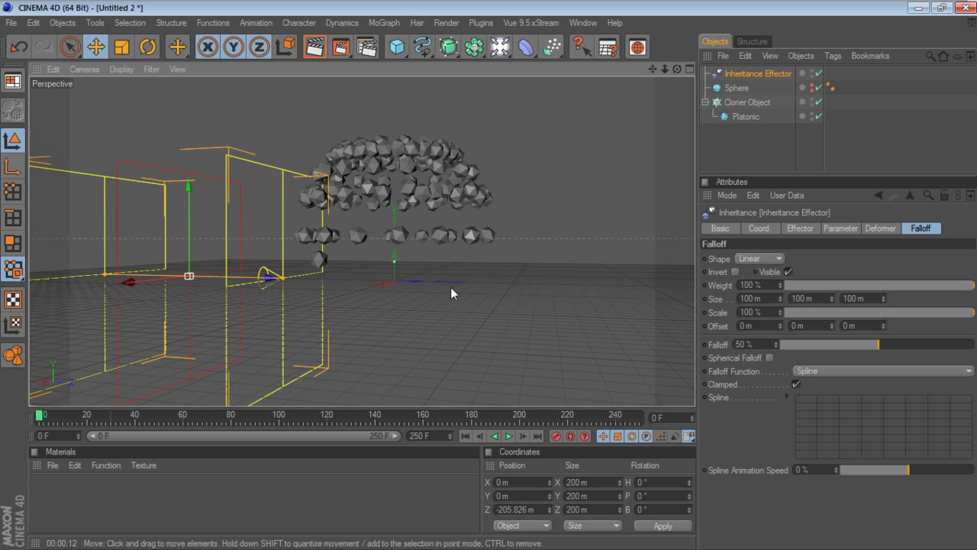
- Invert the falloff and slide it forward along Z to -55.839 m
{"action": "left_click", "coordinate": [734, 271]}
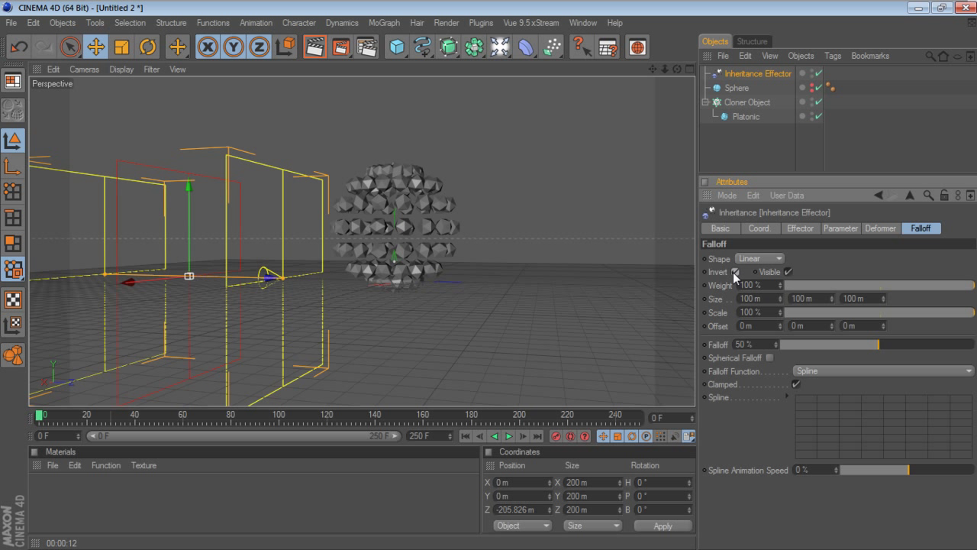
{"action": "mouse_move", "coordinate": [677, 70]}
{"action": "left_mouse_down"}
{"action": "mouse_move", "coordinate": [236, 281]}
{"action": "mouse_move", "coordinate": [270, 277]}
{"action": "left_mouse_up"}
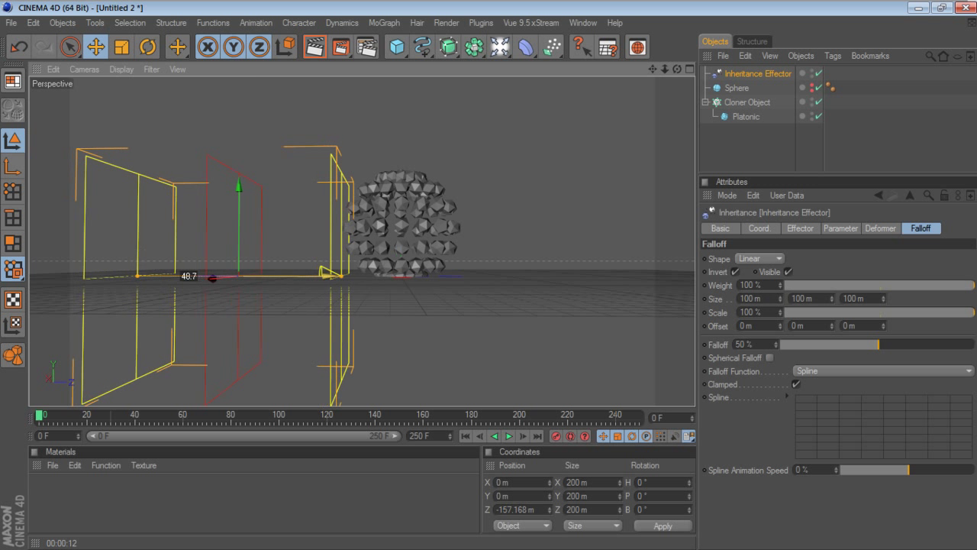
{"action": "mouse_move", "coordinate": [323, 273]}
{"action": "left_mouse_down"}
{"action": "mouse_move", "coordinate": [675, 276]}
{"action": "mouse_move", "coordinate": [351, 275]}
{"action": "mouse_move", "coordinate": [473, 274]}
{"action": "mouse_move", "coordinate": [382, 274]}
{"action": "mouse_move", "coordinate": [465, 273]}
{"action": "mouse_move", "coordinate": [428, 273]}
{"action": "left_mouse_up"}
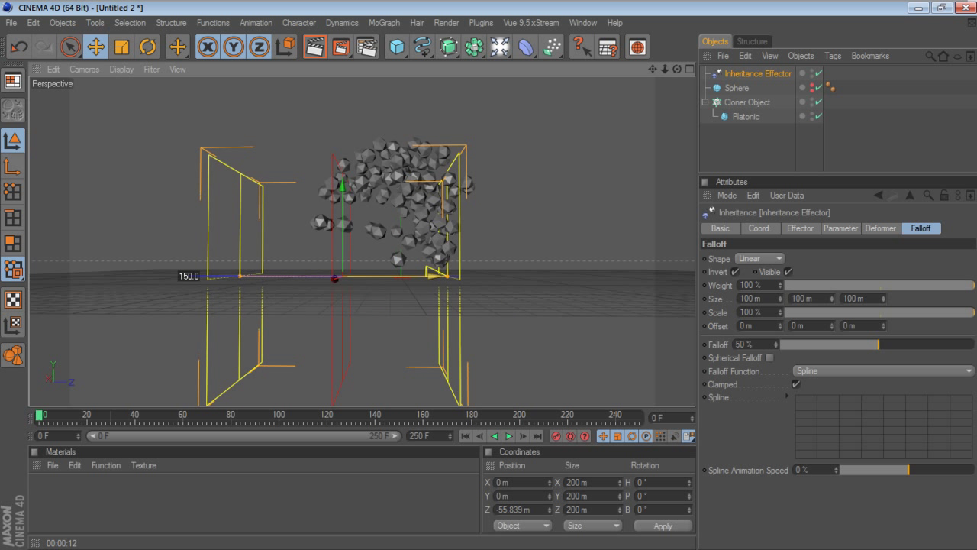
- Switch the falloff shape to Box, move it to Z 79.192 m, and select all four objects
{"action": "left_click", "coordinate": [758, 258]}
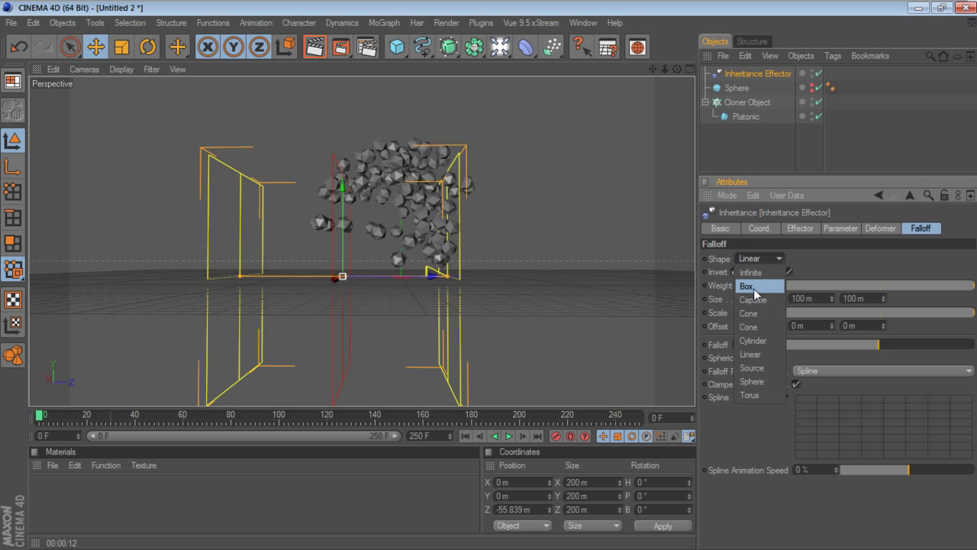
{"action": "left_click", "coordinate": [753, 286]}
{"action": "mouse_move", "coordinate": [431, 276]}
{"action": "left_mouse_down"}
{"action": "mouse_move", "coordinate": [382, 277]}
{"action": "mouse_move", "coordinate": [552, 280]}
{"action": "mouse_move", "coordinate": [272, 277]}
{"action": "mouse_move", "coordinate": [578, 280]}
{"action": "mouse_move", "coordinate": [409, 276]}
{"action": "left_mouse_up"}
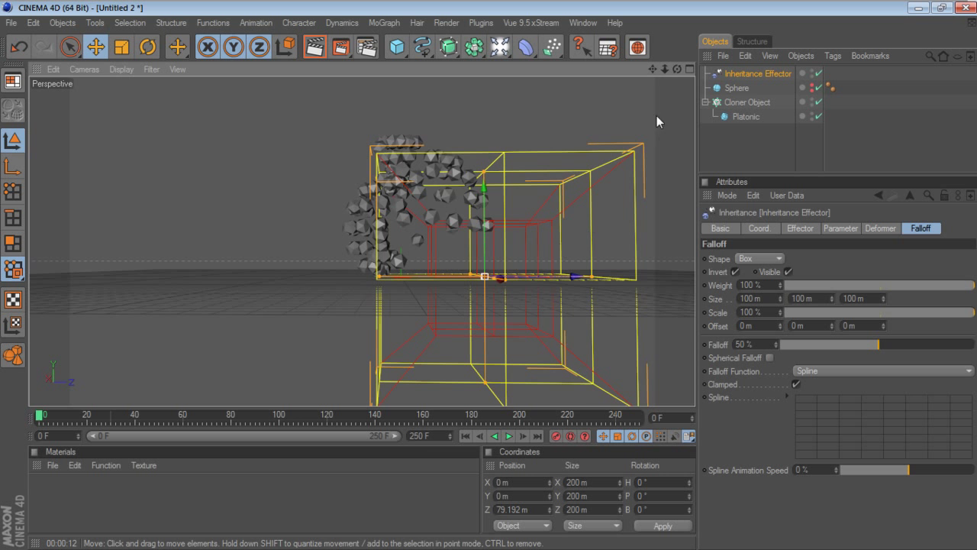
{"action": "mouse_move", "coordinate": [676, 69]}
{"action": "left_mouse_down"}
{"action": "mouse_move", "coordinate": [672, 107]}
{"action": "mouse_move", "coordinate": [698, 109]}
{"action": "left_mouse_up"}
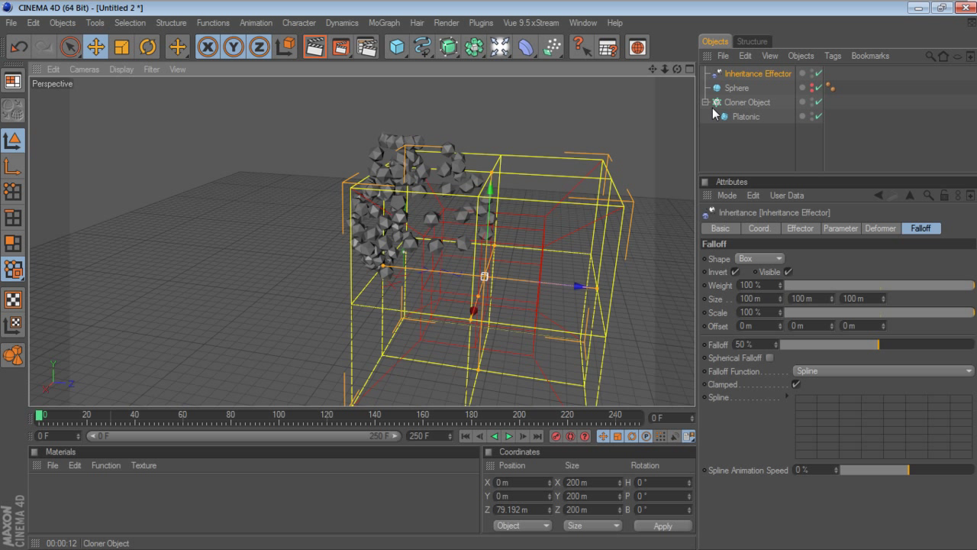
{"action": "left_click_drag", "start_coordinate": [751, 143], "coordinate": [716, 74]}
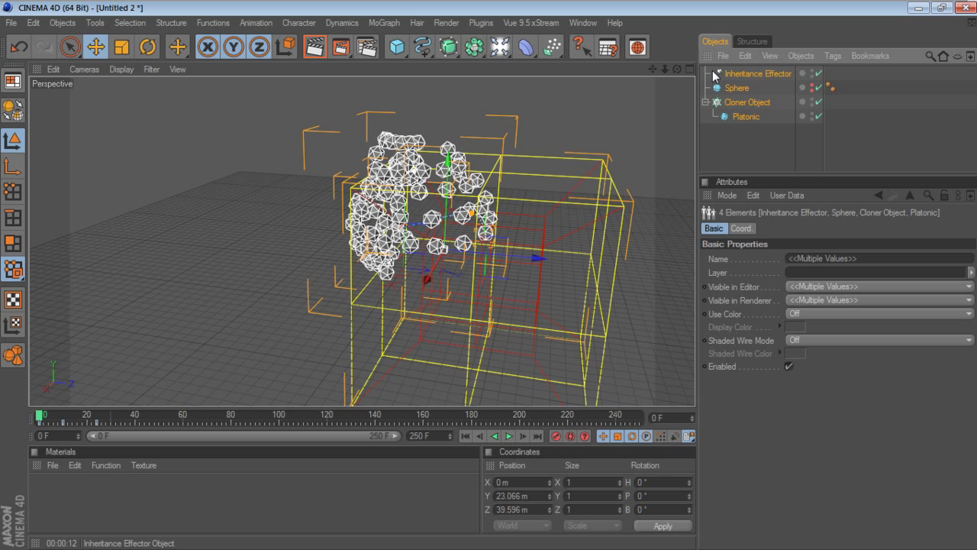
- Delete the effector, sphere, cloner and platonic, then reframe the empty grid
{"action": "key", "text": "Delete"}
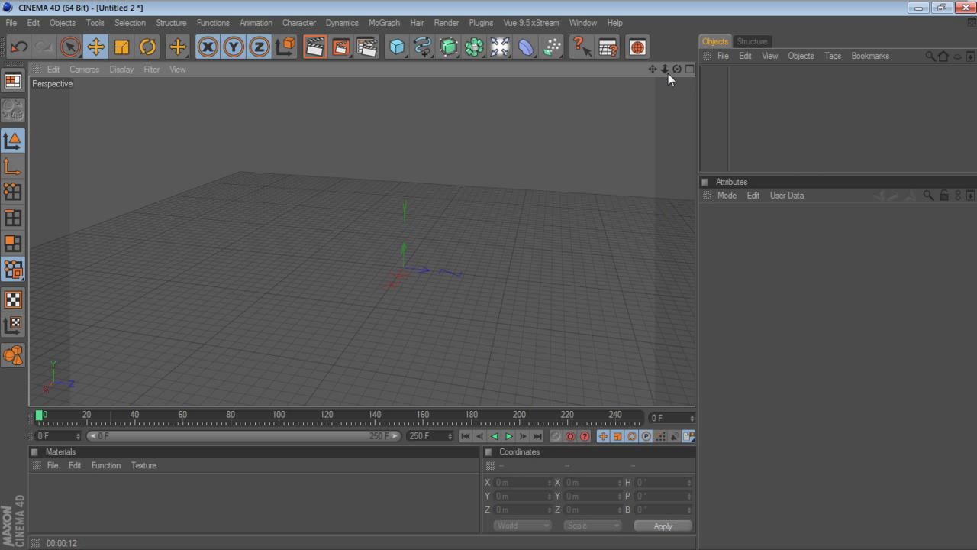
{"action": "left_click_drag", "start_coordinate": [657, 68], "coordinate": [657, 306]}
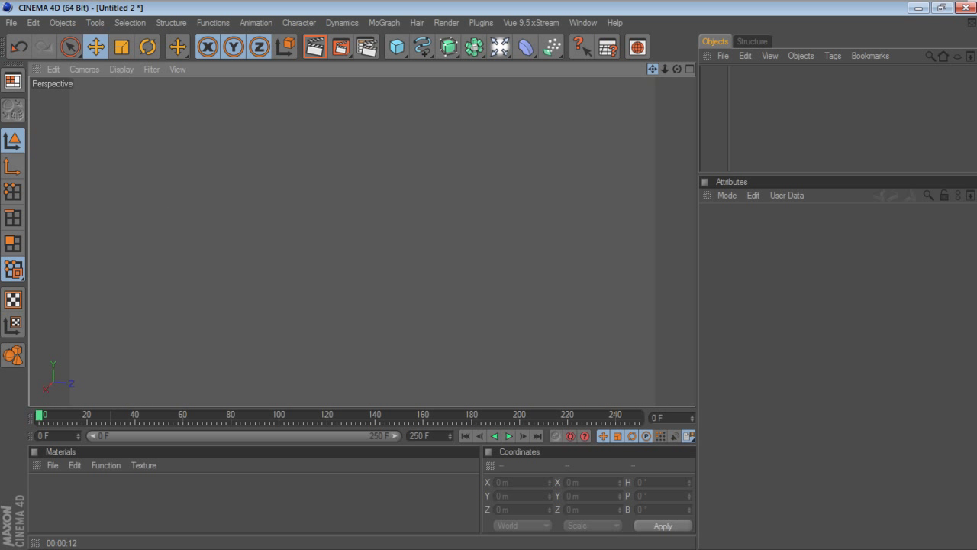
{"action": "left_click_drag", "start_coordinate": [653, 68], "coordinate": [653, 68]}
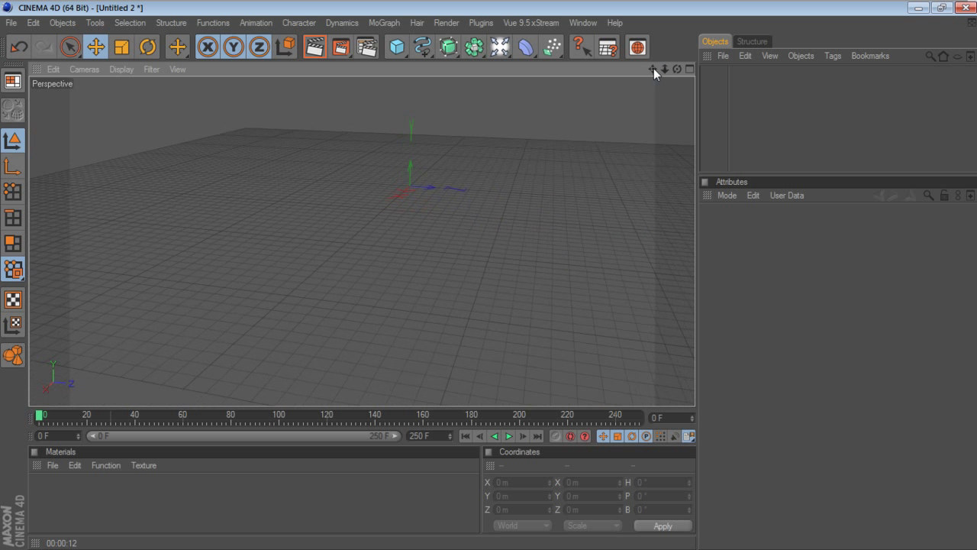
{"action": "mouse_move", "coordinate": [656, 68]}
{"action": "left_mouse_down"}
{"action": "mouse_move", "coordinate": [619, 102]}
{"action": "mouse_move", "coordinate": [653, 69]}
{"action": "left_mouse_up"}
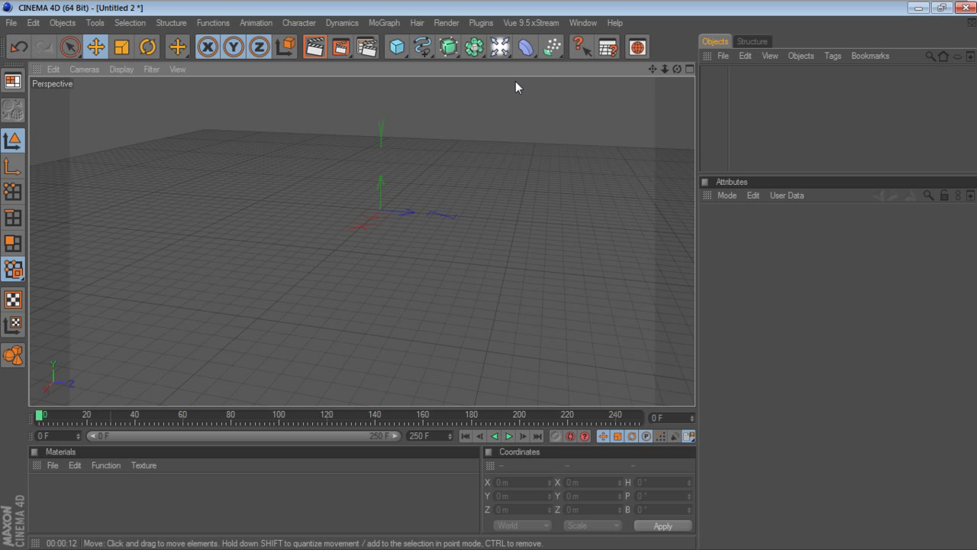
{"action": "left_click_drag", "start_coordinate": [501, 50], "coordinate": [527, 78]}
- Add a Text spline whose text reads 'G'
{"action": "left_click", "coordinate": [425, 55]}
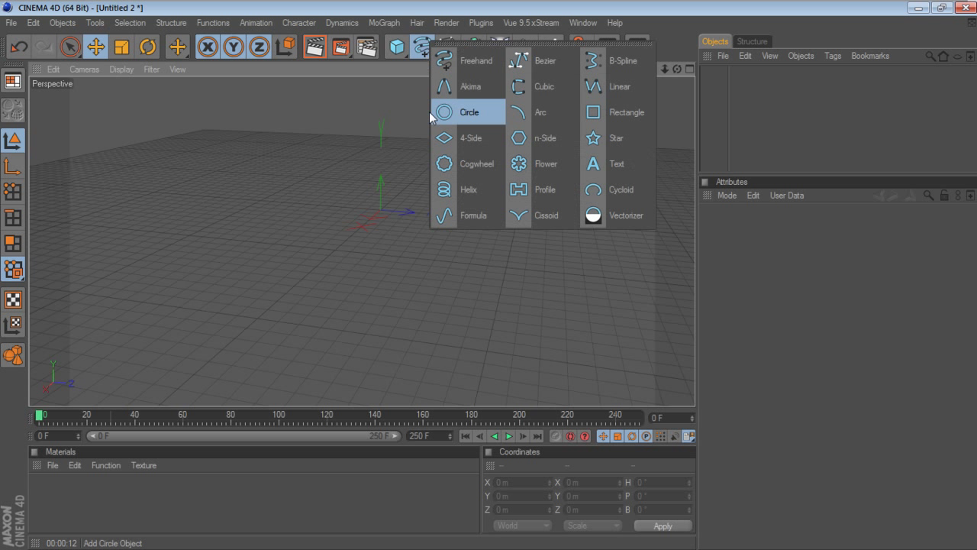
{"action": "left_click", "coordinate": [612, 169]}
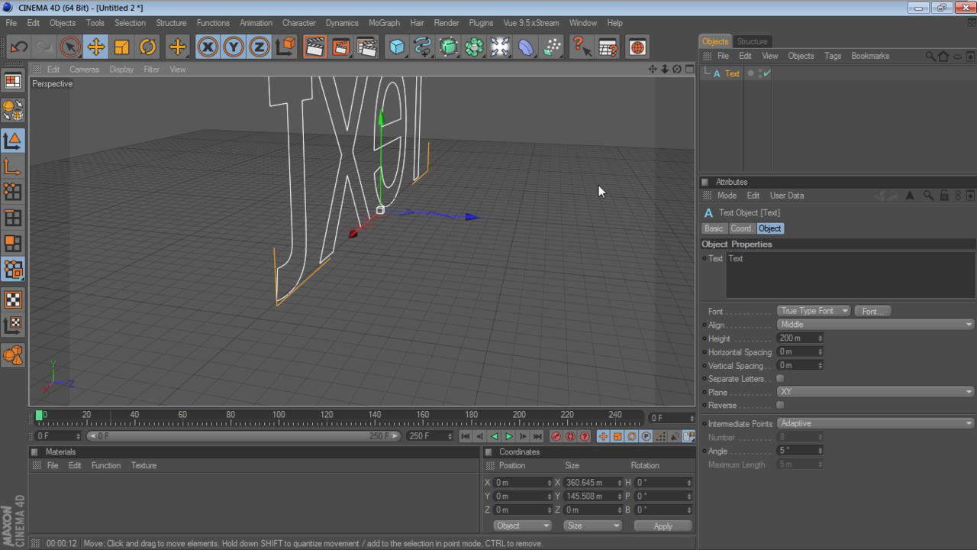
{"action": "double_click", "coordinate": [757, 264]}
{"action": "type", "text": "G"}
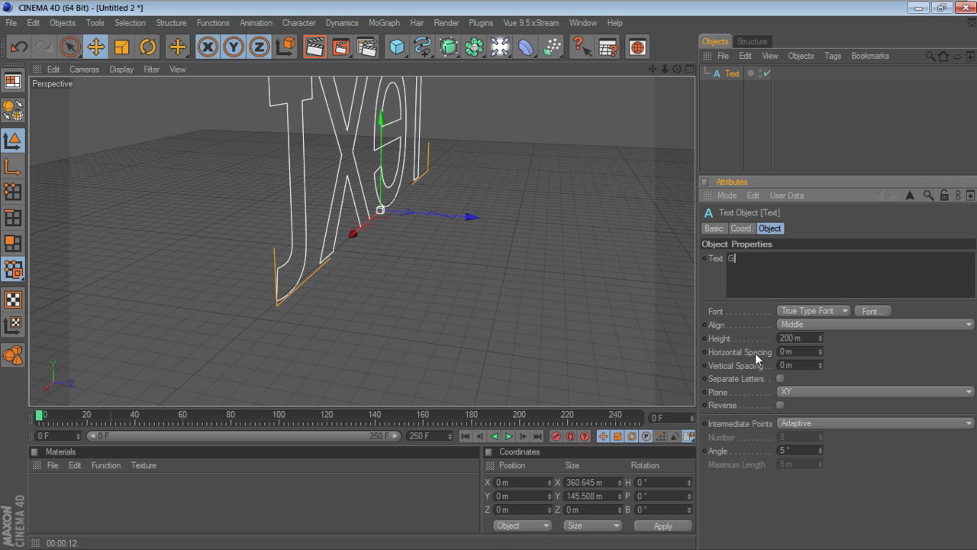
{"action": "left_click", "coordinate": [790, 352]}
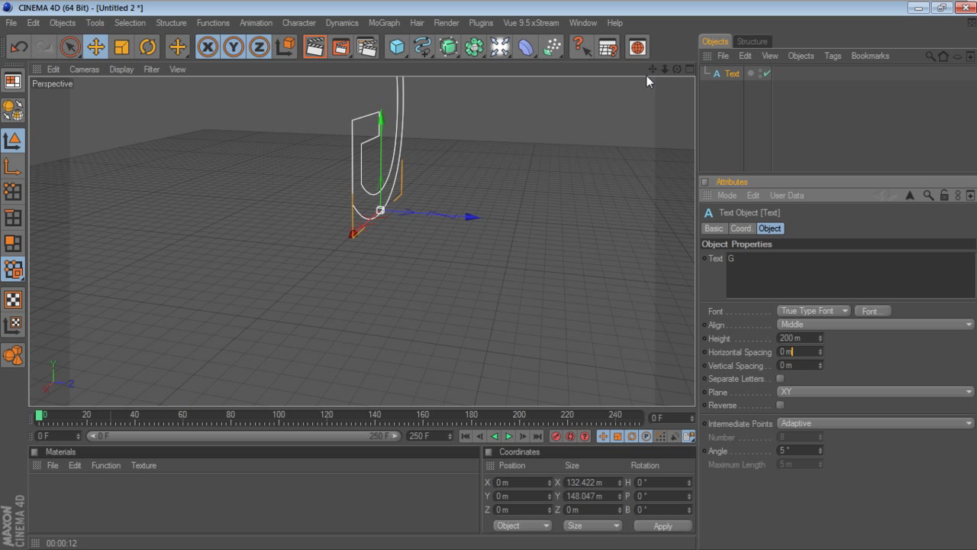
- View the G from the front and bring up its font chooser
{"action": "left_click_drag", "start_coordinate": [677, 69], "coordinate": [610, 73]}
{"action": "left_click_drag", "start_coordinate": [677, 68], "coordinate": [670, 70]}
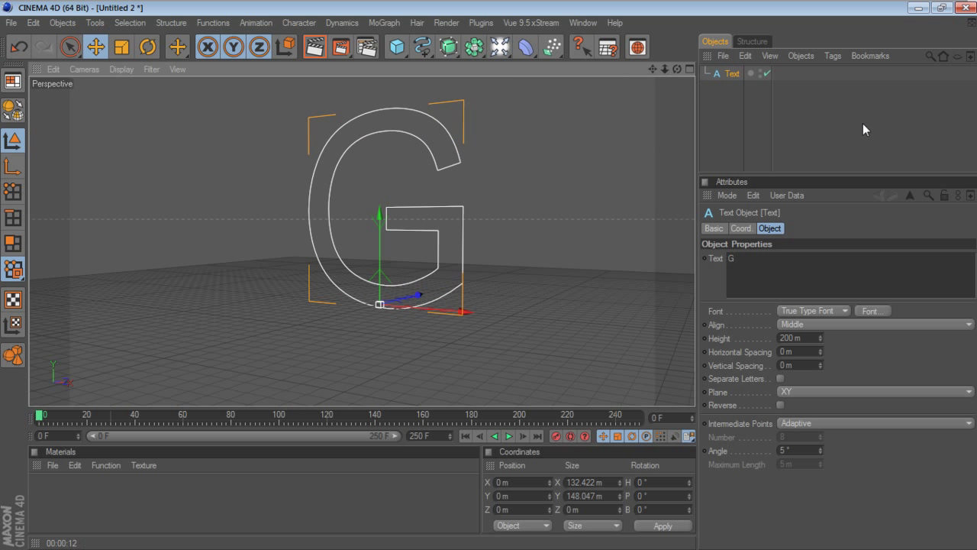
{"action": "left_click", "coordinate": [865, 311]}
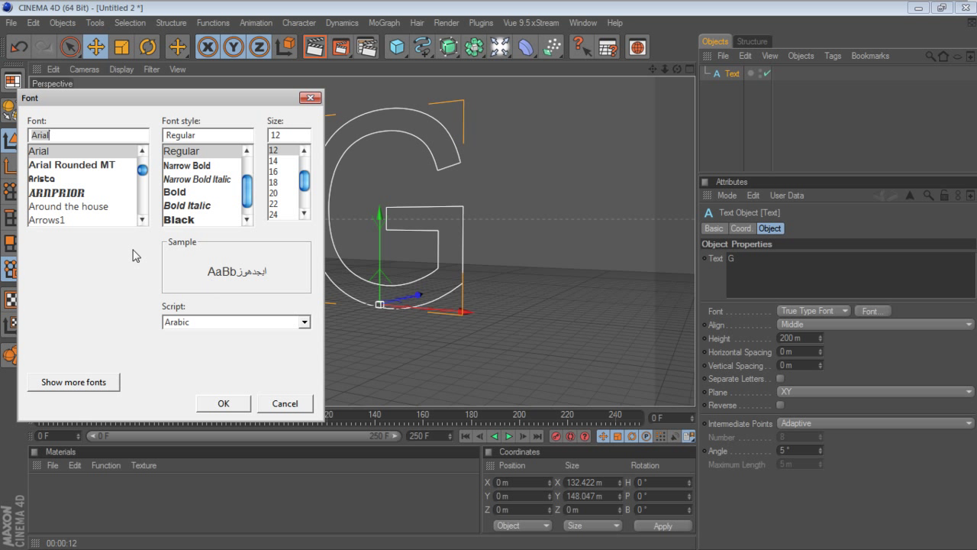
- Choose the Square721 Dm font in Bold style for the G and confirm
{"action": "left_click", "coordinate": [144, 220]}
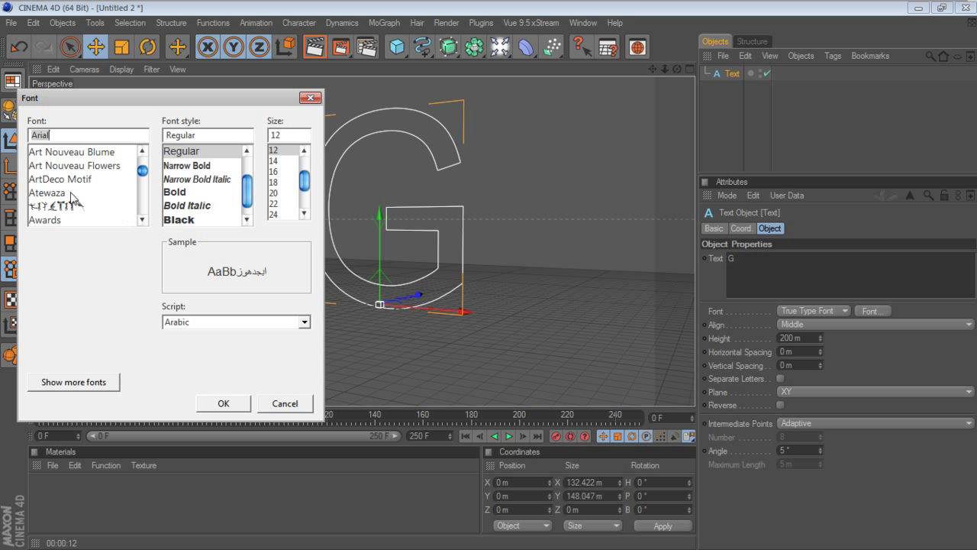
{"action": "left_click", "coordinate": [72, 193]}
{"action": "scroll", "coordinate": [113, 203], "scroll_direction": "down", "scroll_amount": 2}
{"action": "scroll", "coordinate": [113, 203], "scroll_direction": "down", "scroll_amount": 3}
{"action": "scroll", "coordinate": [115, 200], "scroll_direction": "down", "scroll_amount": 3}
{"action": "left_click_drag", "start_coordinate": [143, 171], "coordinate": [144, 208]}
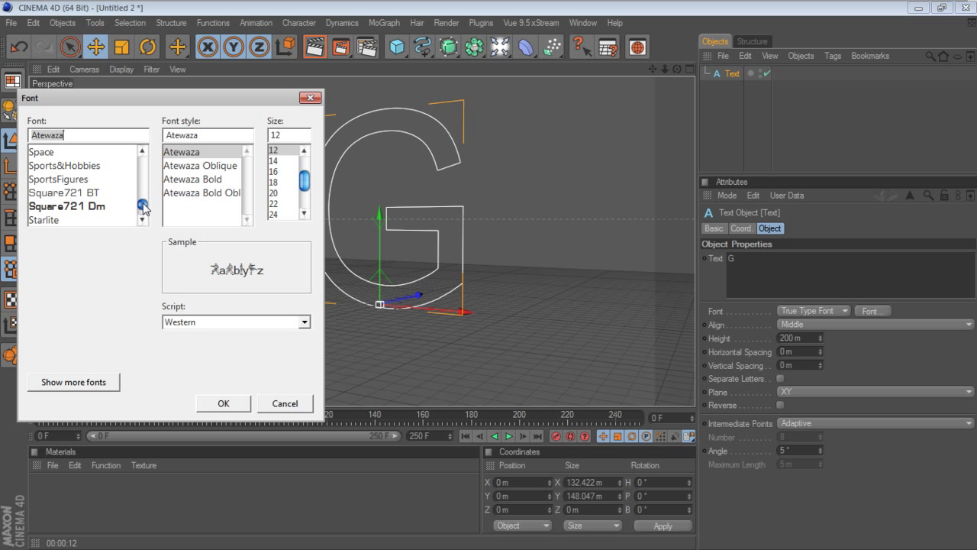
{"action": "left_click", "coordinate": [96, 207]}
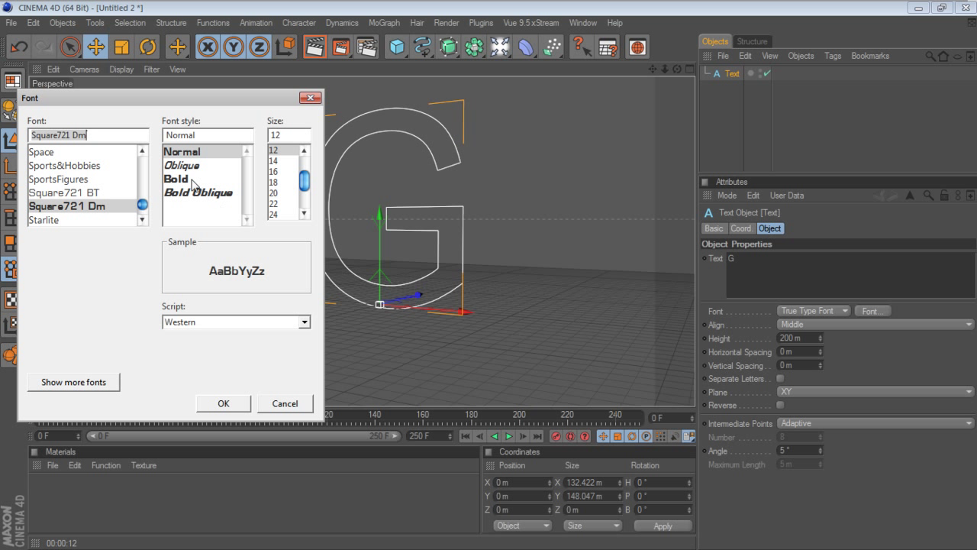
{"action": "left_click", "coordinate": [192, 180]}
{"action": "left_click", "coordinate": [227, 403]}
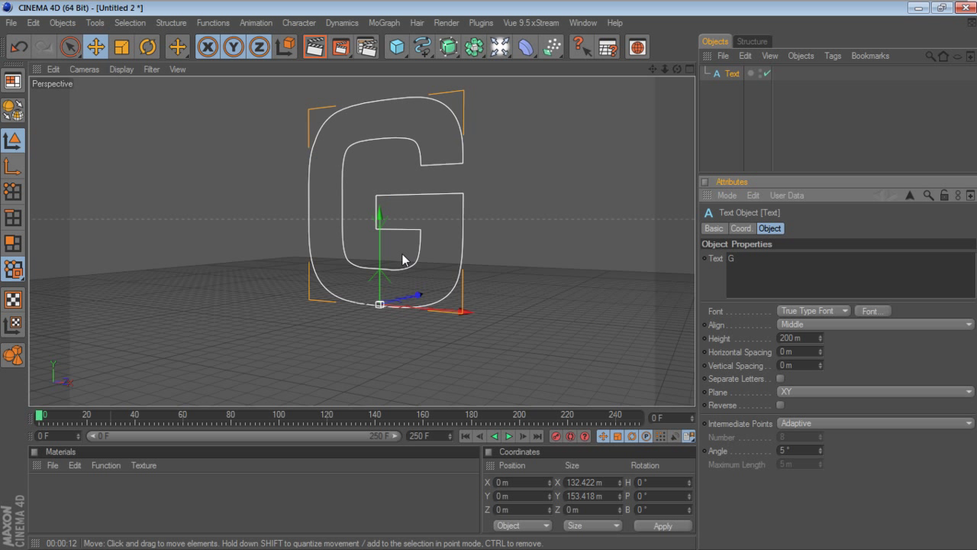
- Add an Extrude NURBS and place the G text inside it
{"action": "left_click", "coordinate": [449, 47]}
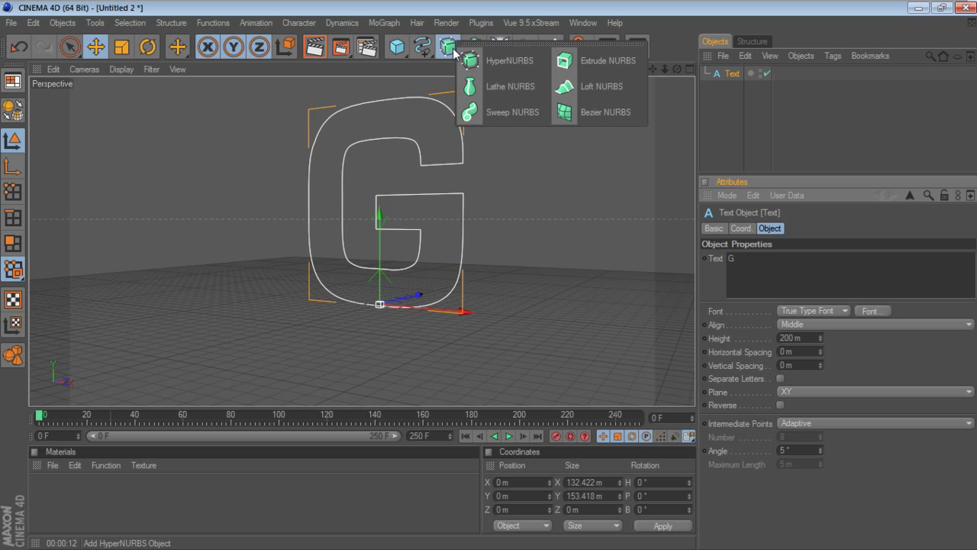
{"action": "left_click", "coordinate": [602, 63]}
{"action": "left_click", "coordinate": [738, 89]}
{"action": "left_click_drag", "start_coordinate": [746, 74], "coordinate": [746, 75]}
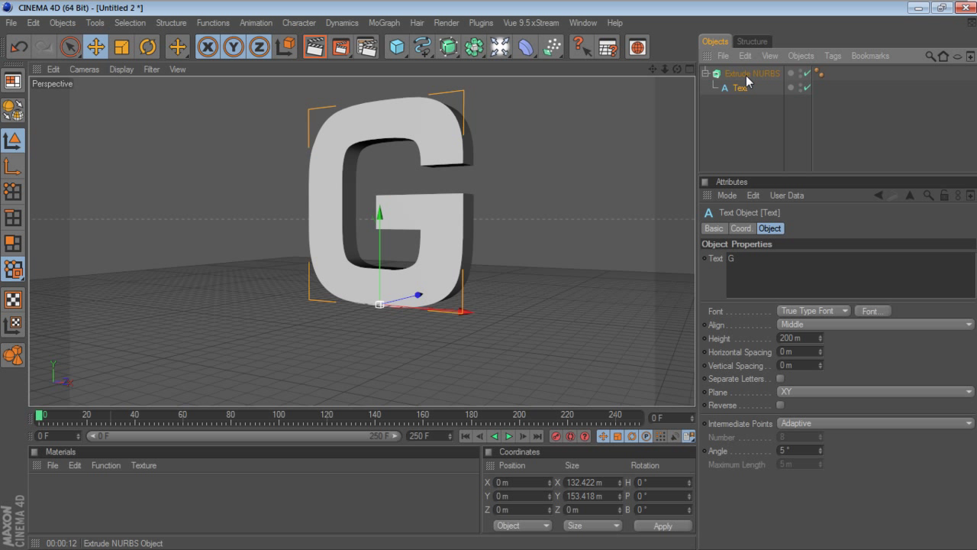
{"action": "left_click", "coordinate": [746, 75]}
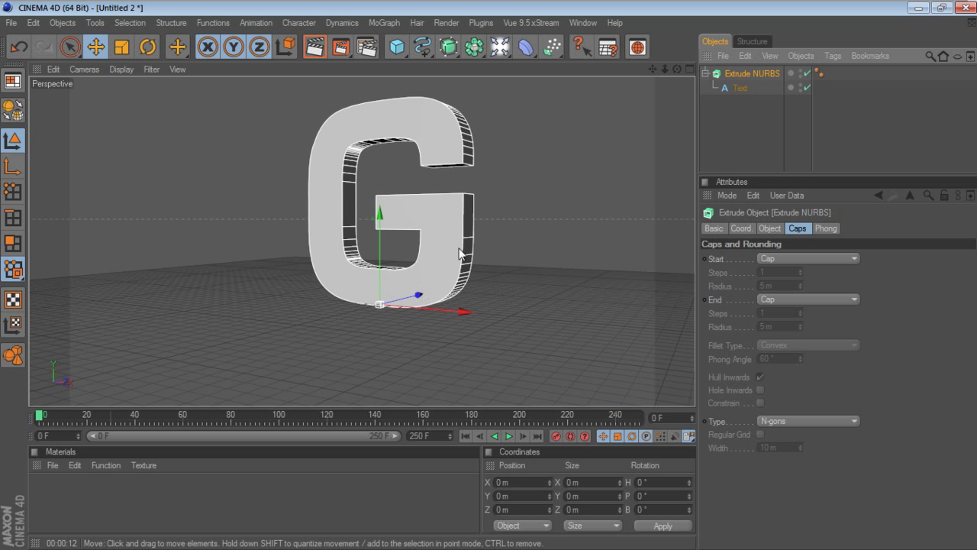
- Set both start and end caps to Fillet Cap with a 2 m radius
{"action": "left_click", "coordinate": [775, 257]}
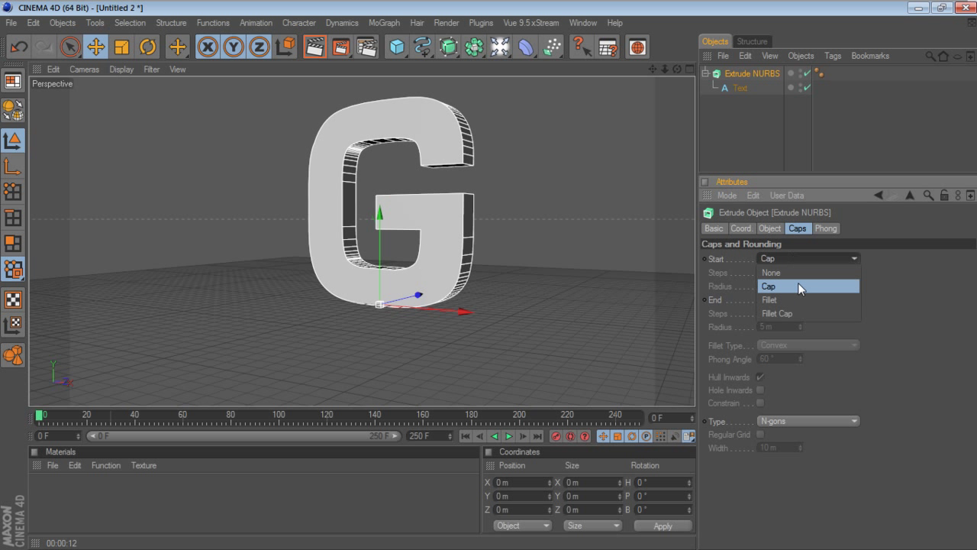
{"action": "left_click", "coordinate": [796, 312]}
{"action": "left_click", "coordinate": [794, 299]}
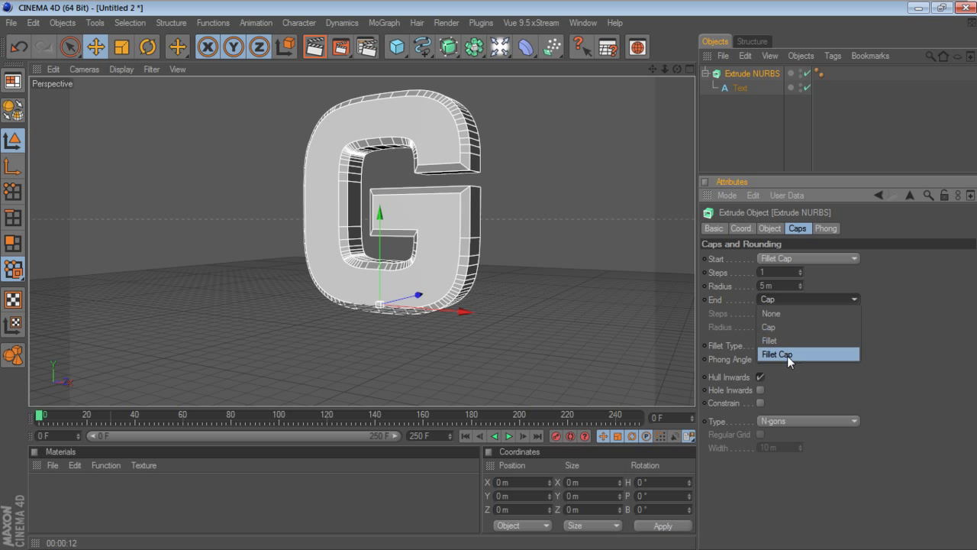
{"action": "left_click", "coordinate": [787, 356]}
{"action": "left_click", "coordinate": [784, 285]}
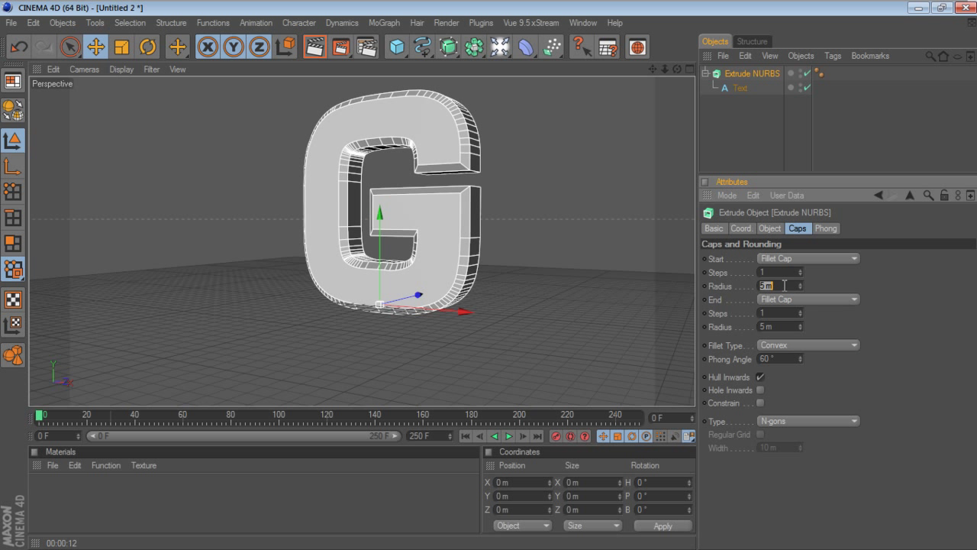
{"action": "type", "text": "2"}
{"action": "left_click", "coordinate": [784, 326]}
{"action": "type", "text": "2"}
{"action": "key", "text": "Return"}
- Give both fillet caps 4 steps
{"action": "left_click", "coordinate": [786, 272]}
{"action": "type", "text": "4"}
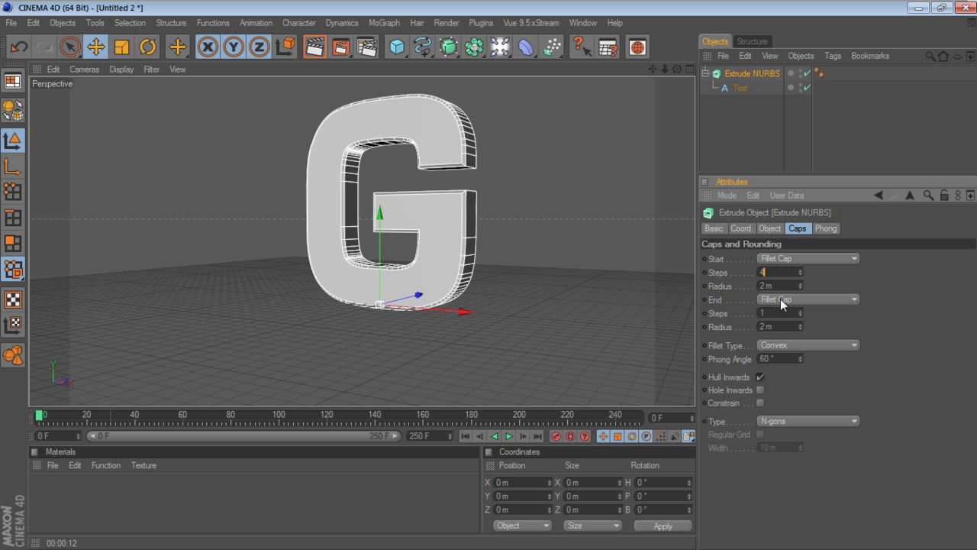
{"action": "left_click", "coordinate": [780, 313]}
{"action": "type", "text": "4"}
{"action": "key", "text": "Return"}
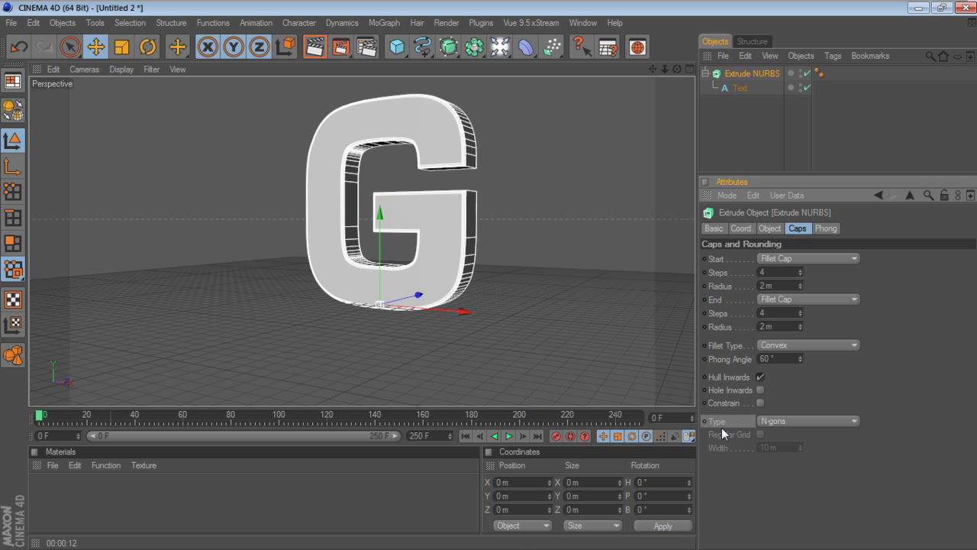
{"action": "left_click", "coordinate": [789, 421]}
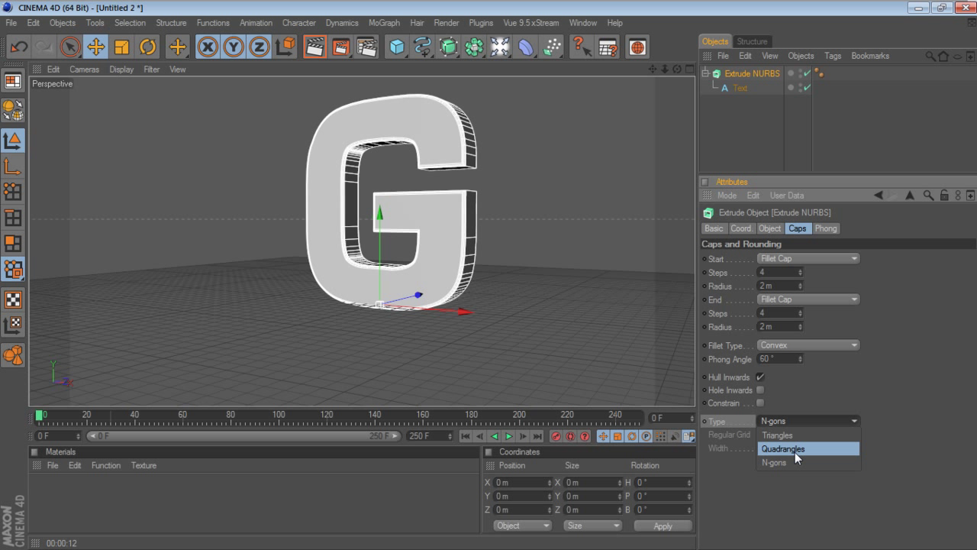
- Make the G's caps Quadrangles on a Regular Grid with 5 m width
{"action": "left_click", "coordinate": [795, 449]}
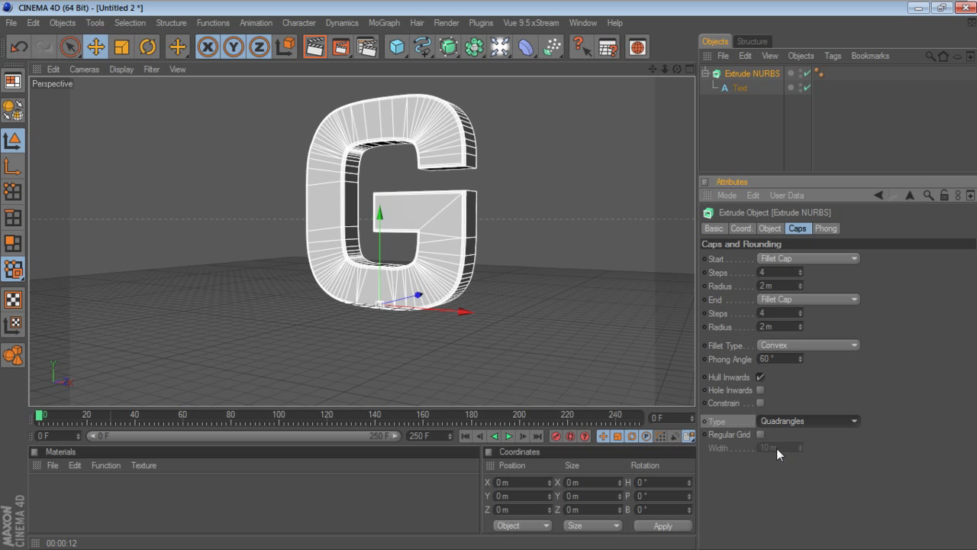
{"action": "left_click", "coordinate": [760, 434]}
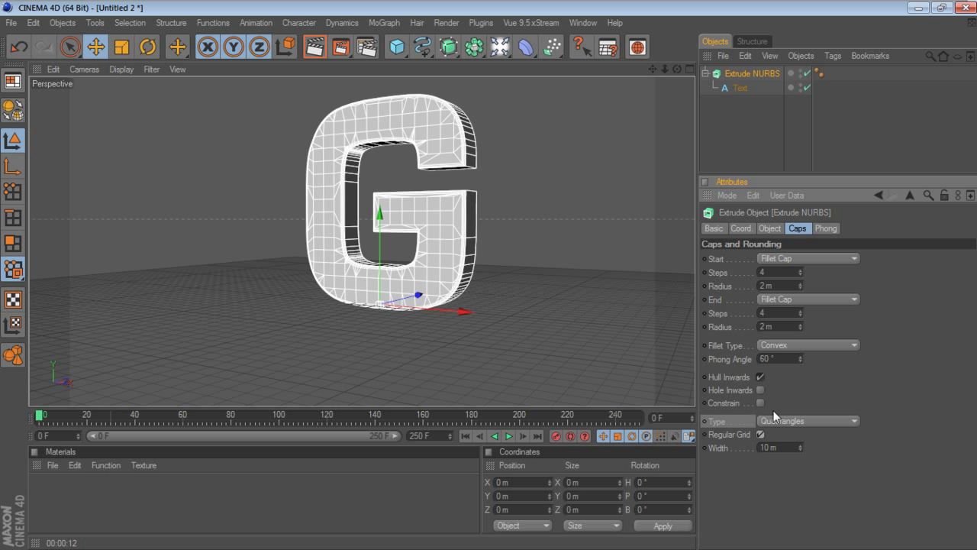
{"action": "double_click", "coordinate": [784, 444]}
{"action": "type", "text": "5"}
{"action": "key", "text": "Return"}
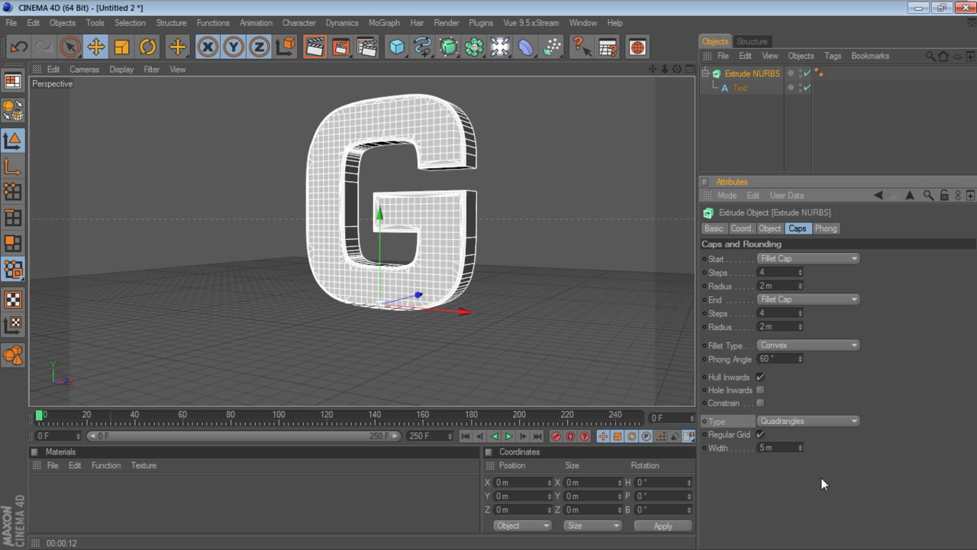
{"action": "mouse_move", "coordinate": [677, 68]}
{"action": "left_mouse_down"}
{"action": "mouse_move", "coordinate": [675, 61]}
{"action": "mouse_move", "coordinate": [675, 71]}
{"action": "left_mouse_up"}
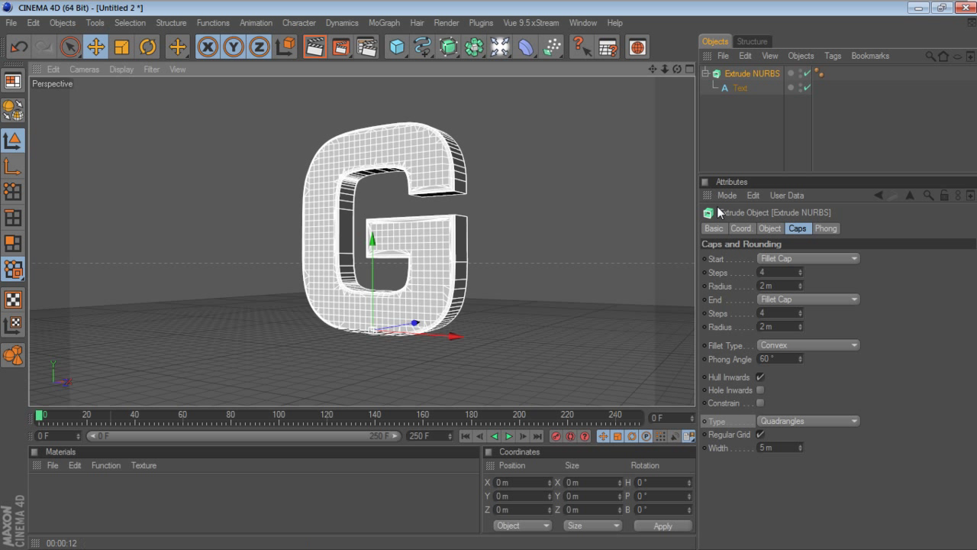
- Rename the extrude to G, duplicate it twice, and name the copies F and X
{"action": "double_click", "coordinate": [746, 74]}
{"action": "type", "text": "G"}
{"action": "key", "text": "Return"}
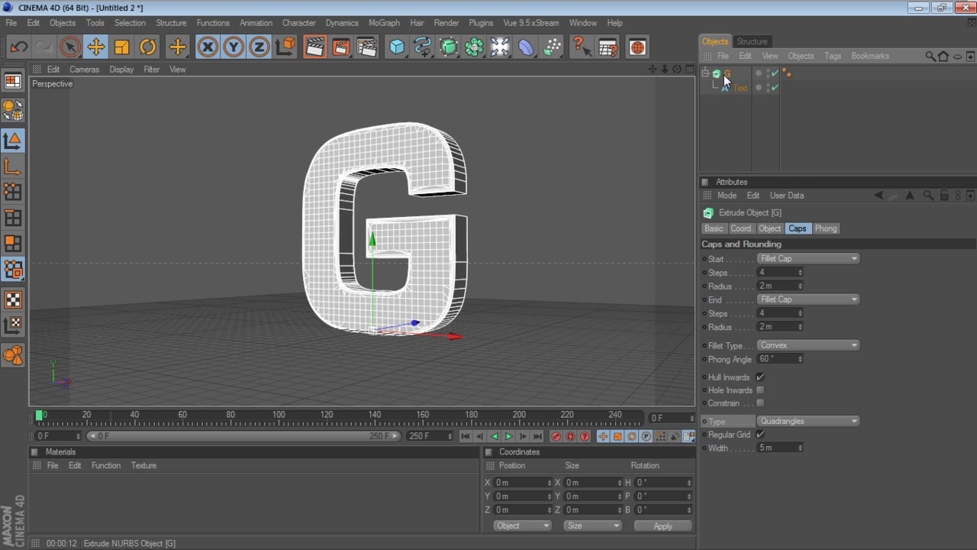
{"action": "left_click_drag", "start_coordinate": [726, 79], "coordinate": [732, 74], "text": "ctrl"}
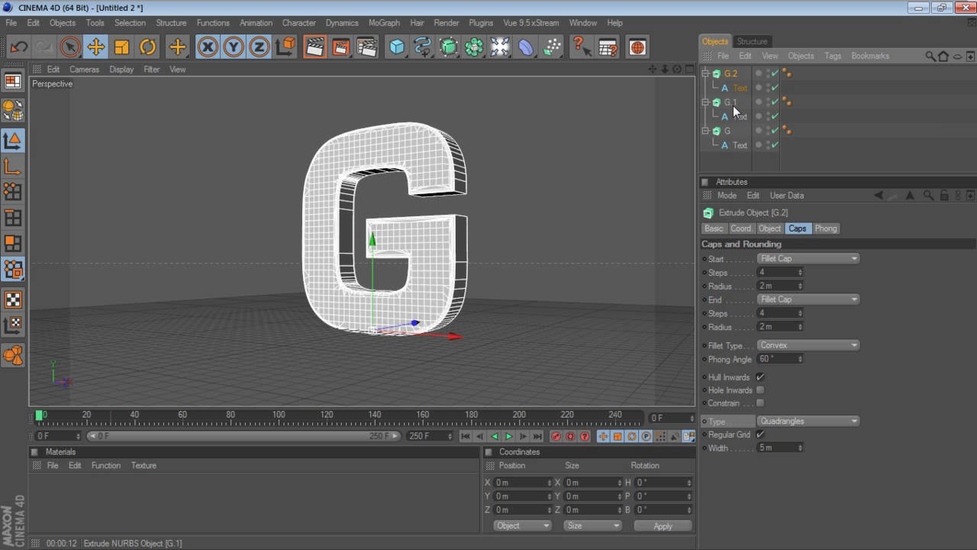
{"action": "double_click", "coordinate": [733, 104]}
{"action": "type", "text": "F"}
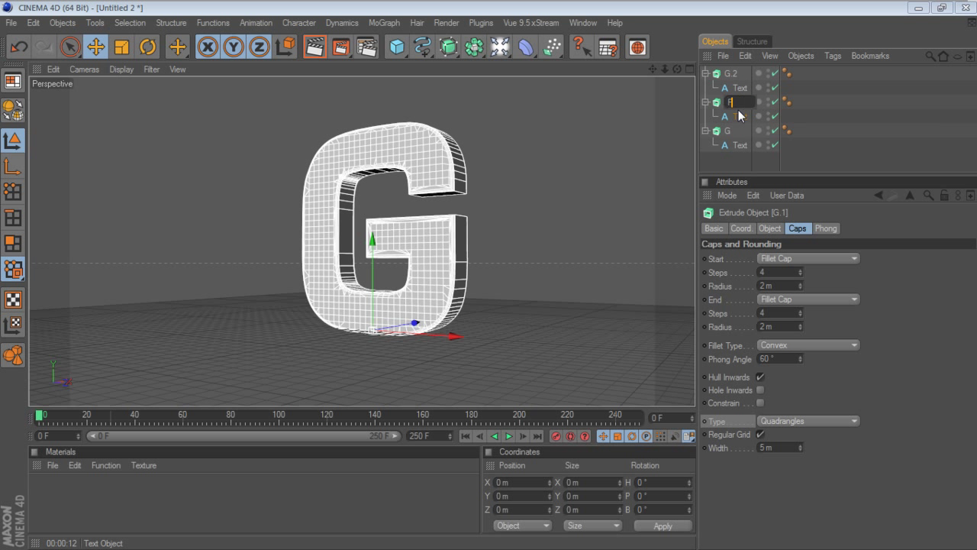
{"action": "left_click", "coordinate": [730, 75]}
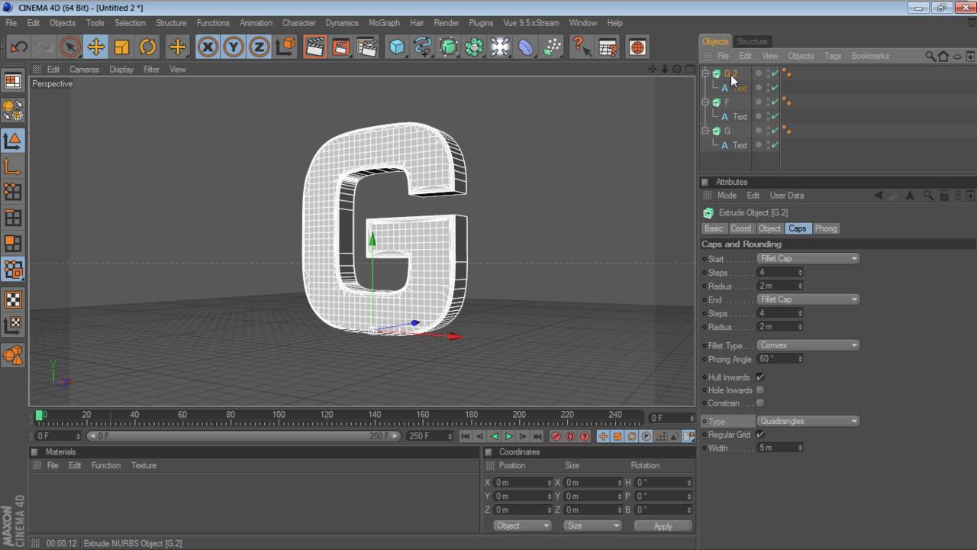
{"action": "double_click", "coordinate": [730, 74]}
{"action": "type", "text": "X"}
{"action": "key", "text": "Return"}
- Change the copies' text to F and X respectively
{"action": "left_click", "coordinate": [733, 116]}
{"action": "left_click_drag", "start_coordinate": [741, 258], "coordinate": [718, 263]}
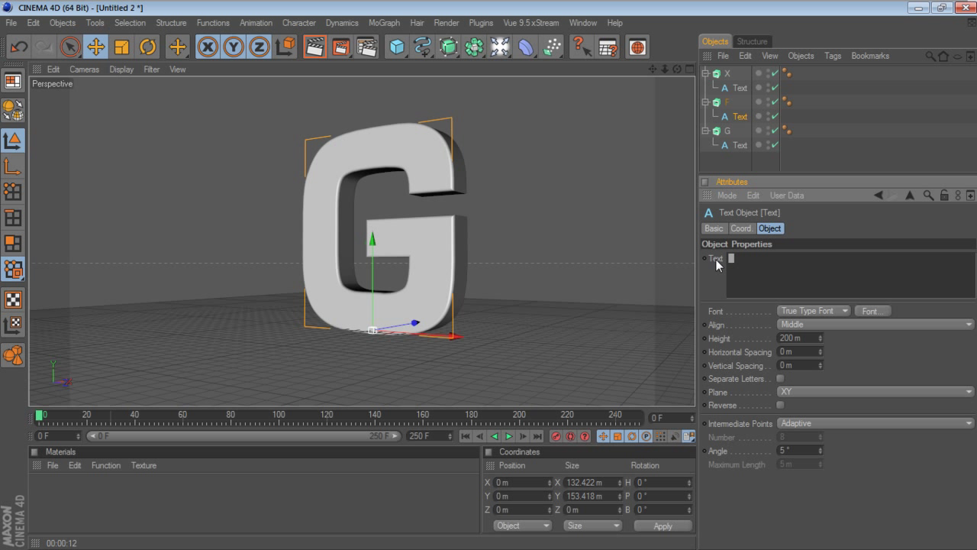
{"action": "type", "text": "F"}
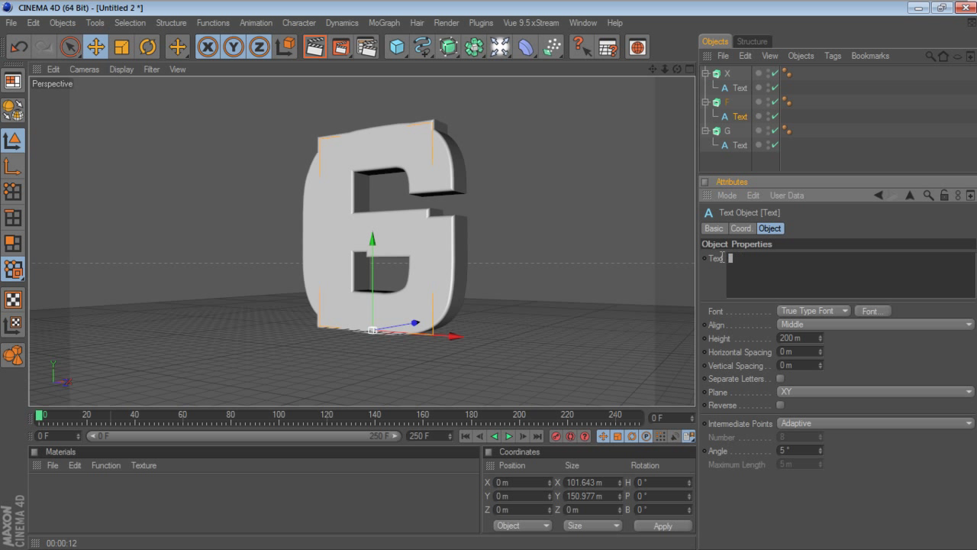
{"action": "left_click", "coordinate": [740, 88]}
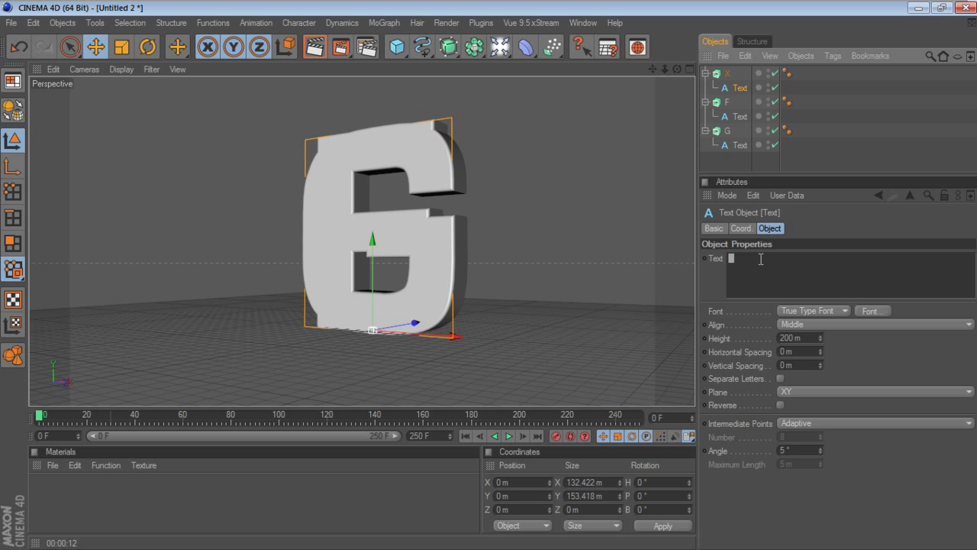
{"action": "key", "text": "x"}
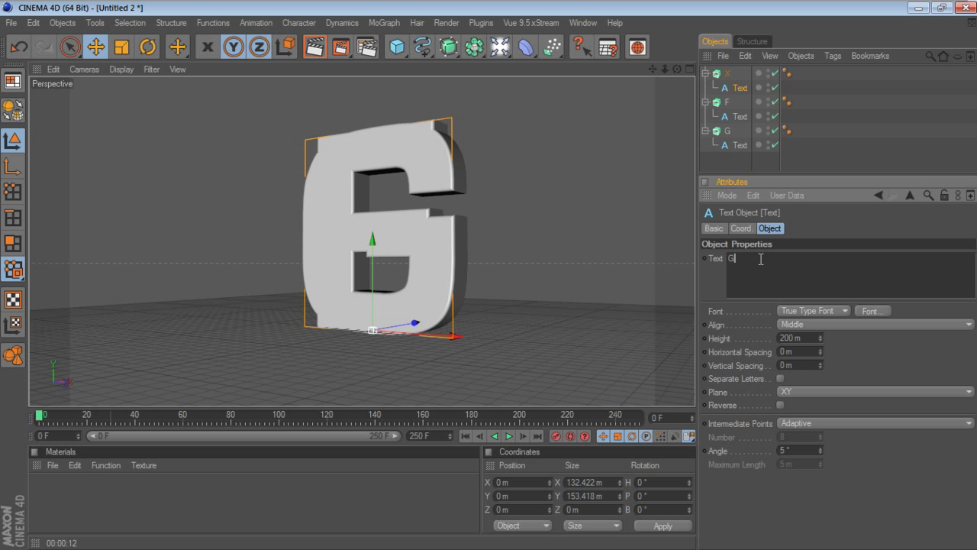
{"action": "left_click", "coordinate": [809, 353]}
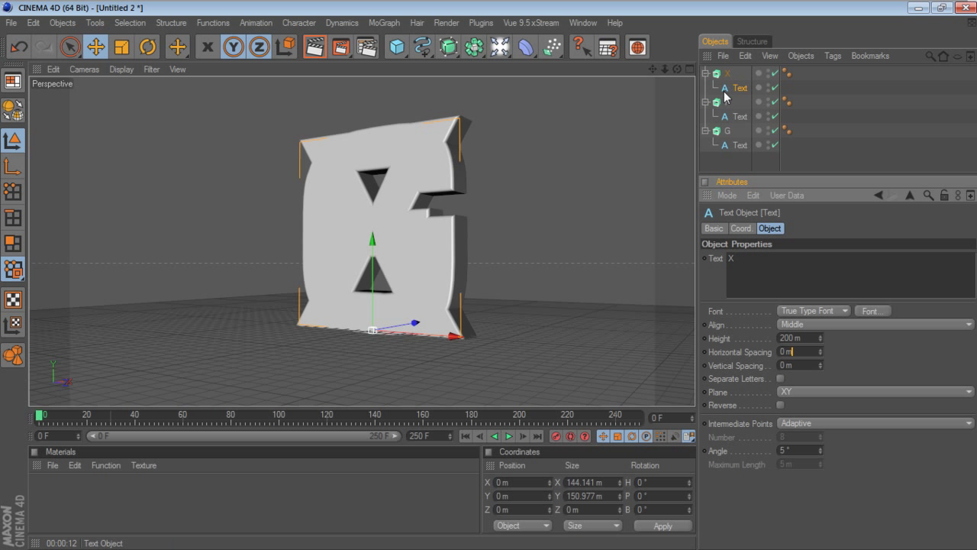
- Move the G about 103 m left and the X right to 129.514 m
{"action": "left_click", "coordinate": [727, 132]}
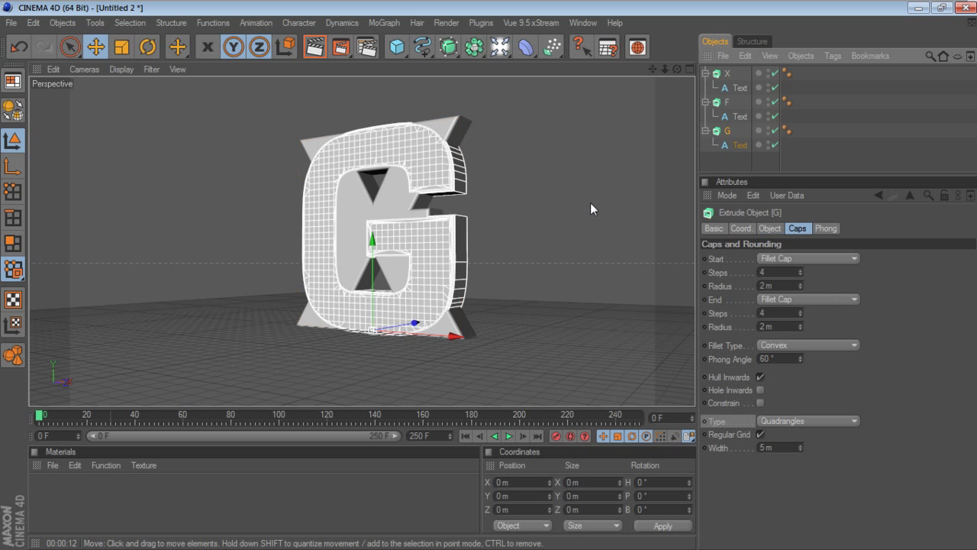
{"action": "left_click_drag", "start_coordinate": [455, 334], "coordinate": [316, 329]}
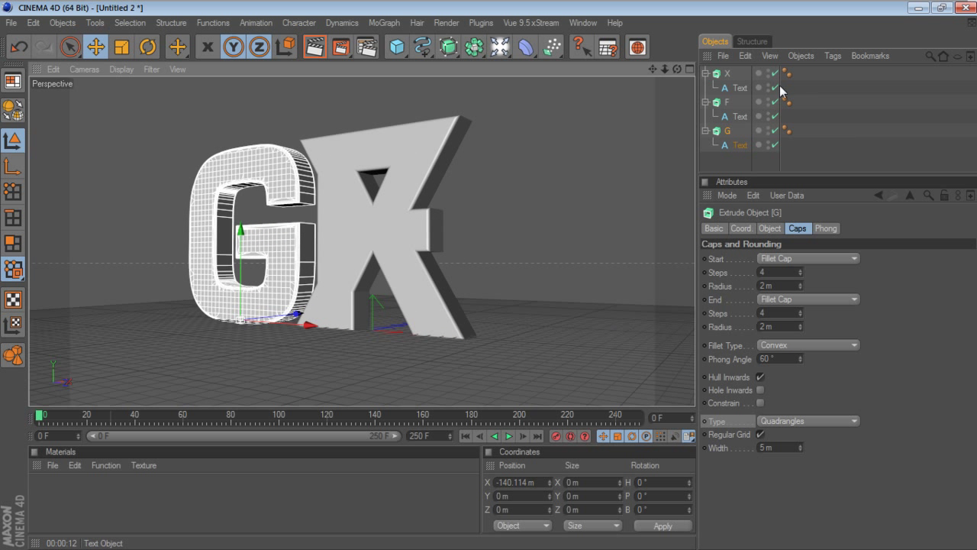
{"action": "left_click", "coordinate": [727, 74]}
{"action": "left_click_drag", "start_coordinate": [443, 343], "coordinate": [611, 351]}
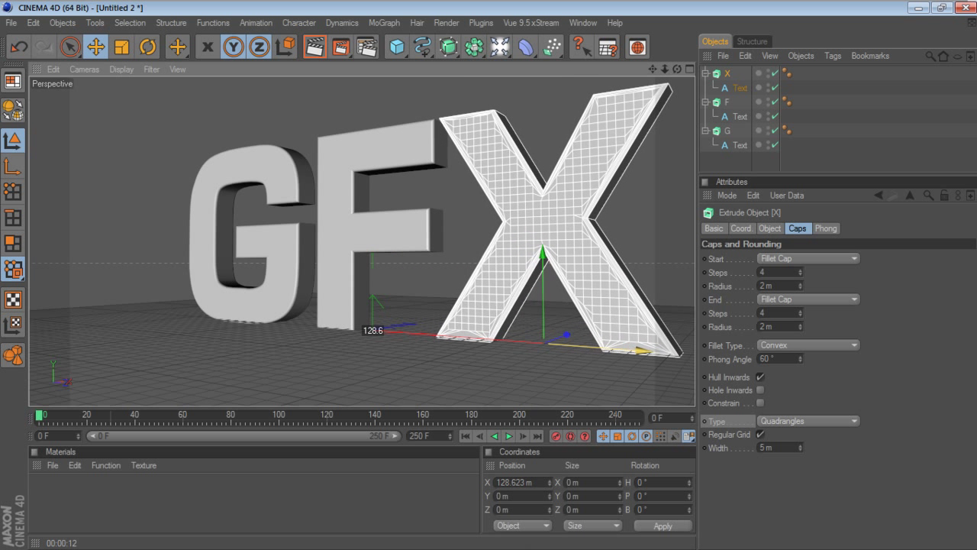
{"action": "left_click_drag", "start_coordinate": [439, 339], "coordinate": [443, 338]}
{"action": "scroll", "coordinate": [426, 243], "scroll_direction": "down", "scroll_amount": 2}
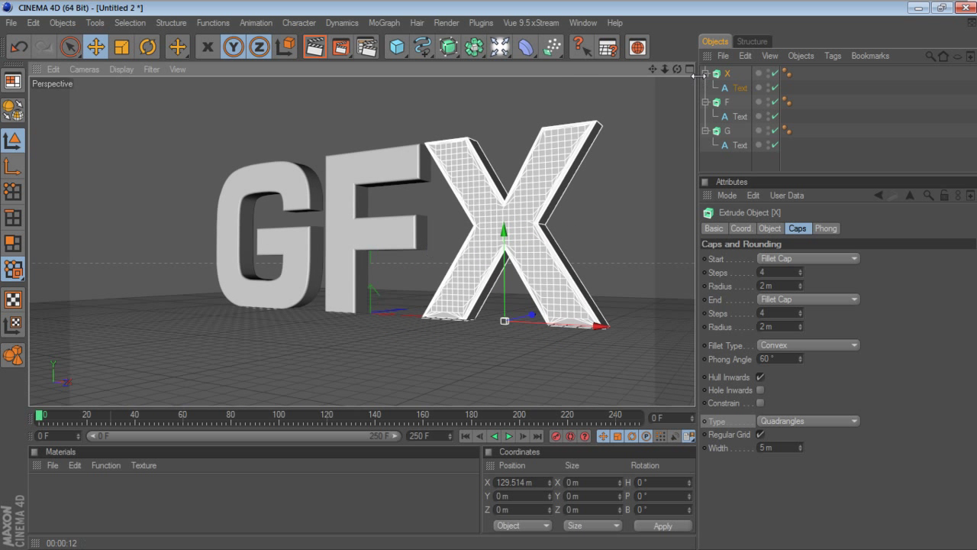
{"action": "left_click_drag", "start_coordinate": [677, 69], "coordinate": [490, 275]}
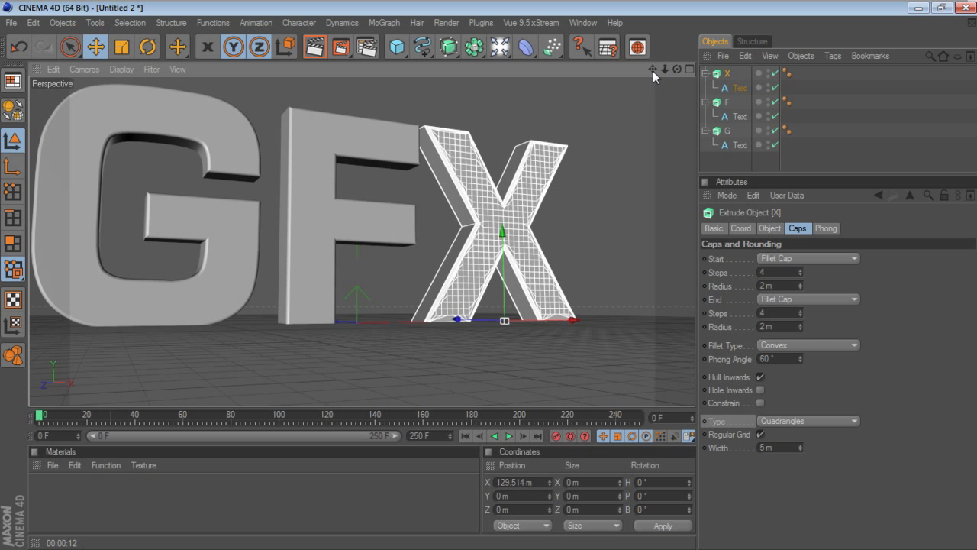
{"action": "left_click_drag", "start_coordinate": [652, 69], "coordinate": [653, 74]}
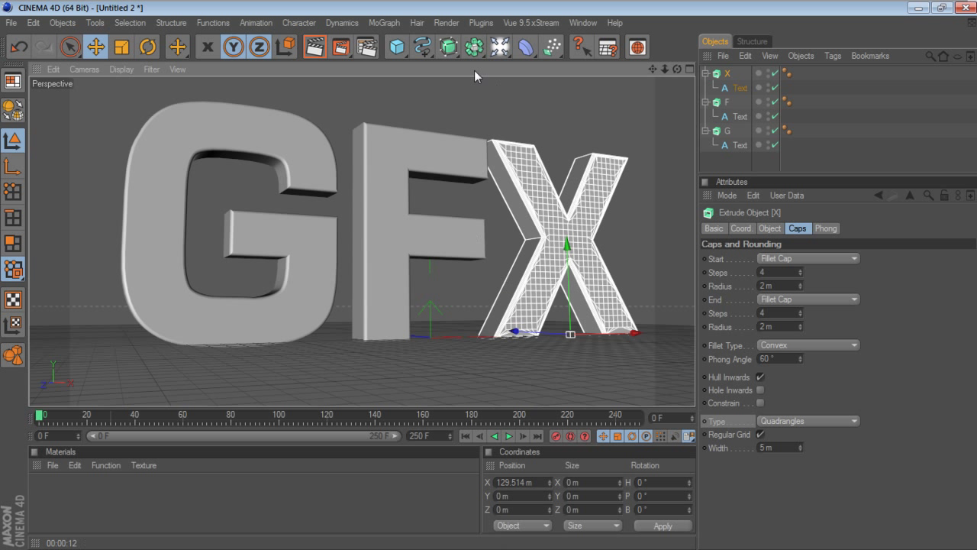
{"action": "left_click", "coordinate": [456, 52]}
- Collapse the X, F and G hierarchies, then make all three letters editable polygon objects with C
{"action": "left_click", "coordinate": [627, 222]}
{"action": "left_click", "coordinate": [479, 256]}
{"action": "left_click", "coordinate": [570, 270]}
{"action": "left_click", "coordinate": [298, 282]}
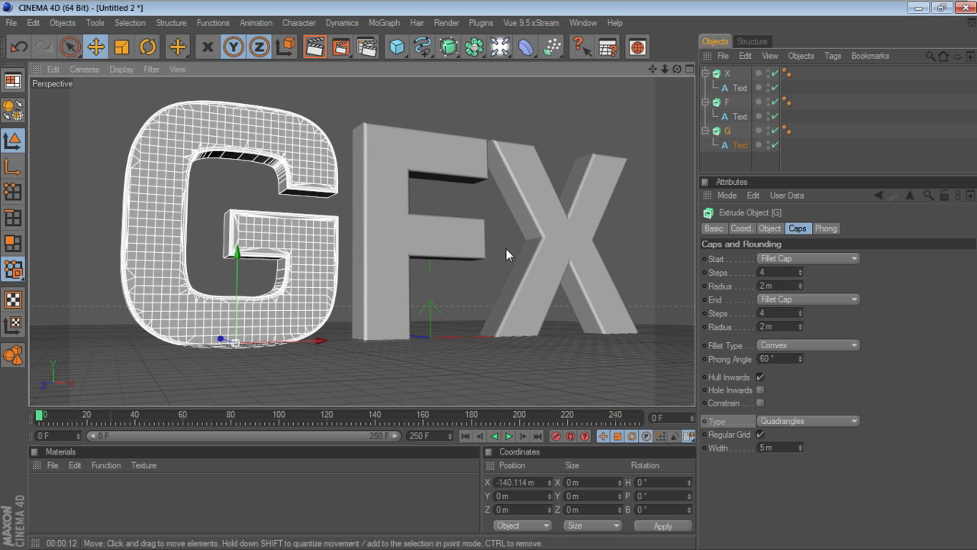
{"action": "left_click", "coordinate": [706, 131]}
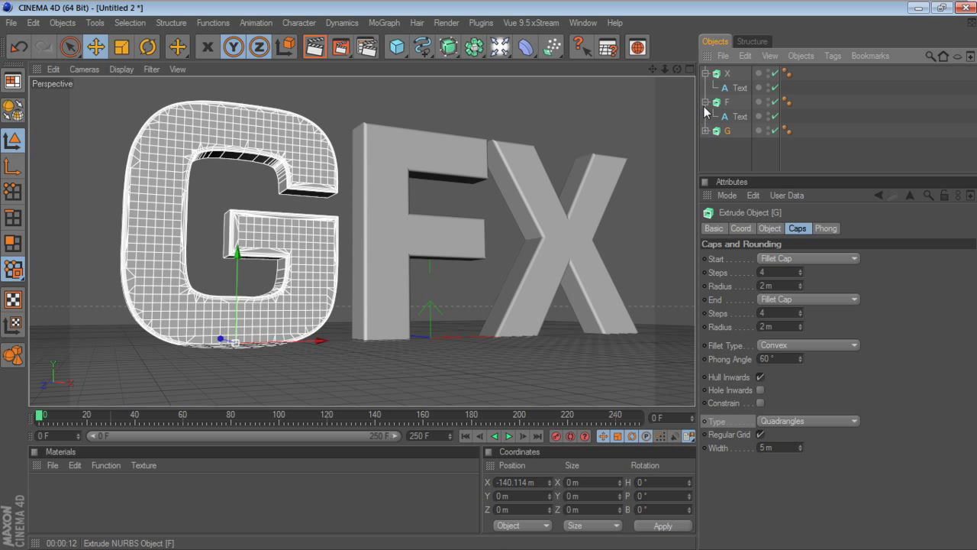
{"action": "left_click", "coordinate": [707, 102]}
{"action": "left_click", "coordinate": [706, 74]}
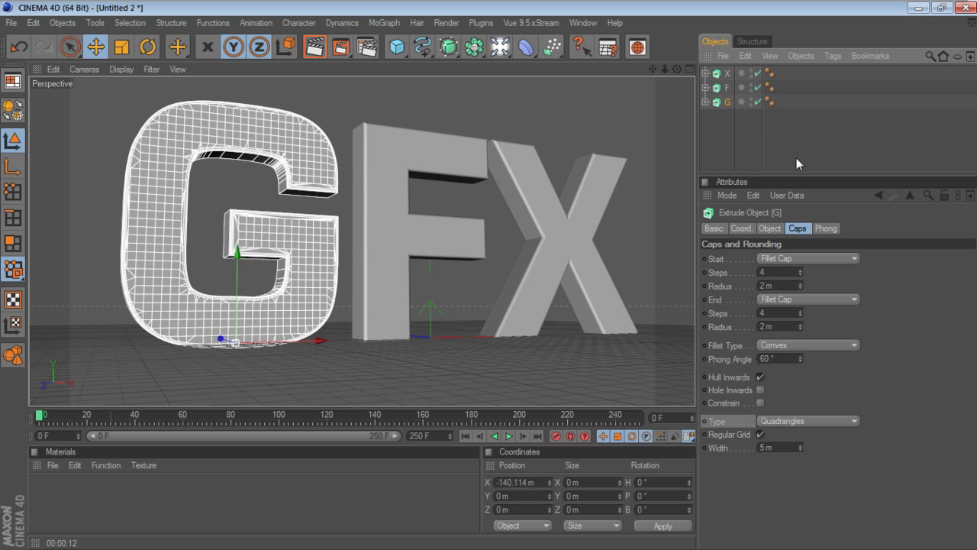
{"action": "left_click_drag", "start_coordinate": [818, 175], "coordinate": [816, 219]}
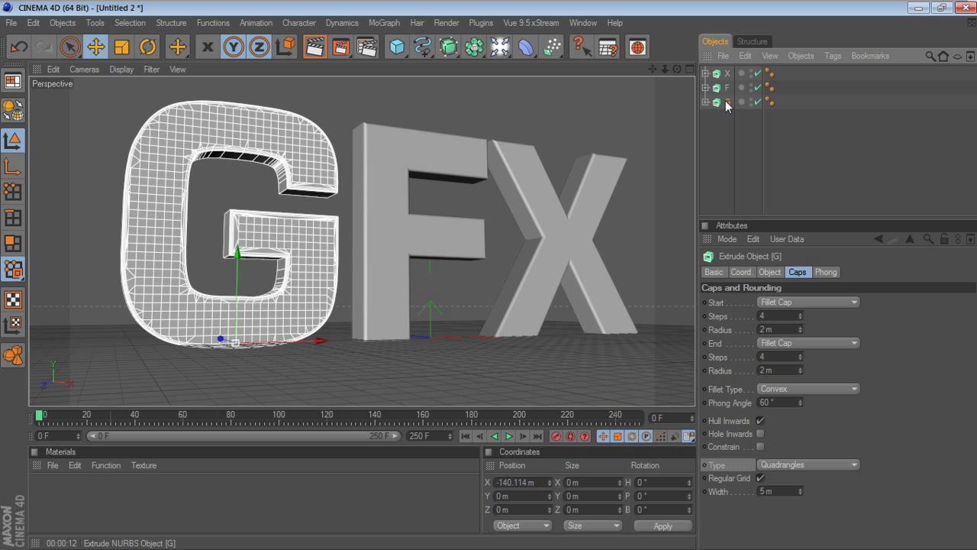
{"action": "left_click", "coordinate": [717, 136]}
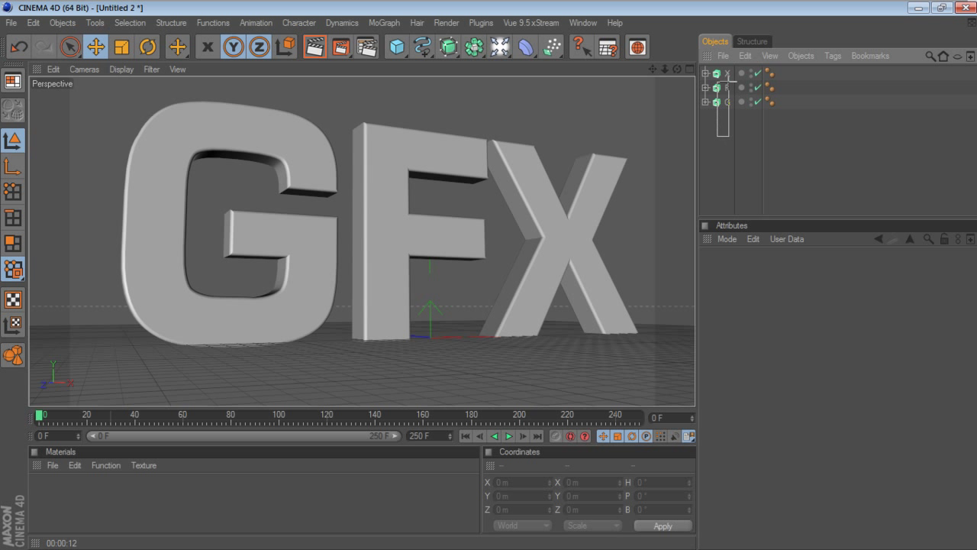
{"action": "left_click_drag", "start_coordinate": [717, 136], "coordinate": [722, 69]}
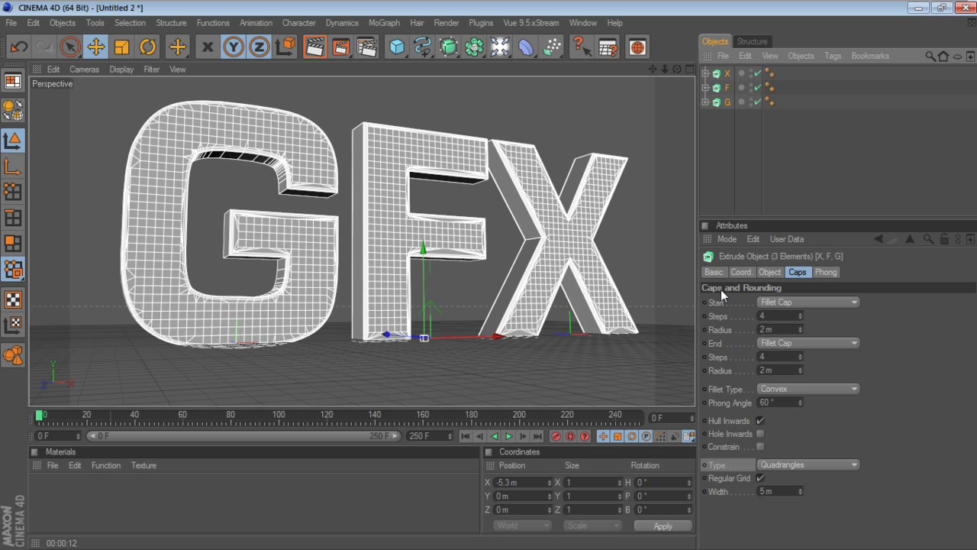
{"action": "key", "text": "c"}
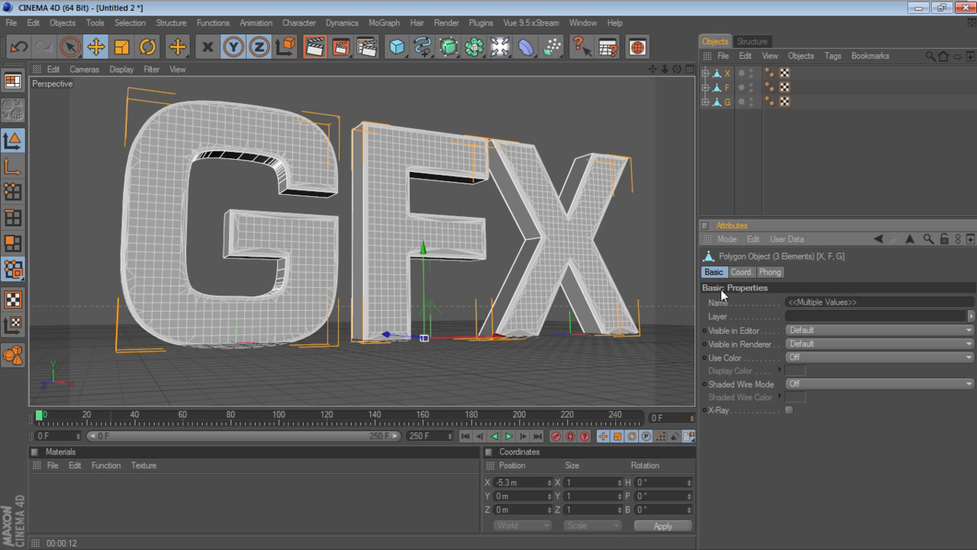
- Expand G to inspect its Rounding 1, Cap 1, Rounding 2 and Cap 2 parts, then select G
{"action": "left_click", "coordinate": [720, 162]}
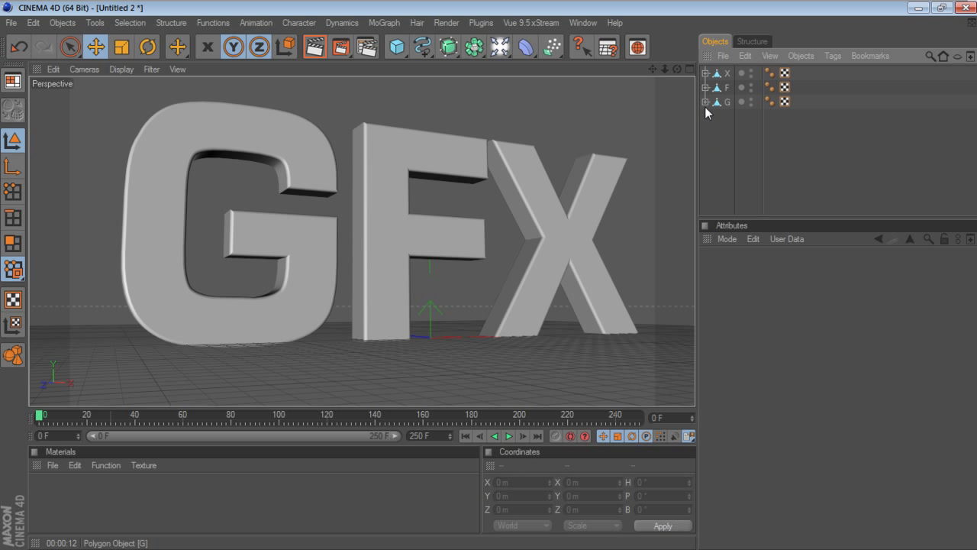
{"action": "left_click", "coordinate": [705, 102]}
{"action": "left_click", "coordinate": [713, 116]}
{"action": "left_click", "coordinate": [713, 145]}
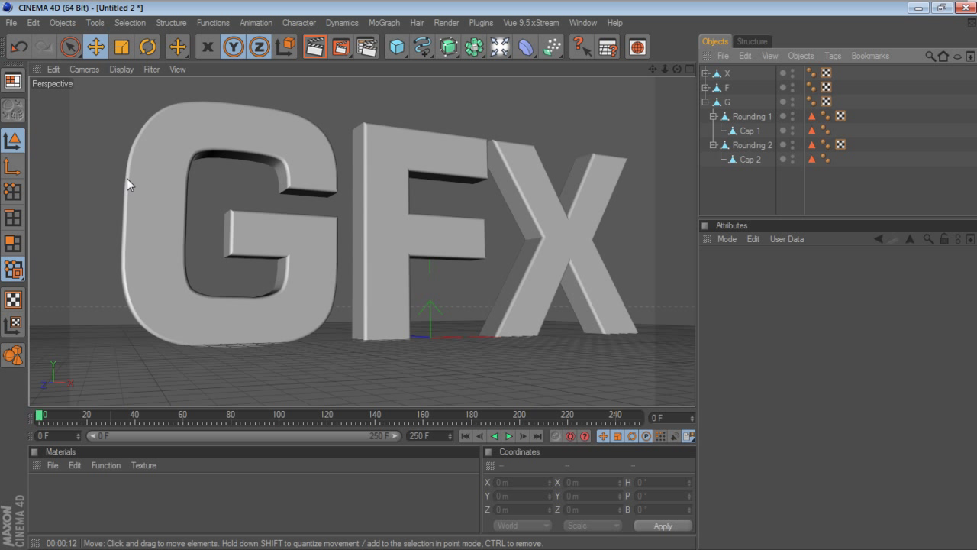
{"action": "left_click", "coordinate": [704, 102]}
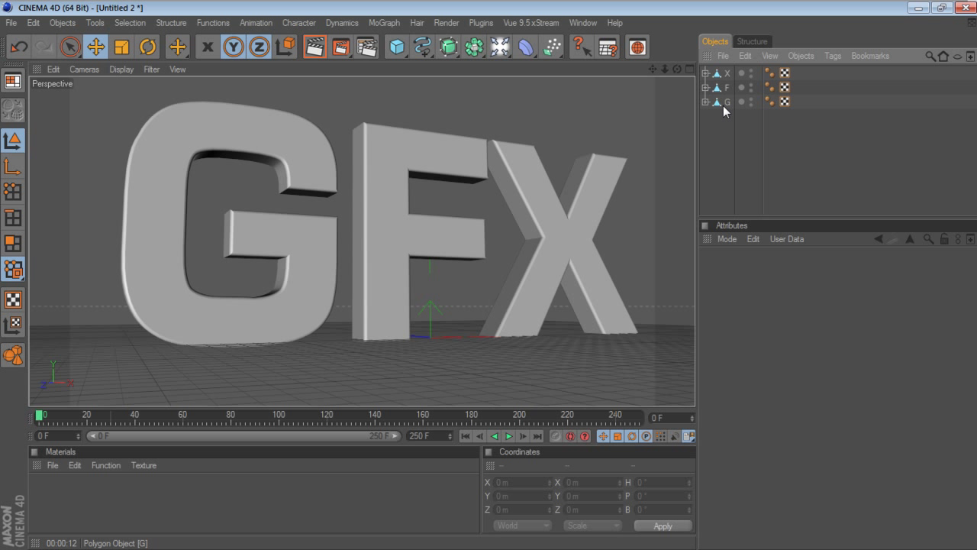
{"action": "left_click", "coordinate": [723, 105]}
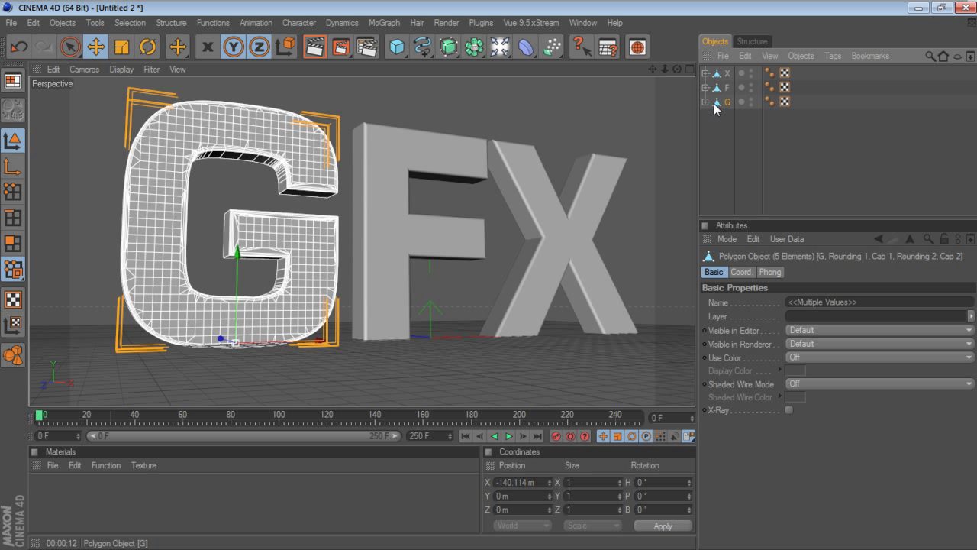
{"action": "left_click", "coordinate": [705, 103]}
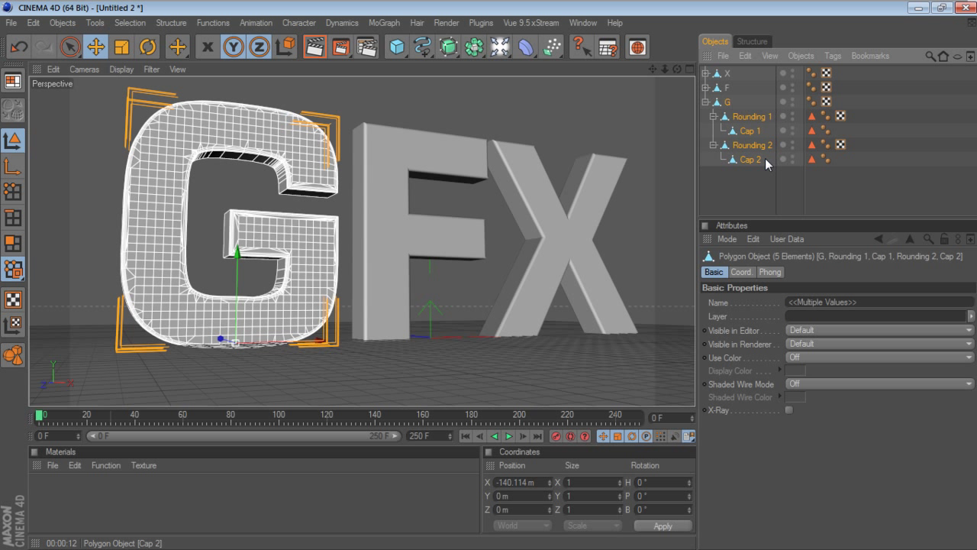
{"action": "left_click", "coordinate": [705, 102]}
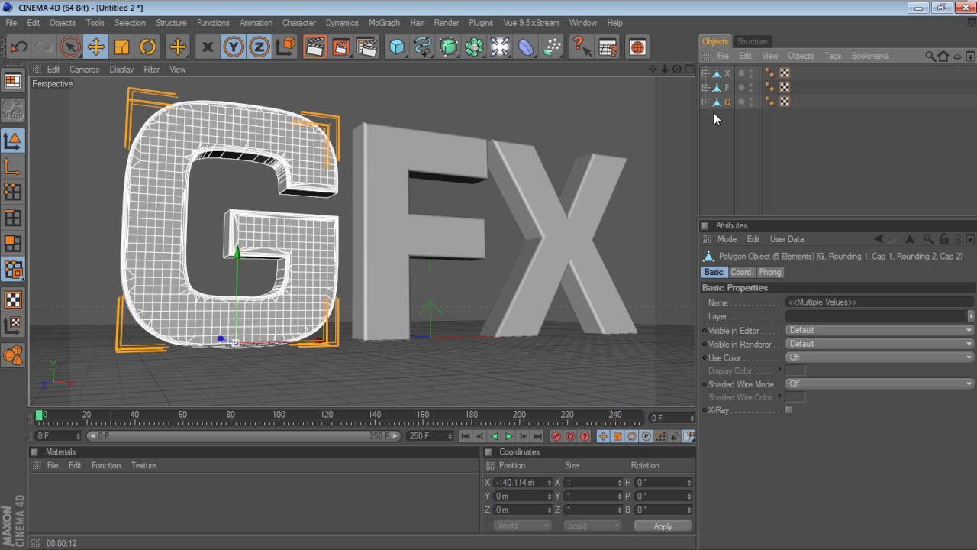
- Apply Connect+Delete to G, F and X, producing single objects G.1, F.1 and X.1
{"action": "right_click", "coordinate": [727, 103]}
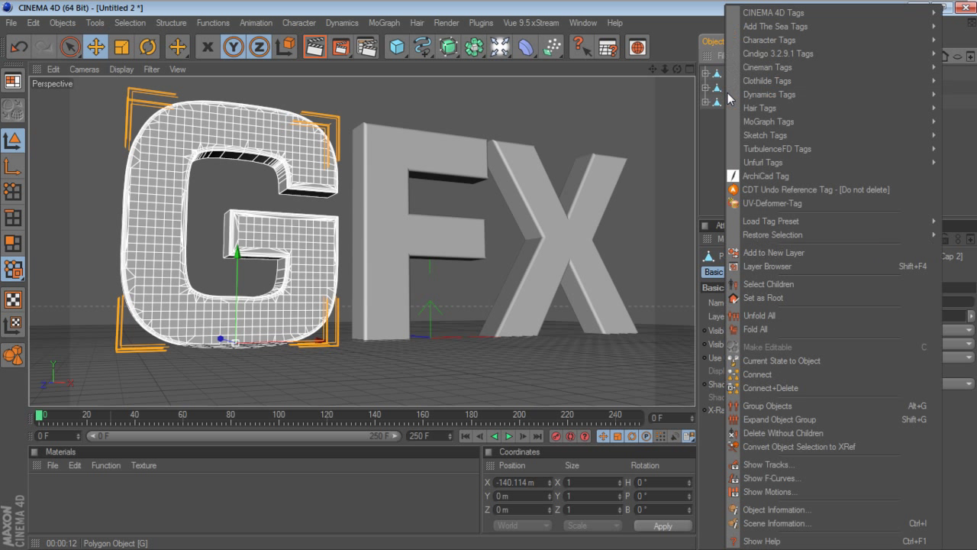
{"action": "left_click", "coordinate": [787, 403]}
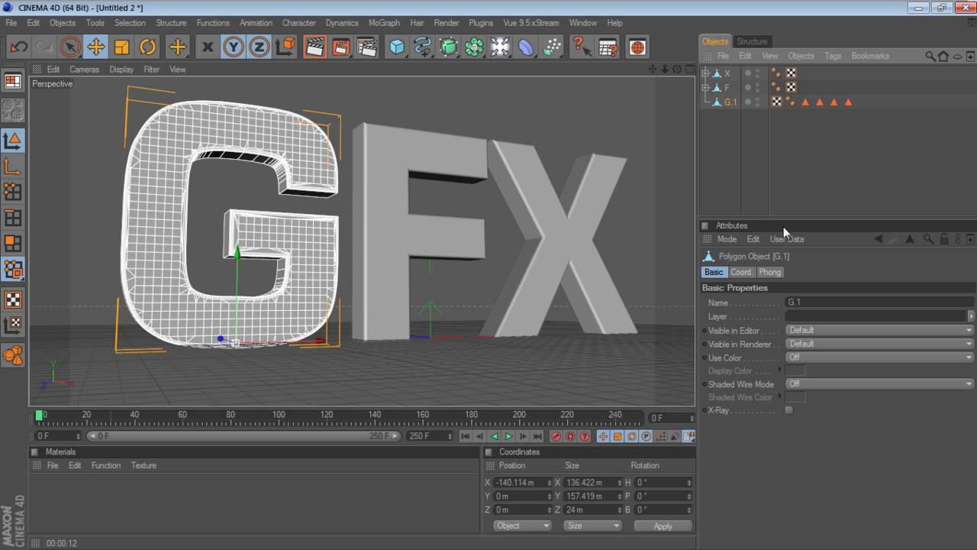
{"action": "right_click", "coordinate": [723, 93]}
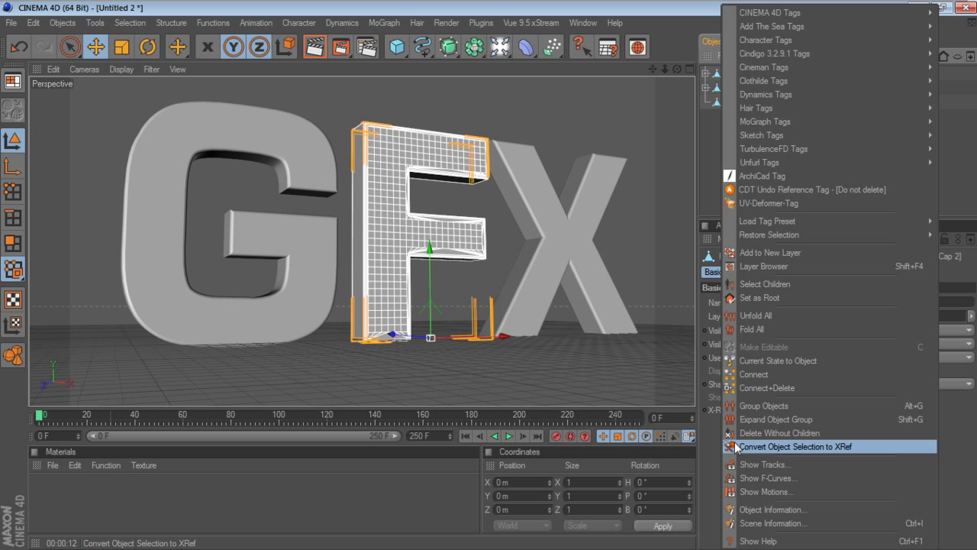
{"action": "left_click", "coordinate": [753, 391]}
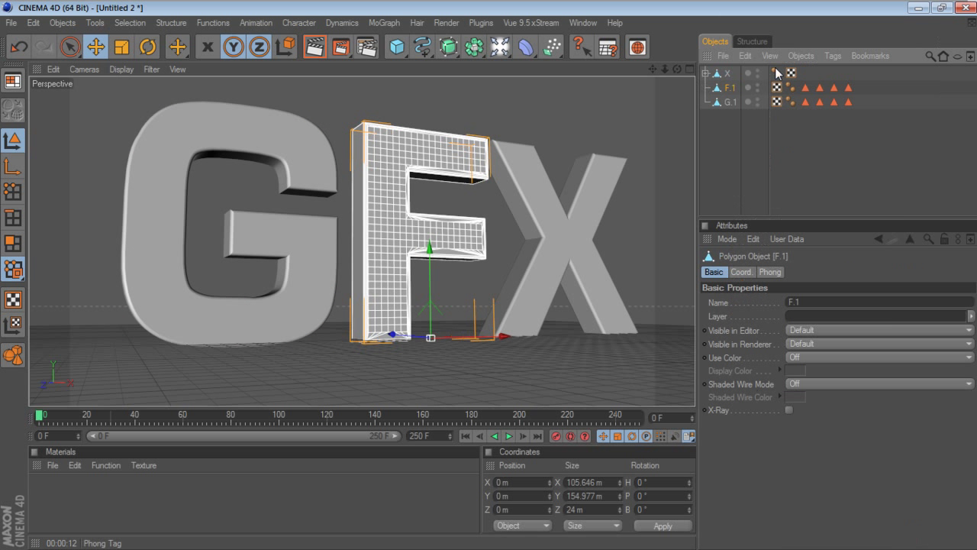
{"action": "left_click", "coordinate": [724, 74]}
{"action": "right_click", "coordinate": [724, 74]}
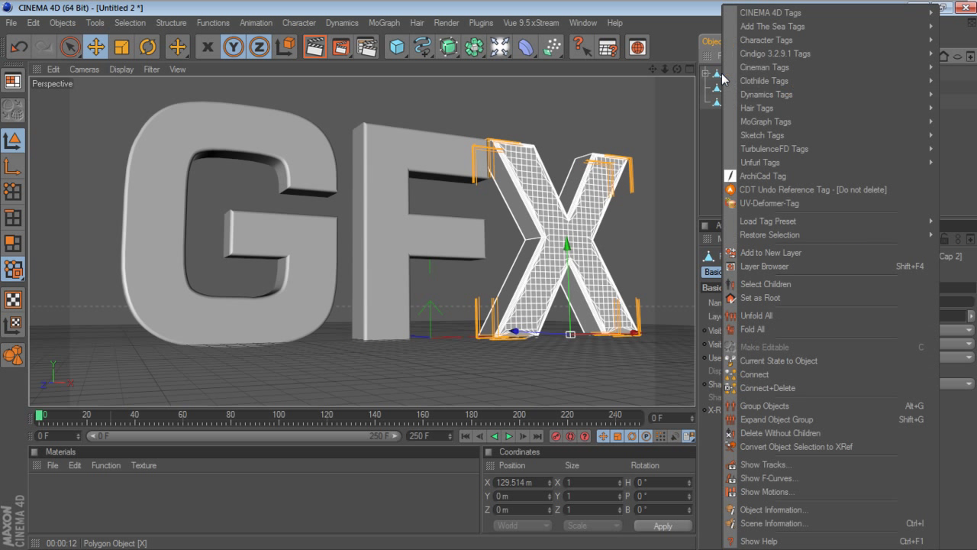
{"action": "left_click", "coordinate": [757, 390]}
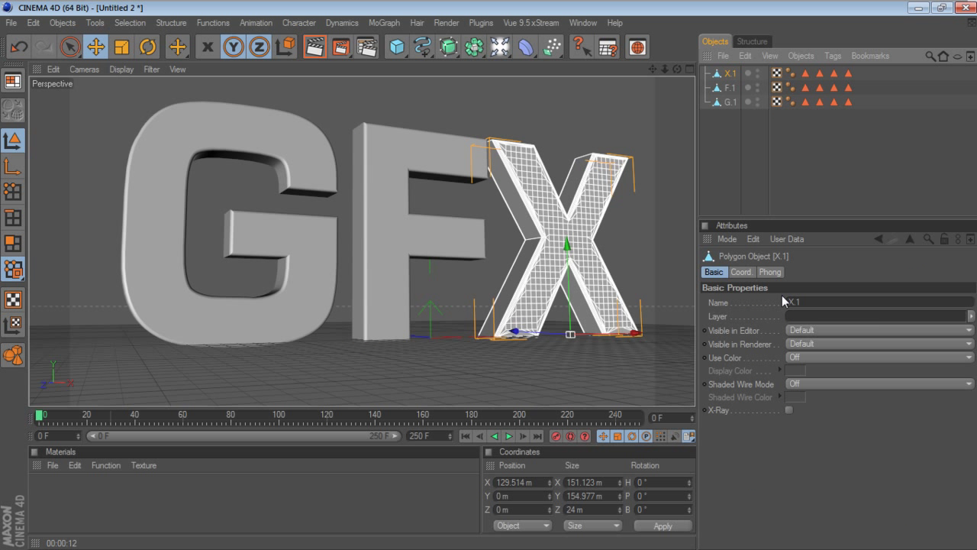
{"action": "left_click", "coordinate": [732, 146]}
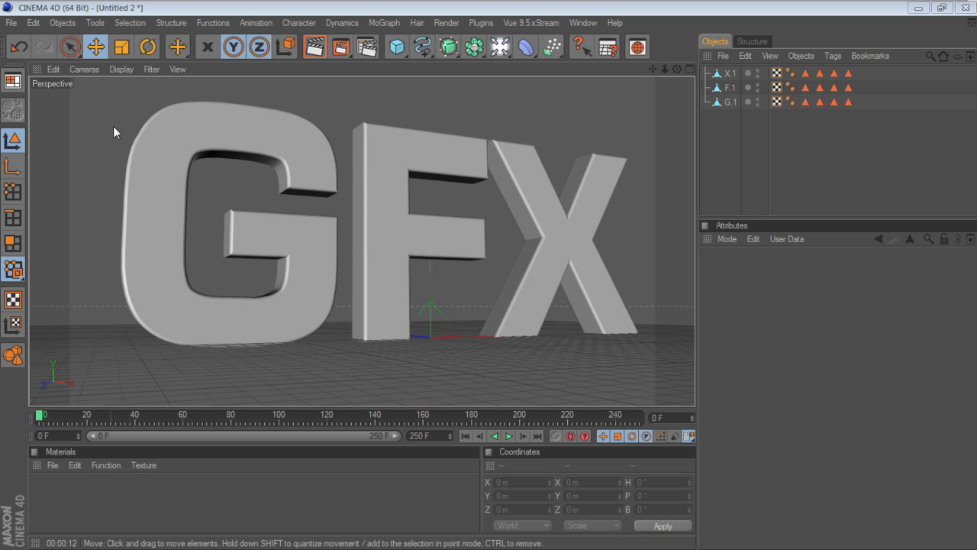
- Push G.1 and F.1 back along Z to stagger the letters, then select all three
{"action": "left_click", "coordinate": [332, 233]}
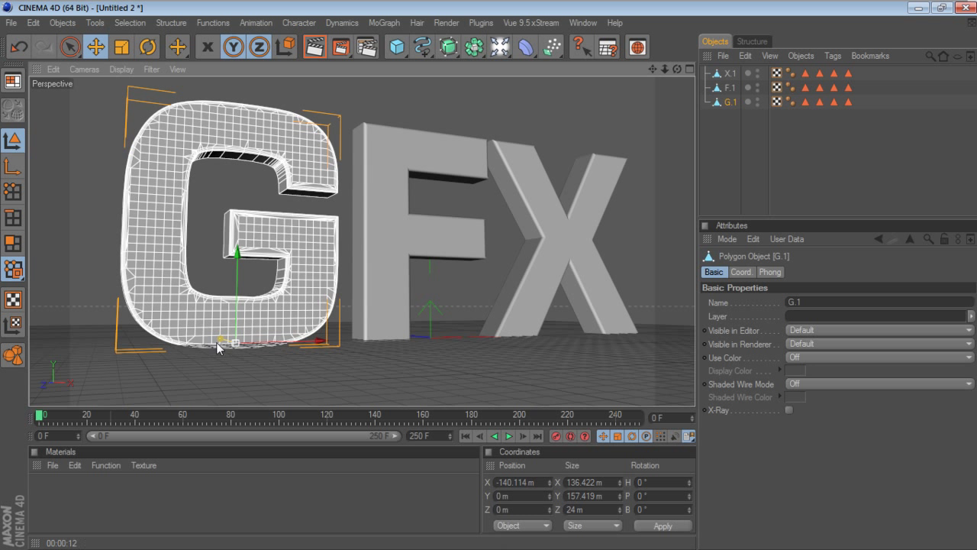
{"action": "left_click_drag", "start_coordinate": [221, 339], "coordinate": [437, 372]}
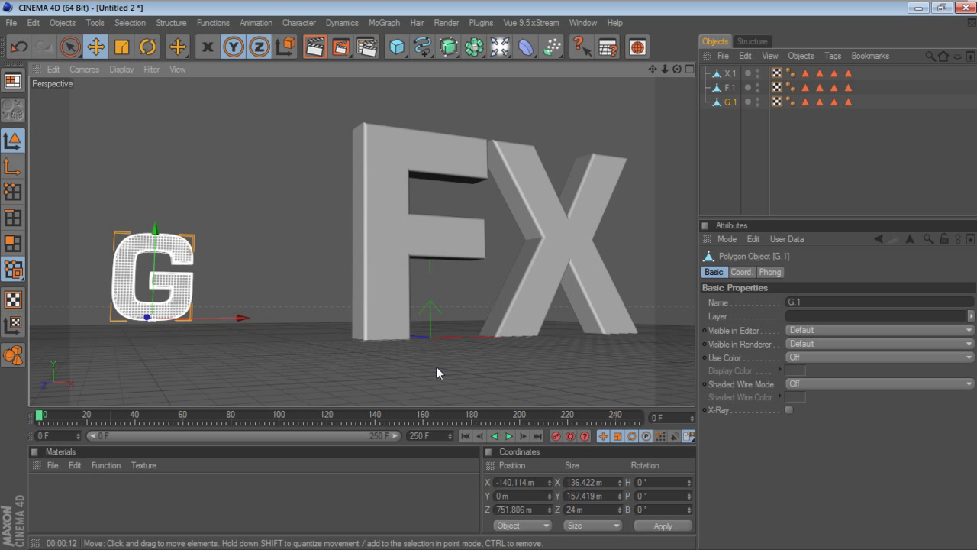
{"action": "left_click", "coordinate": [390, 287]}
{"action": "left_click_drag", "start_coordinate": [395, 337], "coordinate": [432, 340]}
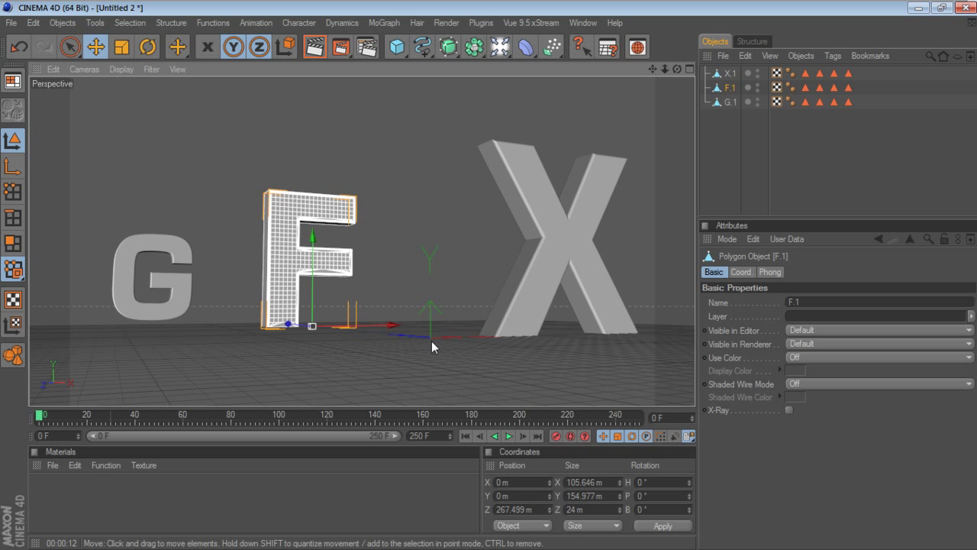
{"action": "mouse_move", "coordinate": [652, 69]}
{"action": "left_mouse_down"}
{"action": "mouse_move", "coordinate": [625, 70]}
{"action": "mouse_move", "coordinate": [649, 73]}
{"action": "mouse_move", "coordinate": [634, 79]}
{"action": "left_mouse_up"}
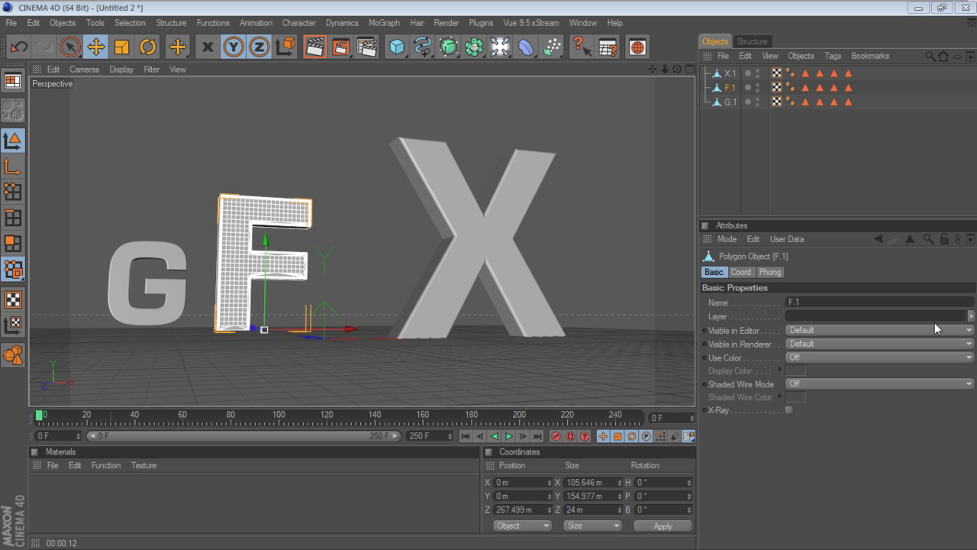
{"action": "left_click", "coordinate": [714, 174]}
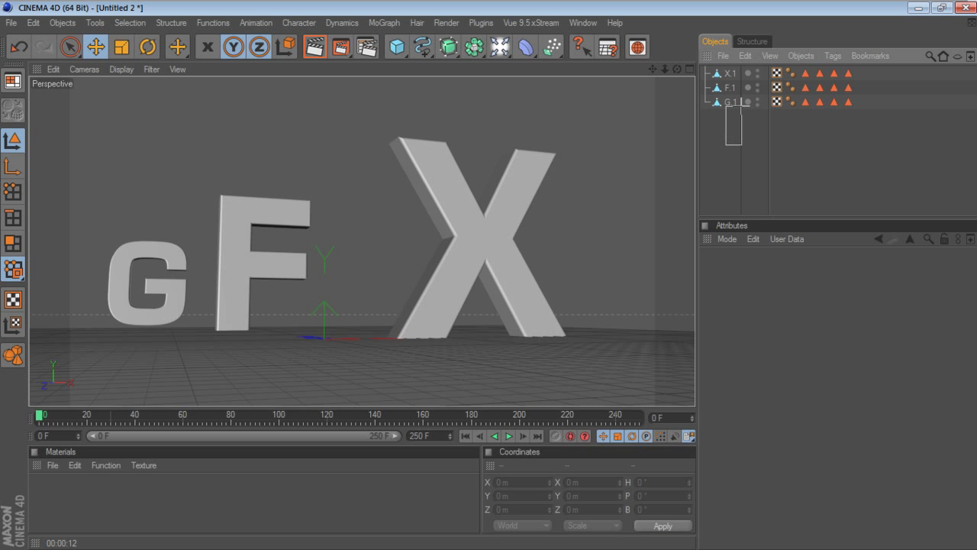
{"action": "left_click_drag", "start_coordinate": [723, 149], "coordinate": [733, 71]}
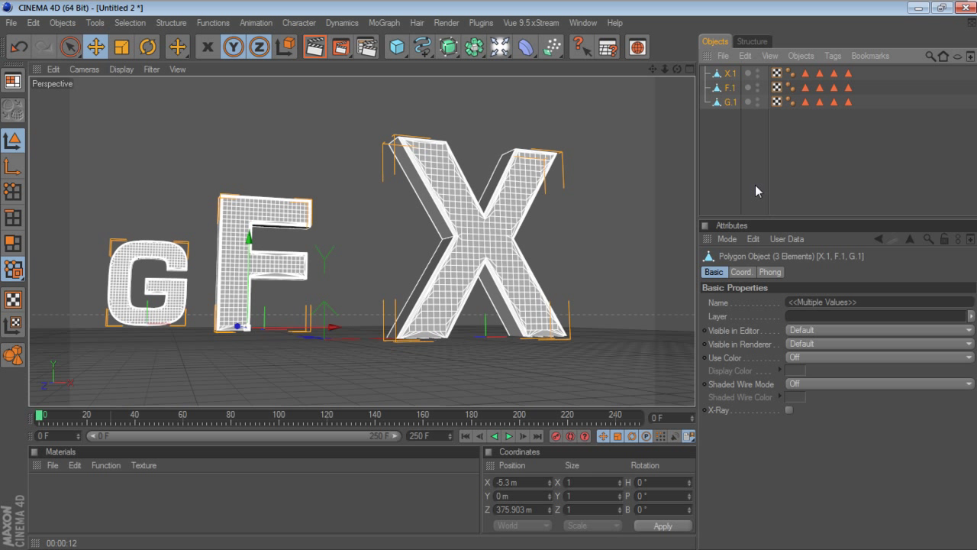
{"action": "key", "text": "alt+g"}
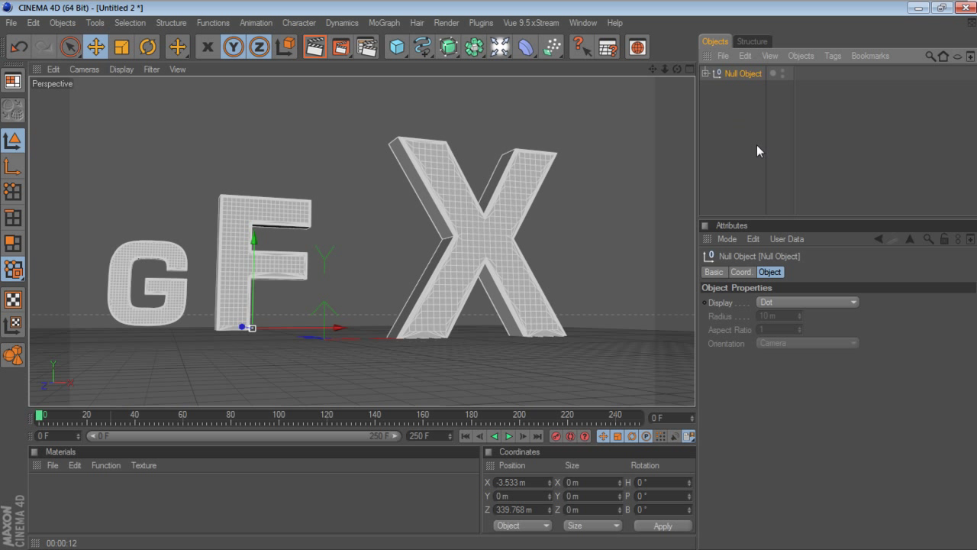
{"action": "left_click", "coordinate": [760, 204]}
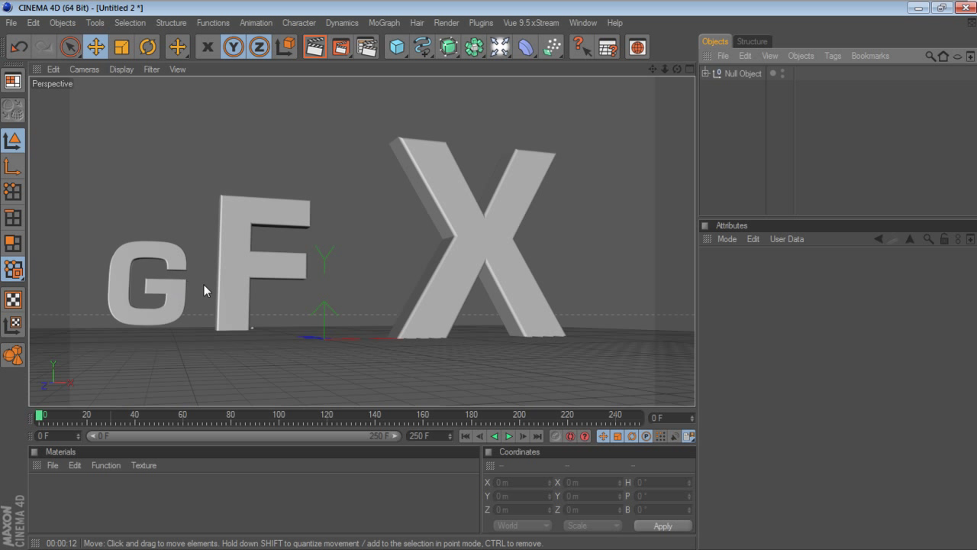
- Add a Cube sized 5 m on X, Y and Z and enable its Fillet
{"action": "left_click", "coordinate": [400, 49]}
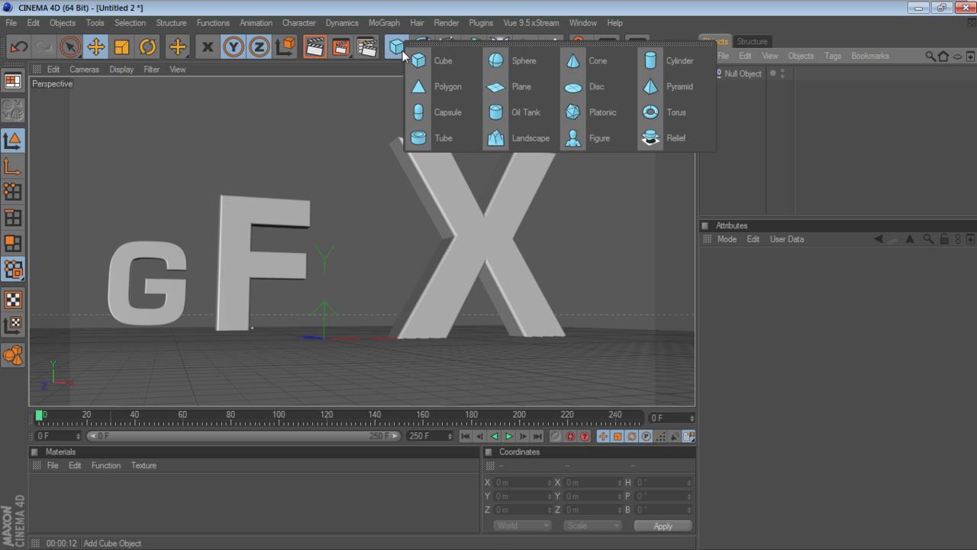
{"action": "left_click", "coordinate": [442, 64]}
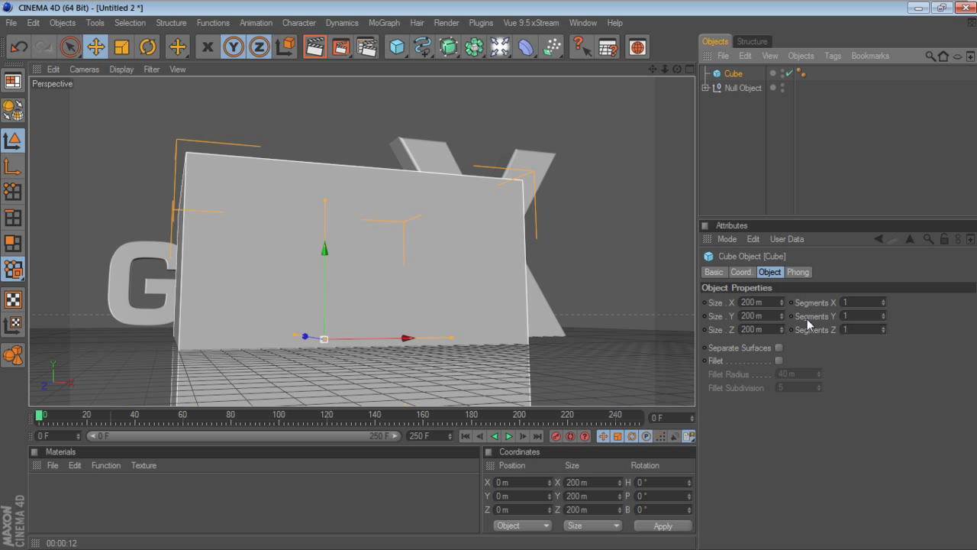
{"action": "left_click", "coordinate": [770, 303]}
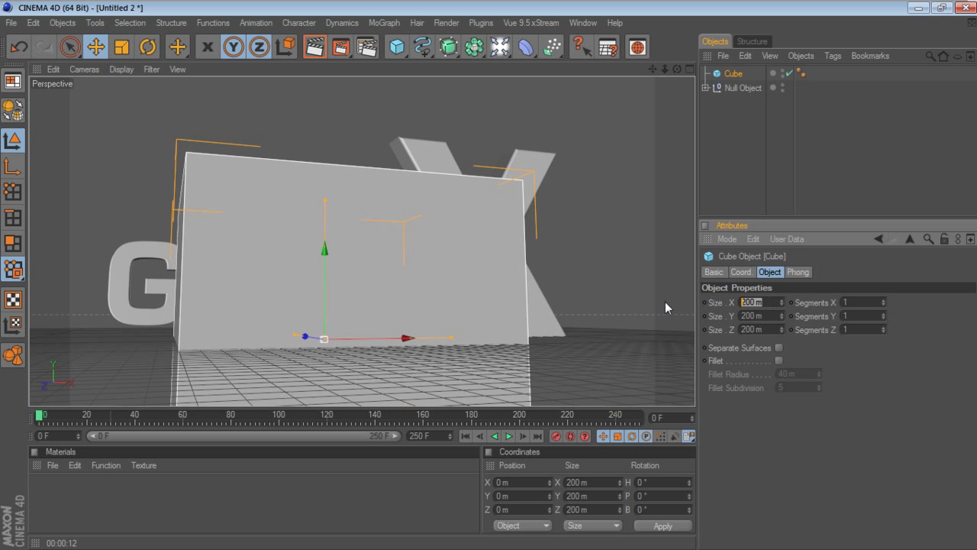
{"action": "type", "text": "5"}
{"action": "key", "text": "Return"}
{"action": "left_click", "coordinate": [765, 314]}
{"action": "type", "text": "5"}
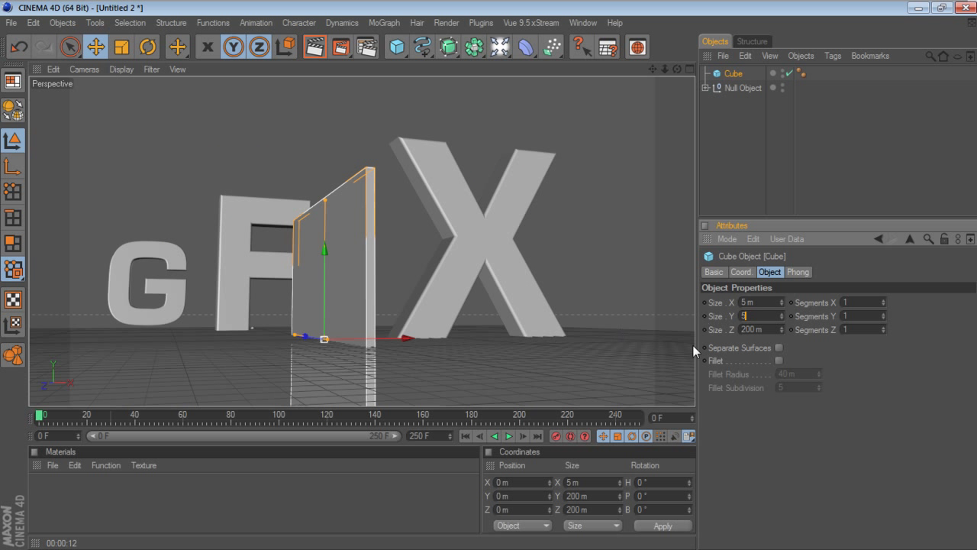
{"action": "key", "text": "Tab"}
{"action": "type", "text": "5"}
{"action": "key", "text": "Return"}
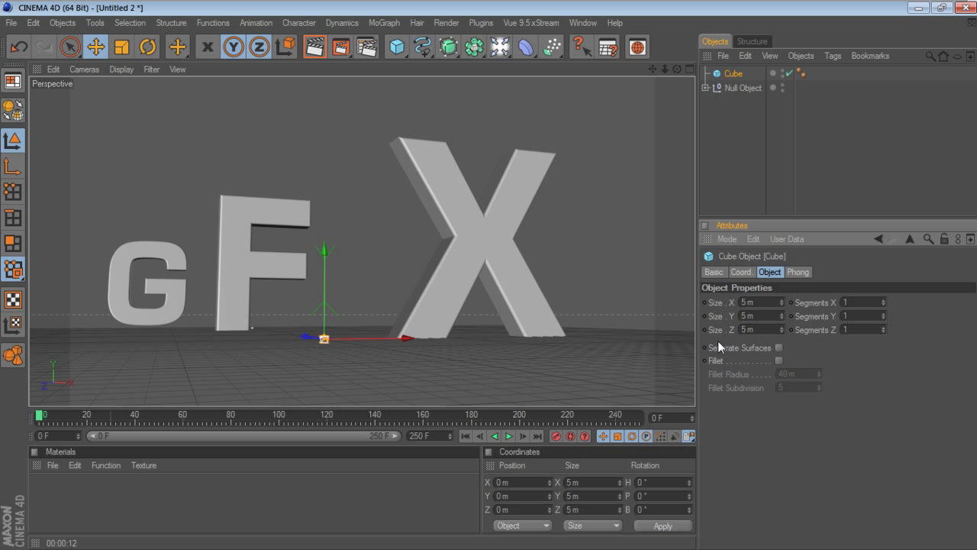
{"action": "left_click", "coordinate": [779, 361]}
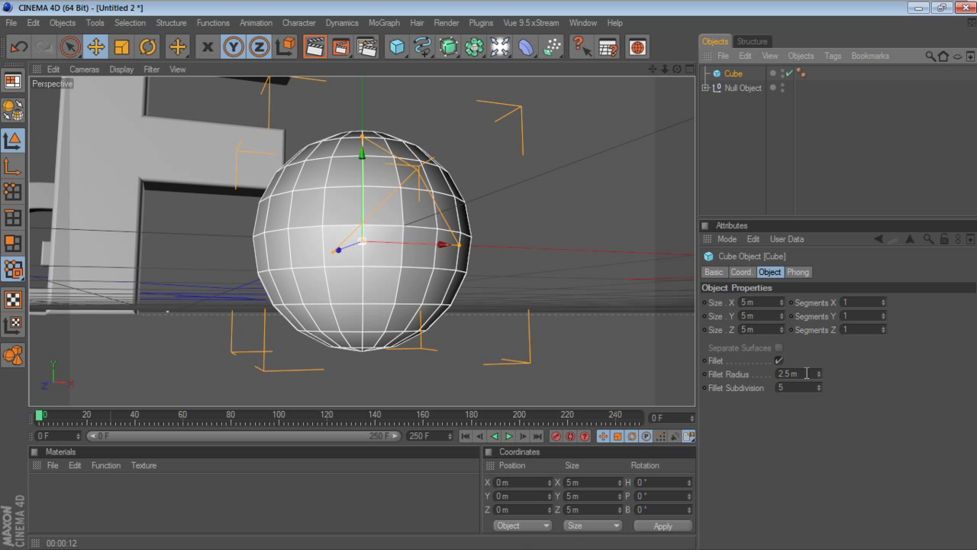
- Try a 0.5 m fillet radius and 12 fillet subdivisions on the cube
{"action": "left_click_drag", "start_coordinate": [807, 374], "coordinate": [770, 374]}
{"action": "type", "text": "0.5"}
{"action": "key", "text": "Return"}
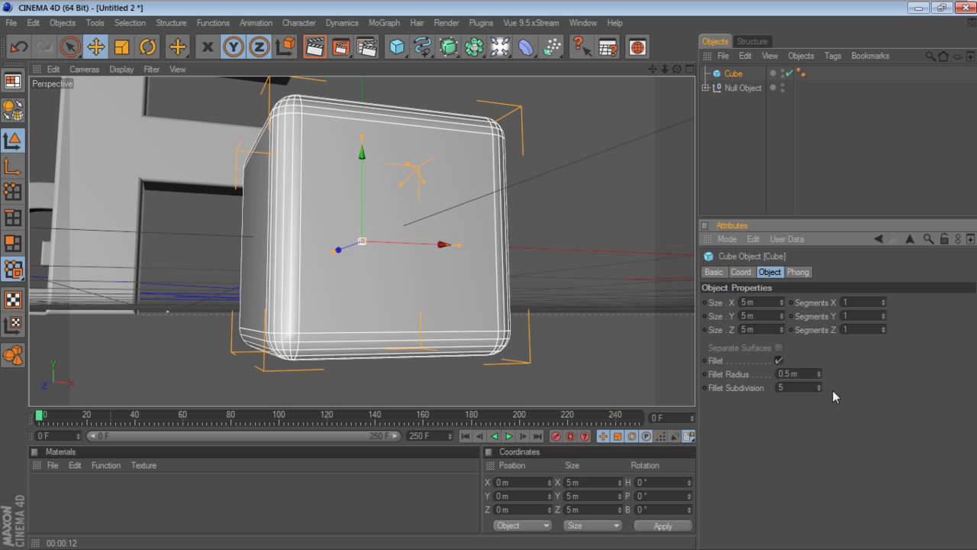
{"action": "left_click_drag", "start_coordinate": [822, 385], "coordinate": [818, 386]}
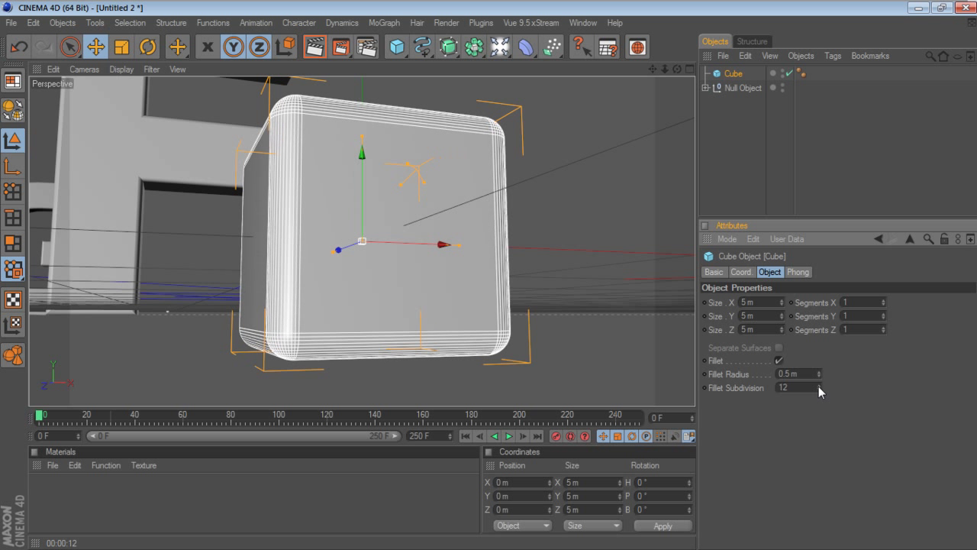
{"action": "left_click", "coordinate": [729, 164]}
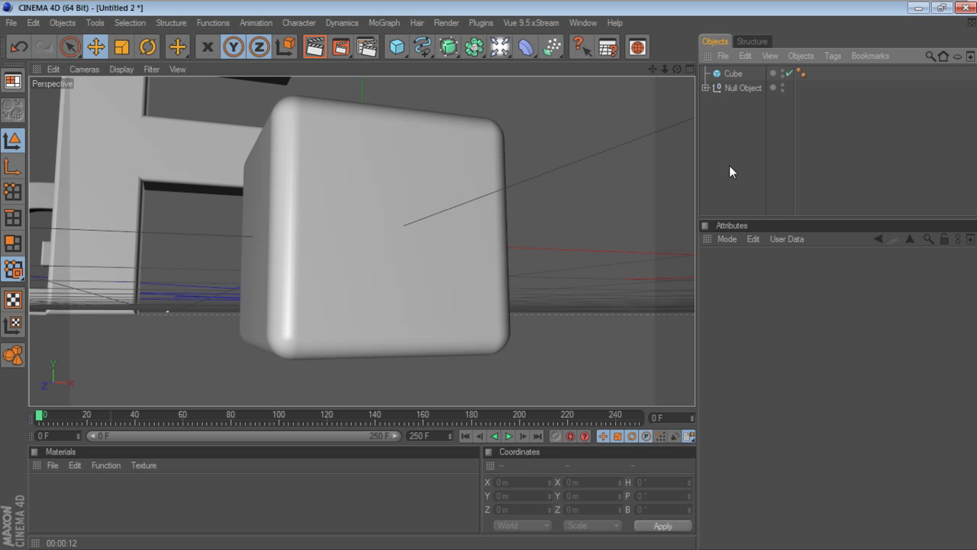
- Settle on a 0.2 m fillet radius with 6 subdivisions and pull the view back to the letters
{"action": "left_click", "coordinate": [733, 75]}
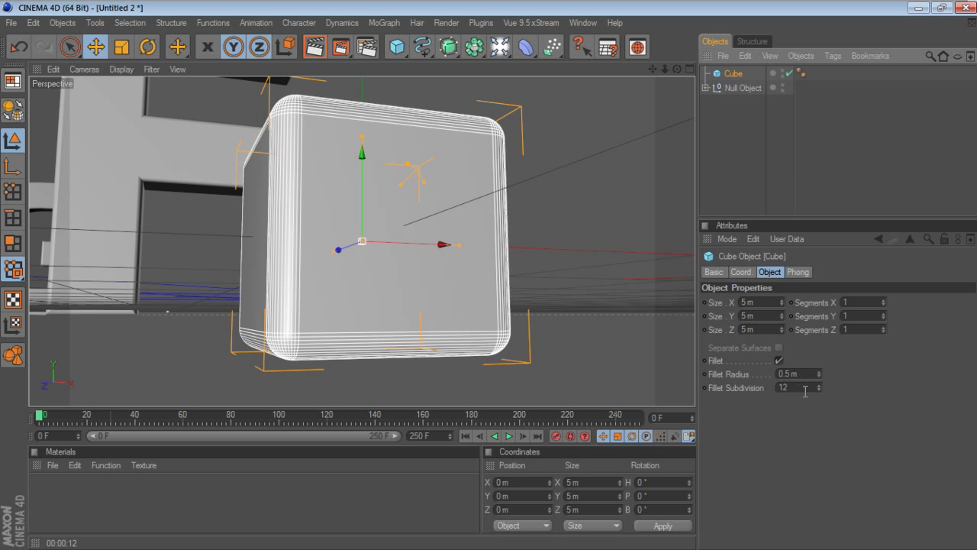
{"action": "left_click", "coordinate": [805, 374]}
{"action": "type", "text": "0.2"}
{"action": "key", "text": "Return"}
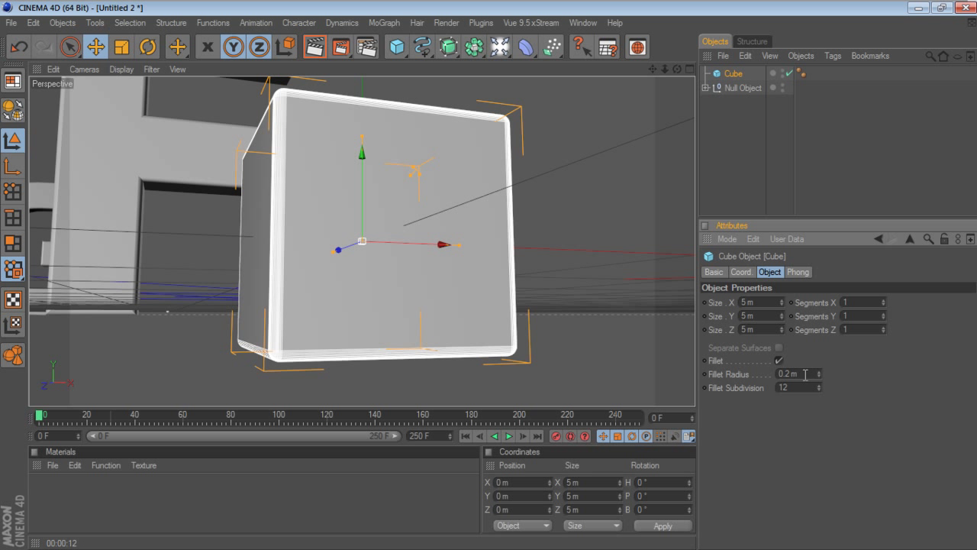
{"action": "left_click", "coordinate": [804, 385]}
{"action": "type", "text": "6"}
{"action": "key", "text": "Return"}
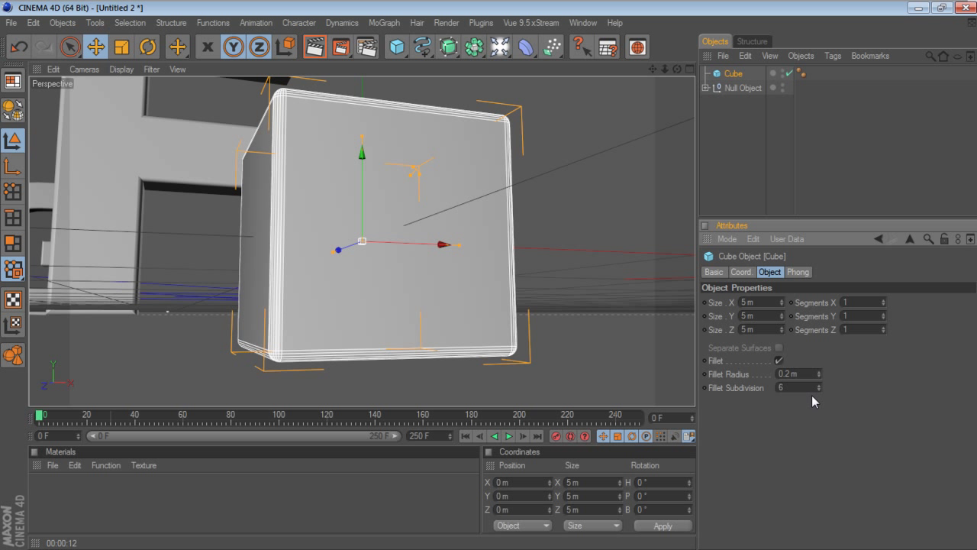
{"action": "left_click", "coordinate": [723, 156]}
{"action": "mouse_move", "coordinate": [664, 69]}
{"action": "left_mouse_down"}
{"action": "mouse_move", "coordinate": [626, 70]}
{"action": "mouse_move", "coordinate": [667, 68]}
{"action": "mouse_move", "coordinate": [677, 57]}
{"action": "mouse_move", "coordinate": [667, 73]}
{"action": "mouse_move", "coordinate": [679, 67]}
{"action": "left_mouse_up"}
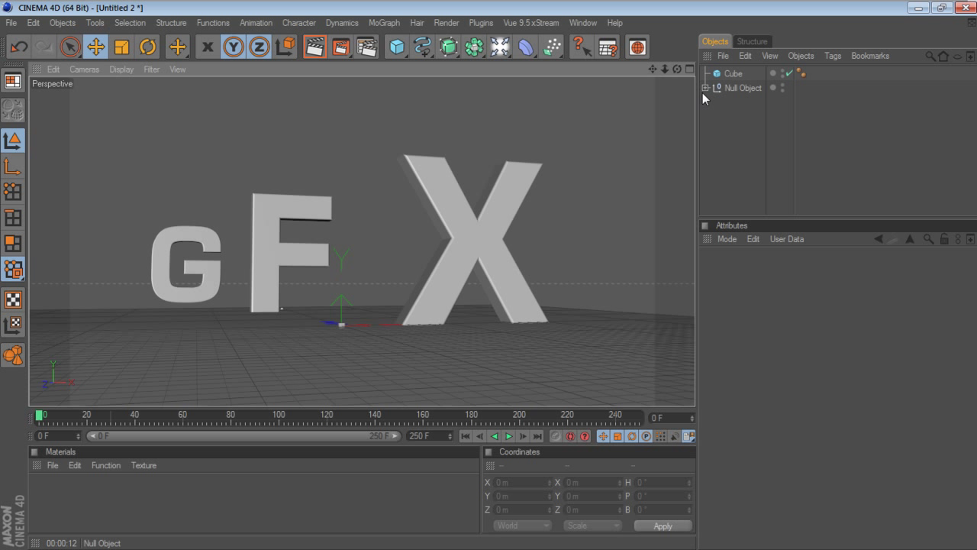
- Add a Sphere with a 6 m radius and 12 segments
{"action": "left_click", "coordinate": [732, 73]}
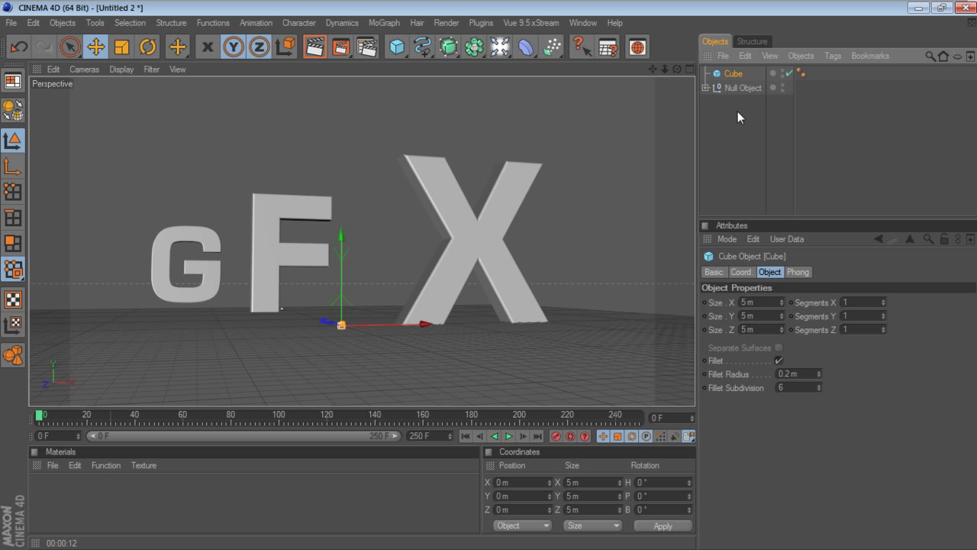
{"action": "left_click", "coordinate": [396, 47]}
{"action": "left_click", "coordinate": [510, 61]}
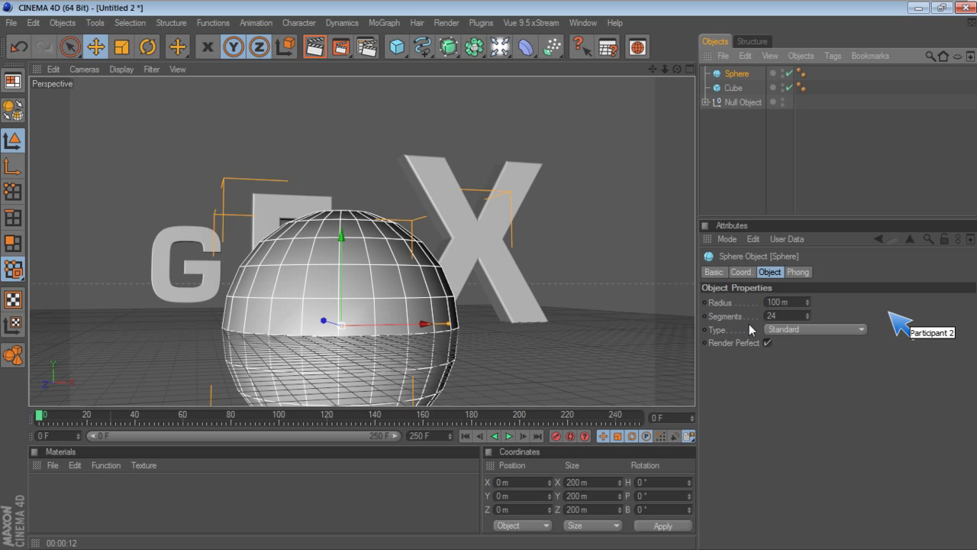
{"action": "left_click", "coordinate": [786, 303]}
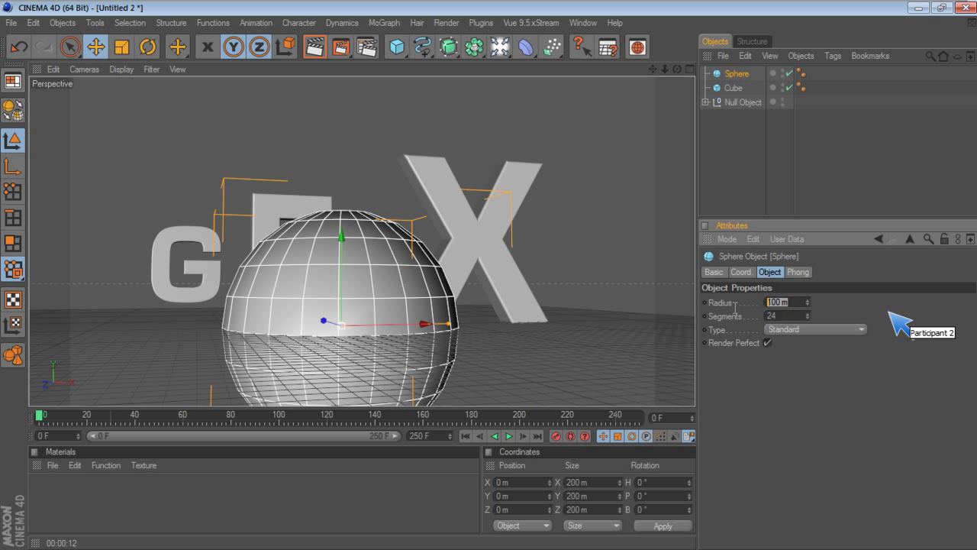
{"action": "type", "text": "6"}
{"action": "key", "text": "Return"}
{"action": "left_click", "coordinate": [780, 317]}
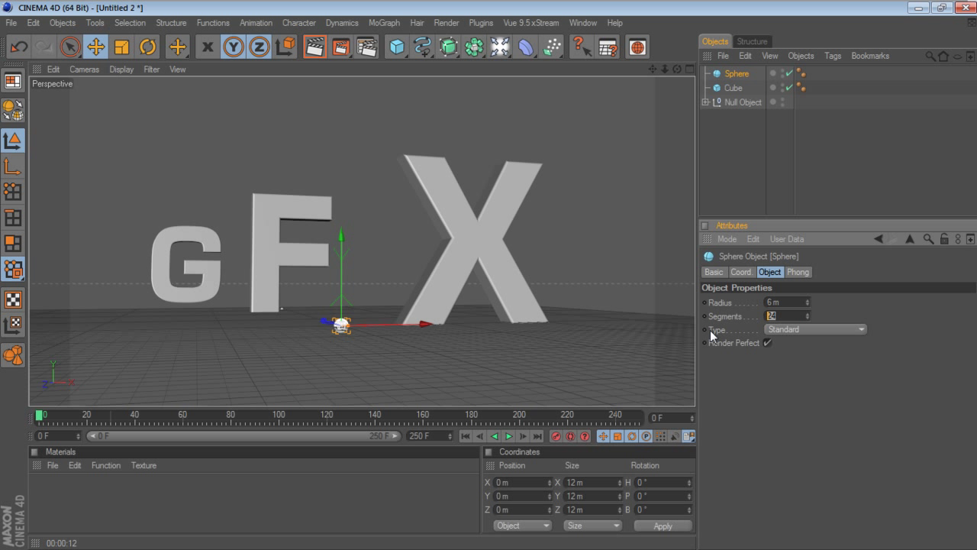
{"action": "type", "text": "12"}
{"action": "key", "text": "Return"}
- Move the sphere about 10 m left of the cube, then select both sphere and cube
{"action": "left_click_drag", "start_coordinate": [419, 326], "coordinate": [407, 327]}
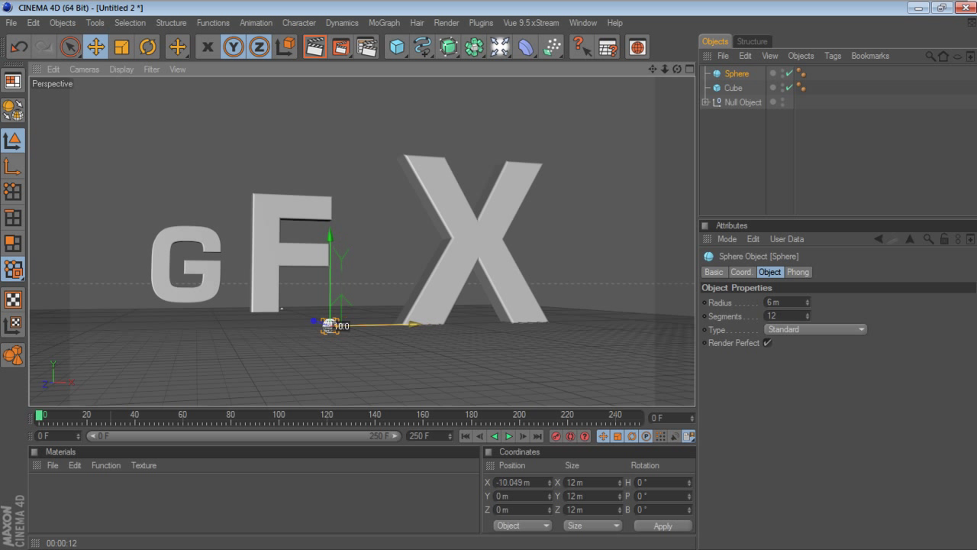
{"action": "left_click", "coordinate": [714, 199]}
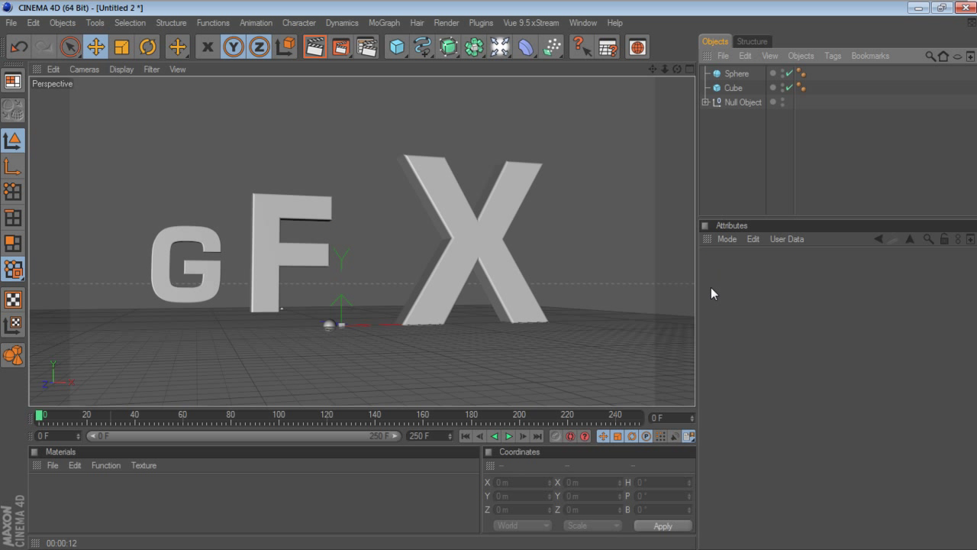
{"action": "left_click", "coordinate": [737, 73]}
{"action": "double_click", "coordinate": [775, 302]}
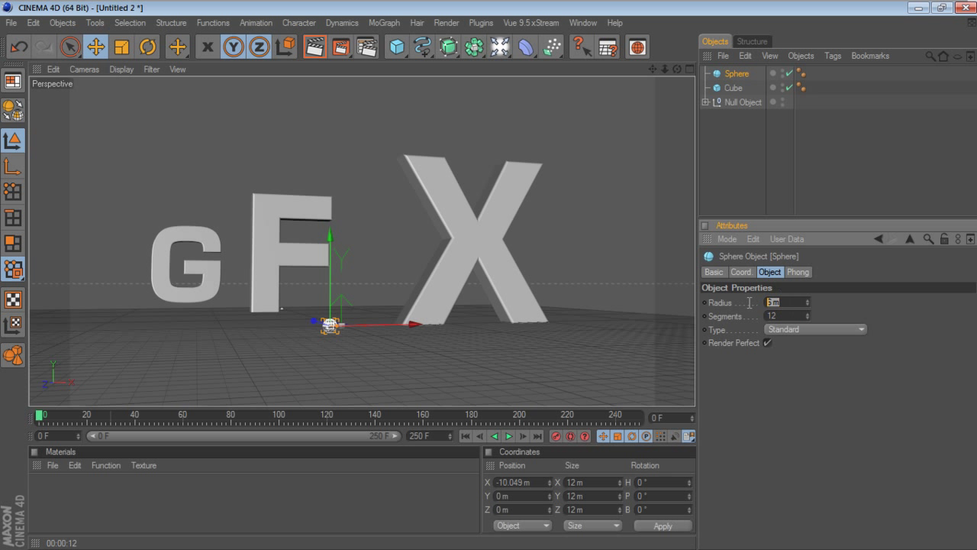
{"action": "left_click", "coordinate": [761, 174]}
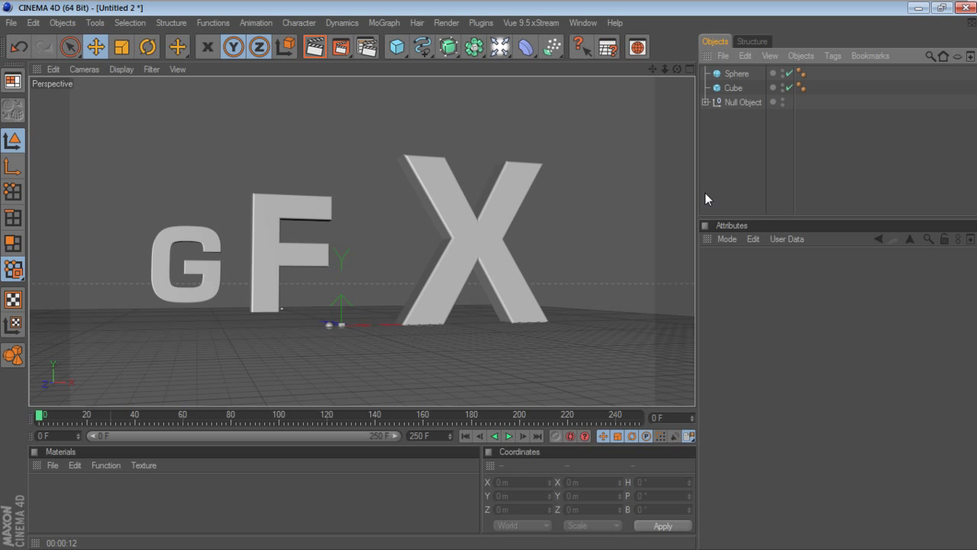
{"action": "left_click_drag", "start_coordinate": [759, 70], "coordinate": [724, 99]}
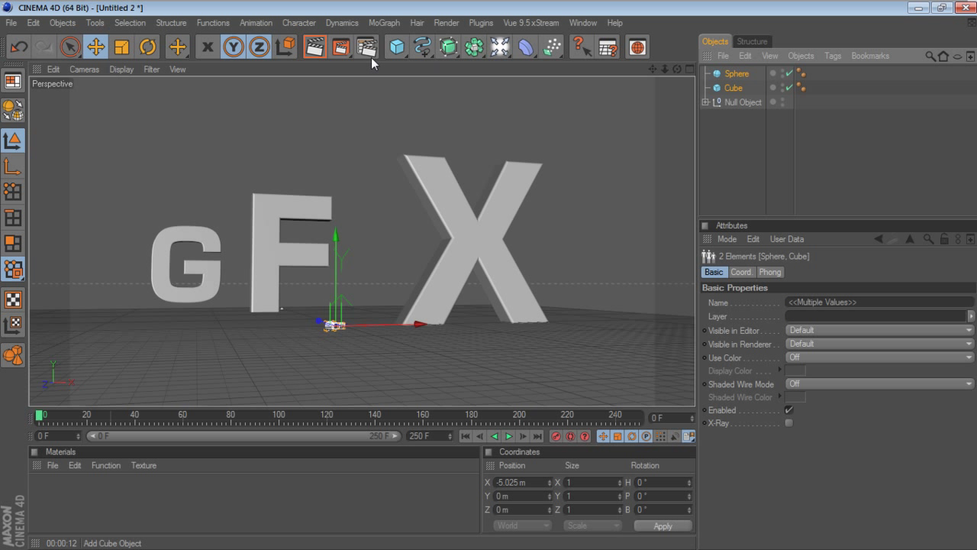
- Add a Cloner holding the sphere and cube as children, and set its mode to Object
{"action": "left_click", "coordinate": [386, 26]}
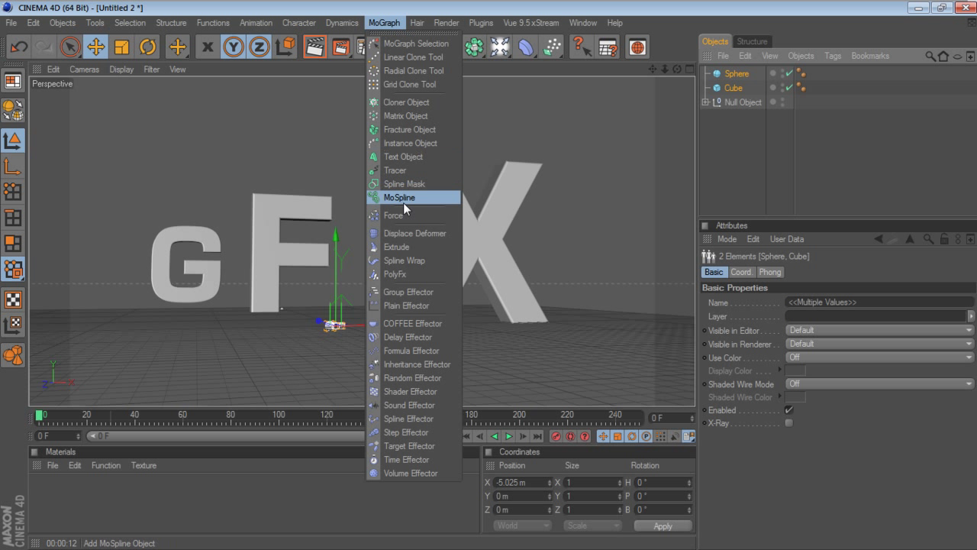
{"action": "left_click", "coordinate": [402, 105]}
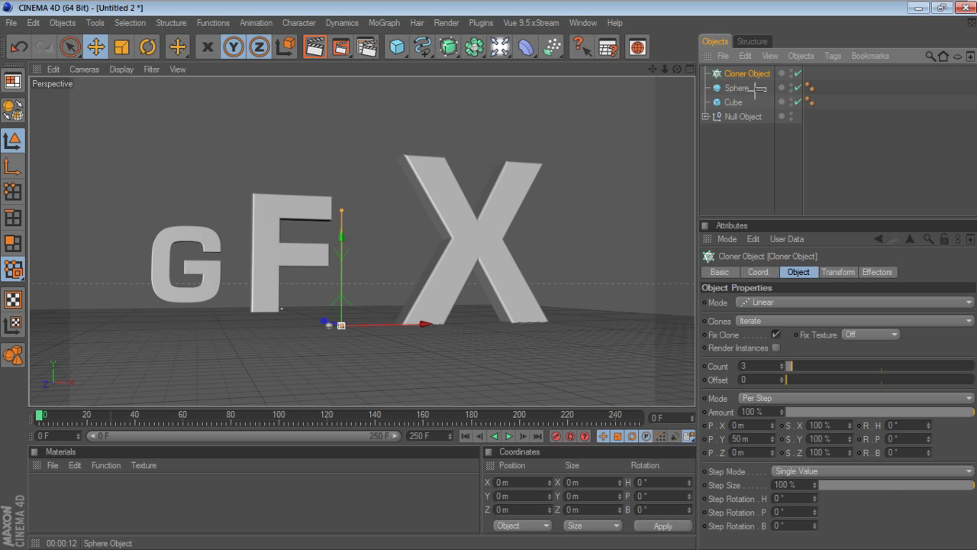
{"action": "mouse_move", "coordinate": [758, 89]}
{"action": "left_mouse_down"}
{"action": "mouse_move", "coordinate": [730, 102]}
{"action": "mouse_move", "coordinate": [735, 75]}
{"action": "left_mouse_up"}
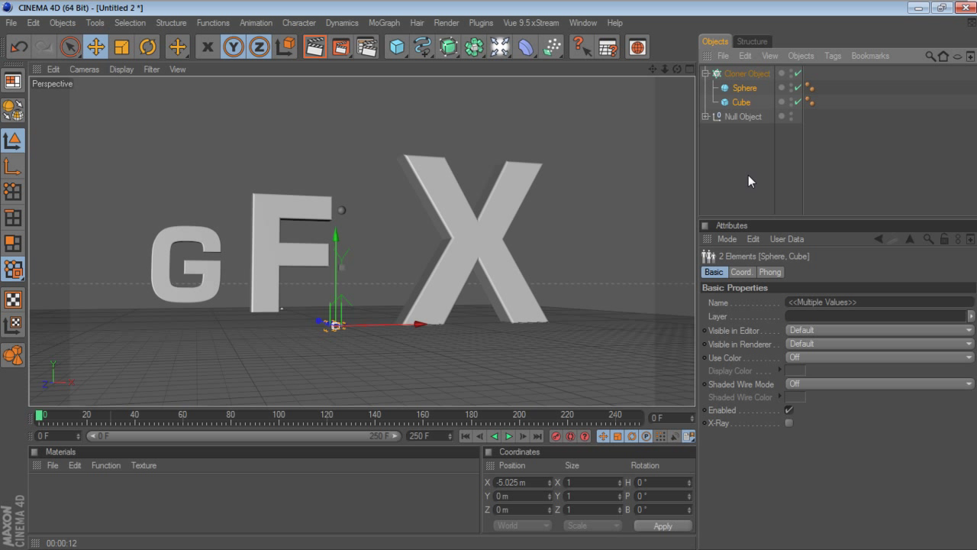
{"action": "left_click", "coordinate": [741, 73]}
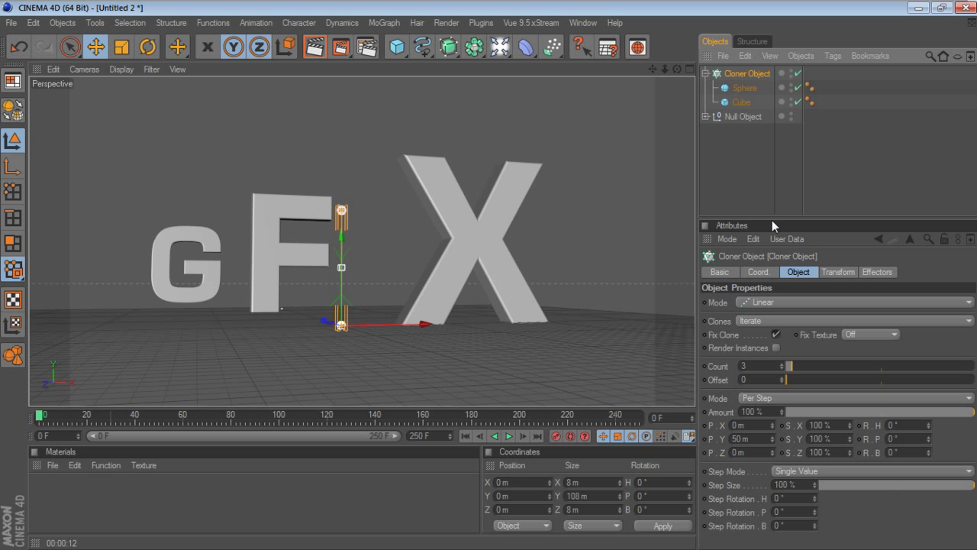
{"action": "left_click_drag", "start_coordinate": [771, 218], "coordinate": [762, 162]}
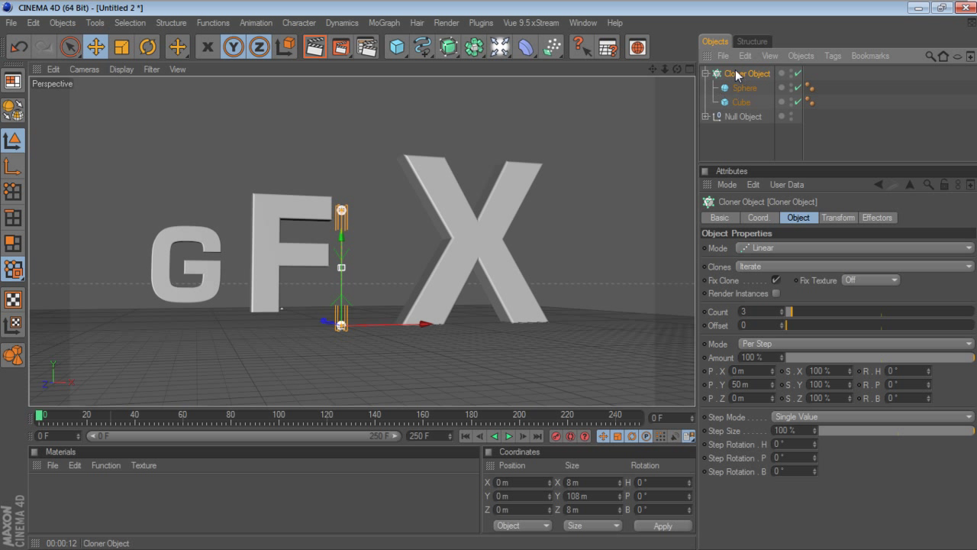
{"action": "left_click", "coordinate": [735, 248]}
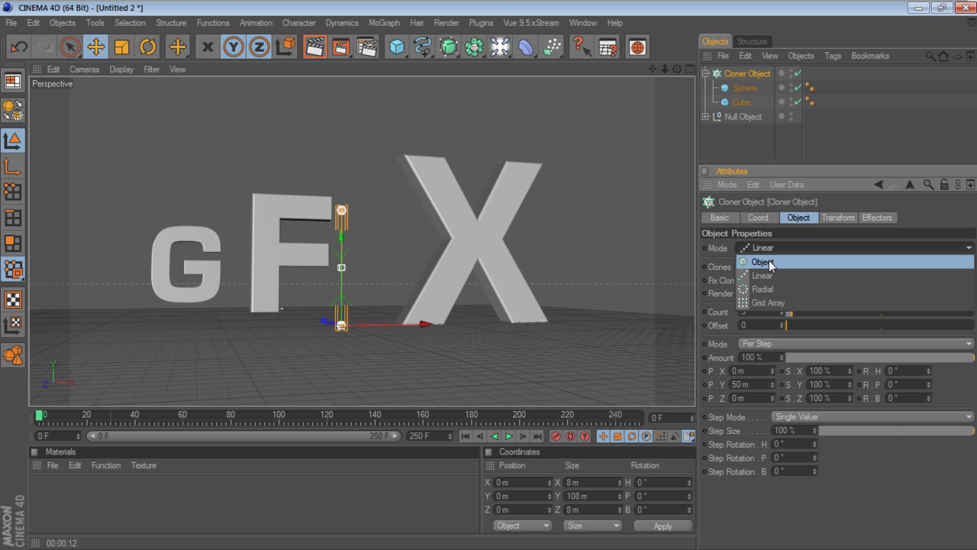
{"action": "left_click", "coordinate": [768, 261]}
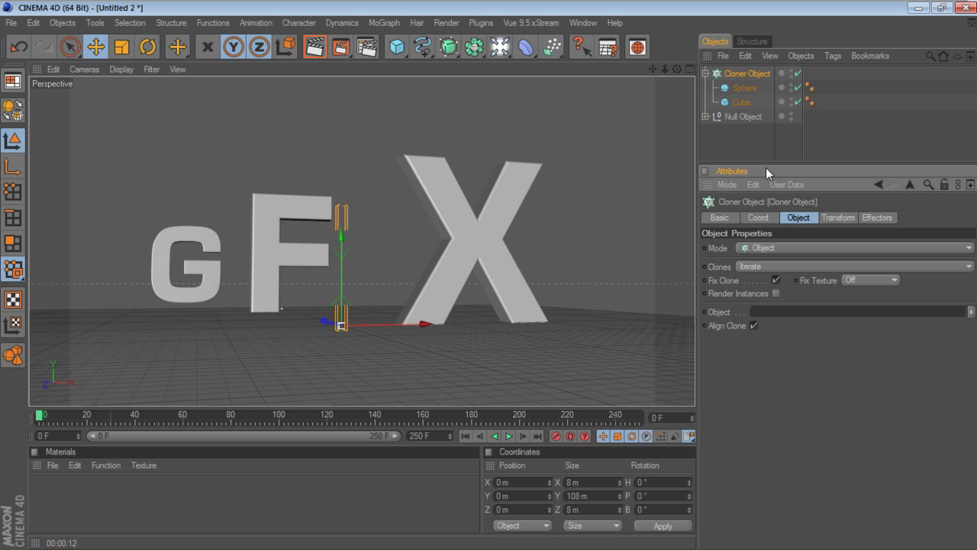
- Expand the Null Object to reveal X.1, F.1 and G.1, then reselect the Cloner
{"action": "left_click_drag", "start_coordinate": [767, 164], "coordinate": [767, 187]}
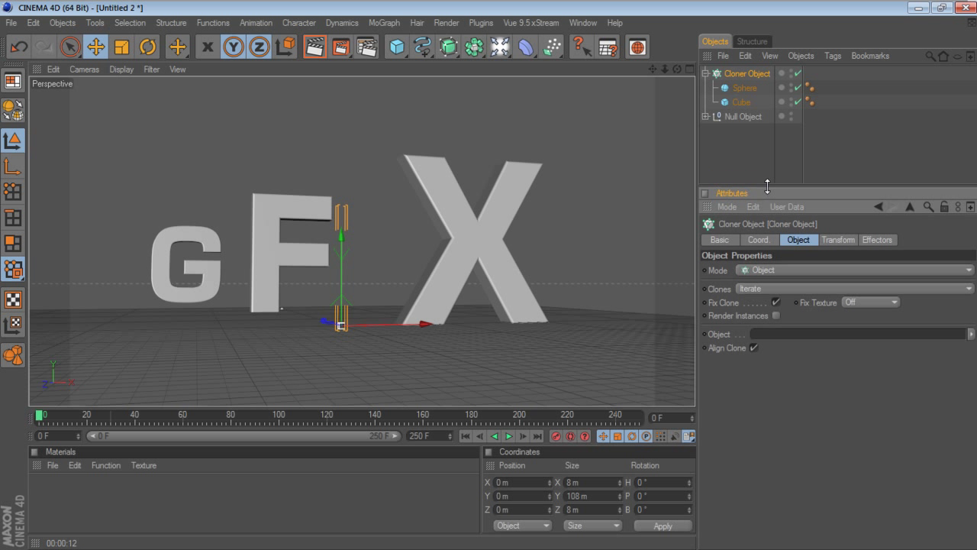
{"action": "left_click", "coordinate": [705, 117]}
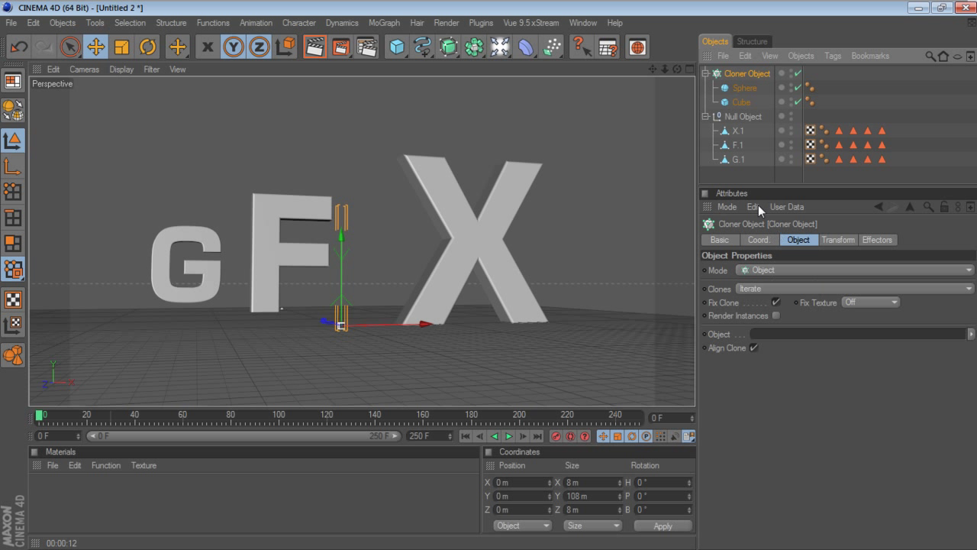
{"action": "key", "text": "ctrl+shift+a"}
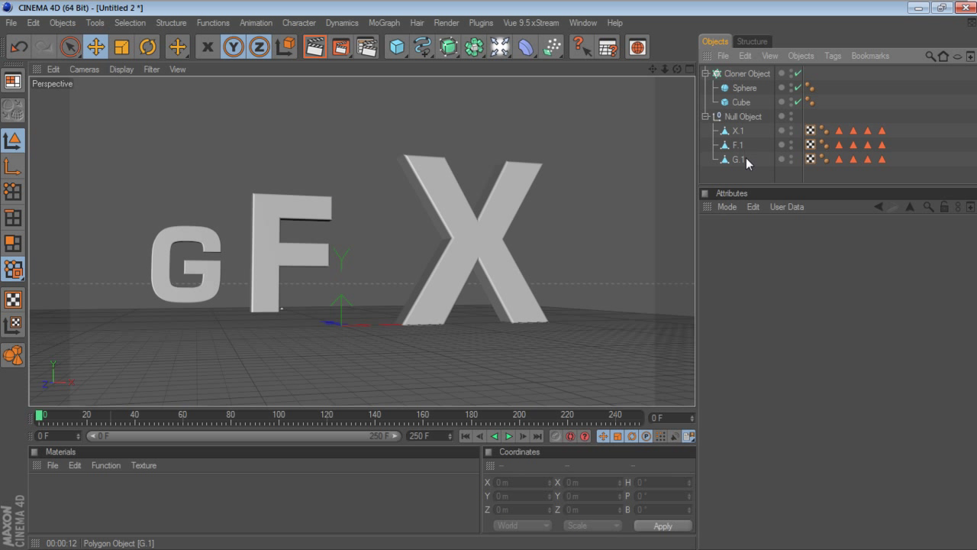
{"action": "left_click", "coordinate": [756, 74]}
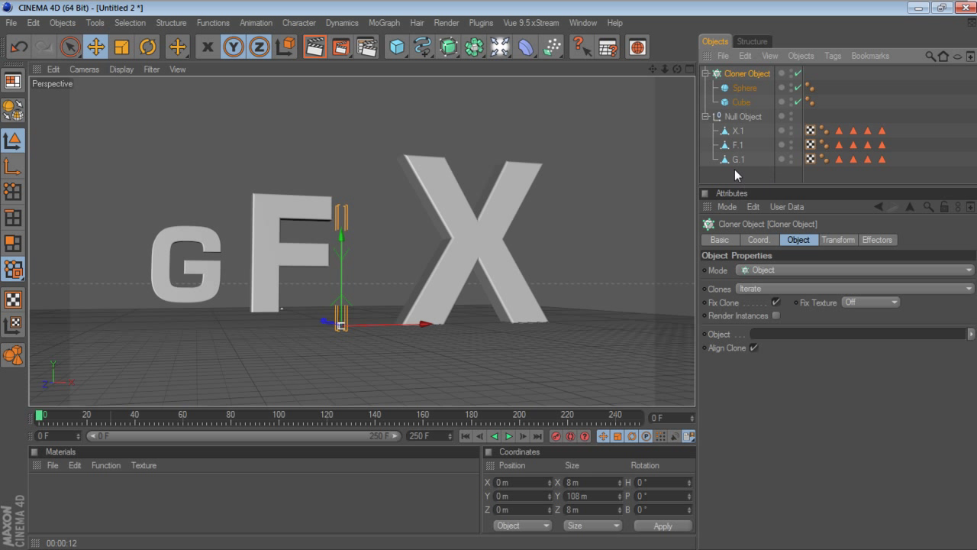
- Drag G.1 into the Cloner's Object field so sphere and cube clones coat the G's vertices
{"action": "left_click_drag", "start_coordinate": [733, 159], "coordinate": [763, 339]}
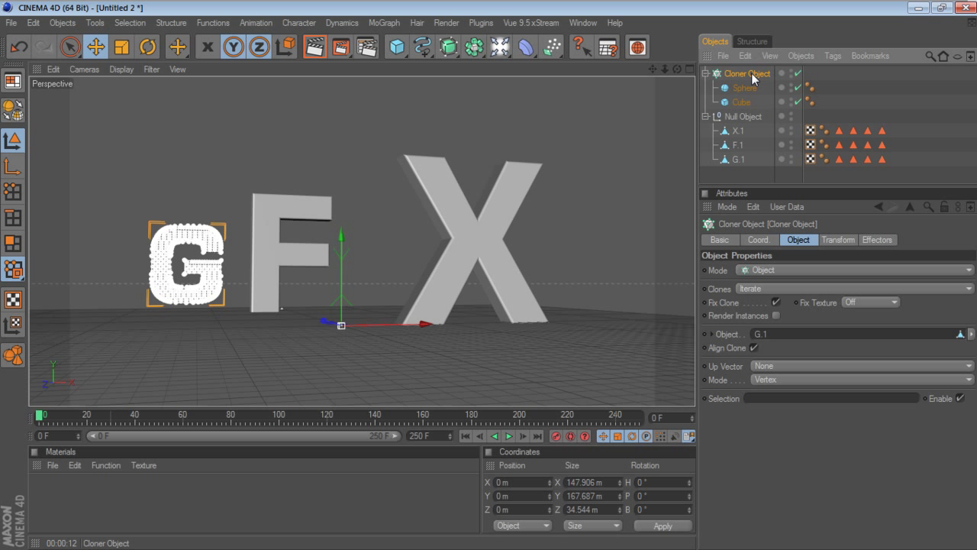
- Rename the Cloner Object to 'G-Cloner' in the Object Manager, correcting a typo
{"action": "double_click", "coordinate": [751, 73]}
{"action": "type", "text": "s"}
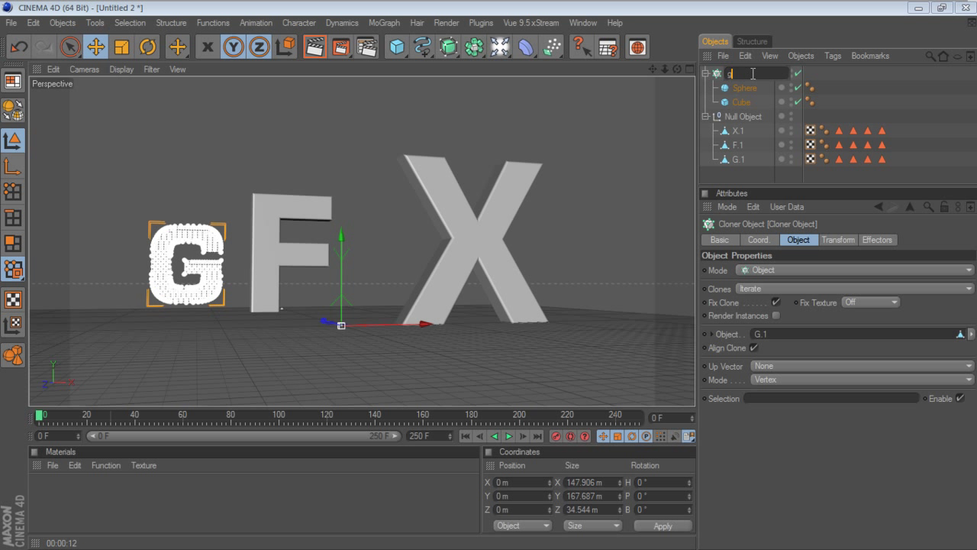
{"action": "key", "text": "BackSpace"}
{"action": "type", "text": "G-Cloner"}
{"action": "key", "text": "Return"}
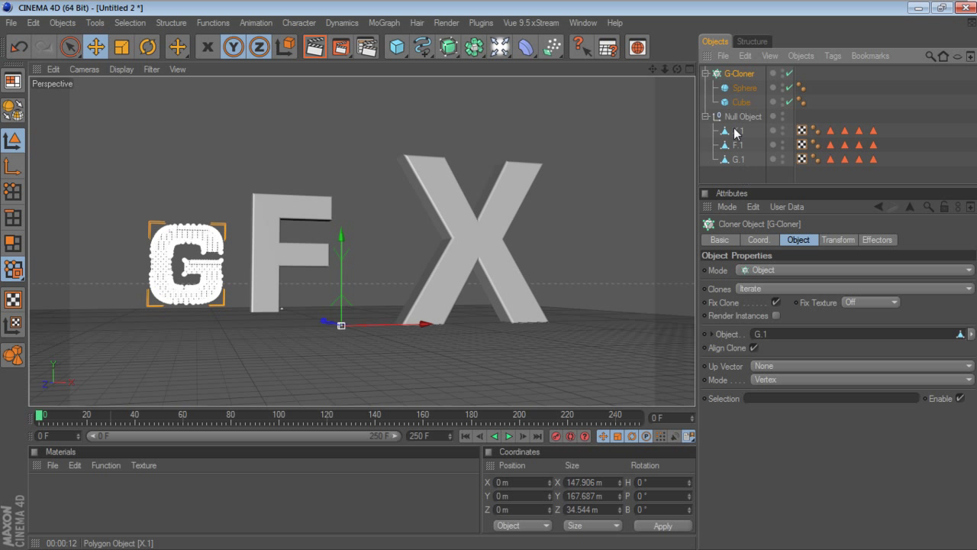
{"action": "left_click", "coordinate": [731, 382]}
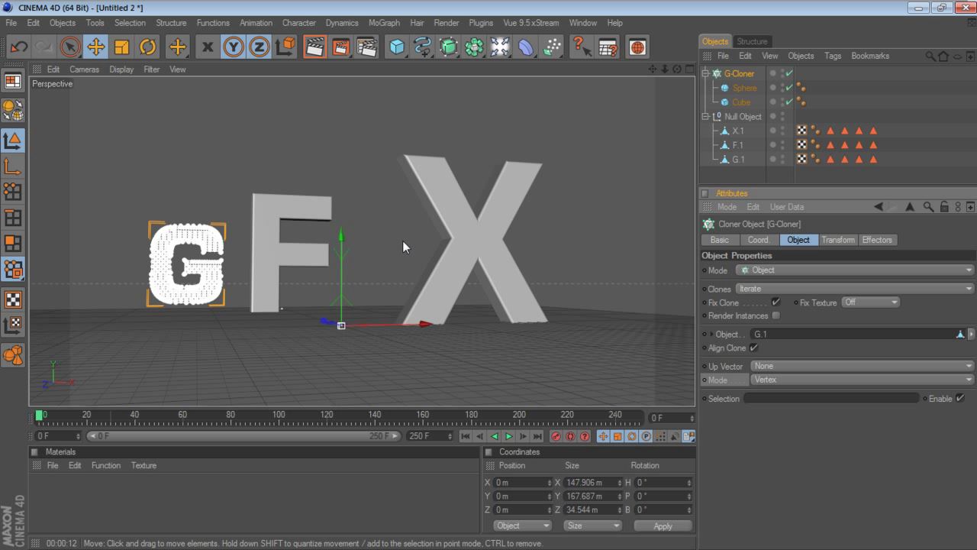
- Add a Camera object and look through it to frame the G, F and X letters
{"action": "left_click", "coordinate": [500, 48]}
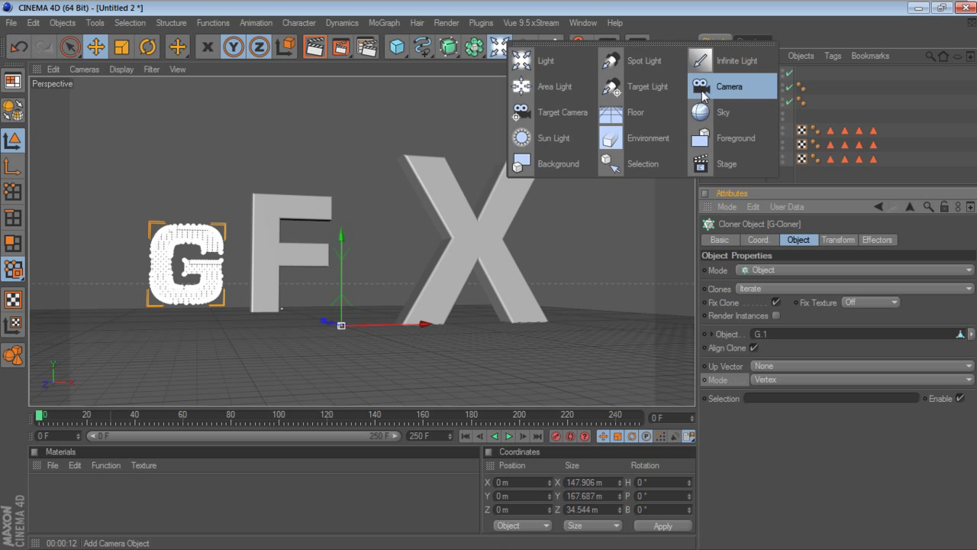
{"action": "left_click", "coordinate": [702, 90]}
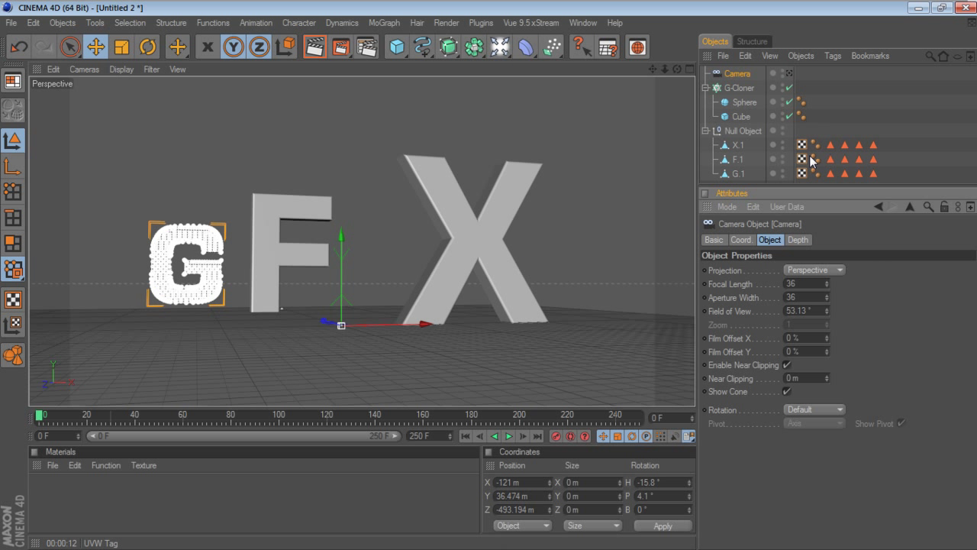
{"action": "left_click", "coordinate": [790, 74]}
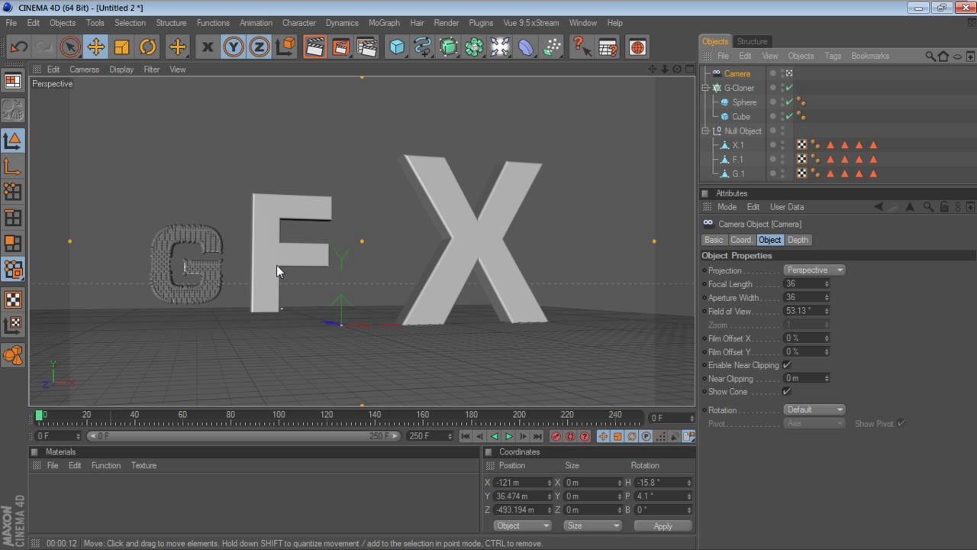
{"action": "left_click", "coordinate": [790, 74]}
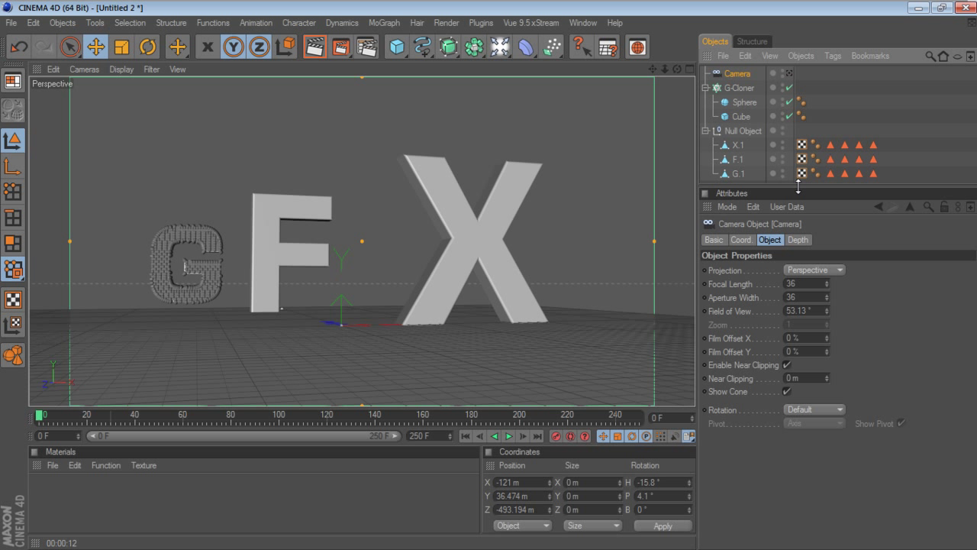
{"action": "left_click_drag", "start_coordinate": [798, 186], "coordinate": [799, 230]}
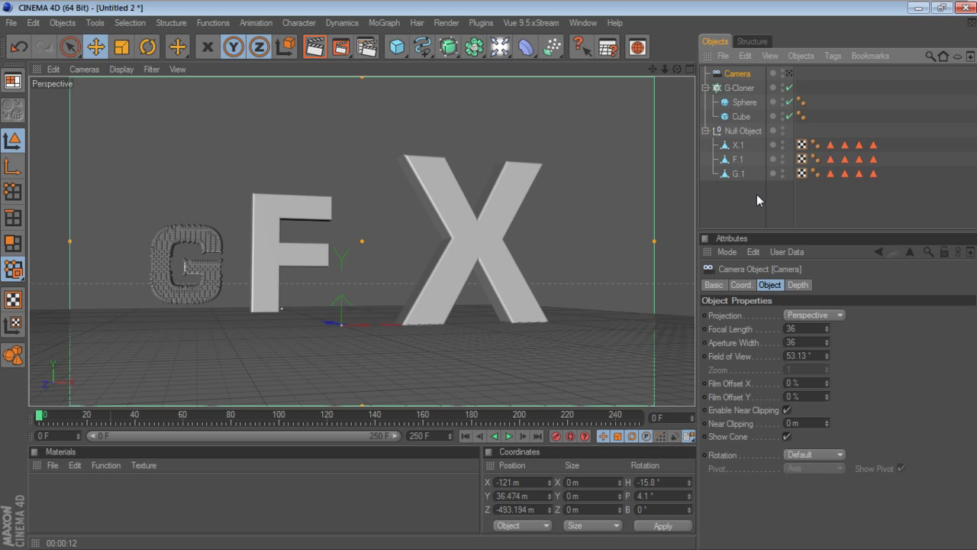
- Switch the G-Cloner's Mode from Vertex to Surface, then orbit out to see all letters
{"action": "left_click", "coordinate": [731, 90]}
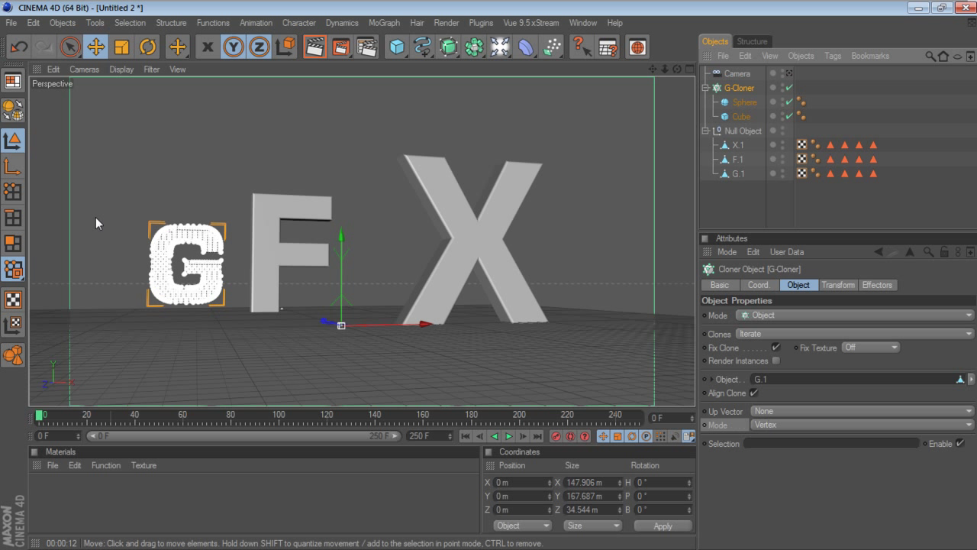
{"action": "left_click", "coordinate": [802, 424]}
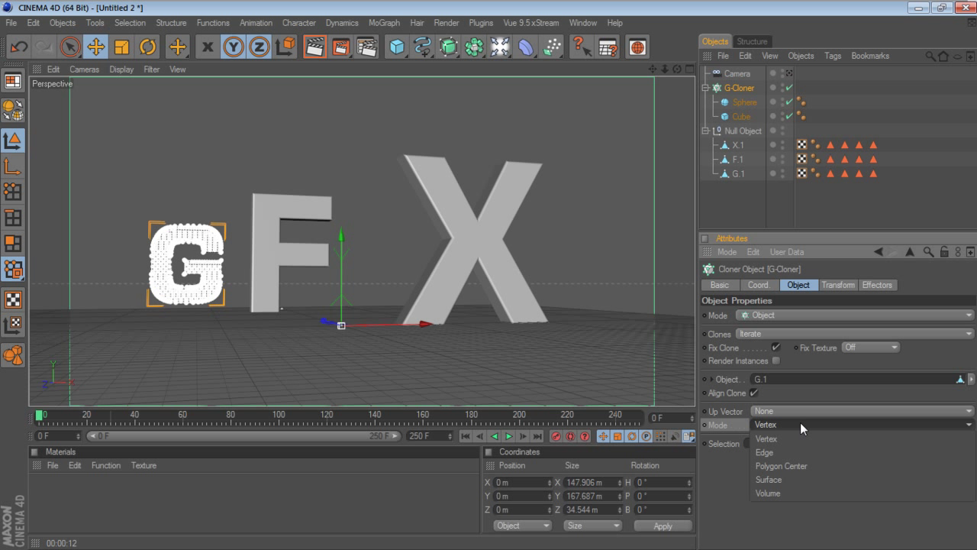
{"action": "left_click", "coordinate": [779, 481]}
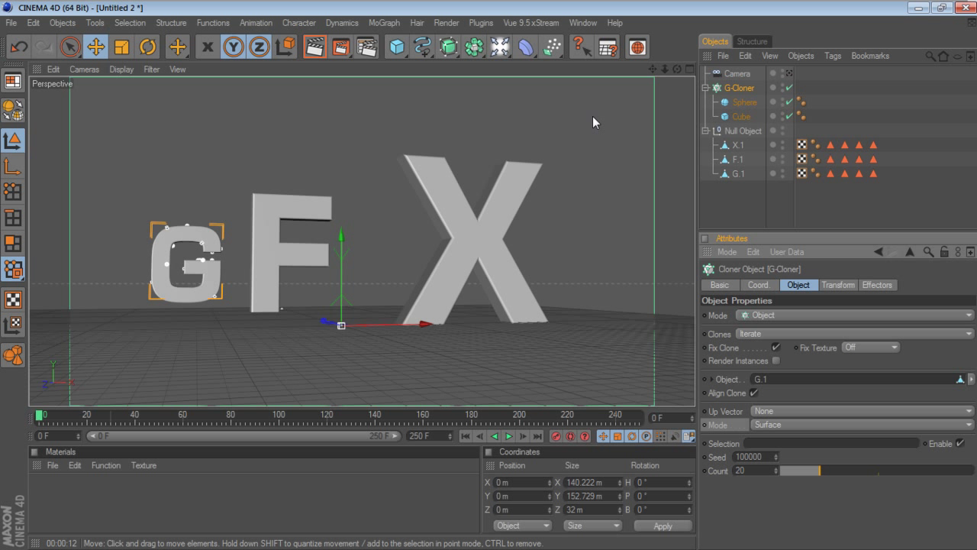
{"action": "left_click_drag", "start_coordinate": [592, 116], "coordinate": [600, 159], "text": "alt"}
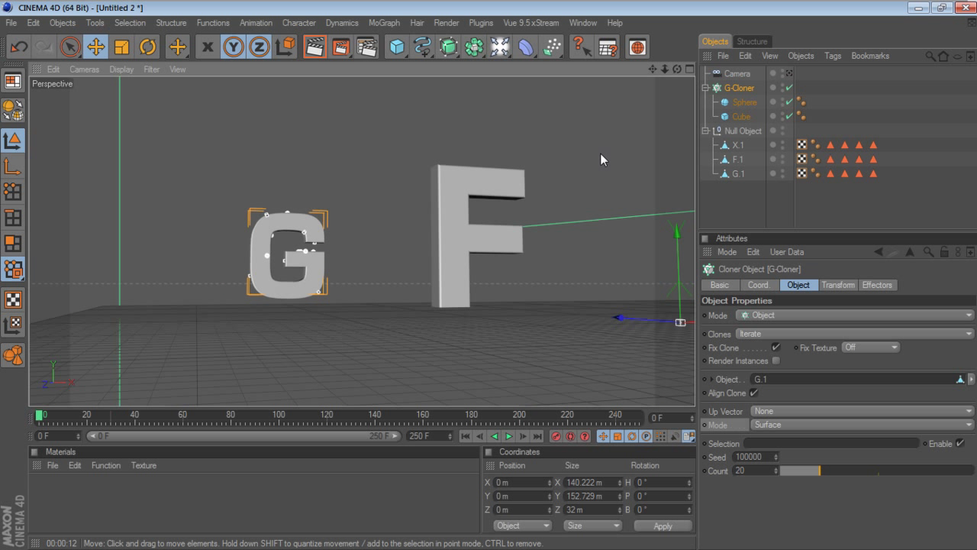
{"action": "right_click", "coordinate": [323, 293]}
{"action": "left_click", "coordinate": [298, 259]}
{"action": "left_click_drag", "start_coordinate": [676, 70], "coordinate": [674, 69]}
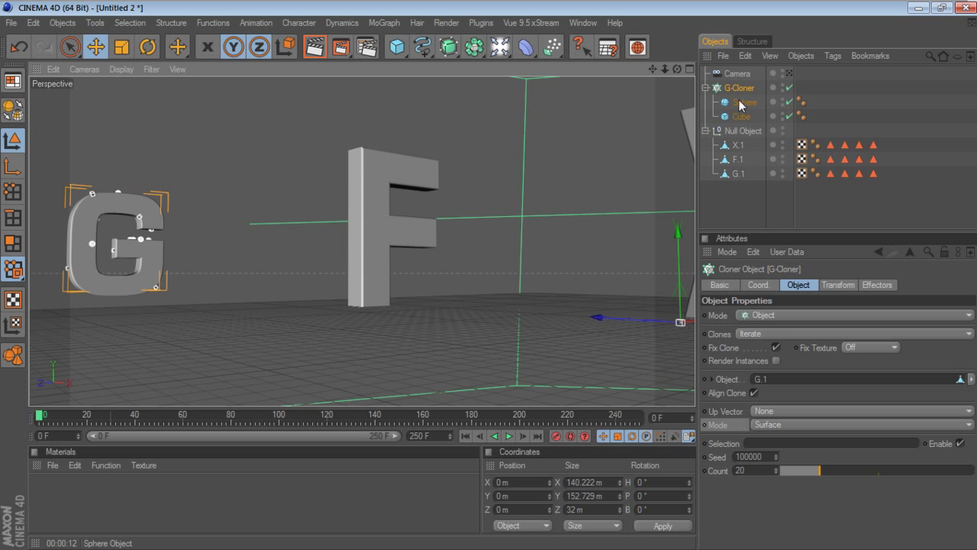
- Select G.1, then orbit and zoom in to inspect the G letter
{"action": "left_click", "coordinate": [737, 174]}
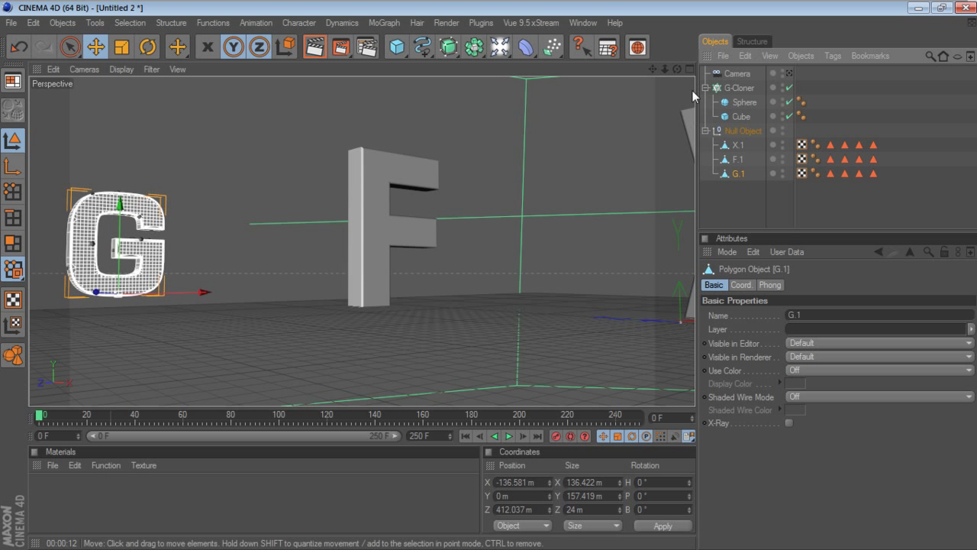
{"action": "left_click_drag", "start_coordinate": [677, 69], "coordinate": [518, 203]}
{"action": "scroll", "coordinate": [503, 214], "scroll_direction": "up", "scroll_amount": 2}
{"action": "scroll", "coordinate": [502, 220], "scroll_direction": "up", "scroll_amount": 2}
{"action": "scroll", "coordinate": [500, 219], "scroll_direction": "up", "scroll_amount": 2}
{"action": "scroll", "coordinate": [499, 219], "scroll_direction": "up", "scroll_amount": 2}
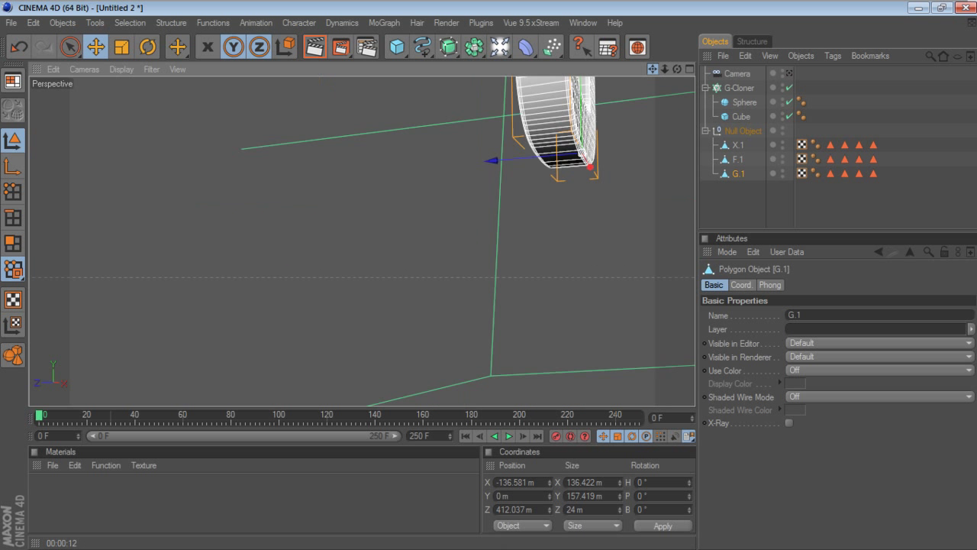
{"action": "mouse_move", "coordinate": [676, 74]}
{"action": "left_mouse_down"}
{"action": "mouse_move", "coordinate": [653, 70]}
{"action": "mouse_move", "coordinate": [677, 70]}
{"action": "left_mouse_up"}
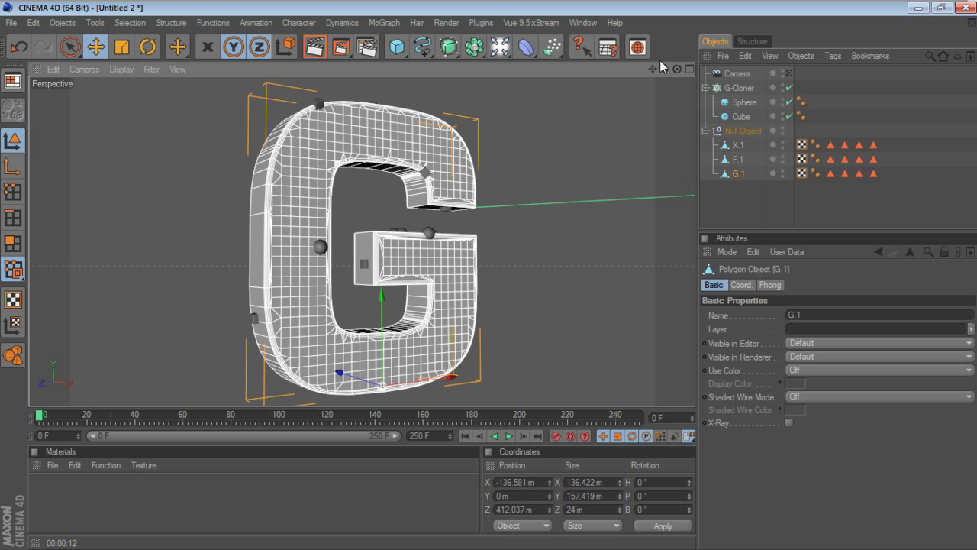
- Set the G-Cloner's distribution Mode back to Vertex
{"action": "left_click", "coordinate": [737, 90]}
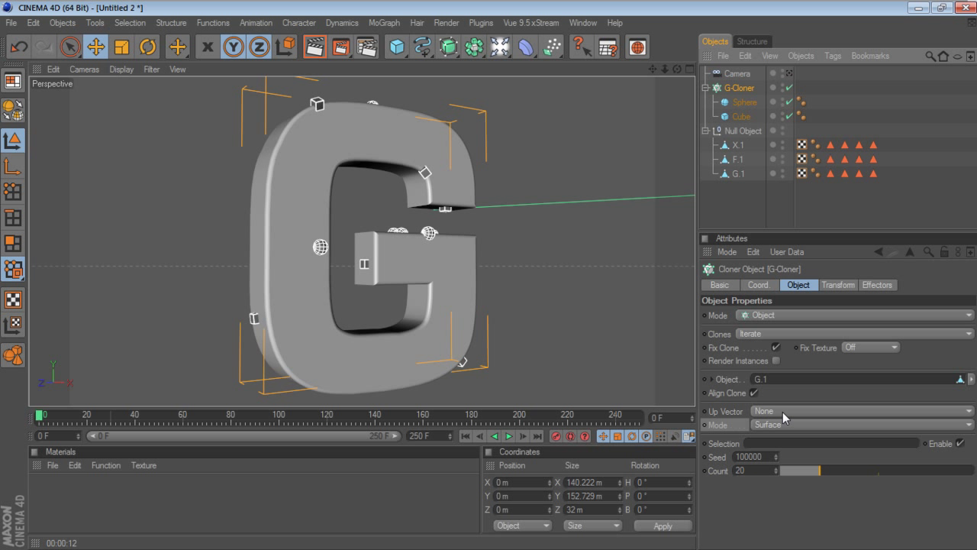
{"action": "left_click_drag", "start_coordinate": [677, 69], "coordinate": [641, 107]}
{"action": "mouse_move", "coordinate": [677, 69]}
{"action": "left_mouse_down"}
{"action": "mouse_move", "coordinate": [649, 91]}
{"action": "mouse_move", "coordinate": [657, 77]}
{"action": "left_mouse_up"}
{"action": "left_click", "coordinate": [739, 173]}
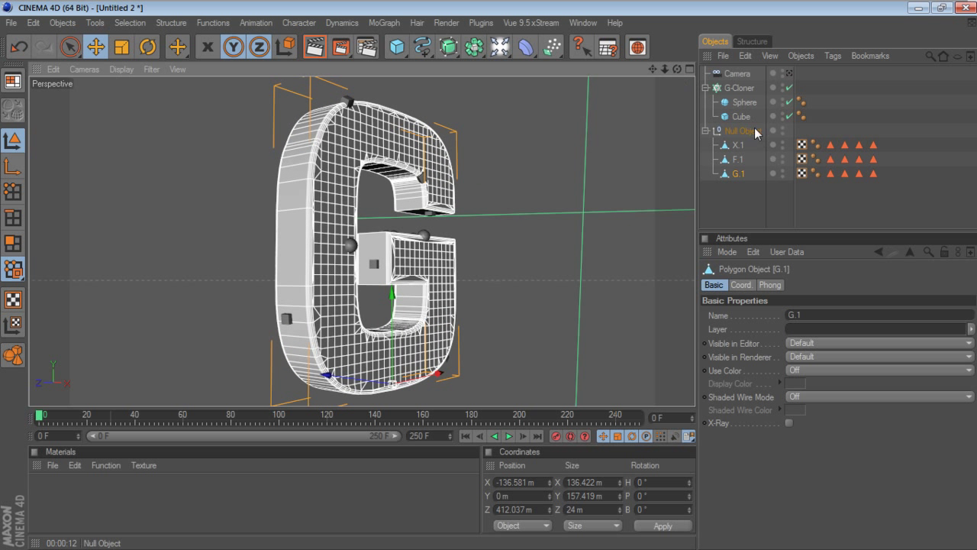
{"action": "left_click", "coordinate": [738, 87]}
{"action": "left_click", "coordinate": [762, 426]}
{"action": "left_click", "coordinate": [762, 437]}
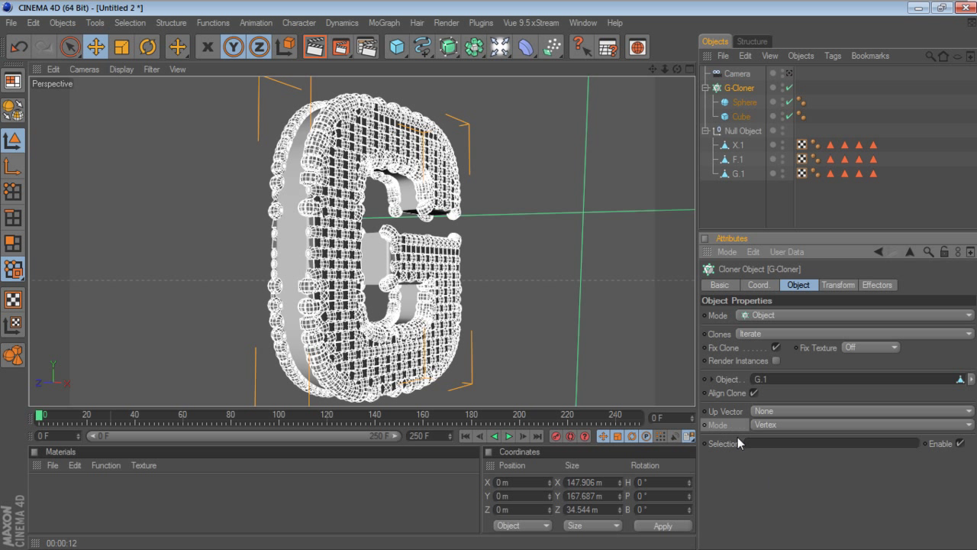
- Put the G-Cloner in Surface mode with a clone Count of 1000
{"action": "left_click", "coordinate": [774, 427]}
{"action": "left_click", "coordinate": [774, 475]}
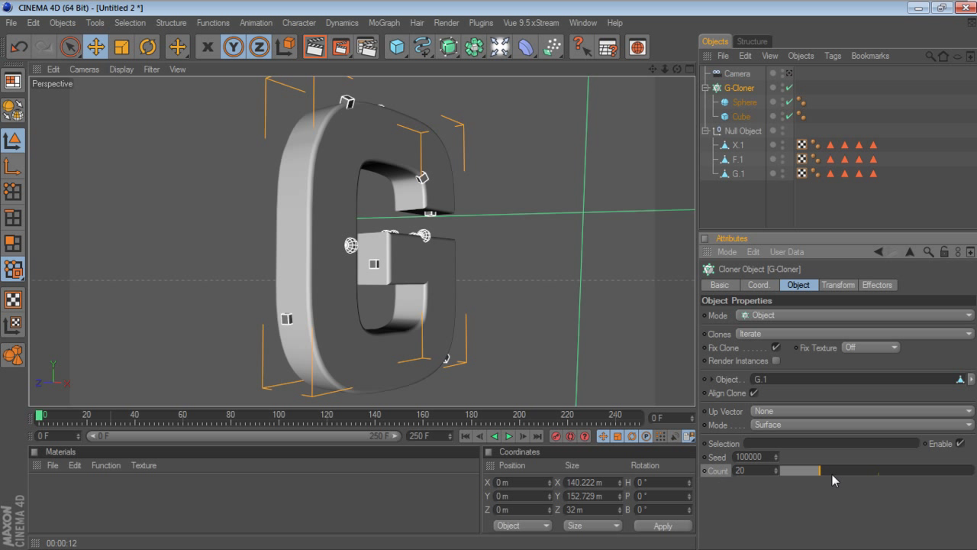
{"action": "left_click_drag", "start_coordinate": [828, 472], "coordinate": [973, 480]}
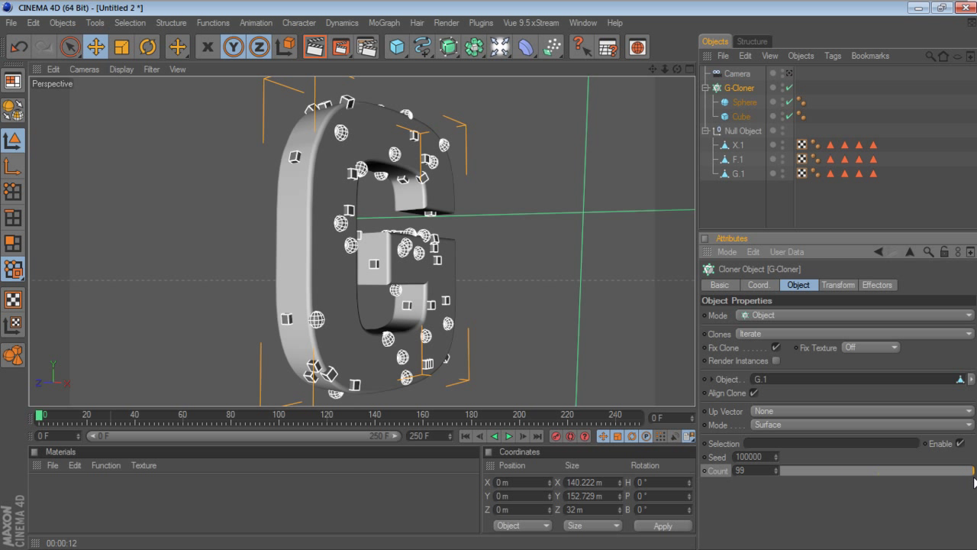
{"action": "double_click", "coordinate": [756, 474]}
{"action": "type", "text": "300"}
{"action": "key", "text": "Return"}
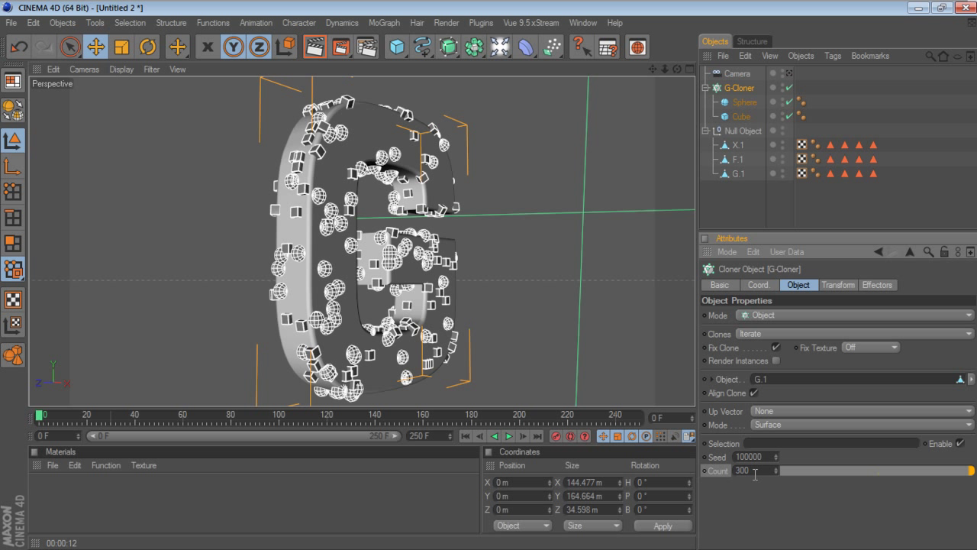
{"action": "key", "text": "BackSpace"}
{"action": "key", "text": "BackSpace"}
{"action": "key", "text": "BackSpace"}
{"action": "type", "text": "1000"}
{"action": "key", "text": "Return"}
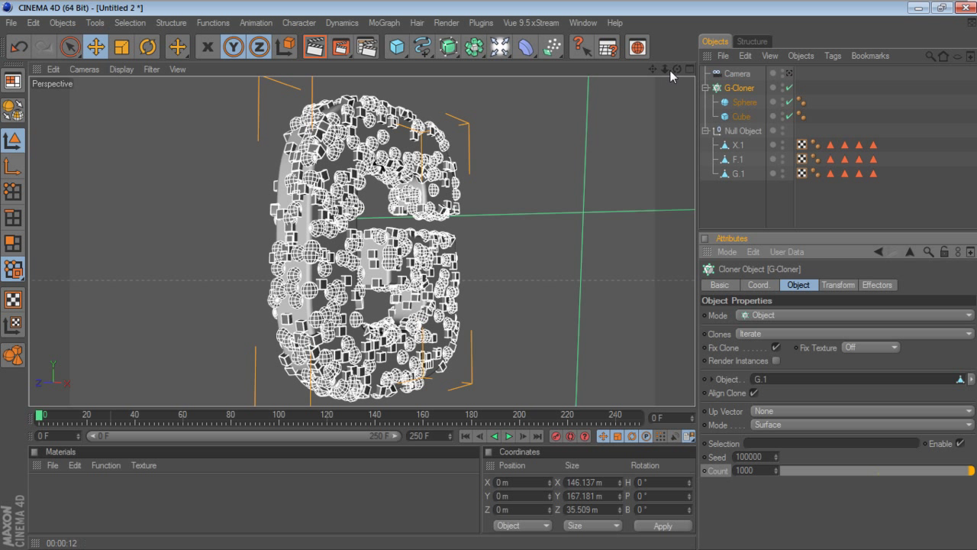
- Enable Render Instances on the G-Cloner, viewing the G head-on in perspective
{"action": "left_click", "coordinate": [738, 174]}
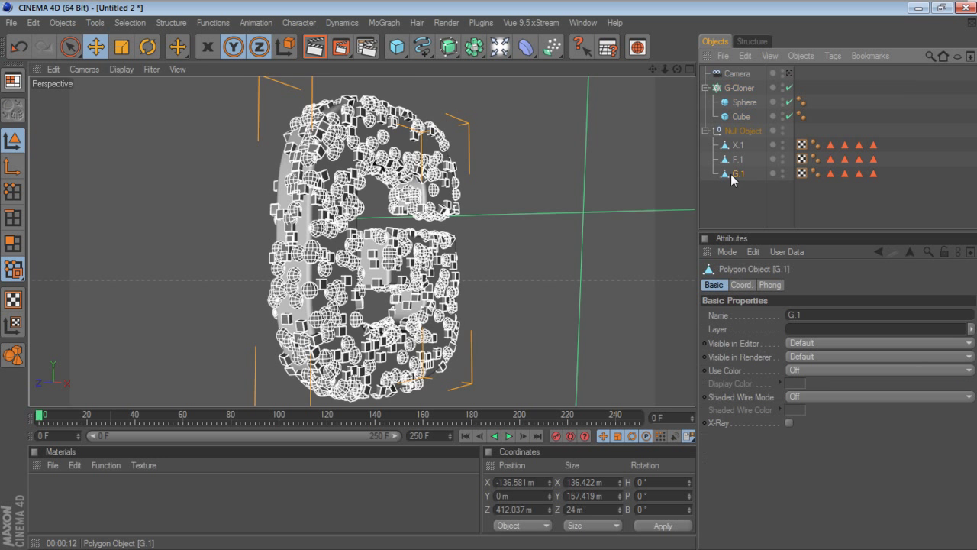
{"action": "left_click", "coordinate": [689, 69]}
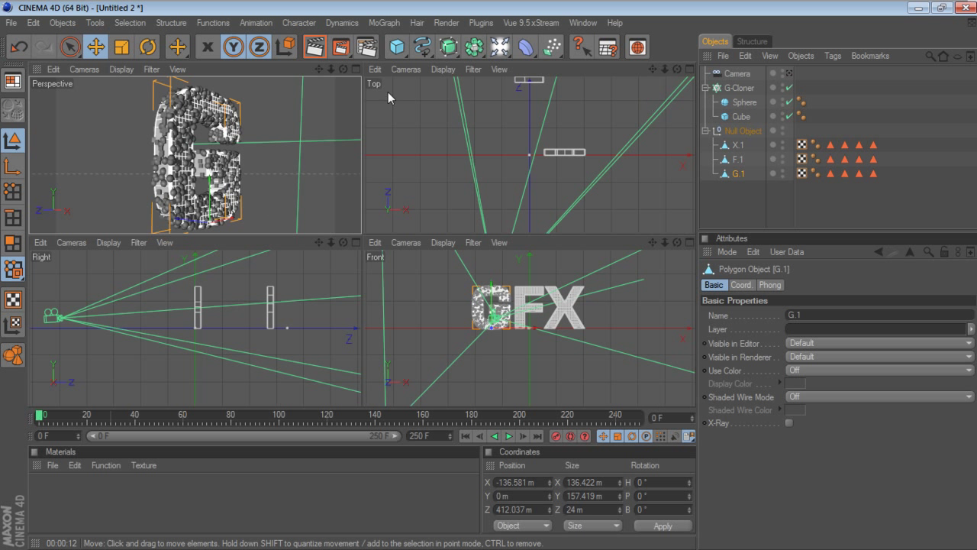
{"action": "left_click", "coordinate": [357, 67]}
{"action": "mouse_move", "coordinate": [677, 68]}
{"action": "left_mouse_down"}
{"action": "mouse_move", "coordinate": [718, 71]}
{"action": "mouse_move", "coordinate": [678, 68]}
{"action": "left_mouse_up"}
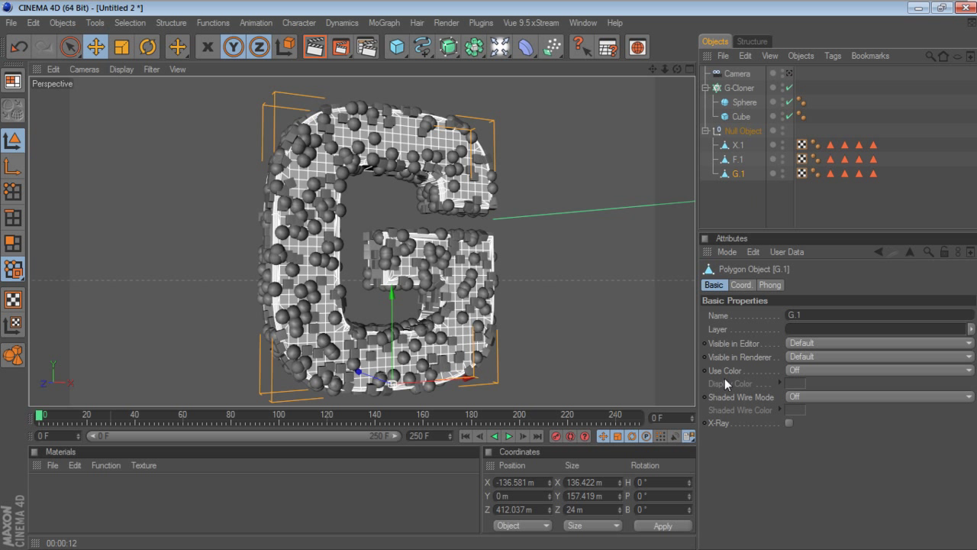
{"action": "left_click", "coordinate": [735, 88]}
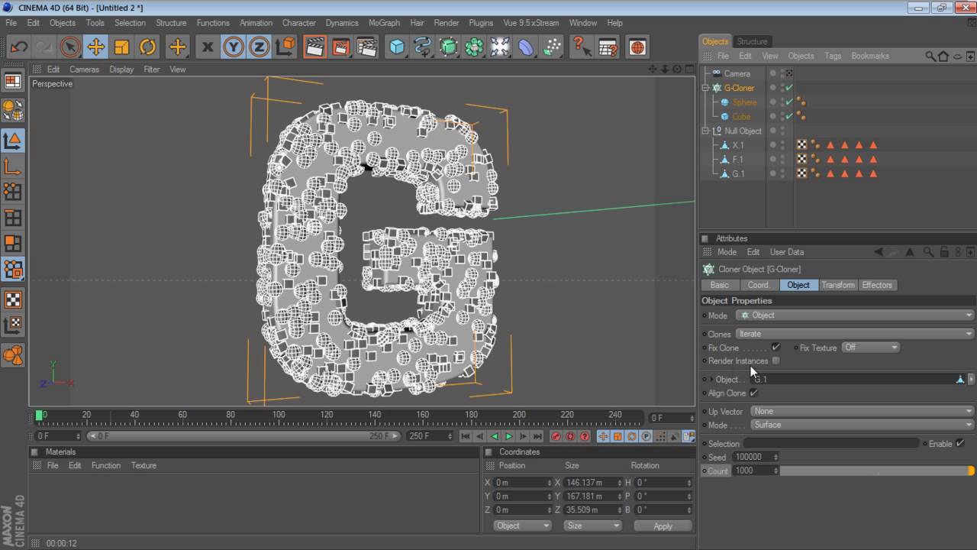
{"action": "left_click", "coordinate": [776, 361]}
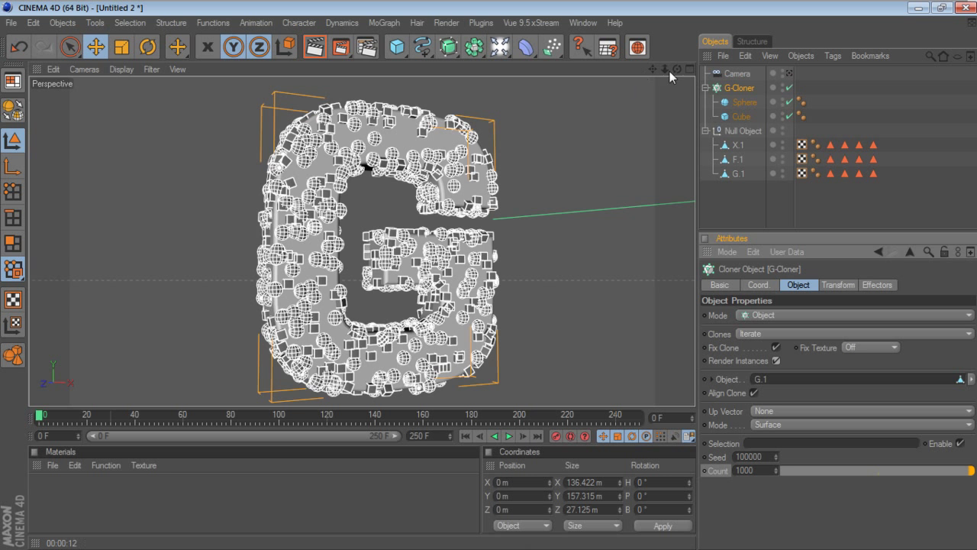
{"action": "left_click_drag", "start_coordinate": [653, 68], "coordinate": [653, 68]}
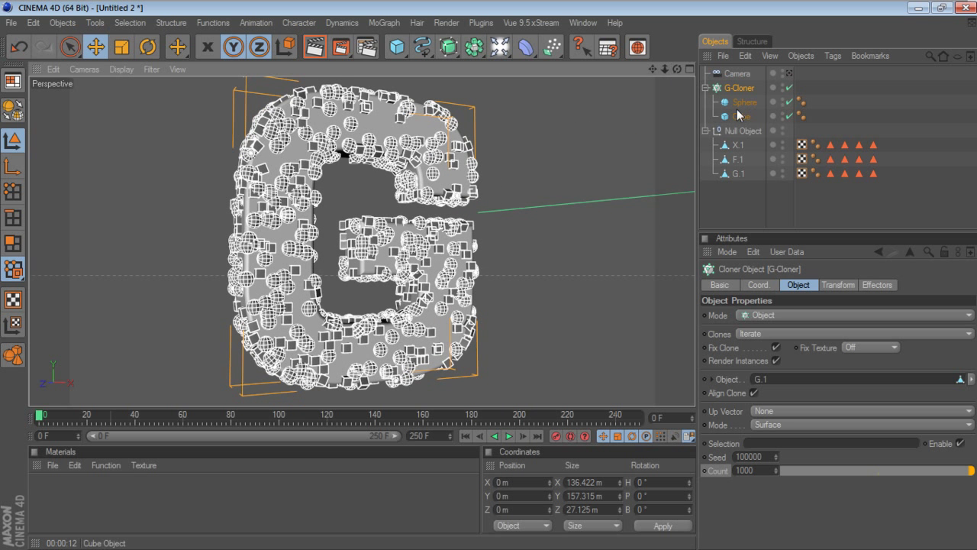
- Set the G-Cloner's Count to 1500 and view G F X through the scene camera
{"action": "double_click", "coordinate": [759, 471]}
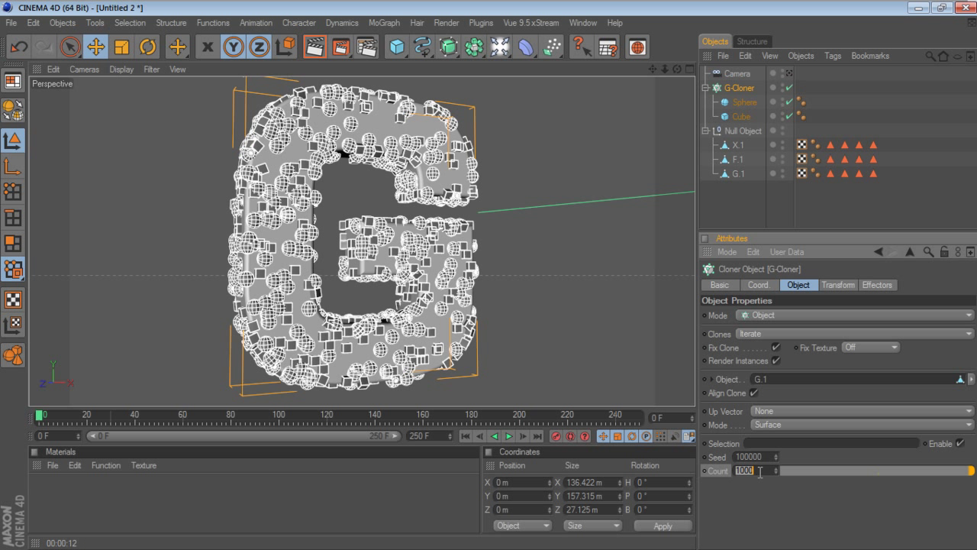
{"action": "type", "text": "1500"}
{"action": "key", "text": "Return"}
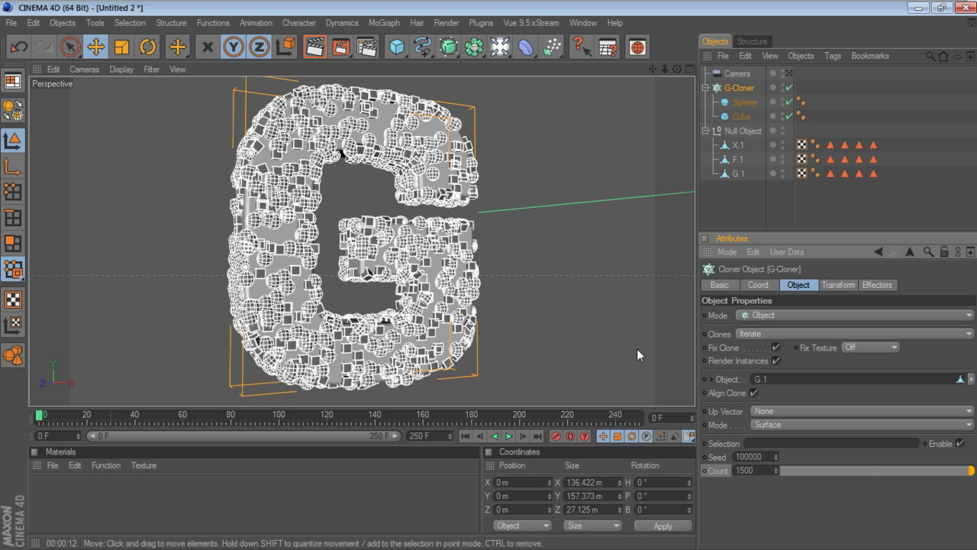
{"action": "left_click", "coordinate": [790, 74]}
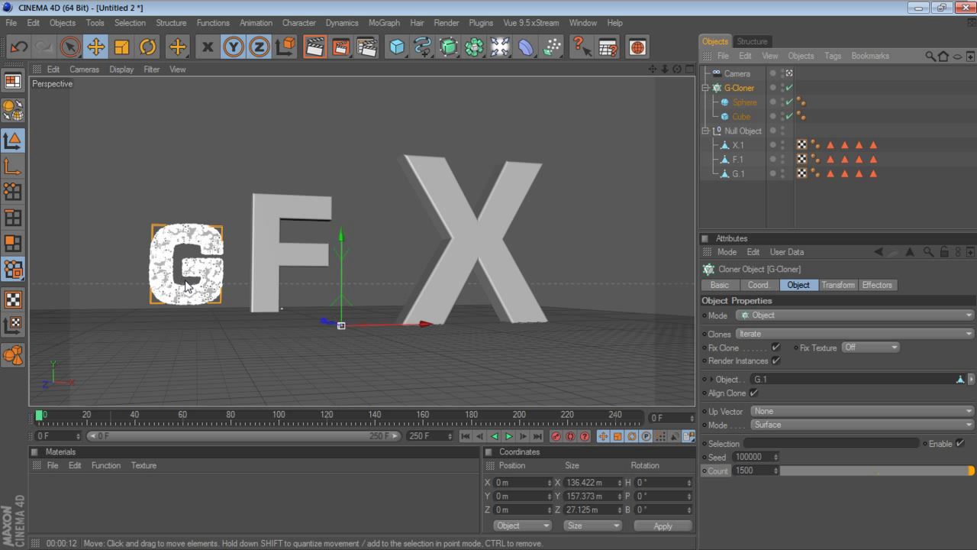
- Hide G.1 in the editor with its red visibility dot and leave the camera view
{"action": "left_click", "coordinate": [736, 214]}
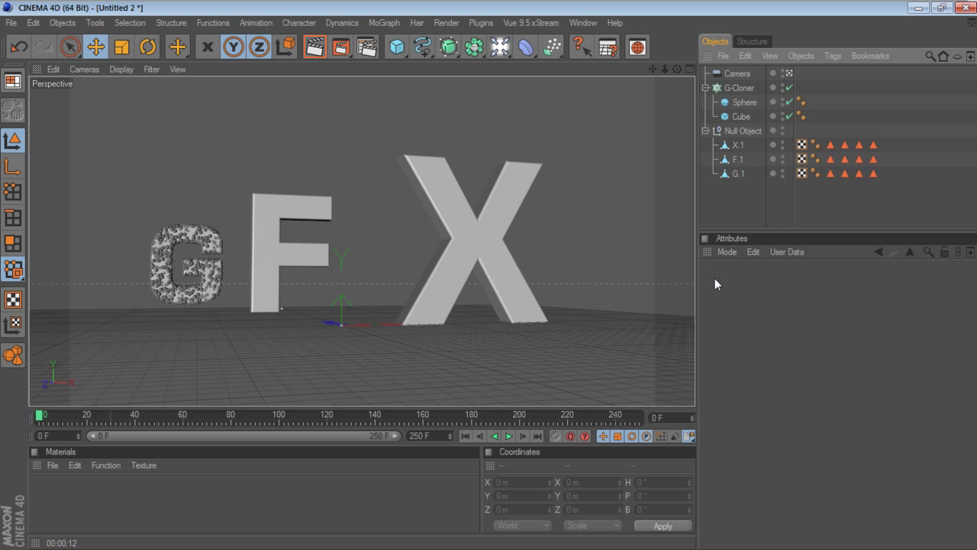
{"action": "left_click", "coordinate": [782, 175]}
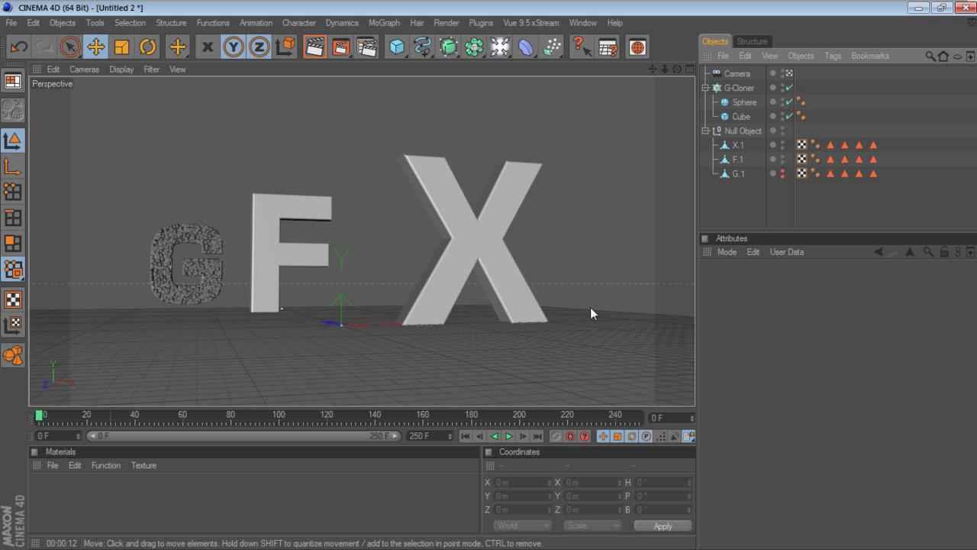
{"action": "left_click", "coordinate": [790, 73]}
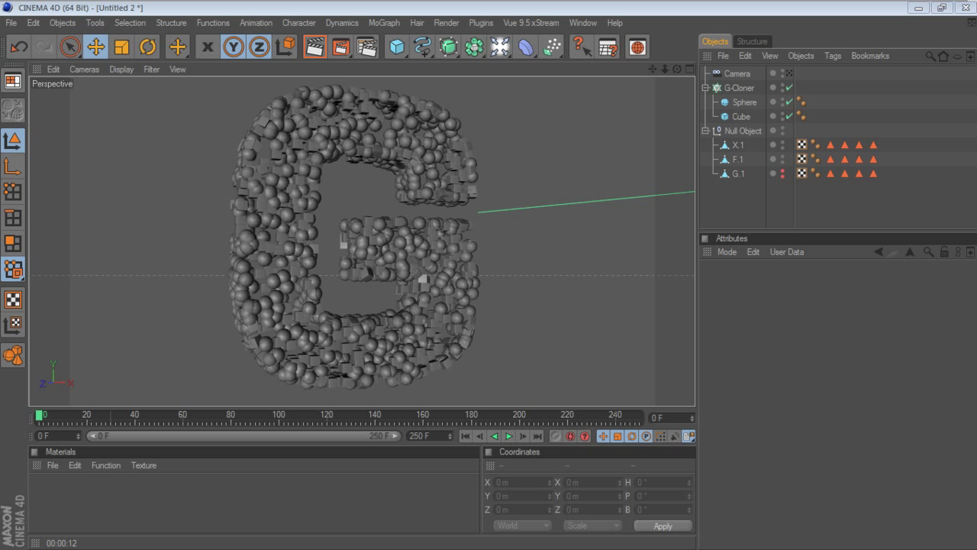
- Return to the scene camera, restore G.1's viewport visibility, and select the G-Cloner
{"action": "left_click", "coordinate": [789, 73]}
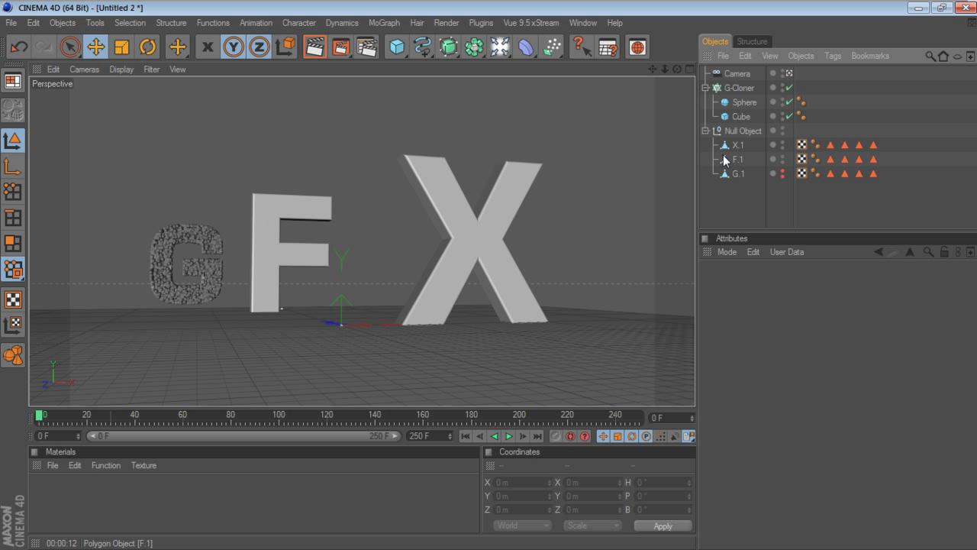
{"action": "left_click", "coordinate": [780, 176]}
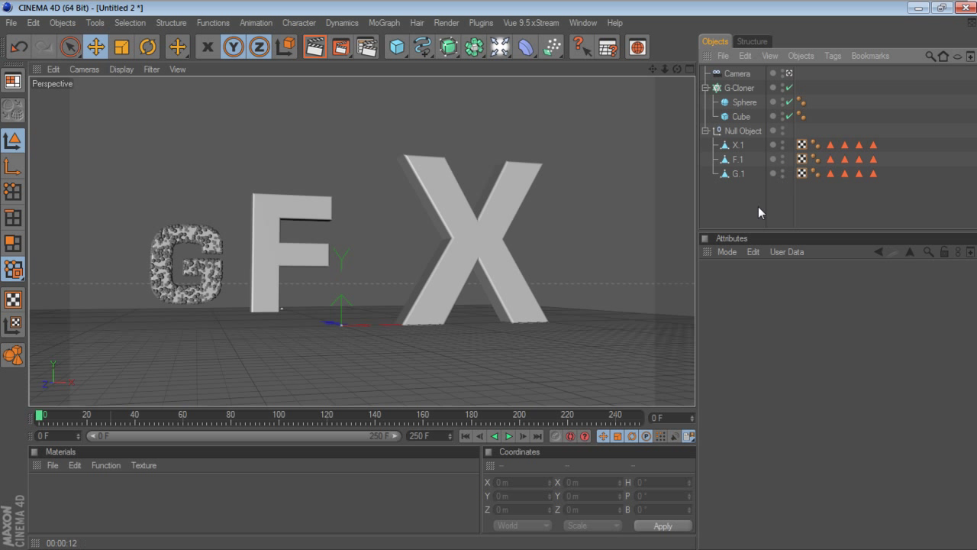
{"action": "left_click", "coordinate": [705, 130]}
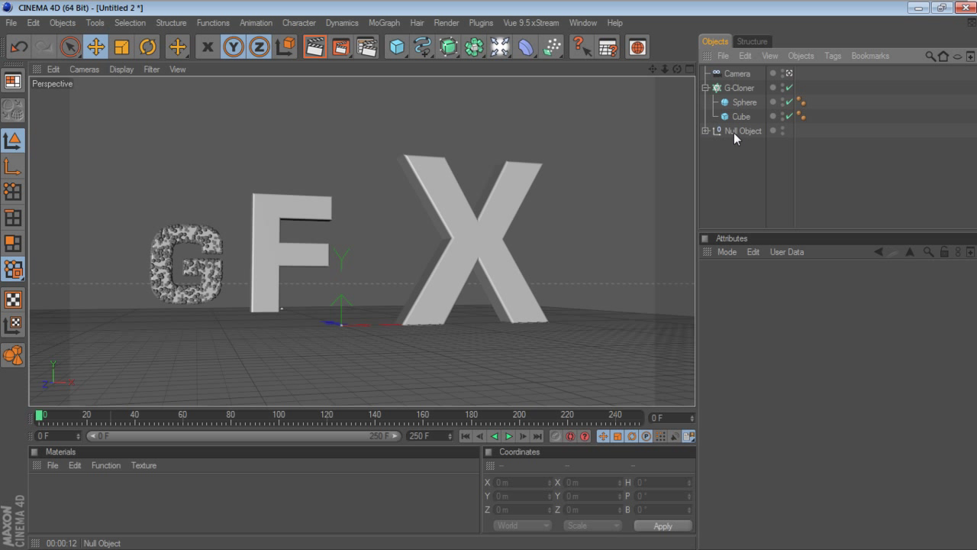
{"action": "left_click", "coordinate": [734, 131]}
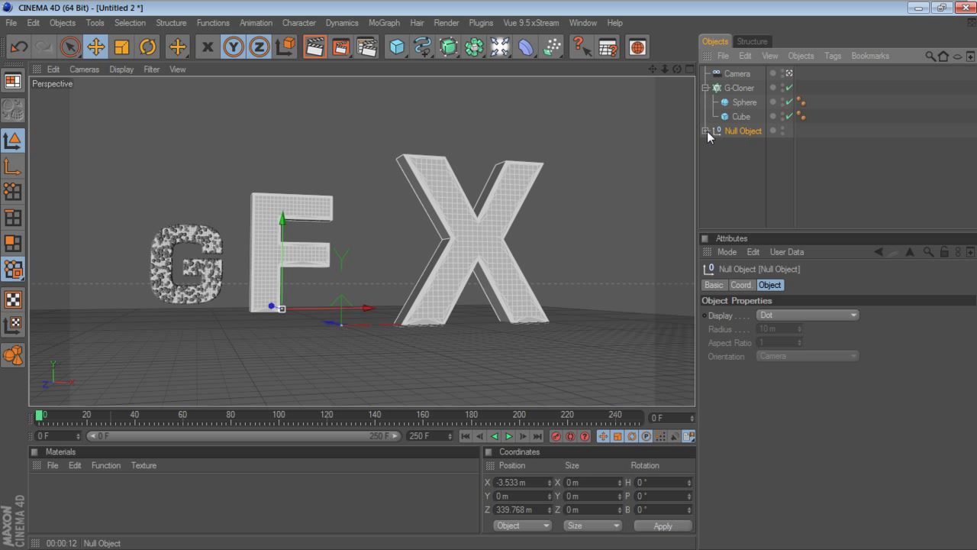
{"action": "left_click", "coordinate": [706, 131]}
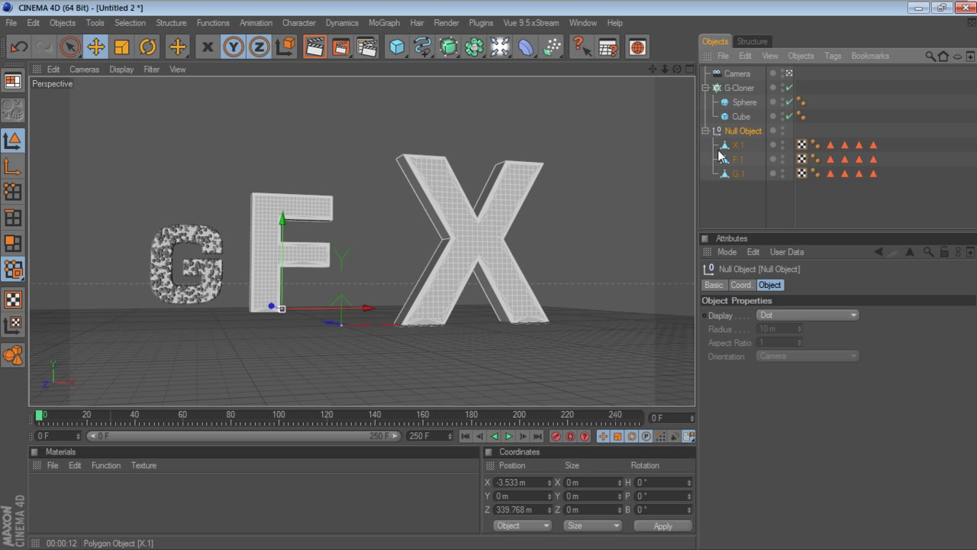
{"action": "left_click", "coordinate": [745, 92]}
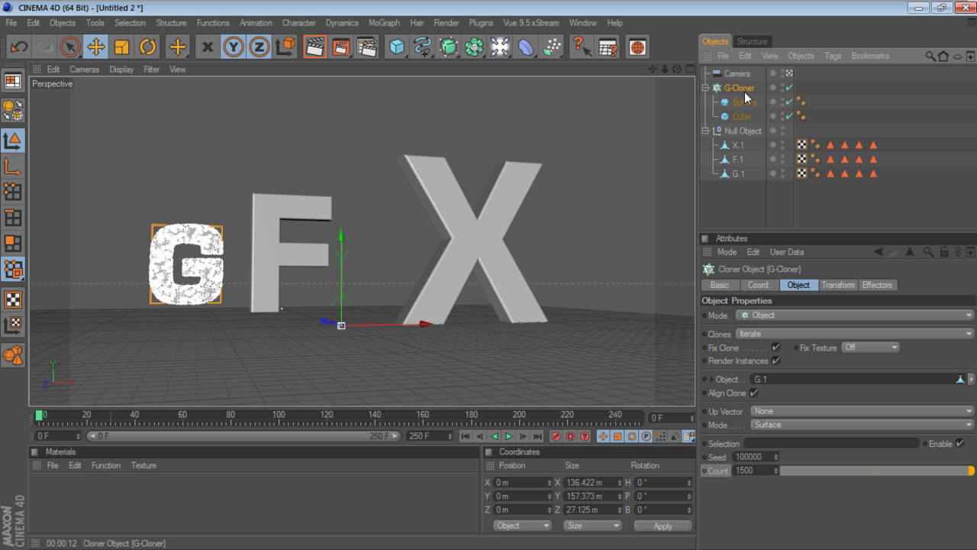
- Duplicate the G-Cloner twice and rename the first copy F-Cloner
{"action": "left_click_drag", "start_coordinate": [745, 96], "coordinate": [744, 84], "text": "ctrl"}
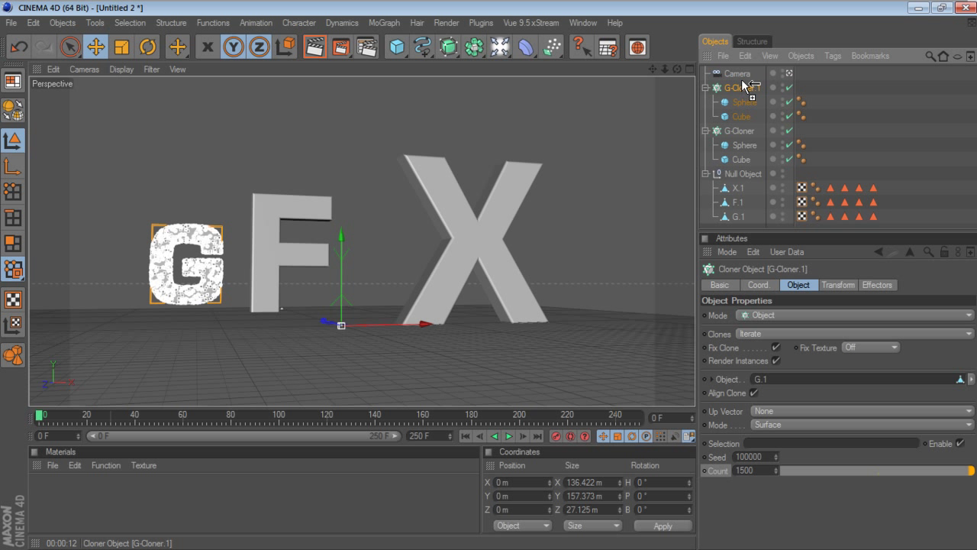
{"action": "left_click_drag", "start_coordinate": [744, 90], "coordinate": [741, 80], "text": "ctrl"}
{"action": "mouse_move", "coordinate": [775, 232]}
{"action": "left_mouse_down"}
{"action": "mouse_move", "coordinate": [772, 267]}
{"action": "mouse_move", "coordinate": [772, 238]}
{"action": "left_mouse_up"}
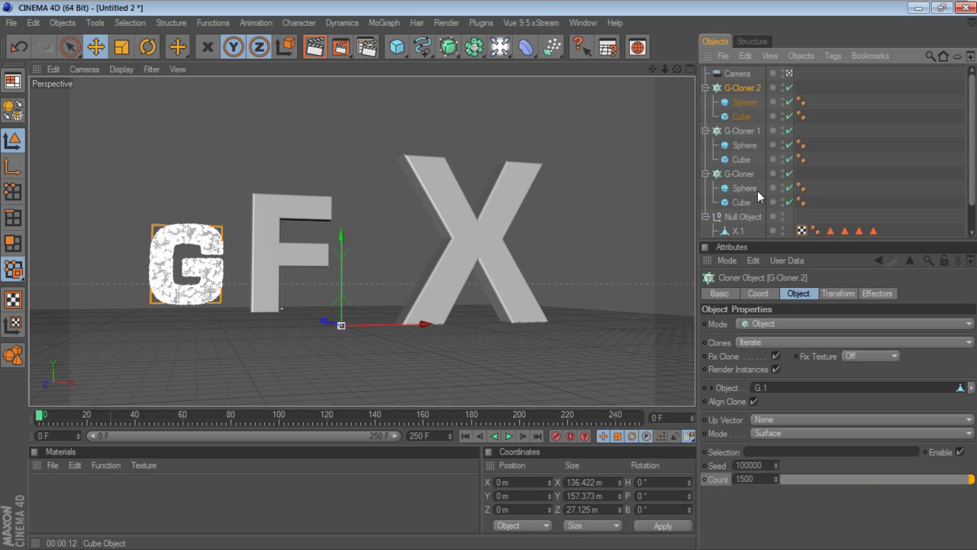
{"action": "double_click", "coordinate": [739, 131]}
{"action": "key", "text": "End"}
{"action": "key", "text": "BackSpace"}
{"action": "key", "text": "BackSpace"}
{"action": "key", "text": "Left"}
{"action": "key", "text": "Left"}
{"action": "key", "text": "BackSpace"}
{"action": "type", "text": "F"}
{"action": "key", "text": "Return"}
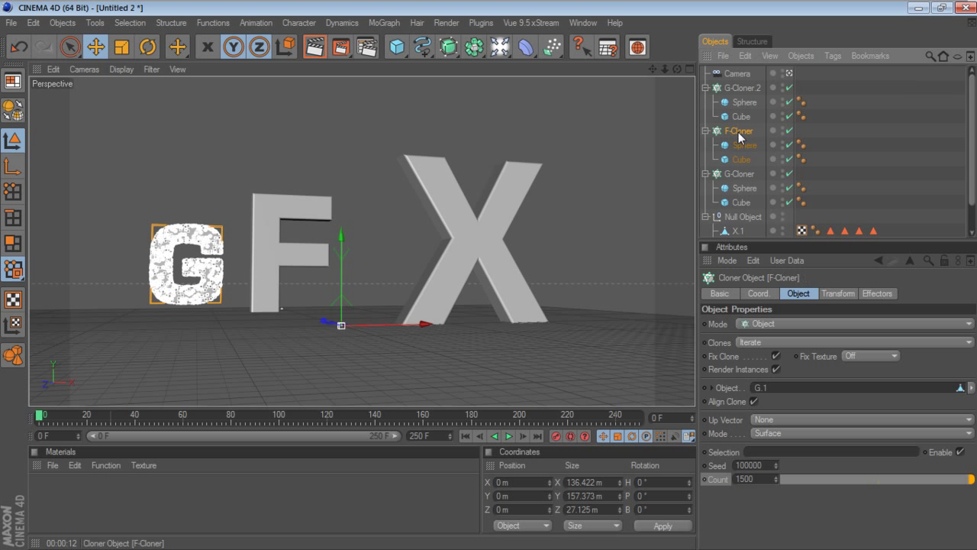
- Rename the second G-Cloner copy to X-Cloner
{"action": "left_click", "coordinate": [752, 88]}
{"action": "double_click", "coordinate": [752, 88]}
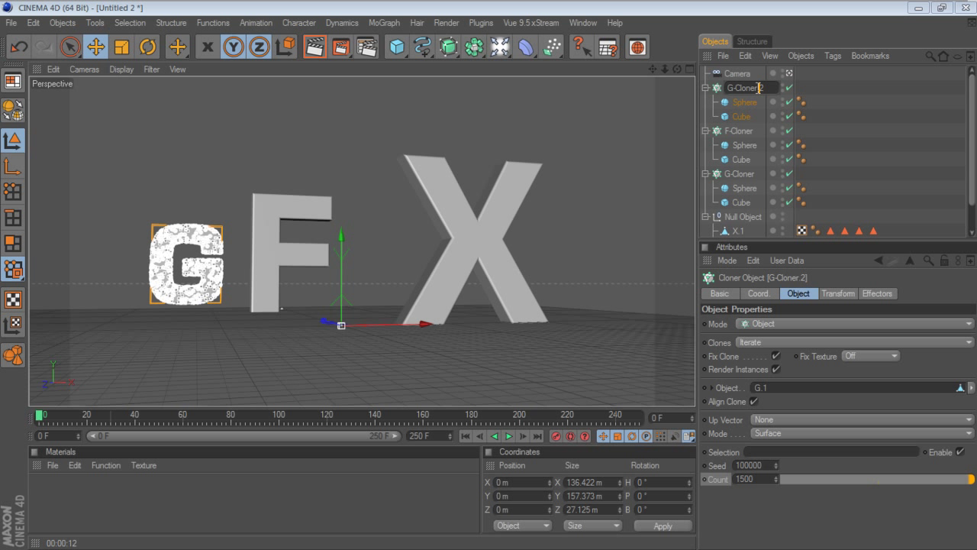
{"action": "key", "text": "BackSpace"}
{"action": "key", "text": "BackSpace"}
{"action": "key", "text": "Left"}
{"action": "key", "text": "Left"}
{"action": "key", "text": "Left"}
{"action": "key", "text": "Left"}
{"action": "key", "text": "Left"}
{"action": "key", "text": "Left"}
{"action": "key", "text": "Left"}
{"action": "type", "text": "X-"}
{"action": "key", "text": "Return"}
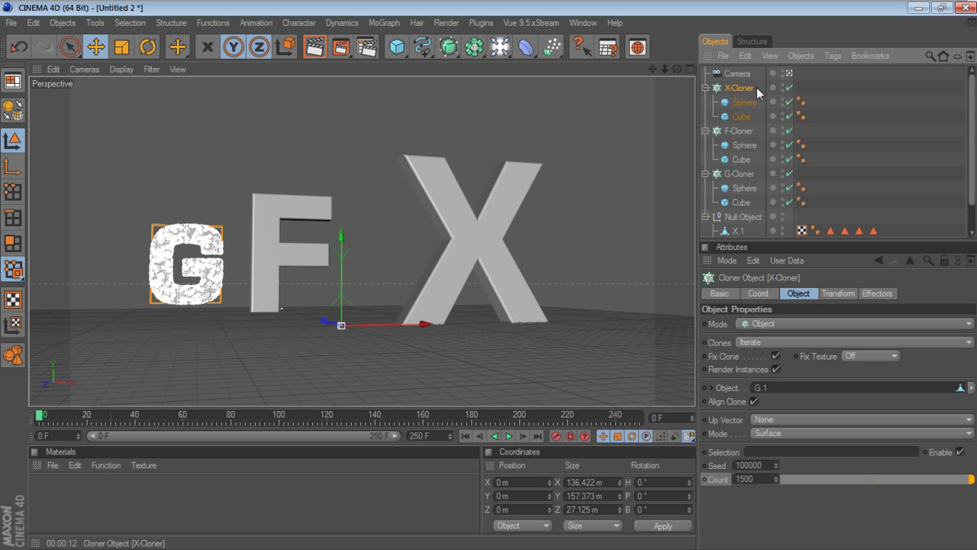
- Set F.1 as the F-Cloner's Object so clones coat the F
{"action": "left_click", "coordinate": [744, 135]}
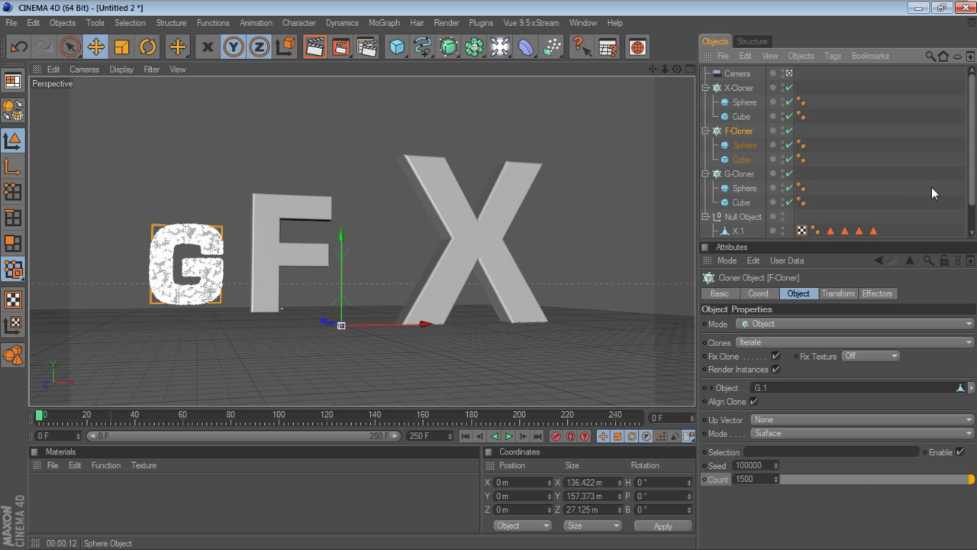
{"action": "left_click_drag", "start_coordinate": [911, 241], "coordinate": [912, 260]}
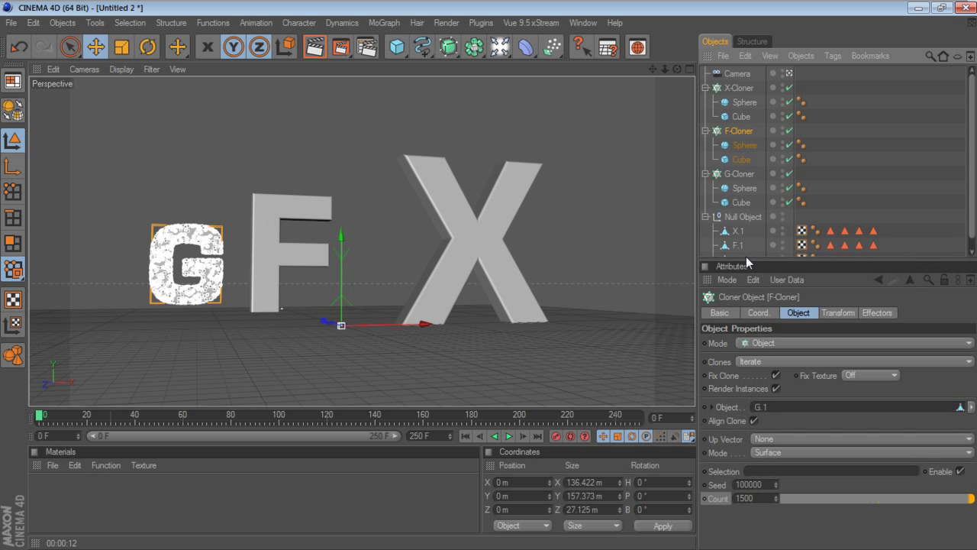
{"action": "left_click_drag", "start_coordinate": [737, 247], "coordinate": [766, 410]}
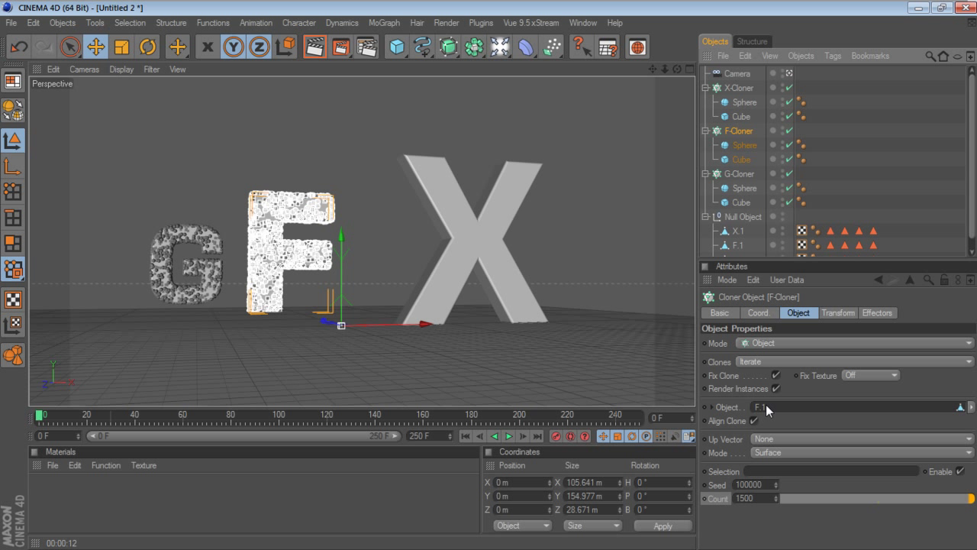
- Set X.1 as the X-Cloner's Object, then collapse the Null Object and deselect
{"action": "left_click", "coordinate": [739, 88]}
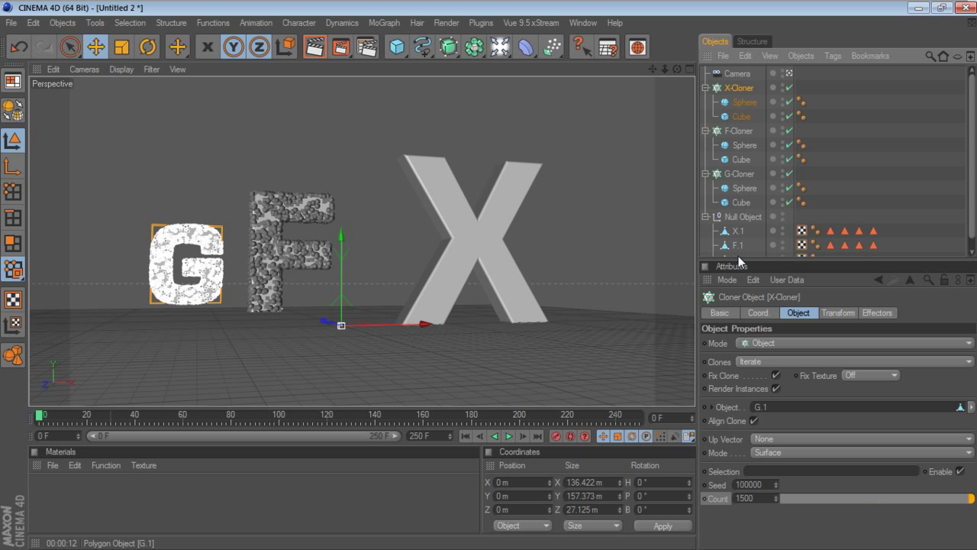
{"action": "scroll", "coordinate": [966, 245], "scroll_direction": "down", "scroll_amount": 1}
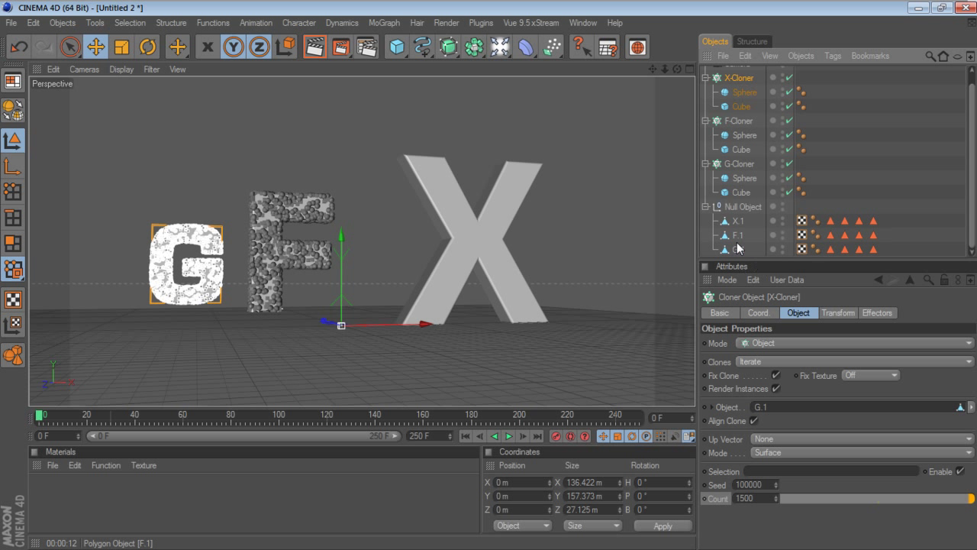
{"action": "mouse_move", "coordinate": [738, 223]}
{"action": "left_mouse_down"}
{"action": "mouse_move", "coordinate": [765, 410]}
{"action": "mouse_move", "coordinate": [779, 413]}
{"action": "left_mouse_up"}
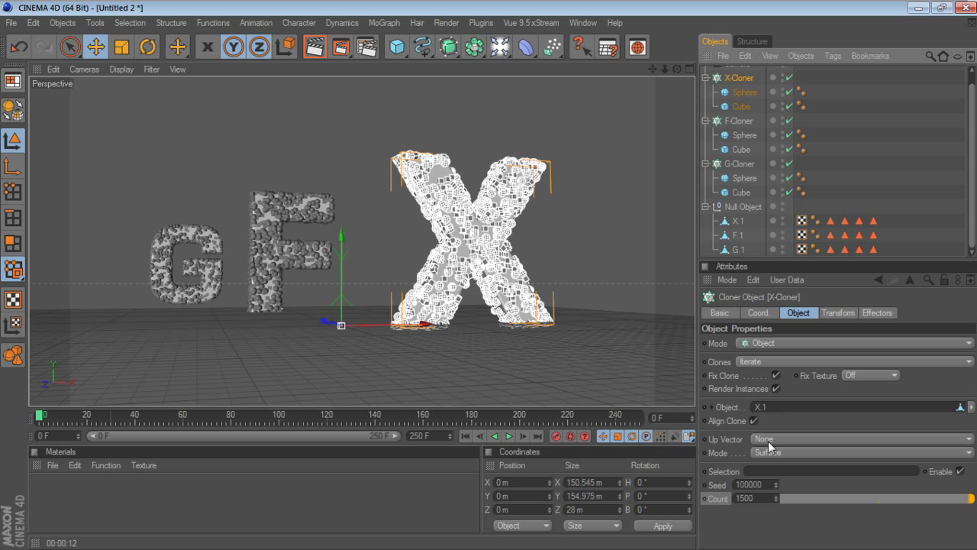
{"action": "left_click", "coordinate": [706, 206]}
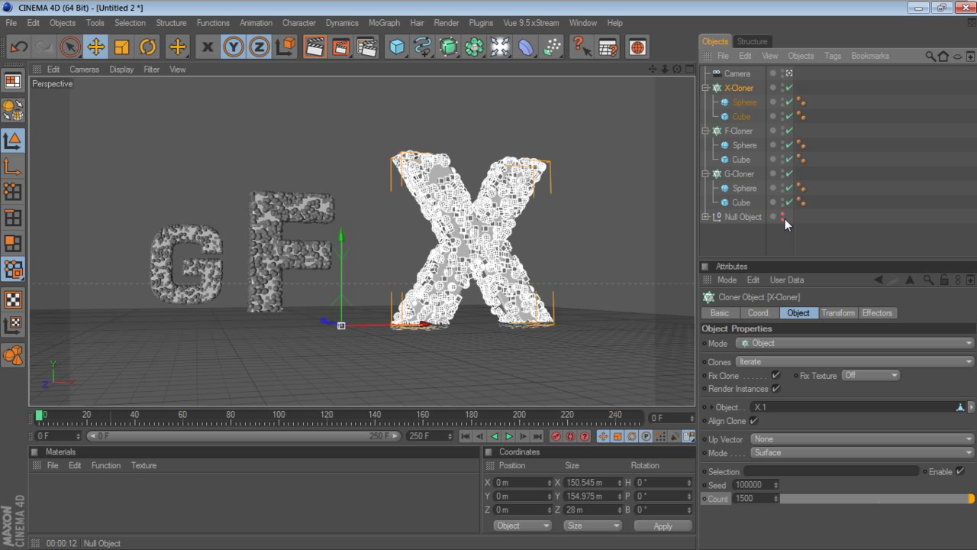
{"action": "left_click", "coordinate": [744, 232]}
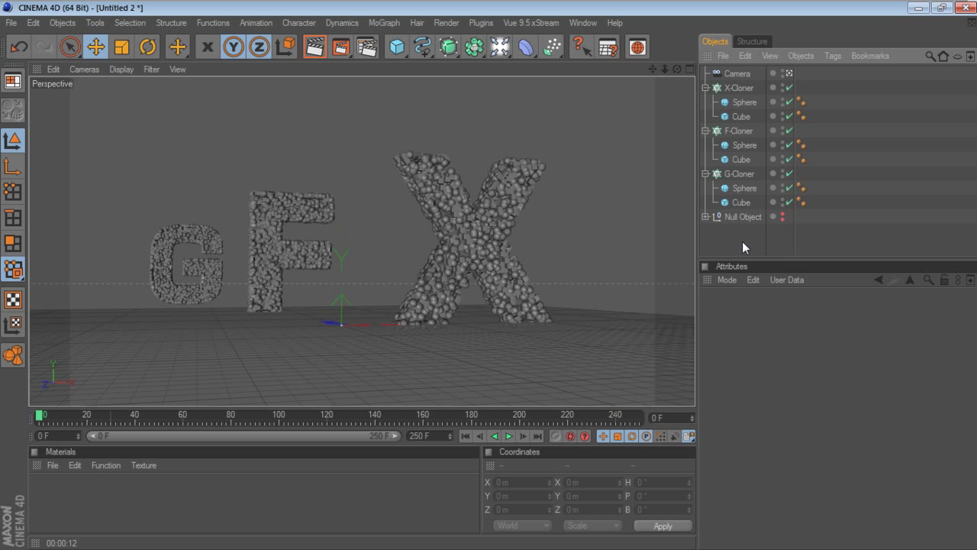
- Preview the viewport render, then fold up the G-Cloner, F-Cloner and X-Cloner hierarchies
{"action": "left_click", "coordinate": [315, 46]}
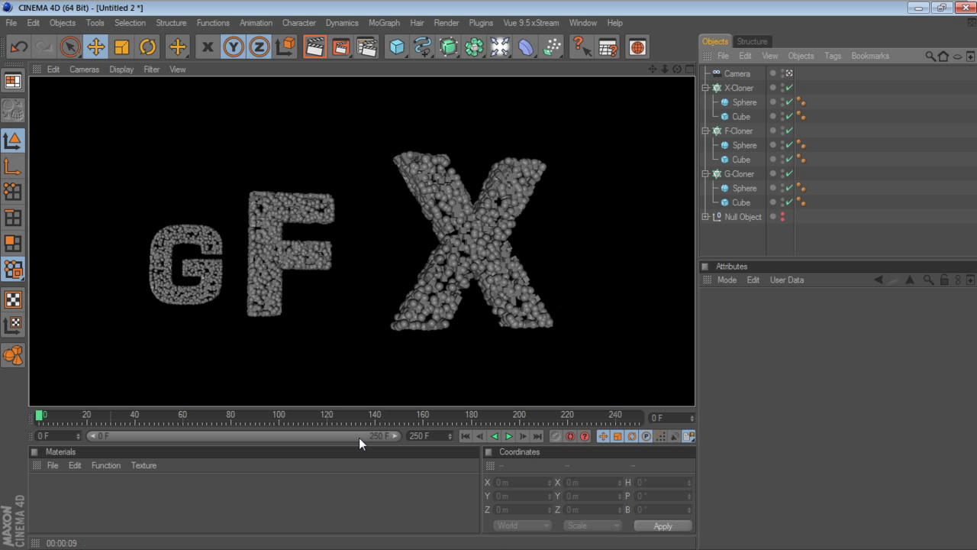
{"action": "left_click", "coordinate": [565, 394]}
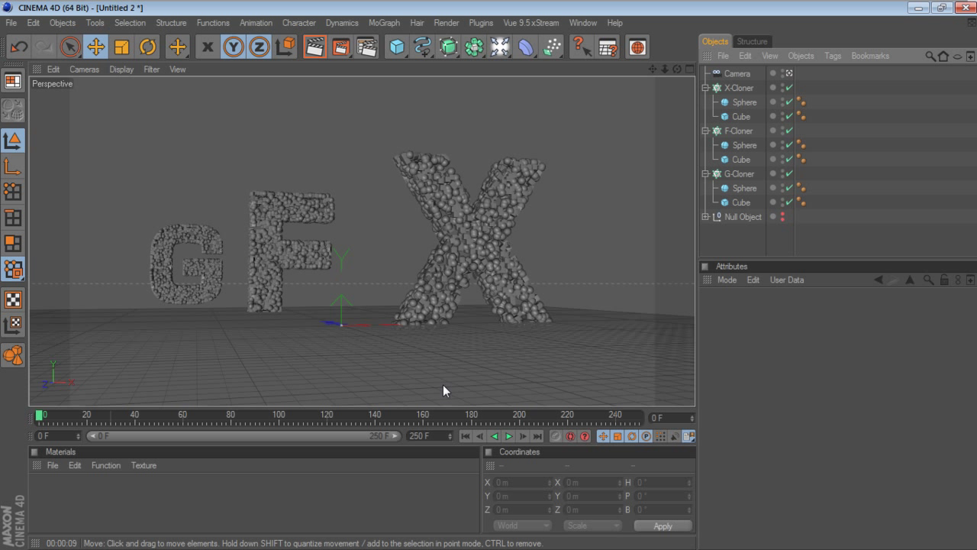
{"action": "left_click", "coordinate": [707, 174]}
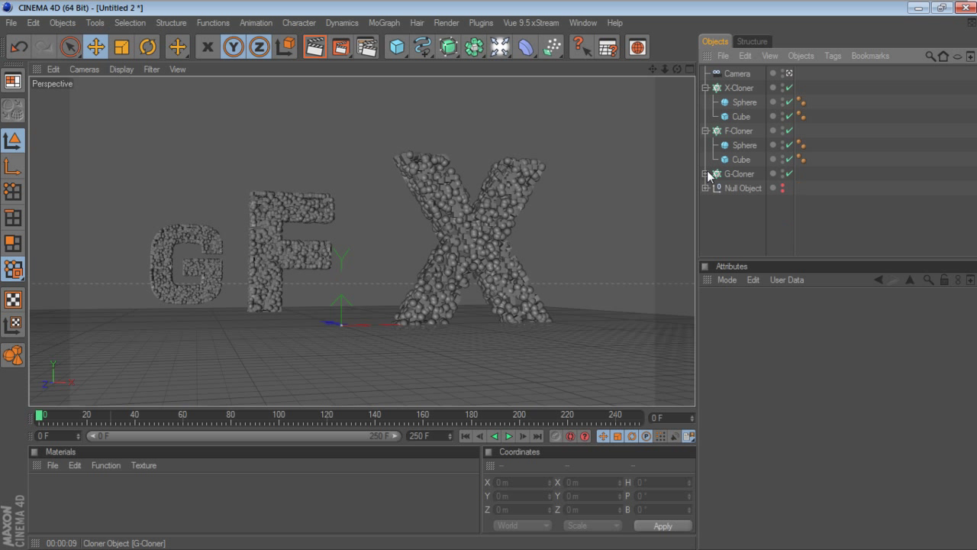
{"action": "left_click", "coordinate": [707, 132]}
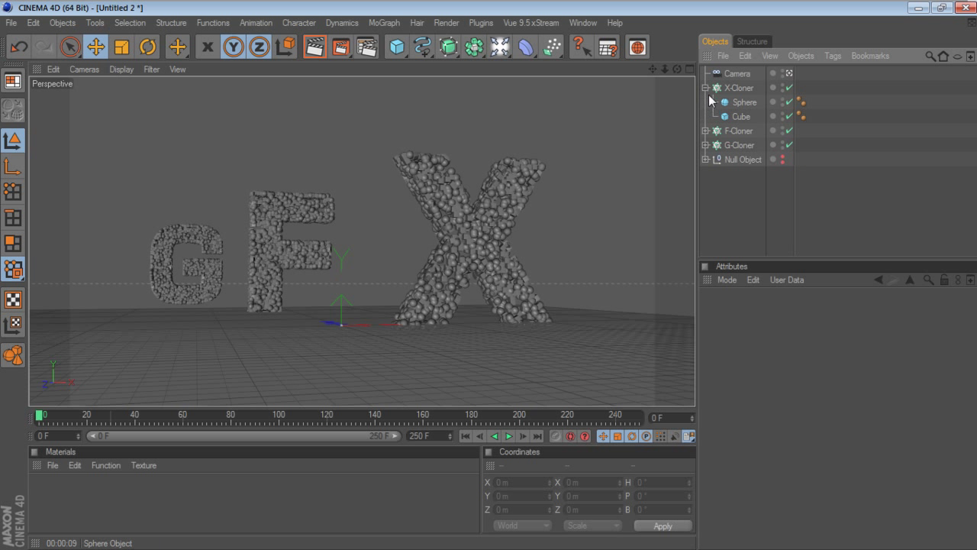
{"action": "left_click", "coordinate": [706, 88]}
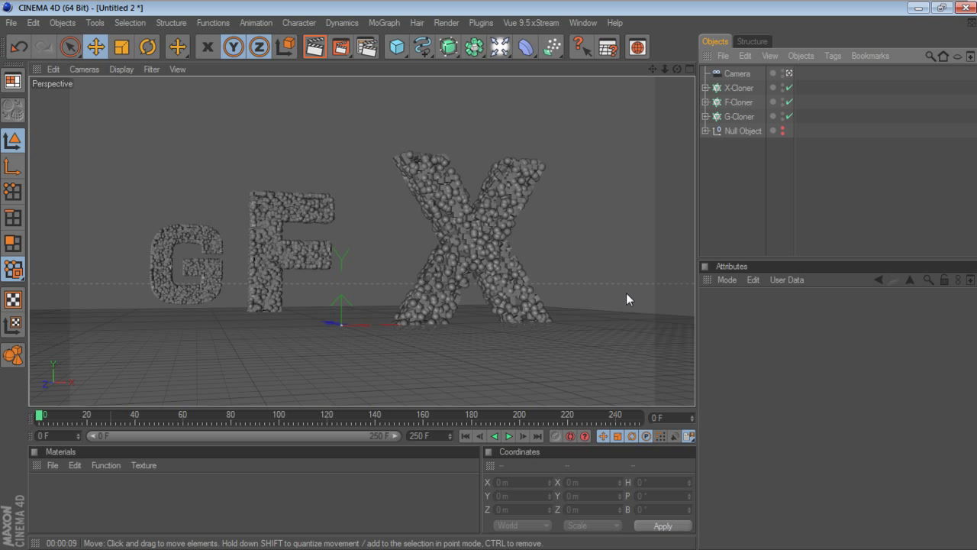
- With G-Cloner selected, add a MoGraph Inheritance Effector (Infinite falloff, 100% weight)
{"action": "left_click", "coordinate": [739, 118]}
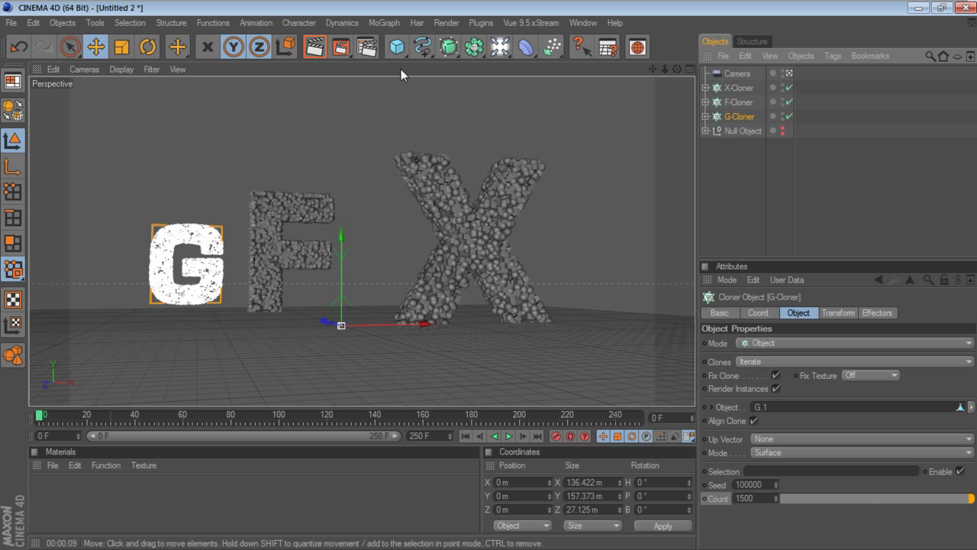
{"action": "left_click", "coordinate": [389, 26]}
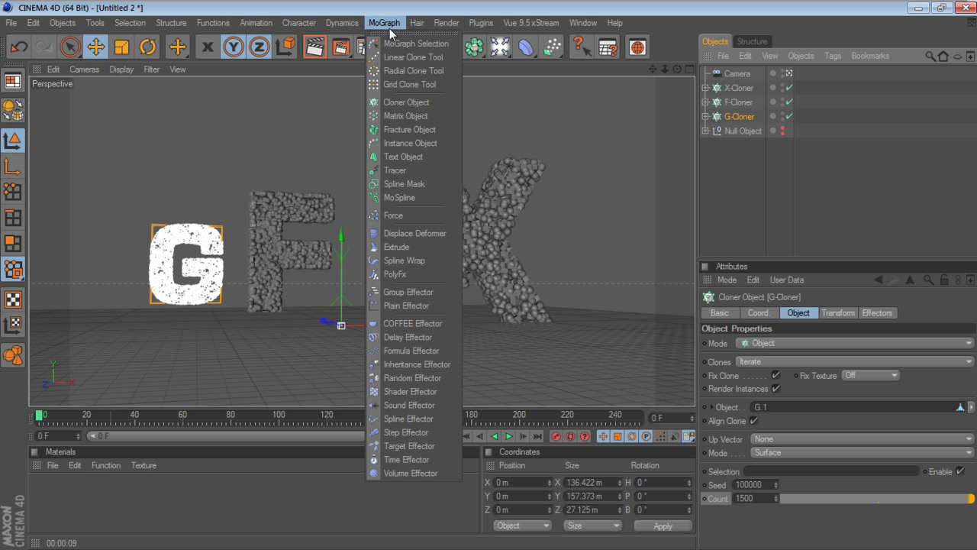
{"action": "left_click", "coordinate": [417, 365]}
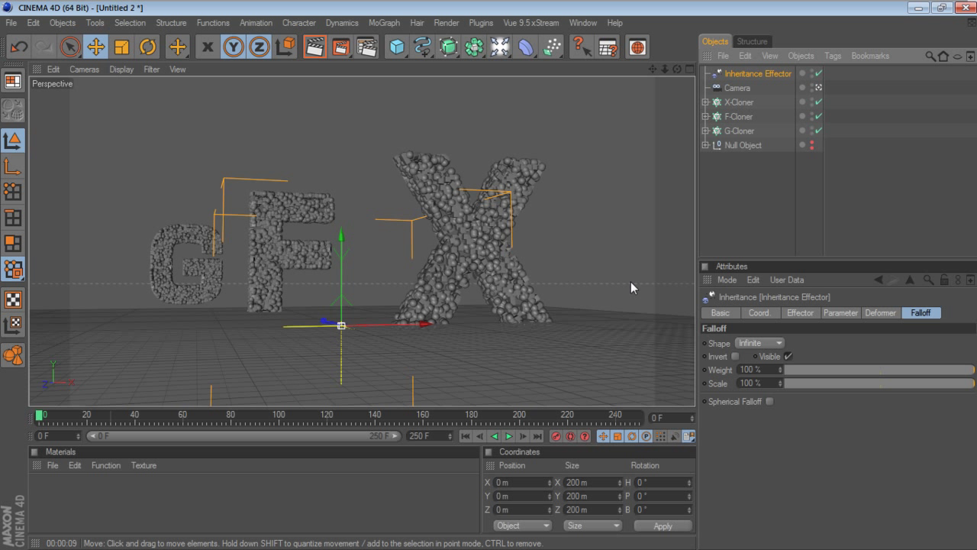
- Set the effector's Selection to G-Cloner and its inherit Object to F-Cloner
{"action": "left_click", "coordinate": [800, 313]}
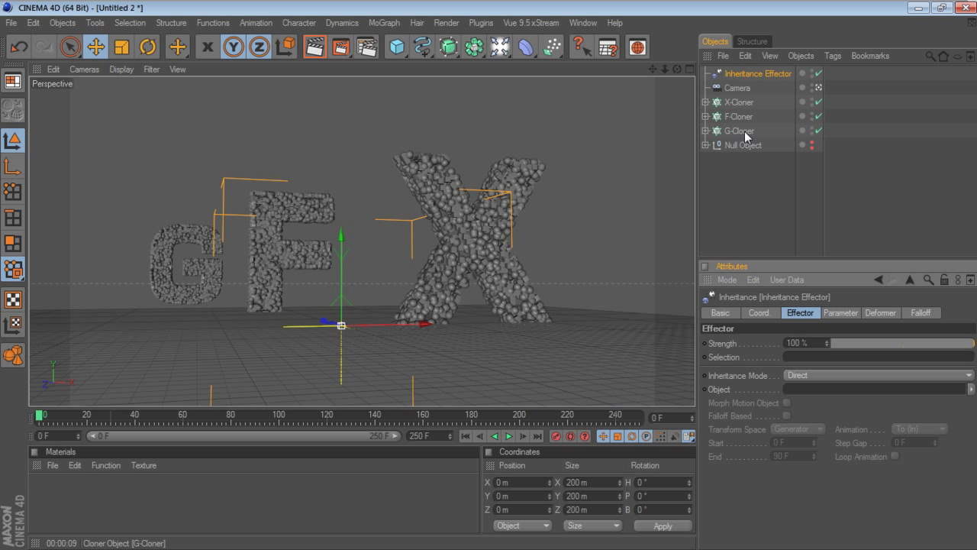
{"action": "left_click_drag", "start_coordinate": [745, 133], "coordinate": [795, 355]}
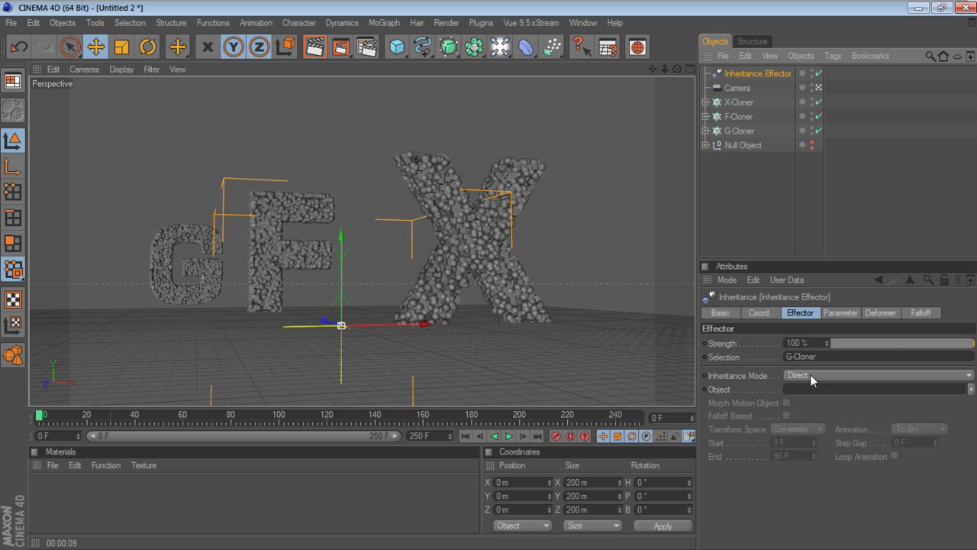
{"action": "left_click_drag", "start_coordinate": [738, 117], "coordinate": [802, 390]}
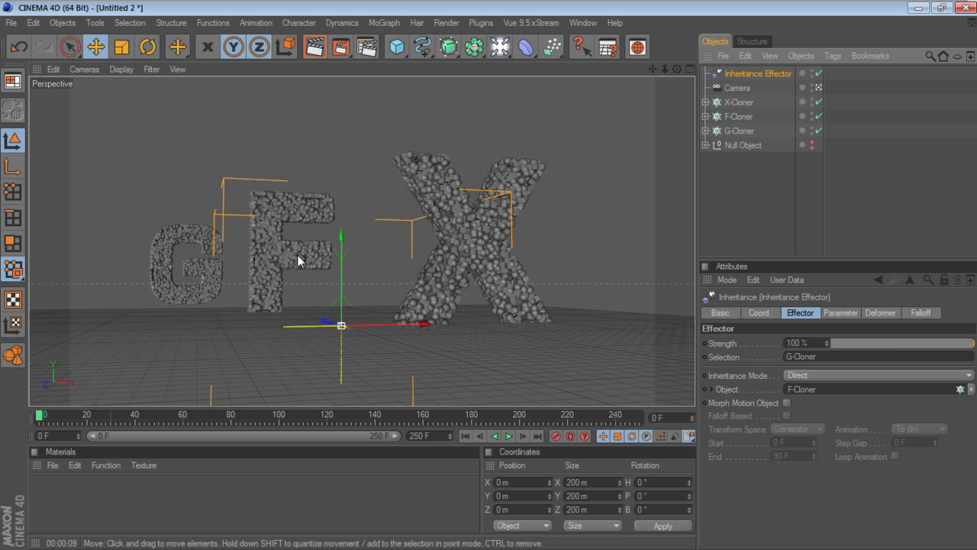
- Test Strength from 0% back up to 100%, then hide the F-Cloner in the viewport
{"action": "left_click_drag", "start_coordinate": [935, 342], "coordinate": [819, 342]}
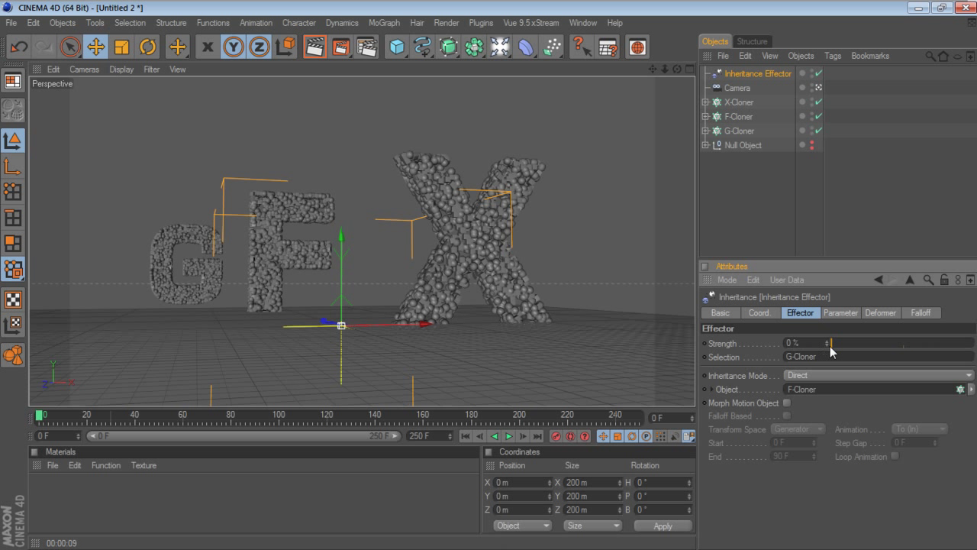
{"action": "left_click_drag", "start_coordinate": [832, 345], "coordinate": [975, 344]}
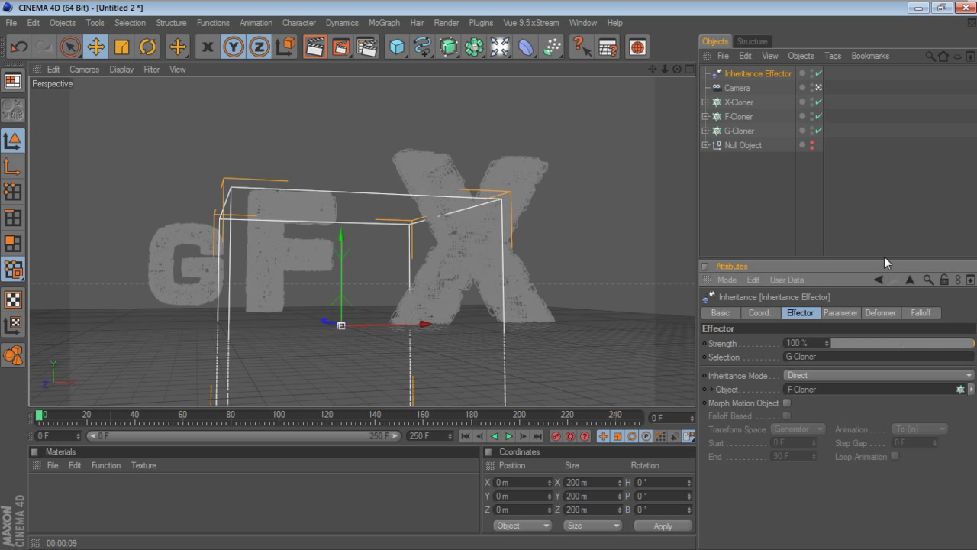
{"action": "left_click", "coordinate": [812, 116]}
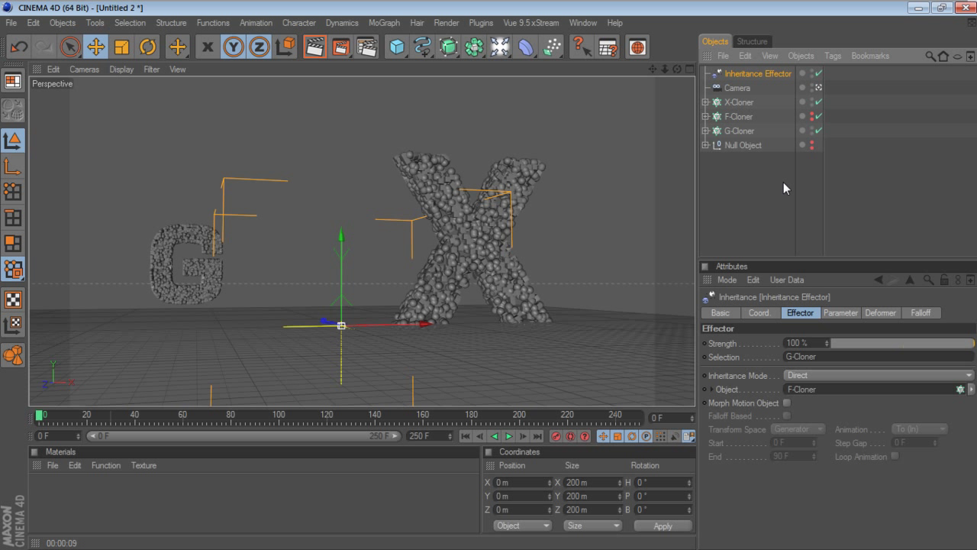
- Hide the X-Cloner and switch the Inheritance Effector's mode to Animation
{"action": "left_click", "coordinate": [812, 100]}
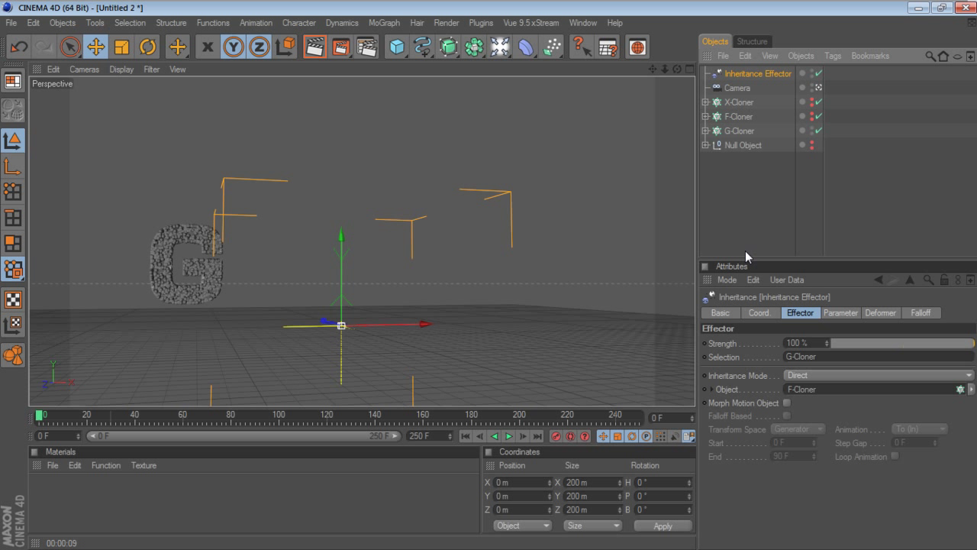
{"action": "left_click", "coordinate": [739, 133]}
{"action": "left_click", "coordinate": [828, 374]}
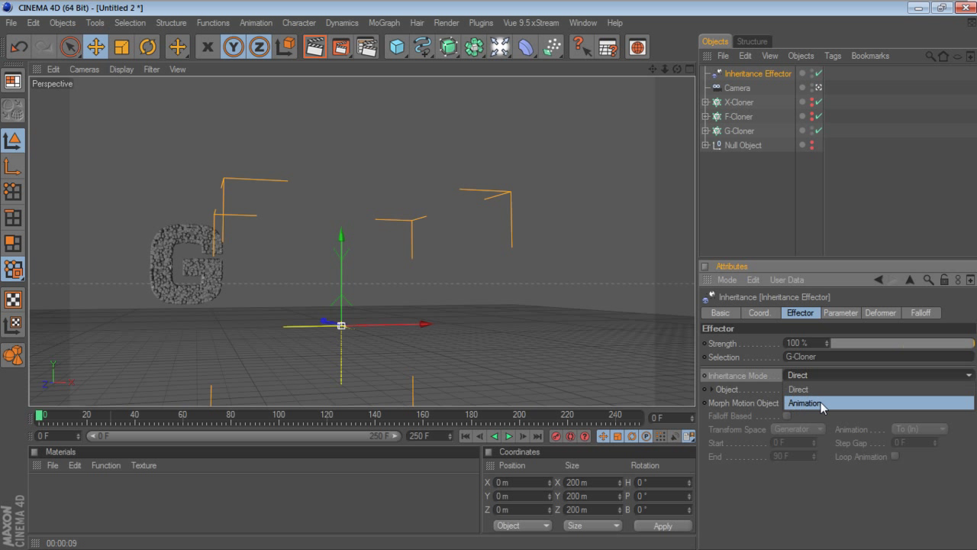
{"action": "left_click", "coordinate": [821, 401]}
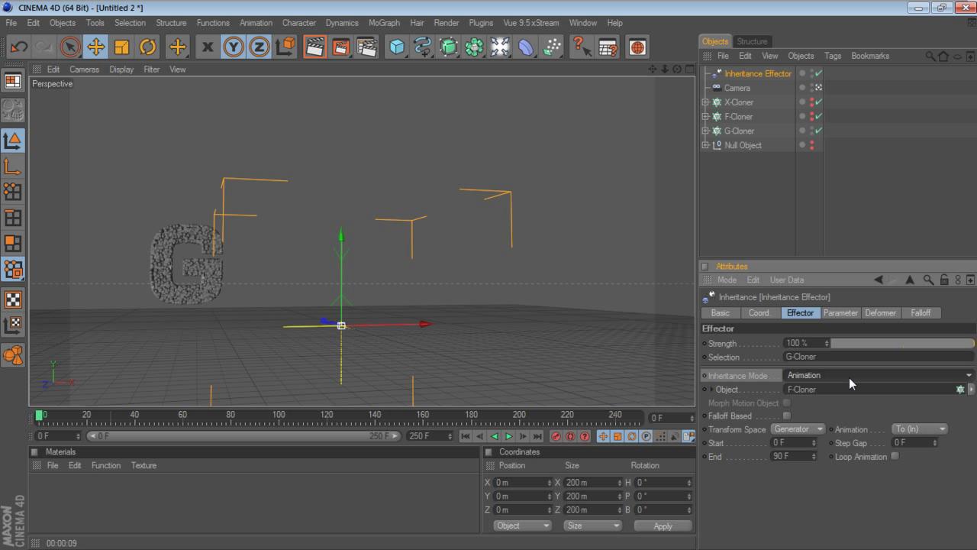
- Review the effector's Parameter tab, then test the Strength slider on the Effector tab
{"action": "left_click", "coordinate": [742, 79]}
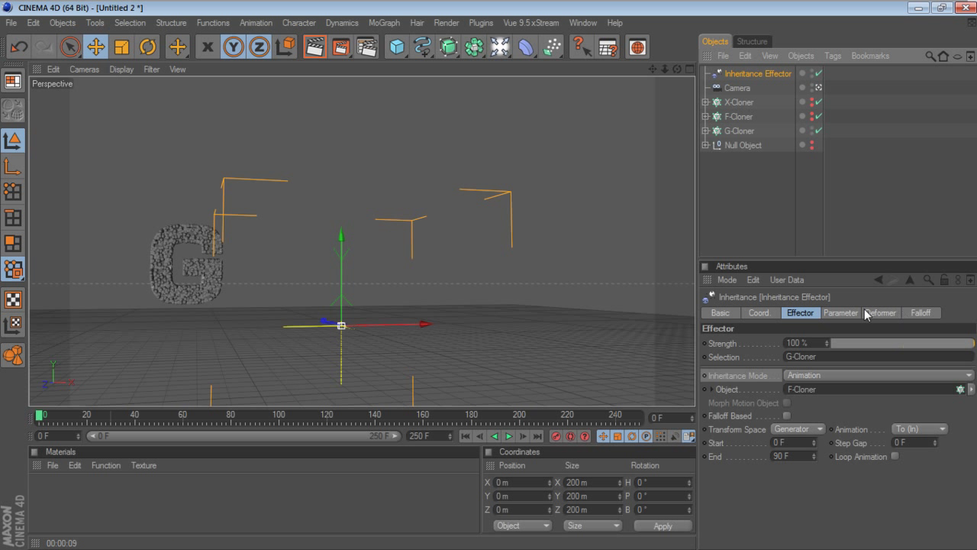
{"action": "left_click", "coordinate": [852, 313]}
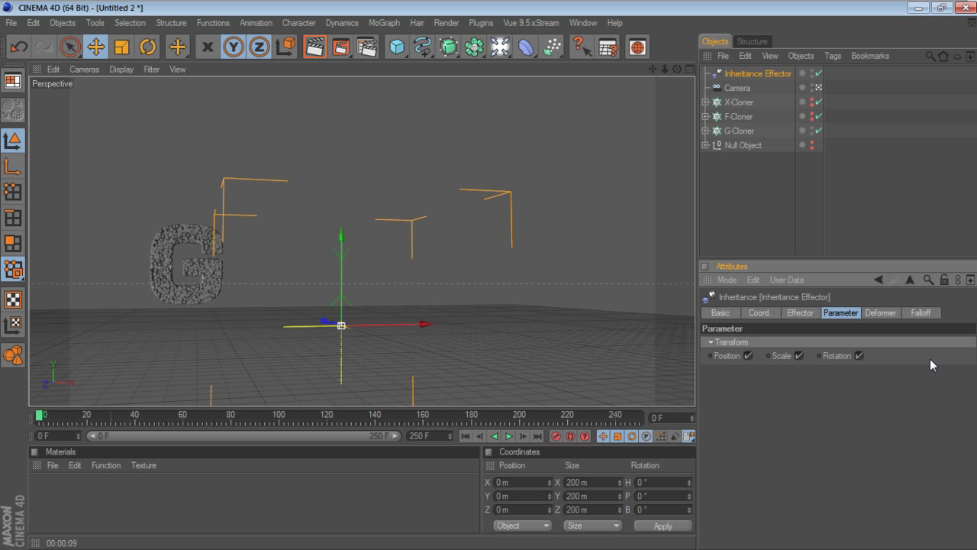
{"action": "left_click", "coordinate": [814, 314]}
{"action": "mouse_move", "coordinate": [950, 346]}
{"action": "left_mouse_down"}
{"action": "mouse_move", "coordinate": [836, 349]}
{"action": "mouse_move", "coordinate": [973, 345]}
{"action": "left_mouse_up"}
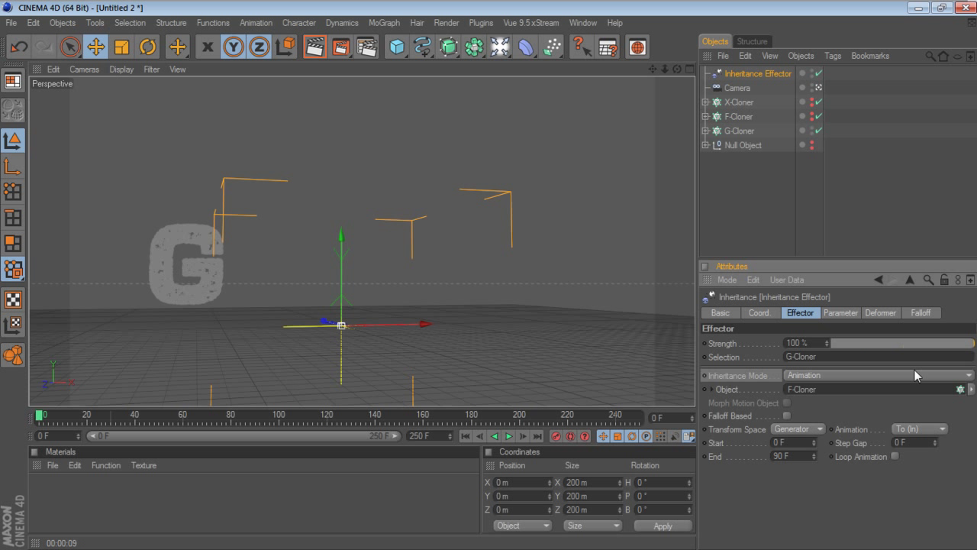
- Switch inheritance to Direct, enable Morph Motion Object, and scrub Strength up to 100%
{"action": "left_click", "coordinate": [890, 375]}
{"action": "left_click", "coordinate": [872, 387]}
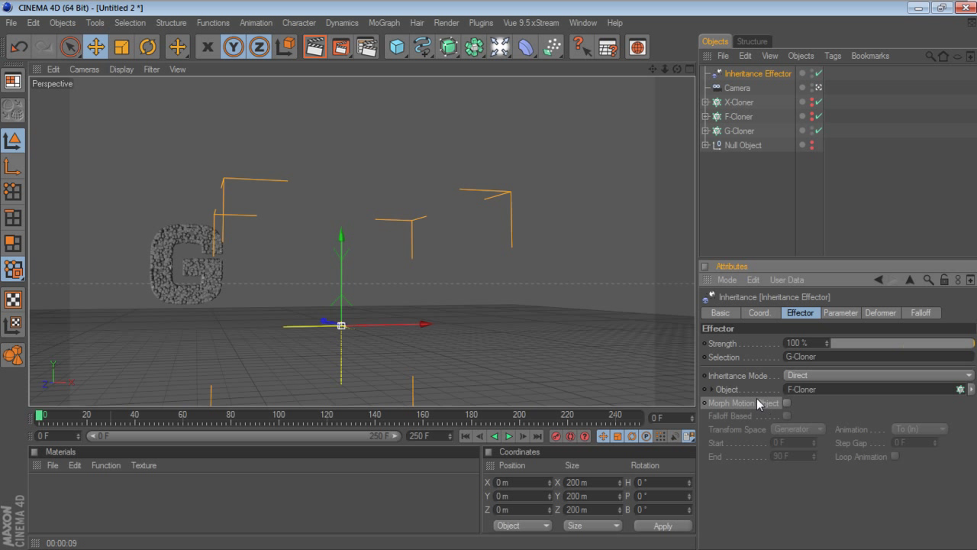
{"action": "left_click", "coordinate": [787, 403]}
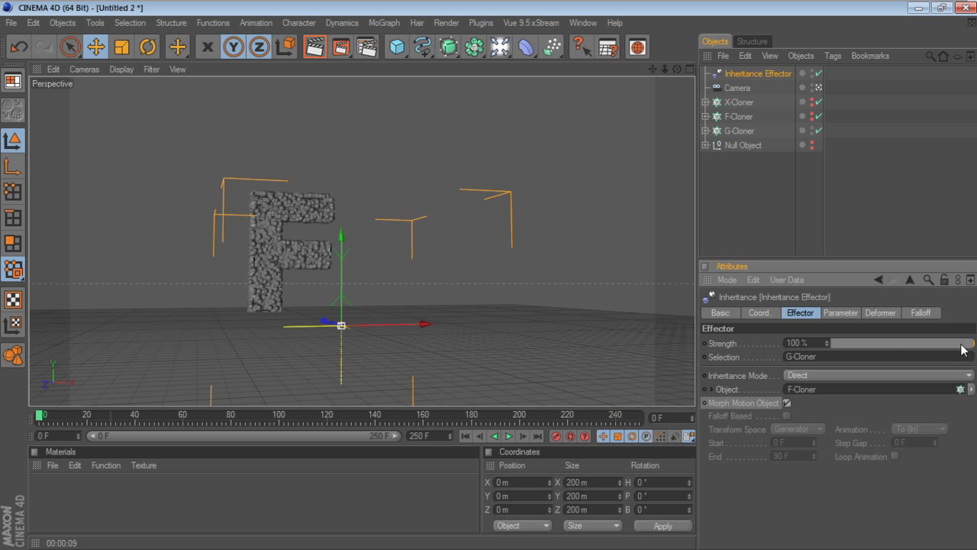
{"action": "mouse_move", "coordinate": [967, 345]}
{"action": "left_mouse_down"}
{"action": "mouse_move", "coordinate": [834, 356]}
{"action": "mouse_move", "coordinate": [858, 344]}
{"action": "mouse_move", "coordinate": [834, 354]}
{"action": "left_mouse_up"}
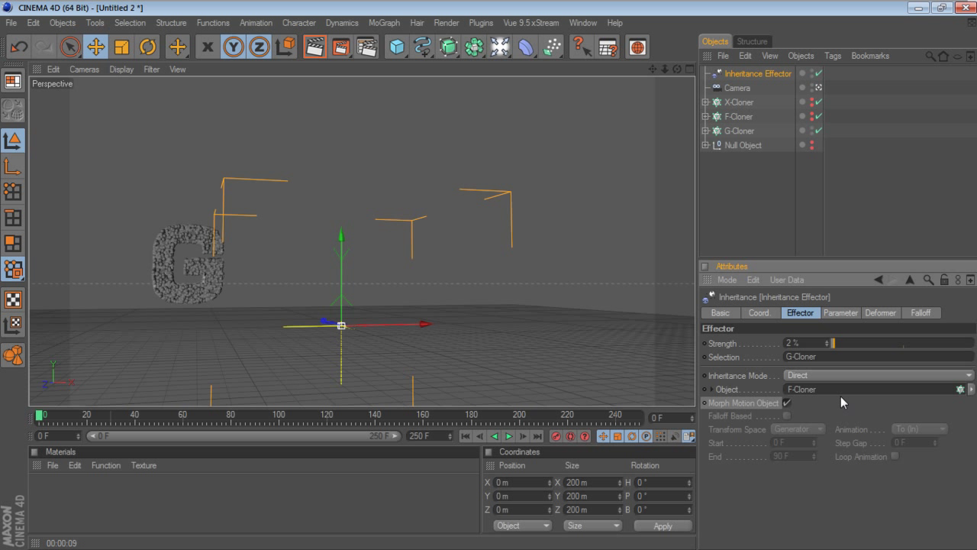
{"action": "left_click_drag", "start_coordinate": [836, 345], "coordinate": [935, 340]}
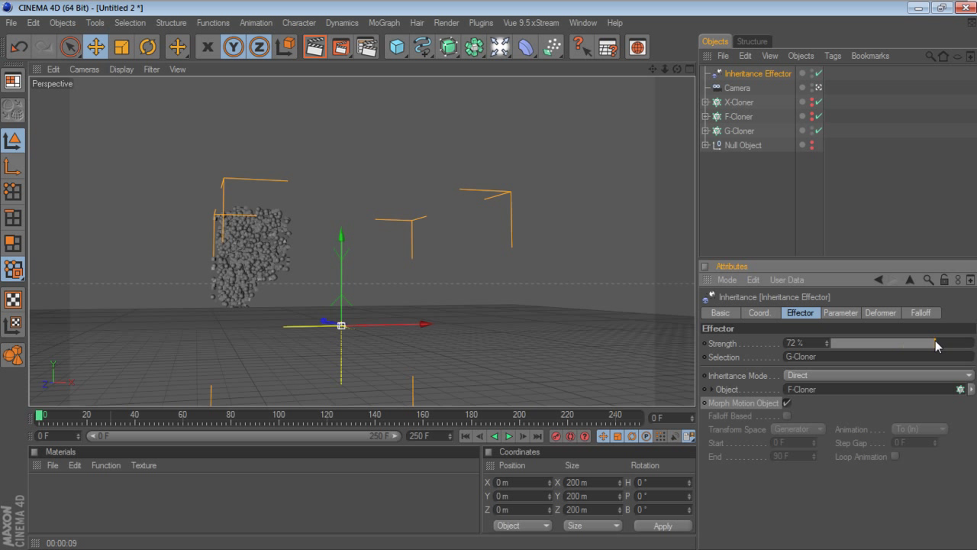
{"action": "left_click_drag", "start_coordinate": [935, 341], "coordinate": [974, 343]}
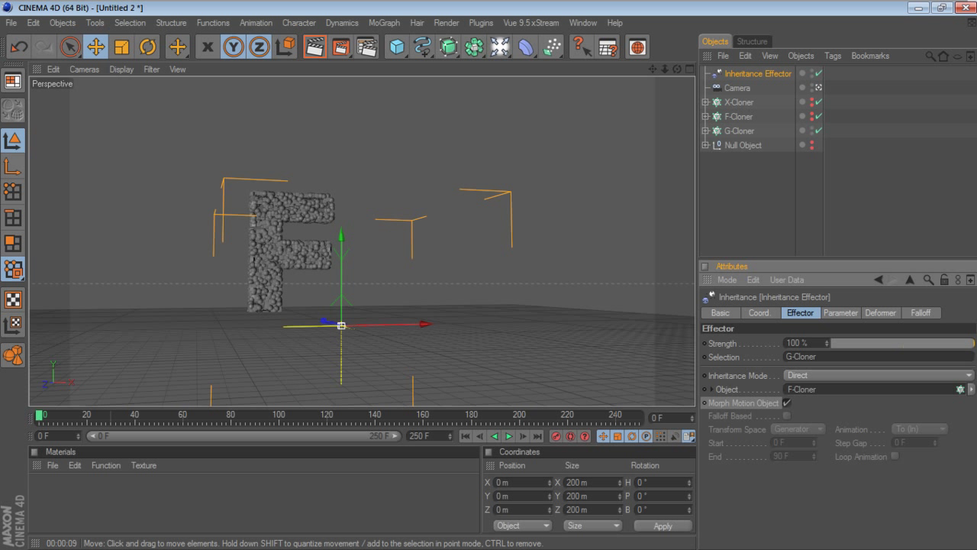
- Select G-Cloner, show its effector list, and add a second Inheritance Effector
{"action": "left_click", "coordinate": [738, 131]}
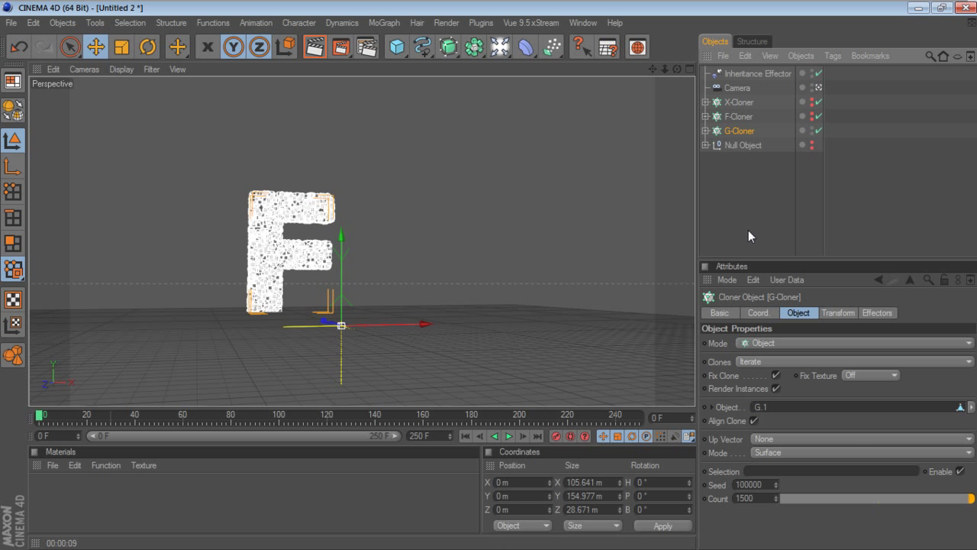
{"action": "left_click_drag", "start_coordinate": [811, 258], "coordinate": [807, 209]}
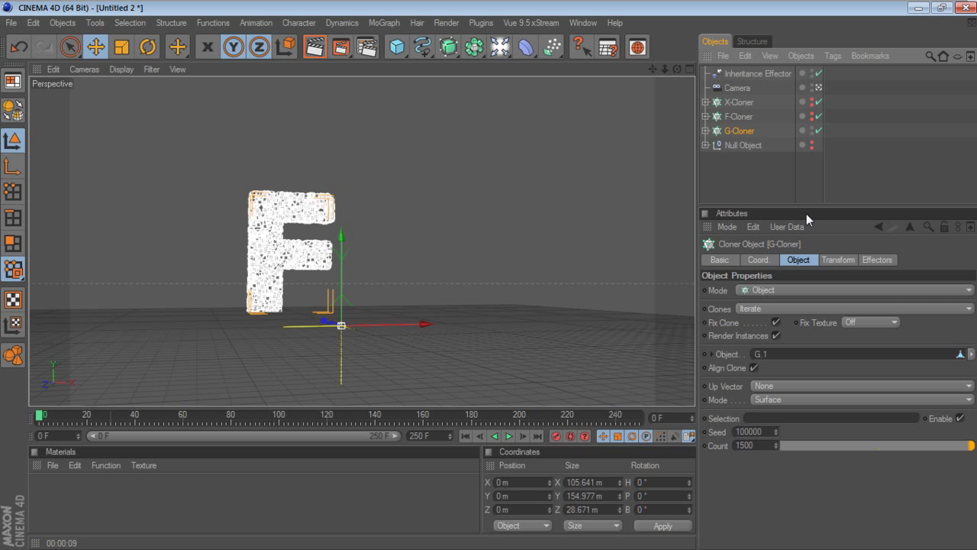
{"action": "left_click", "coordinate": [877, 259]}
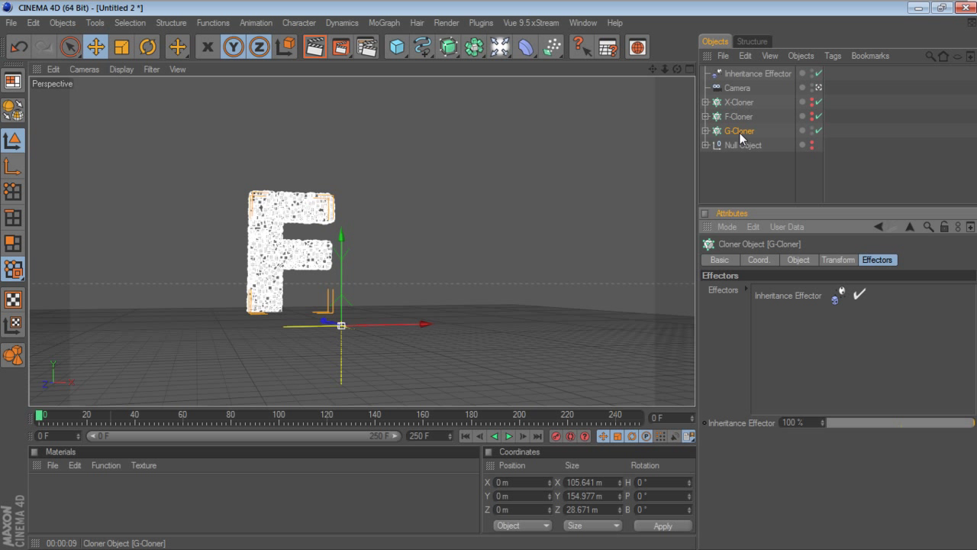
{"action": "left_click", "coordinate": [384, 22]}
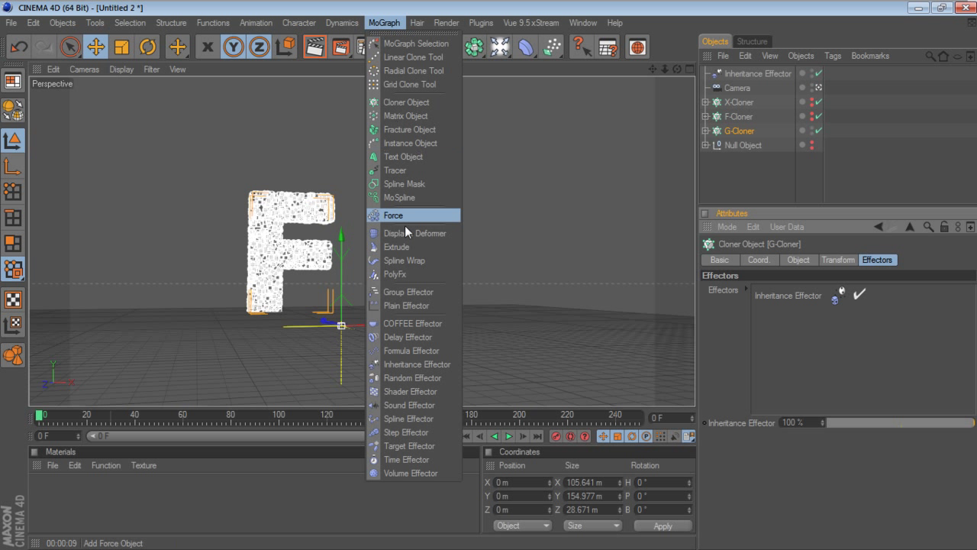
{"action": "left_click", "coordinate": [429, 365]}
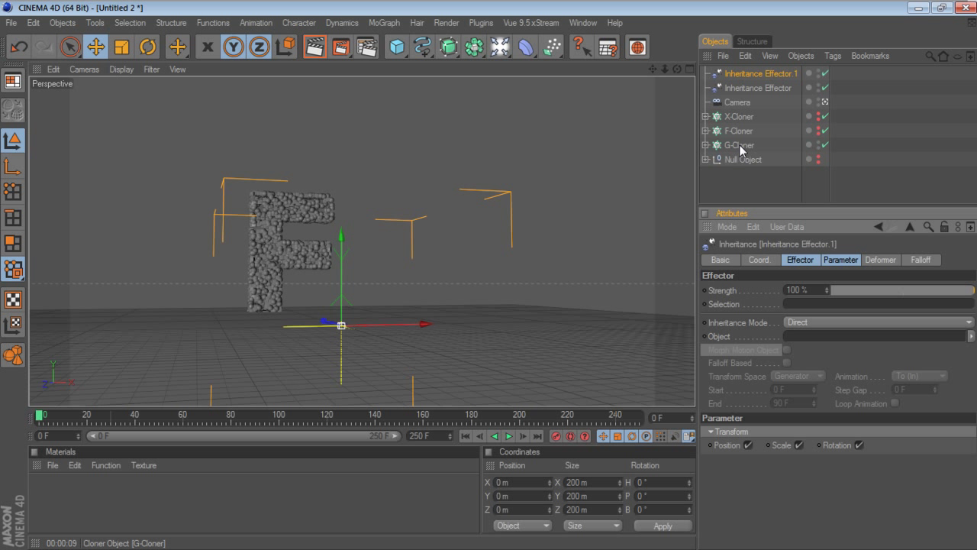
- Give Inheritance Effector.1 Selection G-Cloner, Object X-Cloner and Morph Motion Object on
{"action": "left_click_drag", "start_coordinate": [739, 145], "coordinate": [800, 305]}
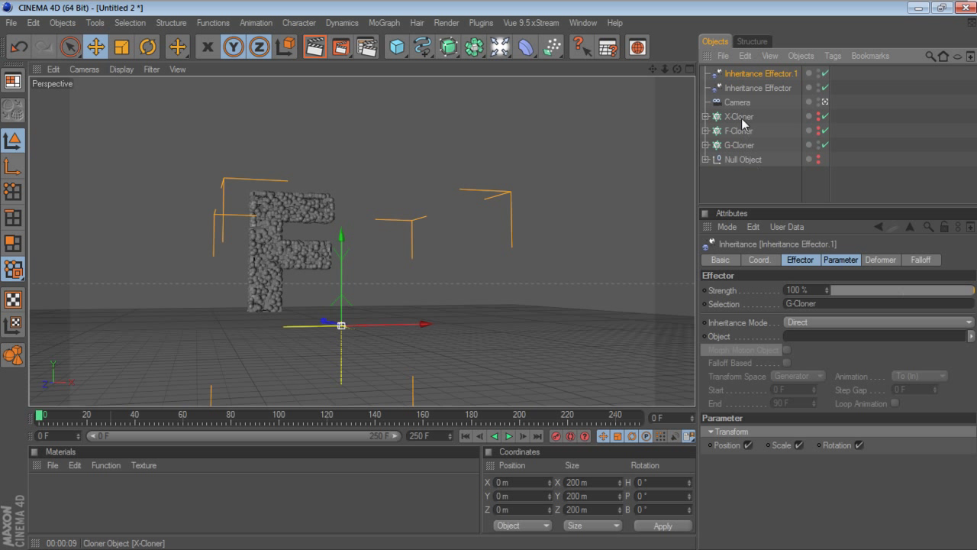
{"action": "left_click_drag", "start_coordinate": [746, 174], "coordinate": [798, 335]}
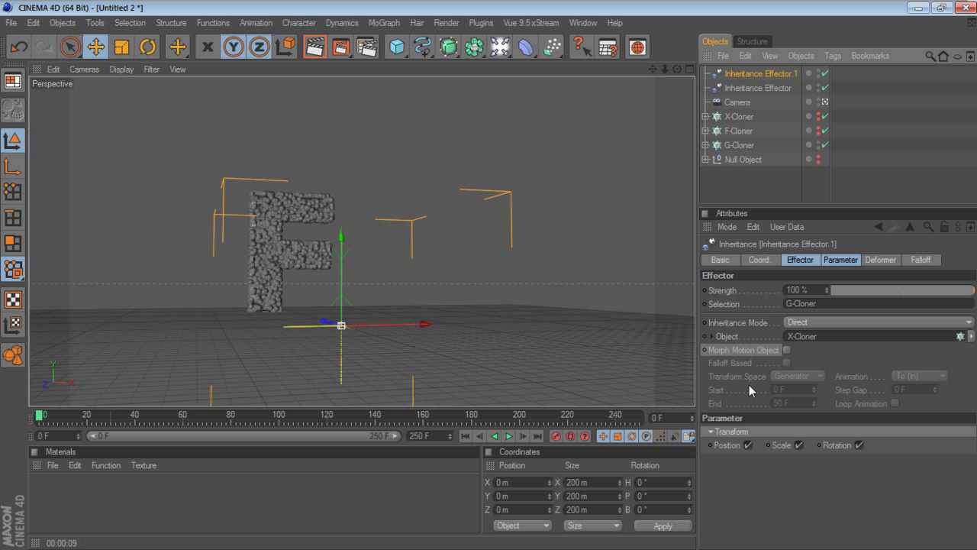
{"action": "left_click", "coordinate": [788, 349]}
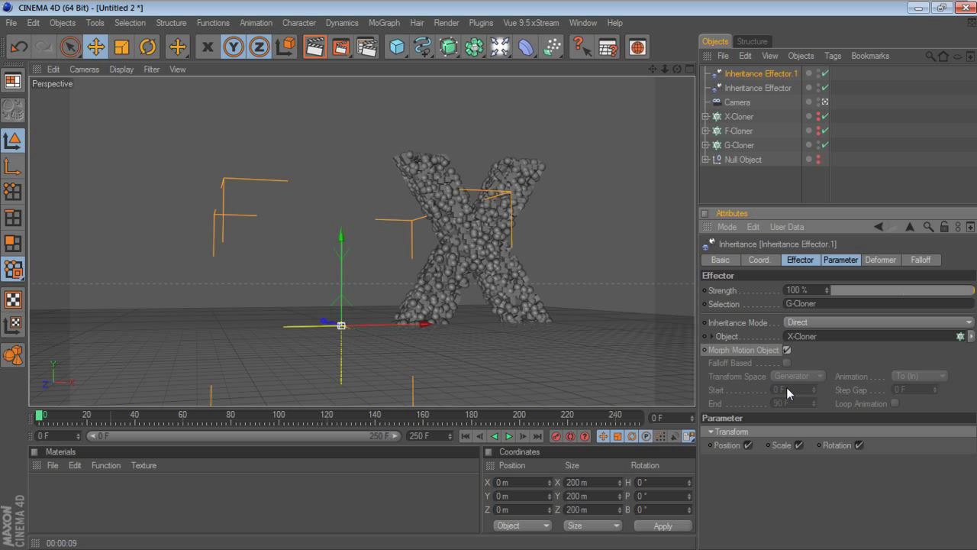
{"action": "left_click", "coordinate": [743, 145]}
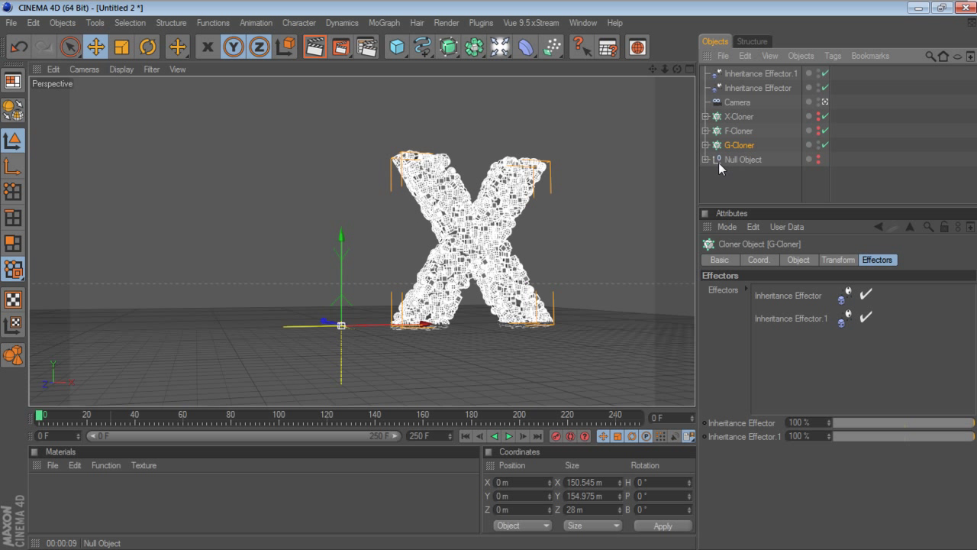
- Scrub both effector strengths in G-Cloner's effector list to preview the G, F and X shapes
{"action": "left_click", "coordinate": [749, 435]}
{"action": "left_click", "coordinate": [745, 422]}
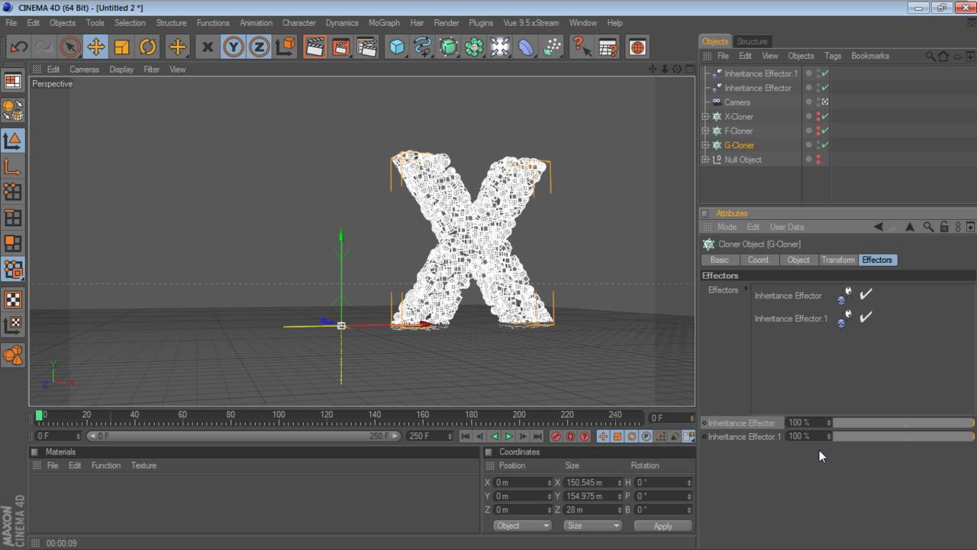
{"action": "left_click_drag", "start_coordinate": [965, 425], "coordinate": [828, 427]}
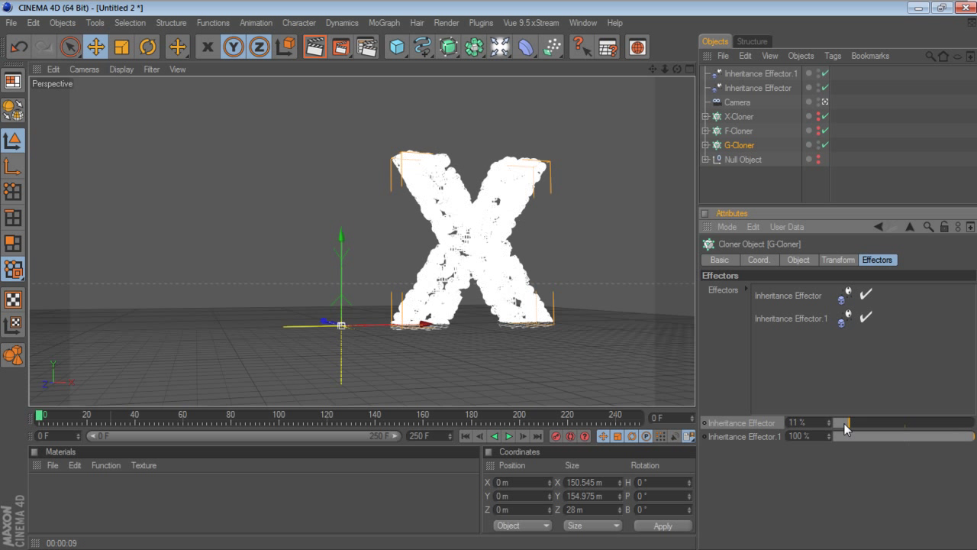
{"action": "left_click_drag", "start_coordinate": [965, 436], "coordinate": [821, 446]}
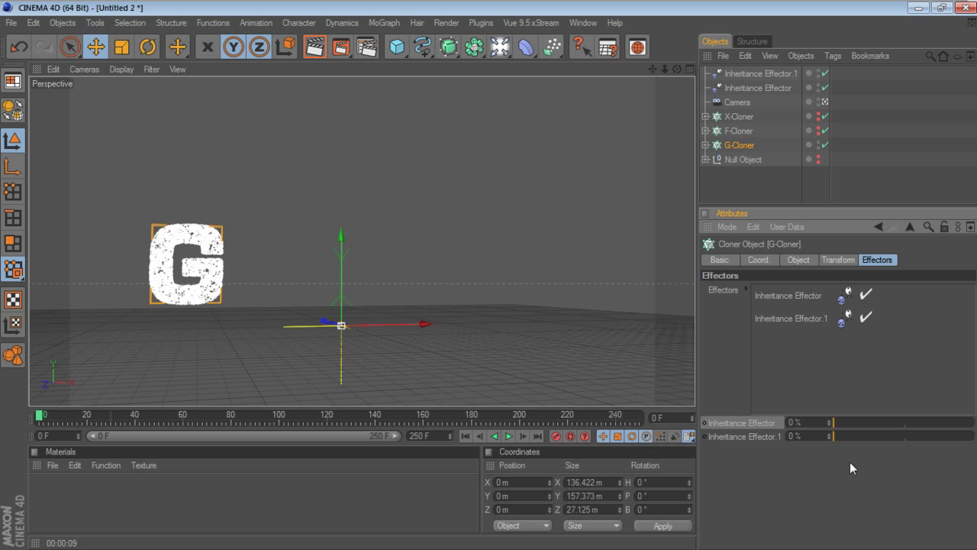
{"action": "left_click_drag", "start_coordinate": [835, 429], "coordinate": [965, 425]}
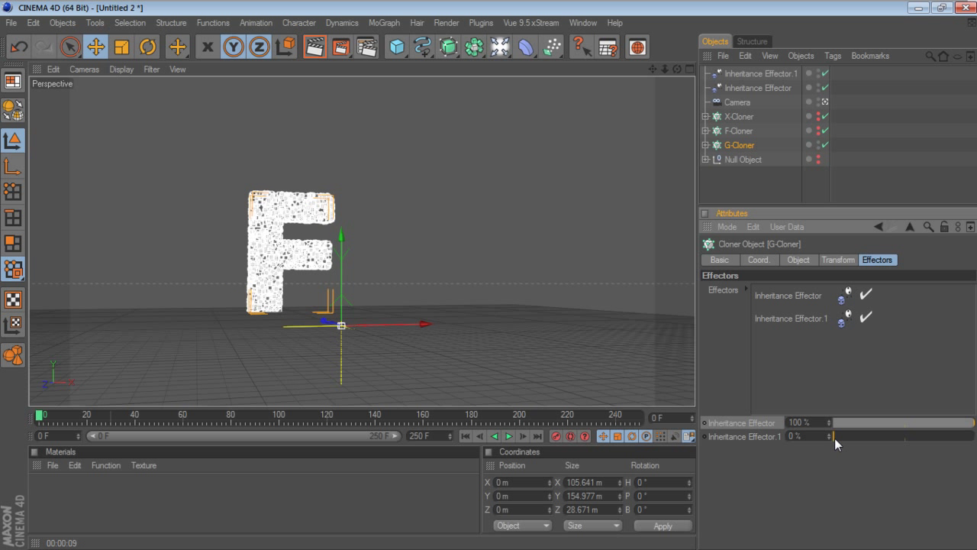
{"action": "left_click_drag", "start_coordinate": [834, 438], "coordinate": [973, 436]}
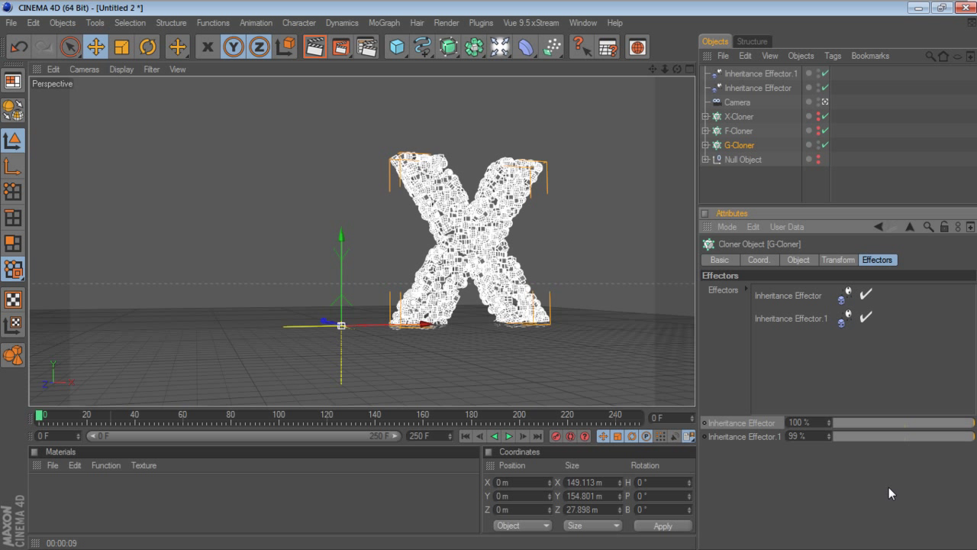
- Set both Inheritance Effector strengths to 0% and select both parameters for keying
{"action": "left_click", "coordinate": [762, 439]}
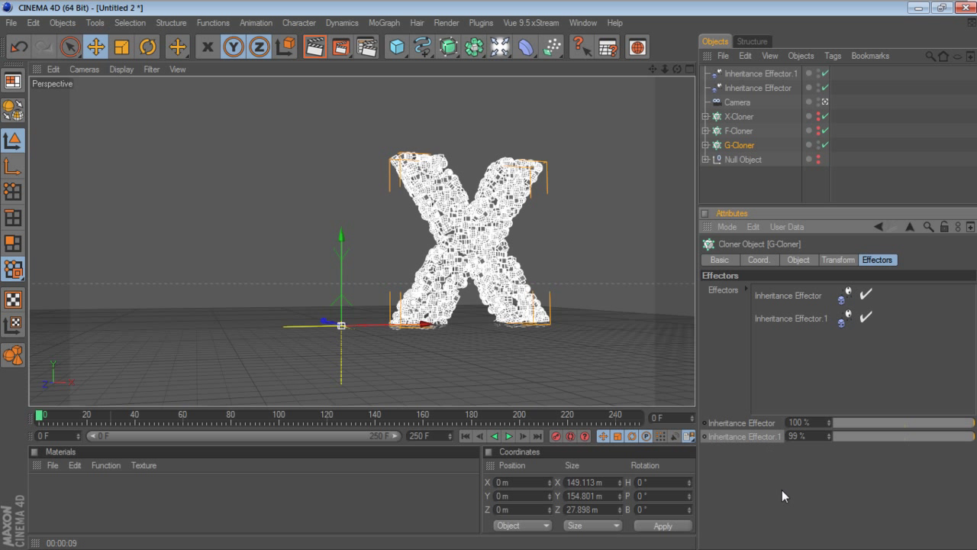
{"action": "left_click", "coordinate": [971, 436]}
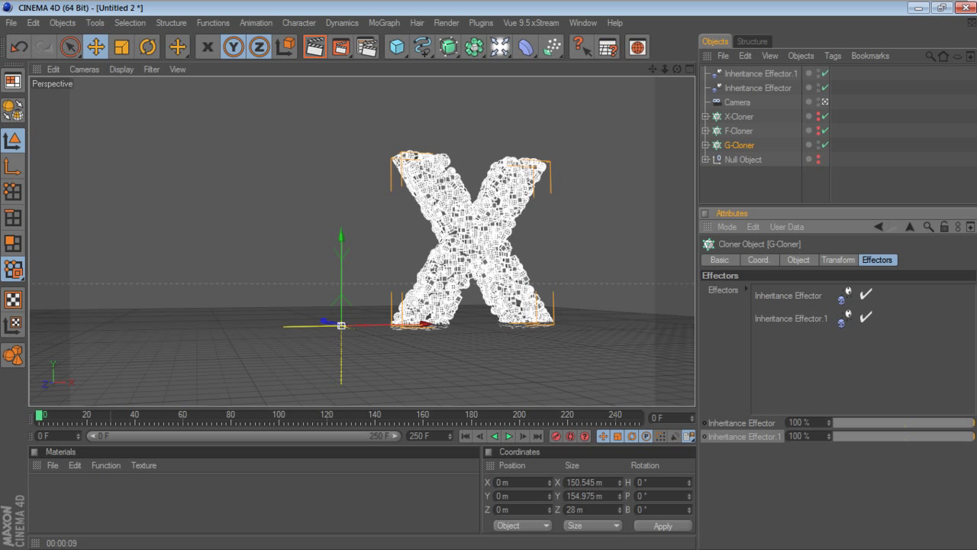
{"action": "left_click_drag", "start_coordinate": [971, 436], "coordinate": [812, 441]}
{"action": "left_click_drag", "start_coordinate": [971, 422], "coordinate": [801, 427]}
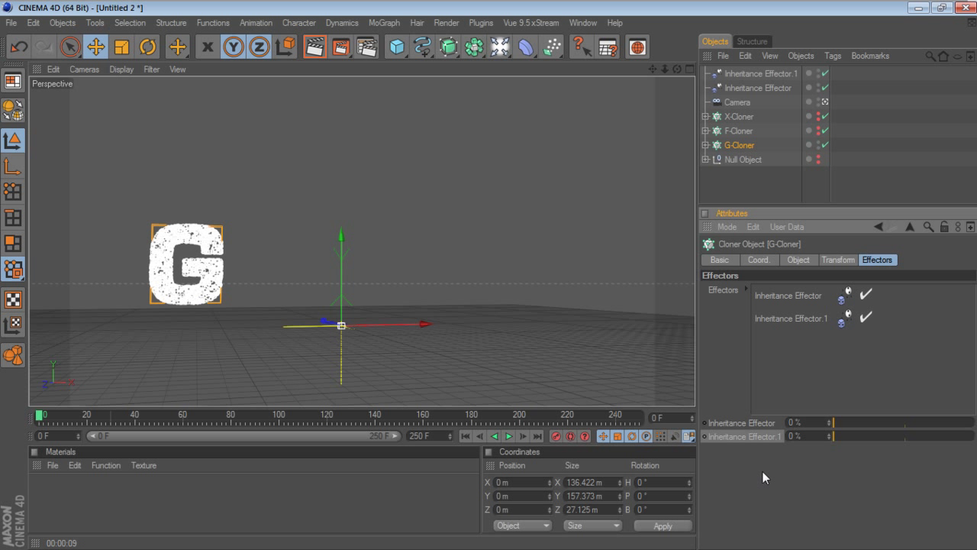
{"action": "left_click", "coordinate": [749, 433]}
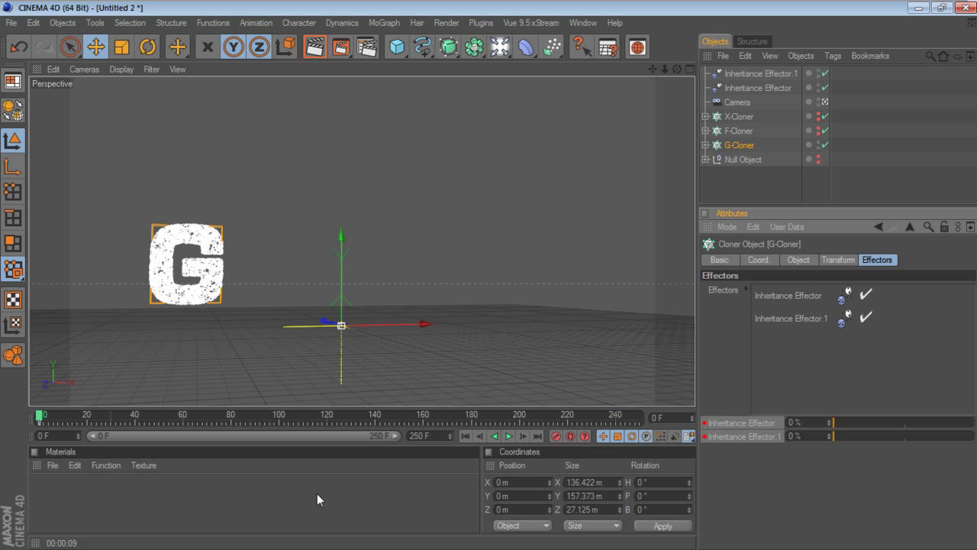
- At frame 40, set Inheritance Effector strength to 100% and keyframe it
{"action": "left_click", "coordinate": [54, 418]}
{"action": "left_click_drag", "start_coordinate": [55, 418], "coordinate": [135, 424]}
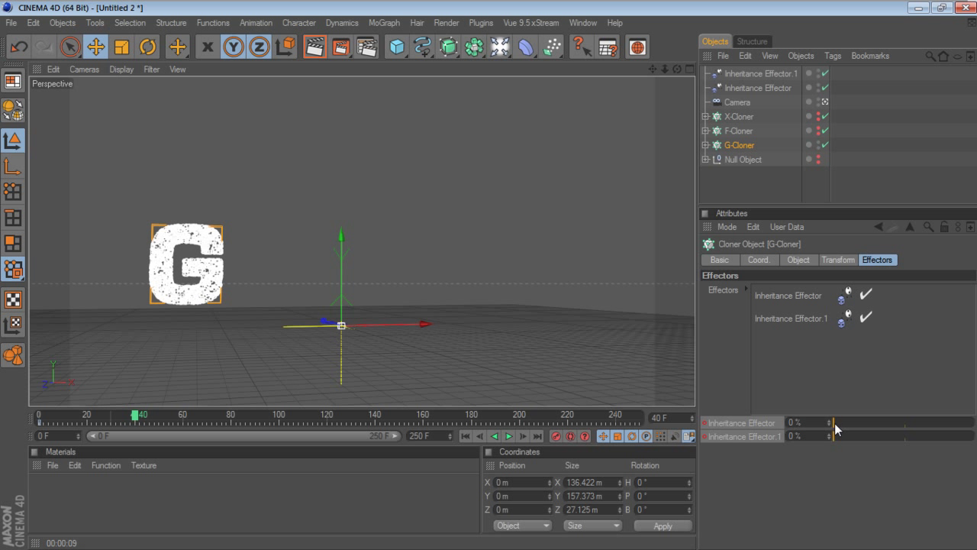
{"action": "left_click_drag", "start_coordinate": [834, 423], "coordinate": [873, 434]}
{"action": "left_click_drag", "start_coordinate": [909, 441], "coordinate": [974, 441]}
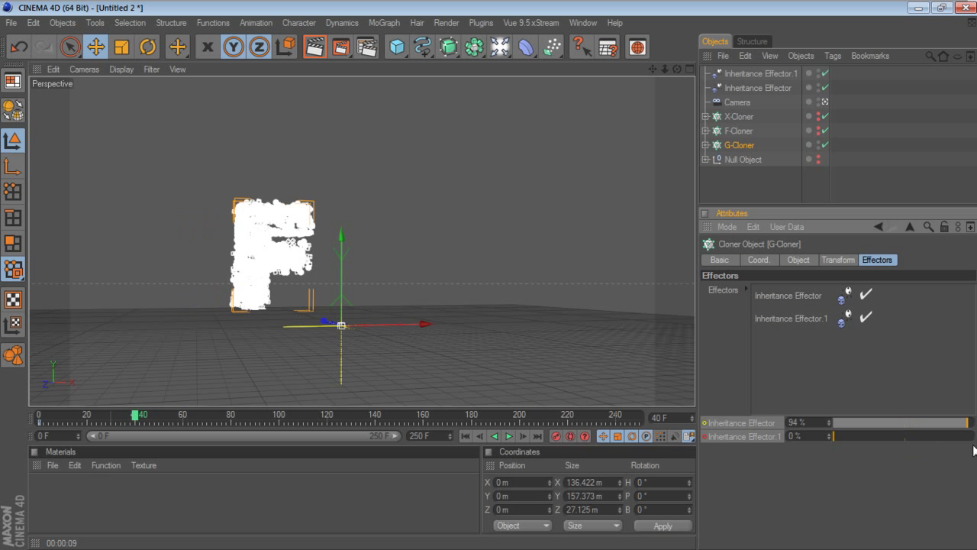
{"action": "left_click", "coordinate": [706, 422]}
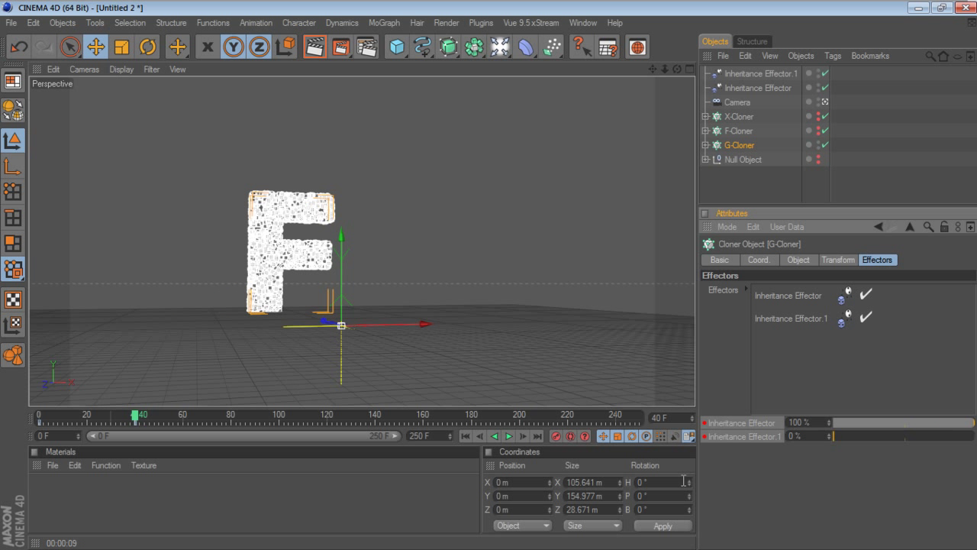
- Moving past frame 80 to frame 120, set Inheritance Effector.1 to 100% and keyframe it
{"action": "left_click_drag", "start_coordinate": [135, 415], "coordinate": [230, 424]}
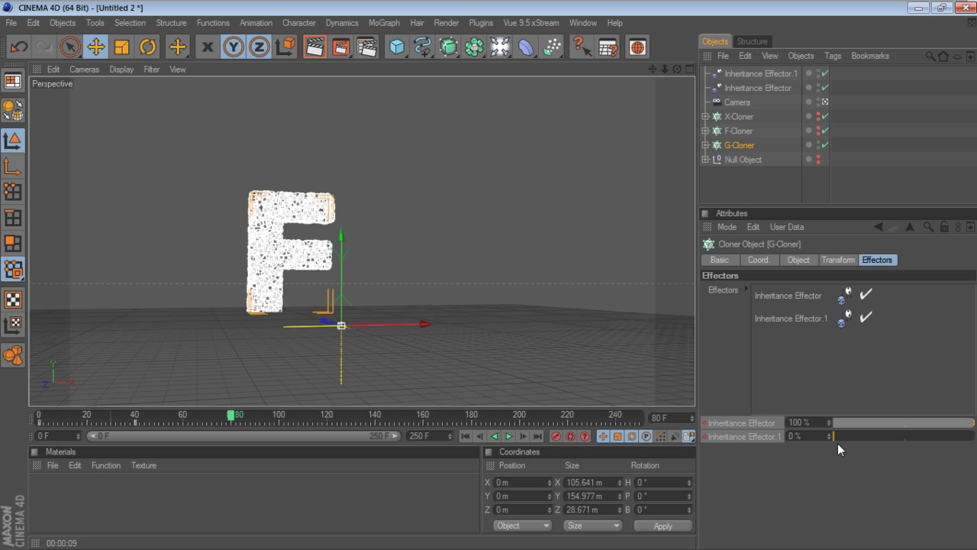
{"action": "mouse_move", "coordinate": [834, 438]}
{"action": "left_mouse_down"}
{"action": "mouse_move", "coordinate": [960, 437]}
{"action": "mouse_move", "coordinate": [828, 451]}
{"action": "left_mouse_up"}
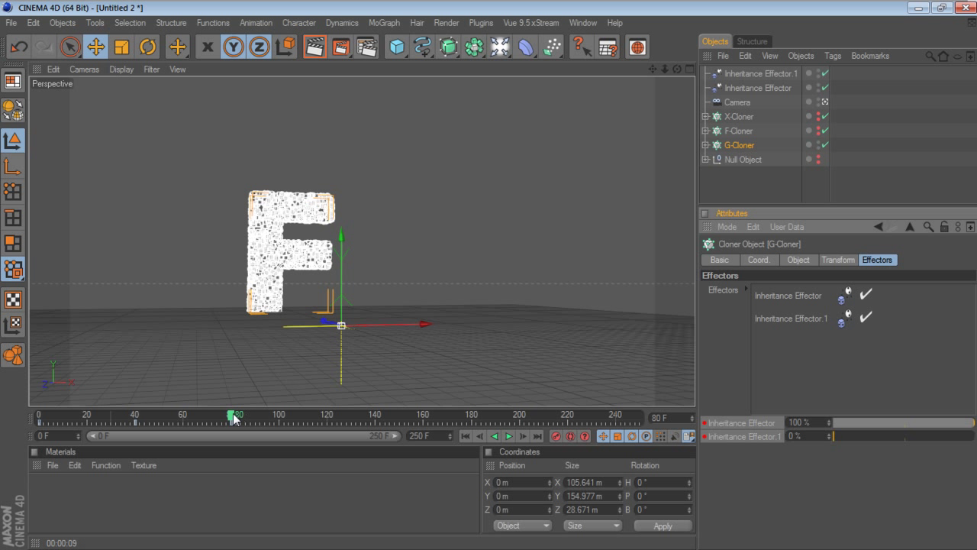
{"action": "left_click_drag", "start_coordinate": [246, 418], "coordinate": [328, 422]}
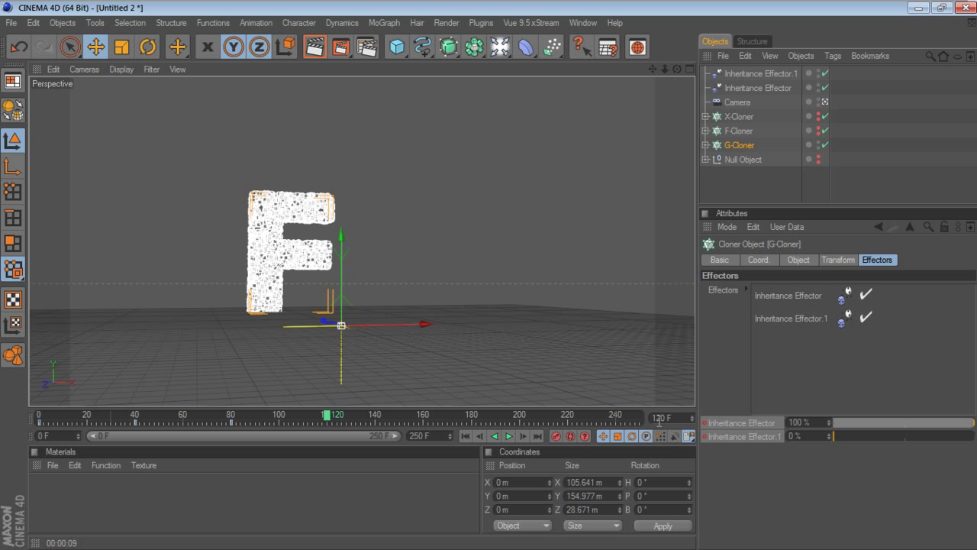
{"action": "left_click_drag", "start_coordinate": [837, 440], "coordinate": [976, 446]}
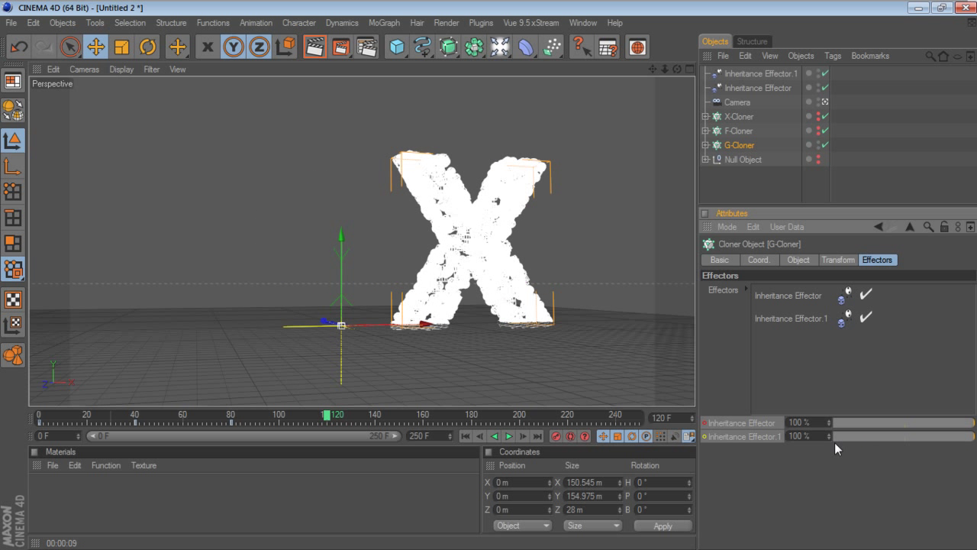
{"action": "left_click", "coordinate": [704, 436], "text": "ctrl"}
{"action": "left_click", "coordinate": [704, 421]}
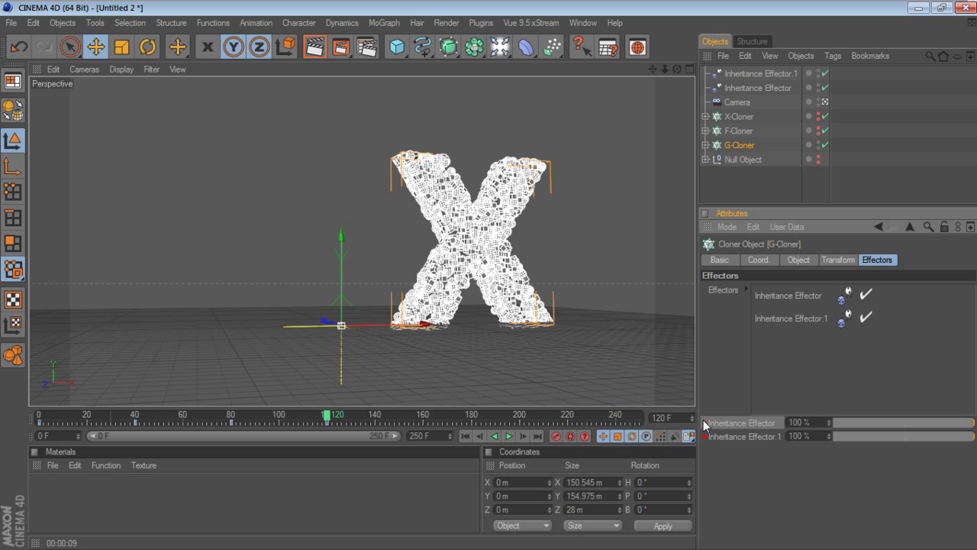
- Play the morph from frame 0, stop at frame 141, and rewind to frame 0
{"action": "left_click", "coordinate": [481, 435]}
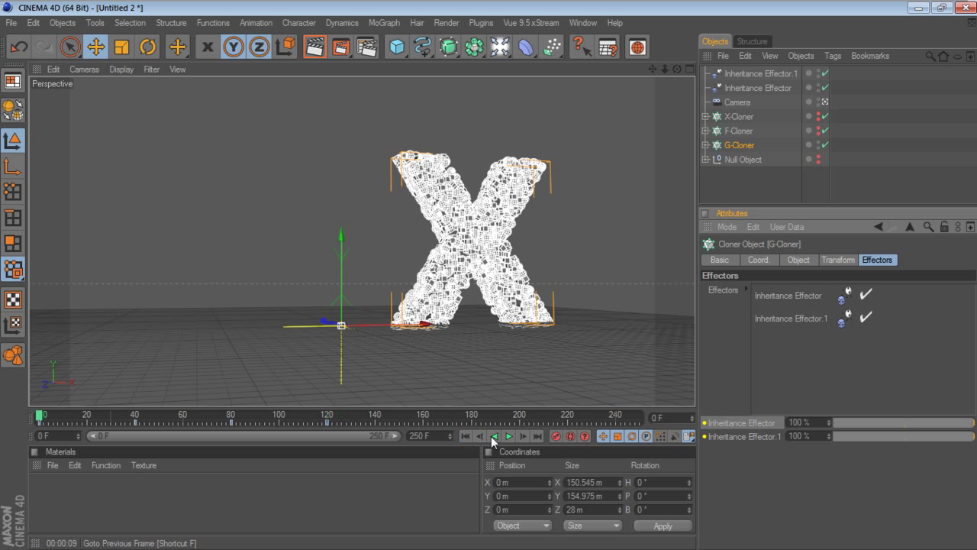
{"action": "left_click", "coordinate": [509, 436]}
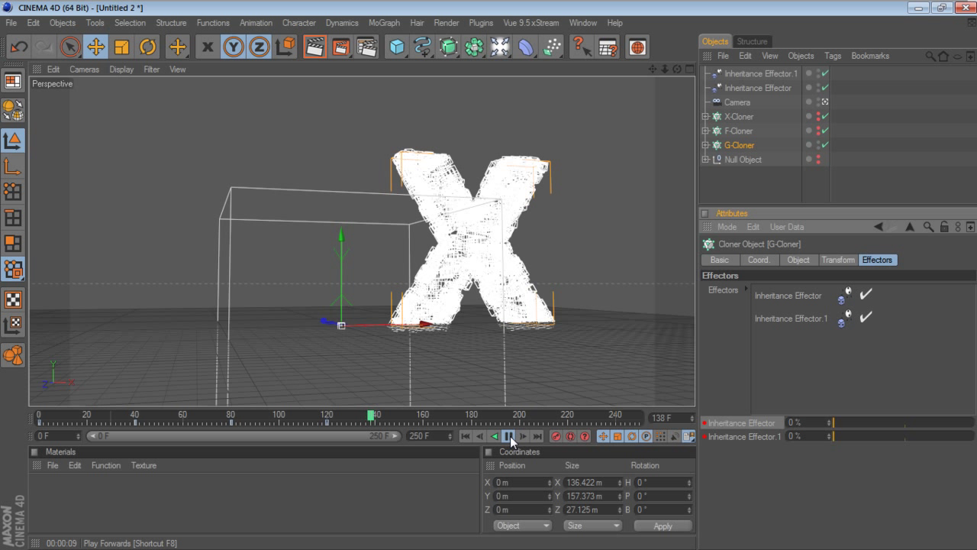
{"action": "left_click", "coordinate": [510, 436]}
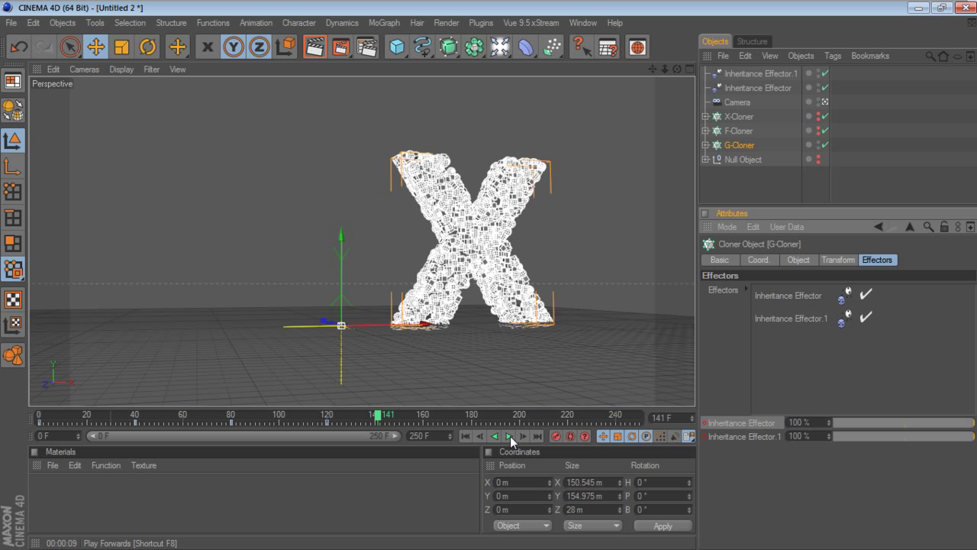
{"action": "left_click", "coordinate": [464, 436]}
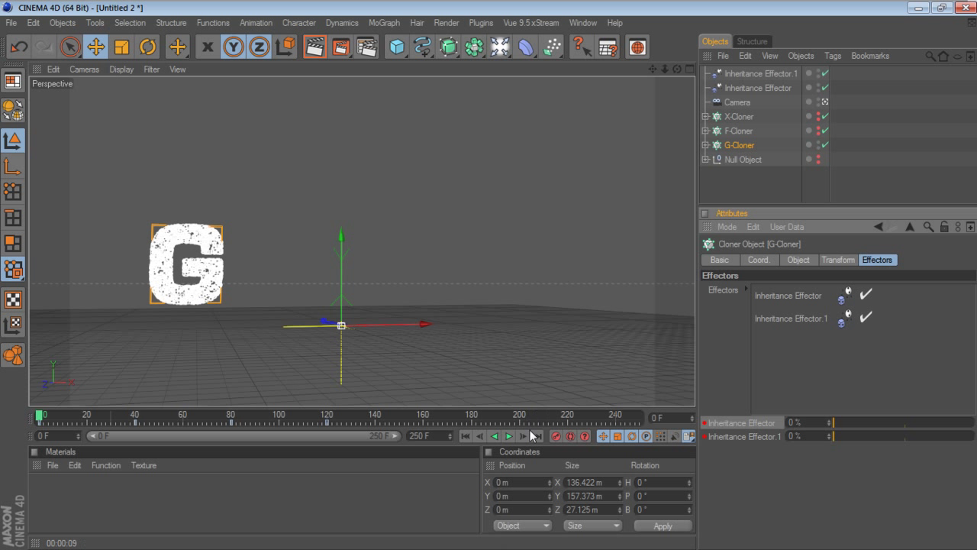
- Play the cloner animation, then scrub back to frame 61 where the ball F has formed
{"action": "left_click", "coordinate": [510, 435]}
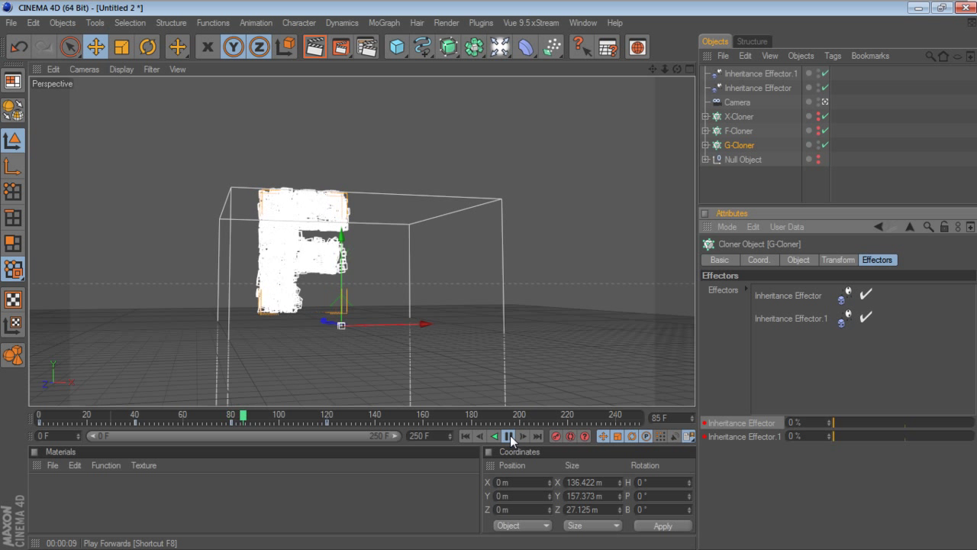
{"action": "left_click", "coordinate": [510, 435]}
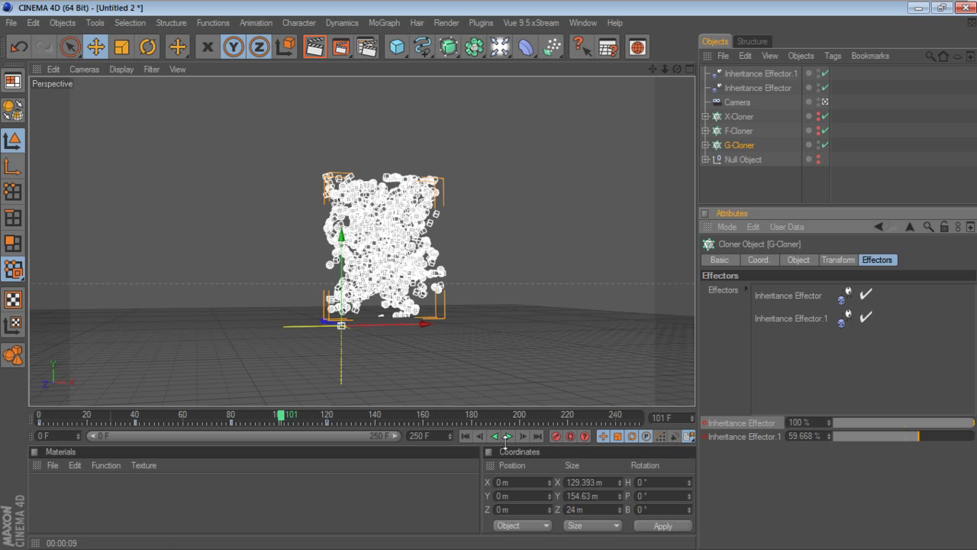
{"action": "left_click_drag", "start_coordinate": [291, 417], "coordinate": [148, 424]}
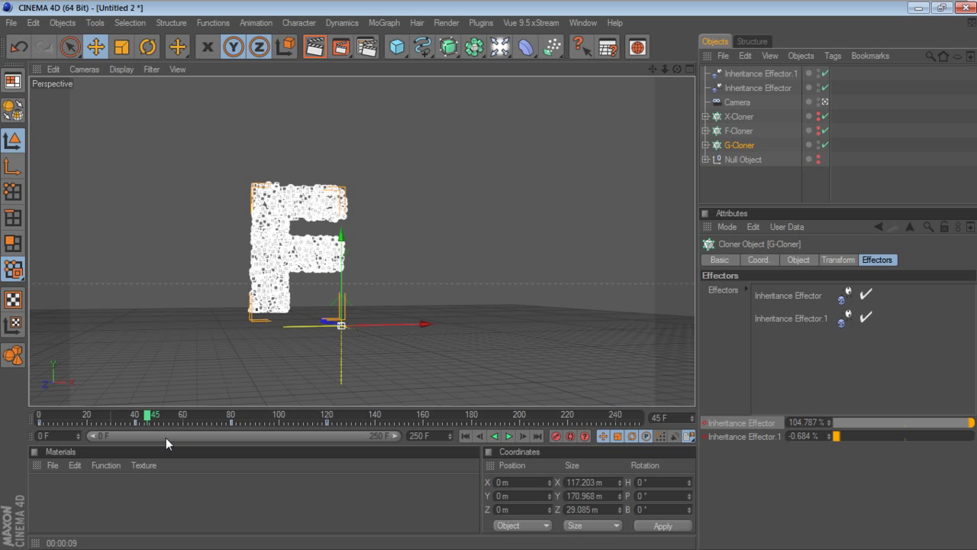
{"action": "mouse_move", "coordinate": [148, 419]}
{"action": "left_mouse_down"}
{"action": "mouse_move", "coordinate": [226, 415]}
{"action": "mouse_move", "coordinate": [166, 418]}
{"action": "mouse_move", "coordinate": [186, 419]}
{"action": "left_mouse_up"}
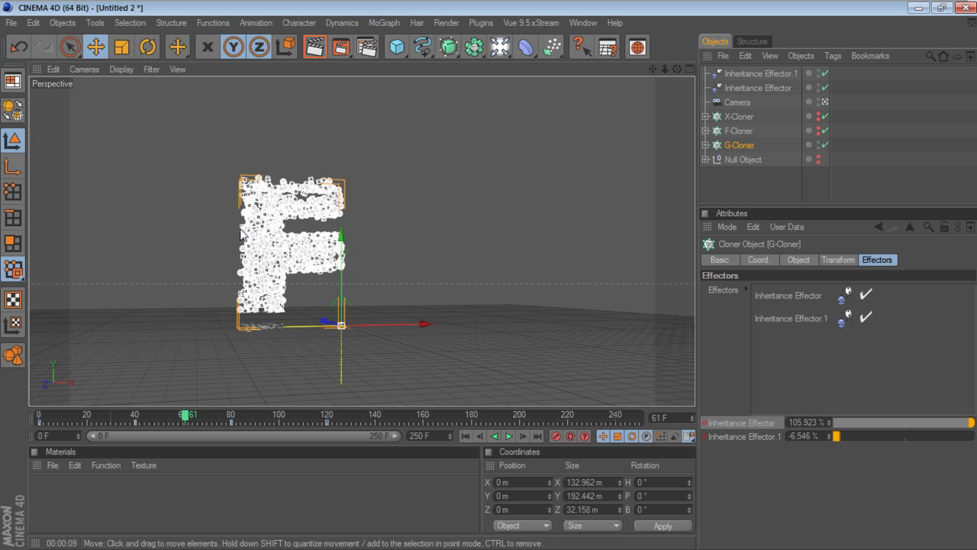
{"action": "left_click", "coordinate": [584, 23]}
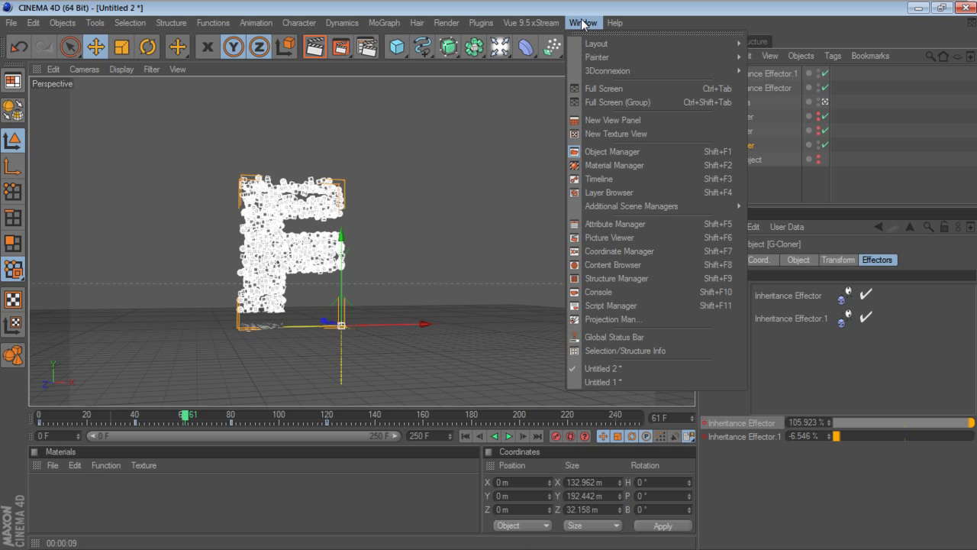
- Show the G-Cloner's effector keys as F-curves in the Timeline, fitted to the graph
{"action": "left_click", "coordinate": [603, 179]}
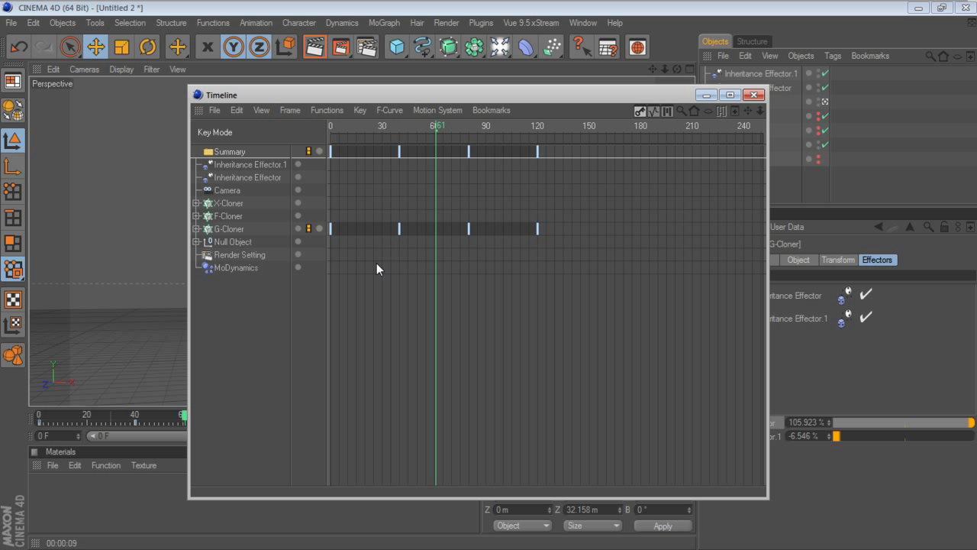
{"action": "left_click", "coordinate": [224, 230]}
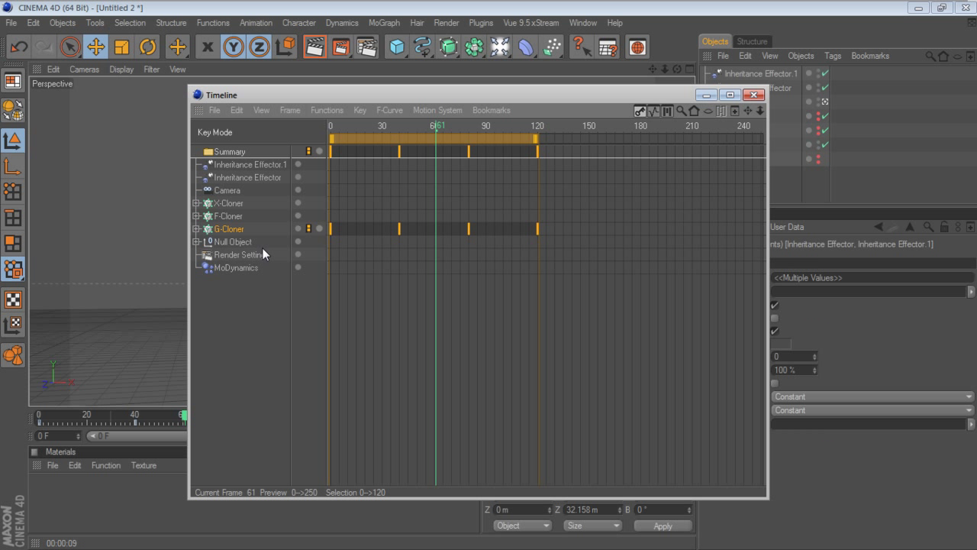
{"action": "left_click", "coordinate": [651, 114]}
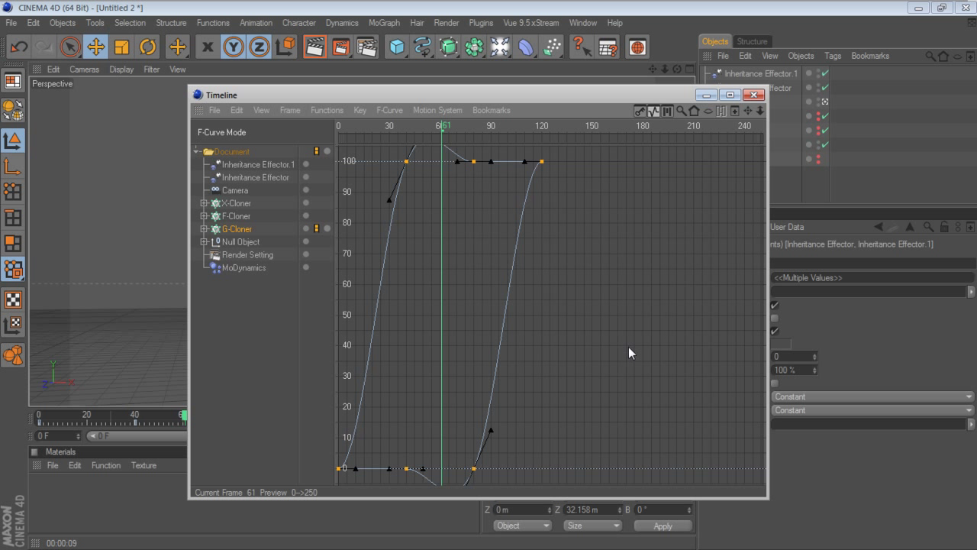
{"action": "left_click", "coordinate": [760, 111]}
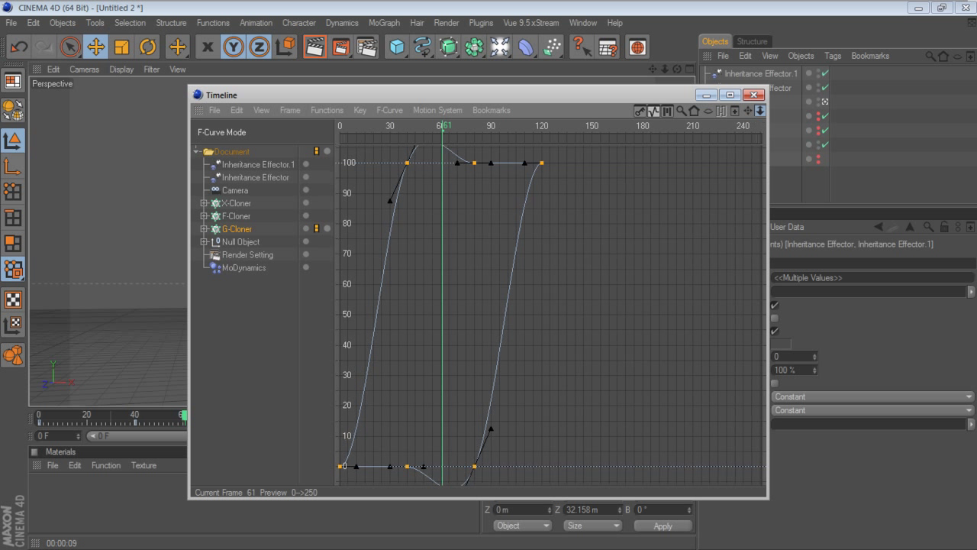
{"action": "left_click", "coordinate": [659, 246]}
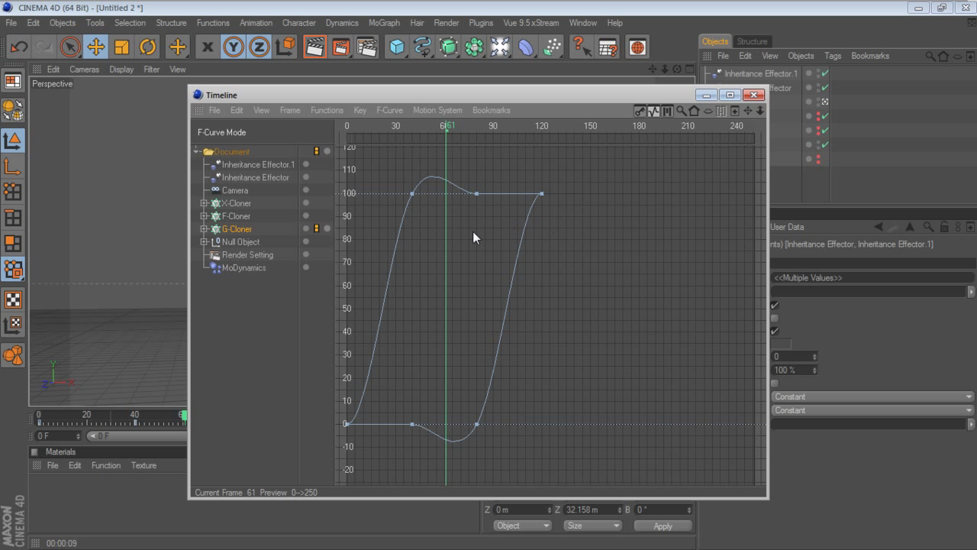
- Set the keys at 100 and 0 to Linear interpolation
{"action": "left_click", "coordinate": [412, 194]}
{"action": "right_click", "coordinate": [412, 197]}
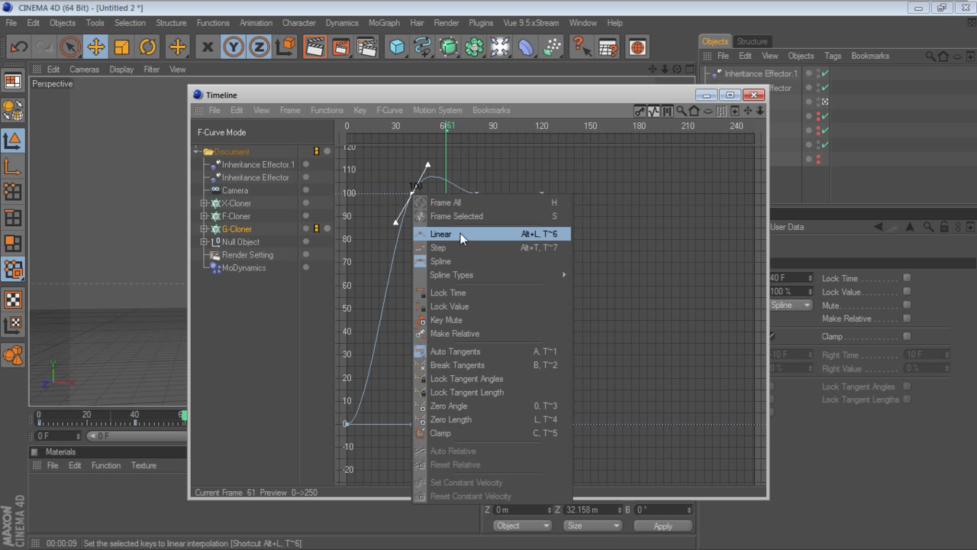
{"action": "left_click", "coordinate": [484, 235]}
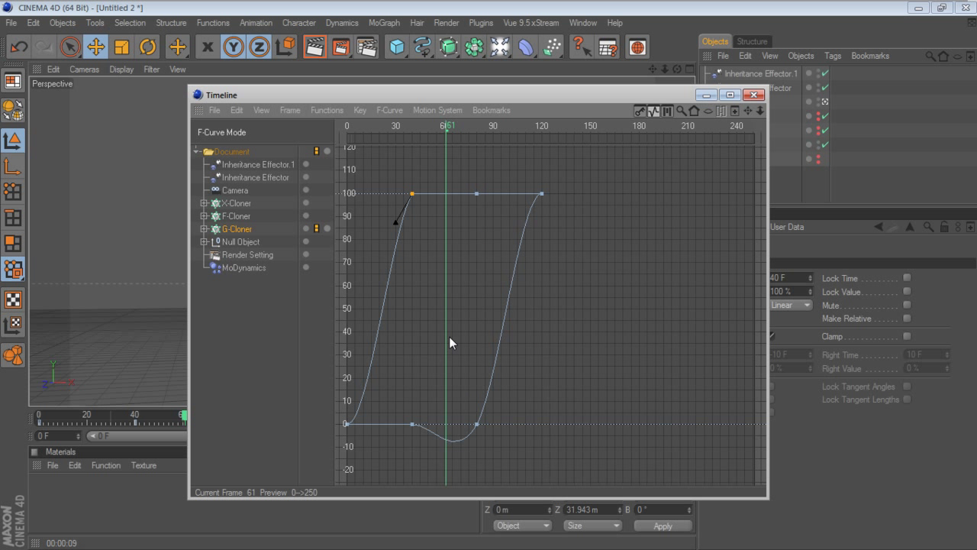
{"action": "left_click", "coordinate": [412, 424]}
{"action": "right_click", "coordinate": [413, 428]}
{"action": "left_click", "coordinate": [489, 287]}
{"action": "left_click", "coordinate": [753, 96]}
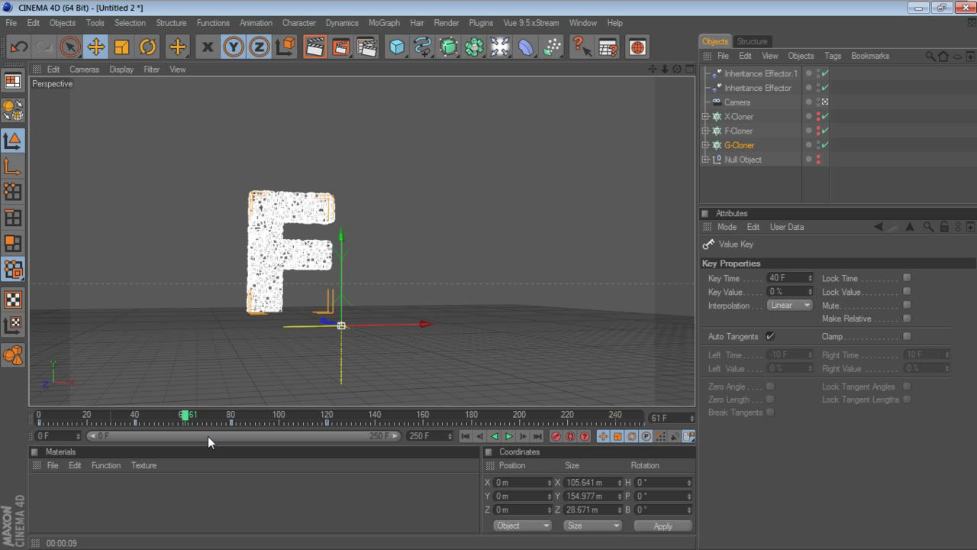
- Scrub the morph through frames 72, 56 and 51
{"action": "left_click", "coordinate": [590, 24]}
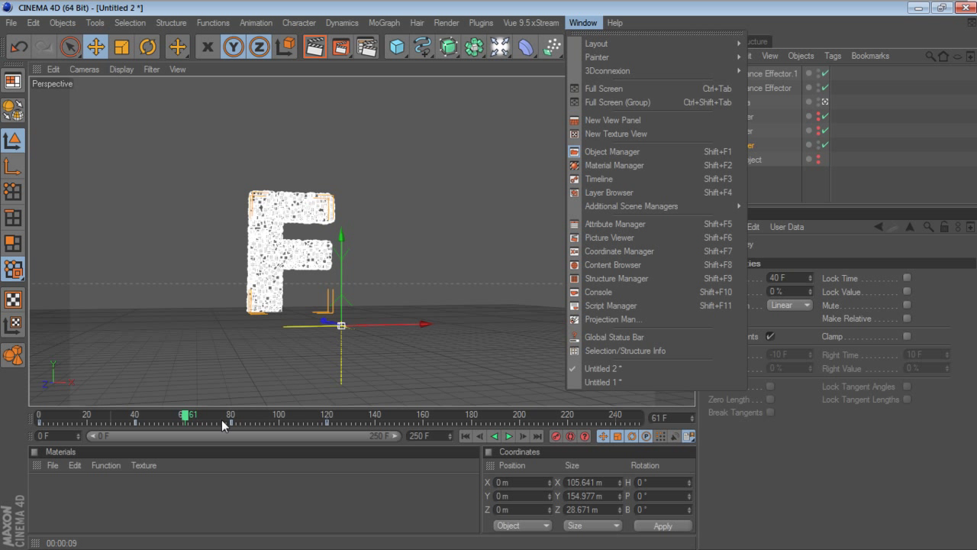
{"action": "left_click", "coordinate": [185, 418]}
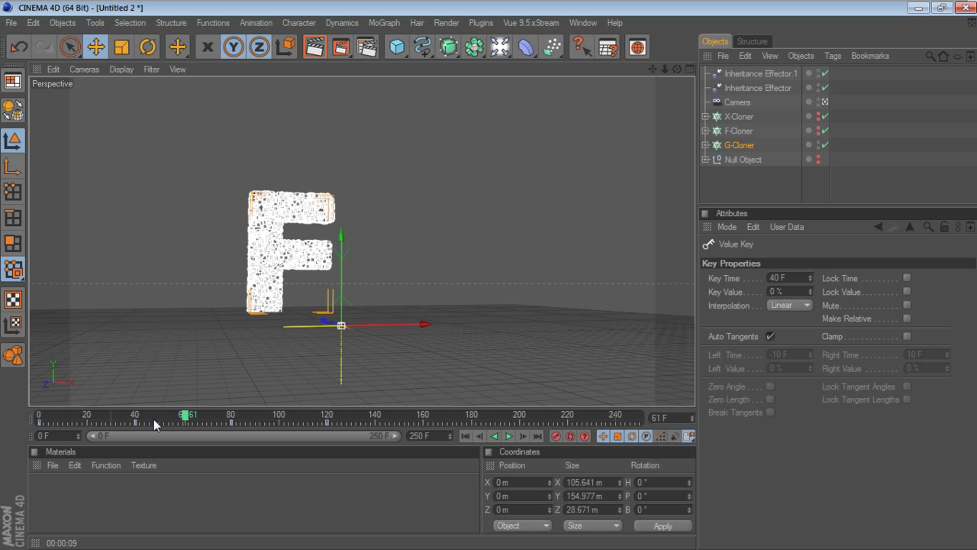
{"action": "left_click", "coordinate": [213, 416]}
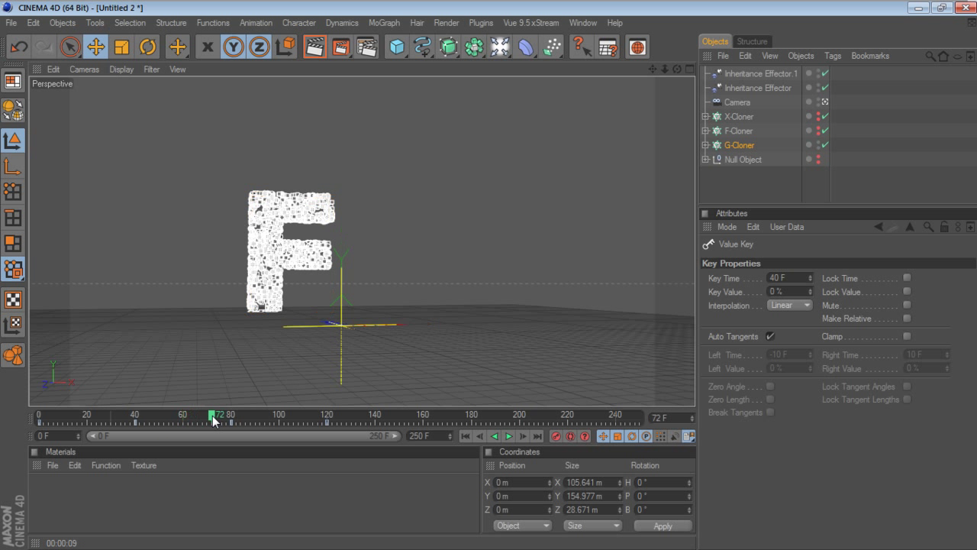
{"action": "left_click_drag", "start_coordinate": [190, 415], "coordinate": [173, 416]}
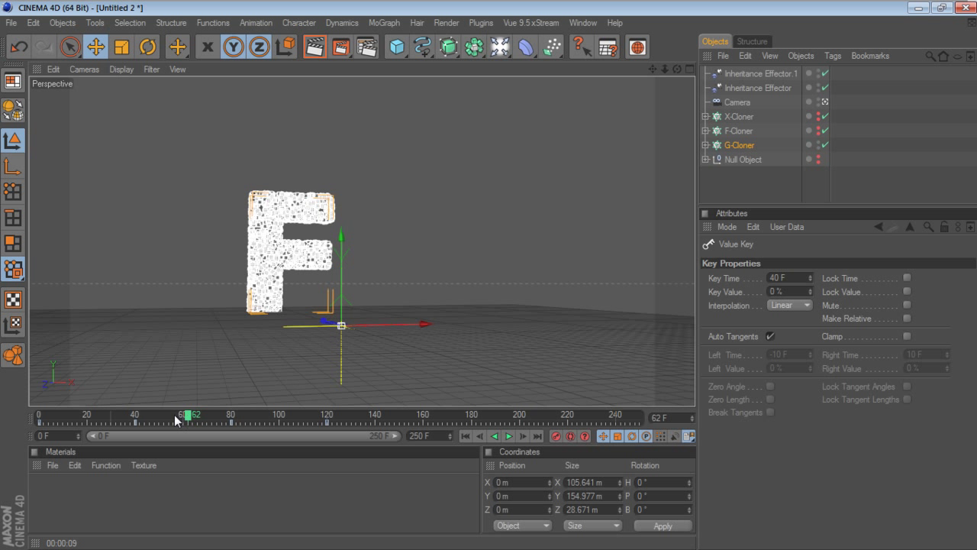
{"action": "left_click", "coordinate": [160, 415]}
- Play the morph from F into X, then return to frame 0 with the G whole
{"action": "left_click", "coordinate": [511, 436]}
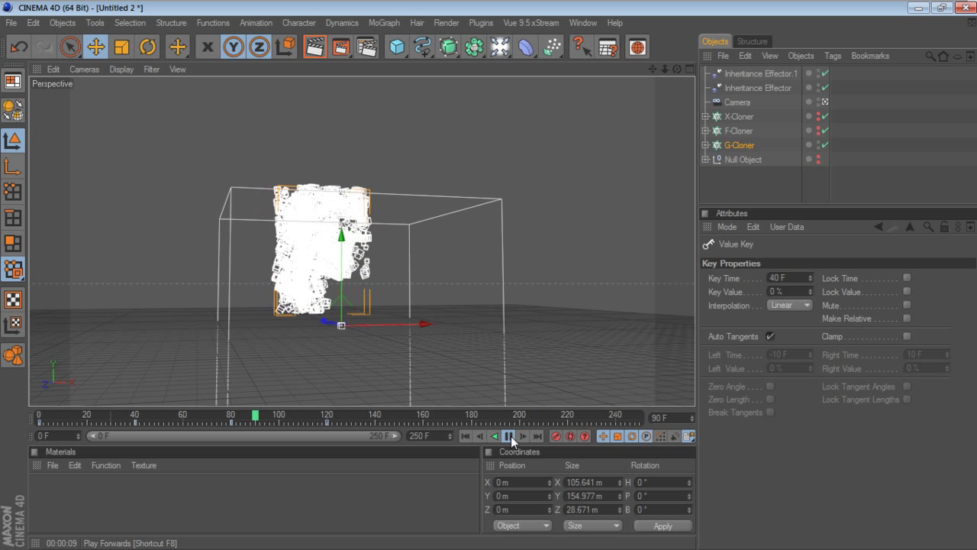
{"action": "left_click", "coordinate": [511, 436]}
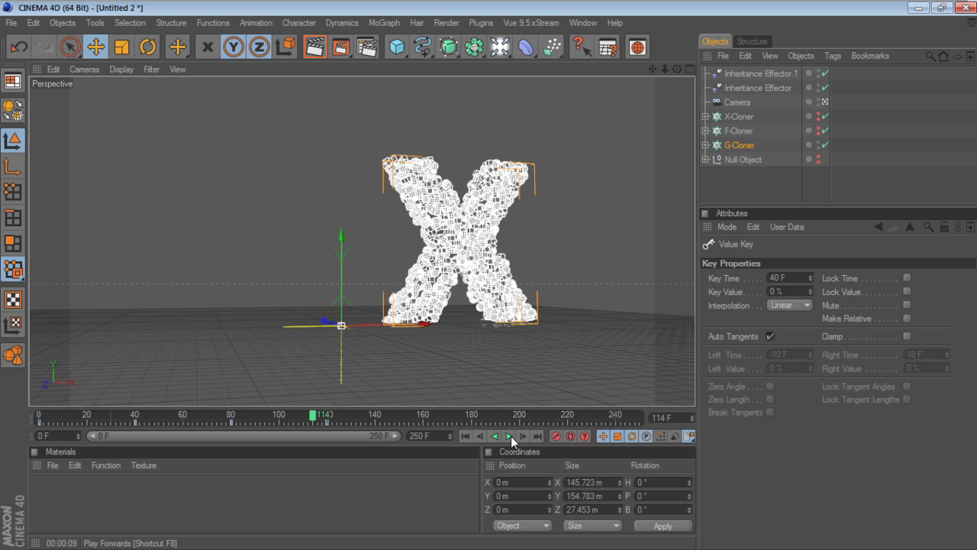
{"action": "left_click", "coordinate": [467, 436]}
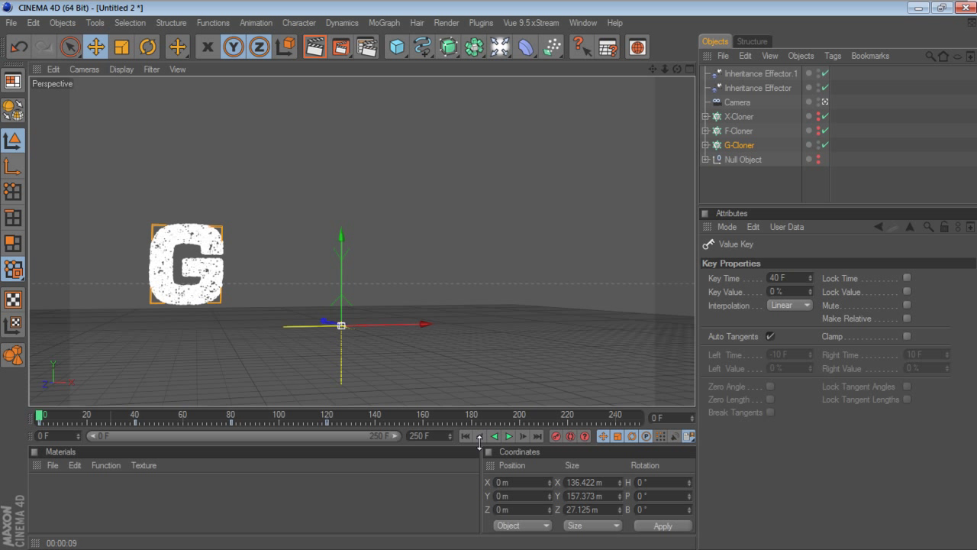
{"action": "left_click", "coordinate": [512, 439]}
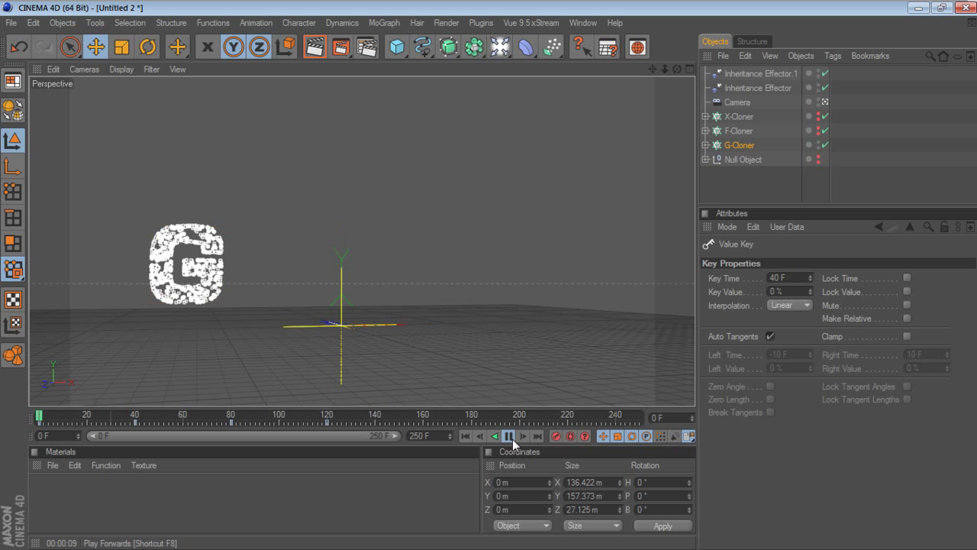
{"action": "left_click", "coordinate": [513, 441]}
{"action": "left_click", "coordinate": [464, 437]}
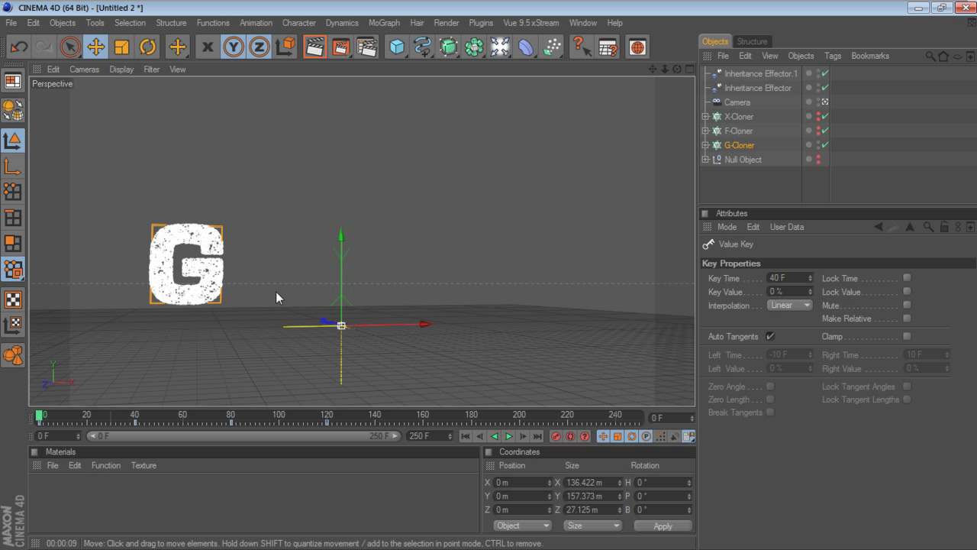
- Keyframe the camera's scale and rotation at frame 0
{"action": "left_click", "coordinate": [740, 104]}
{"action": "left_click", "coordinate": [741, 260]}
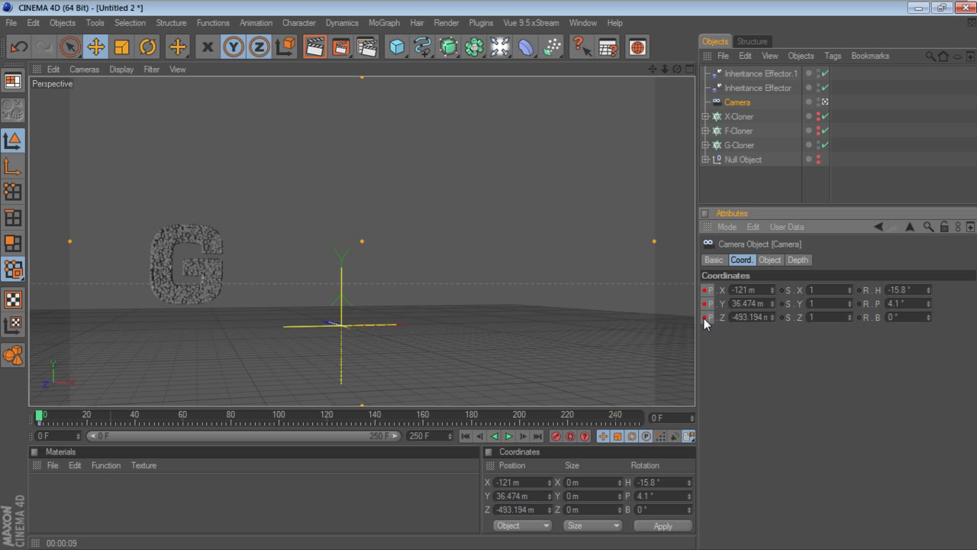
{"action": "left_click", "coordinate": [787, 318], "text": "ctrl"}
{"action": "left_click", "coordinate": [864, 316]}
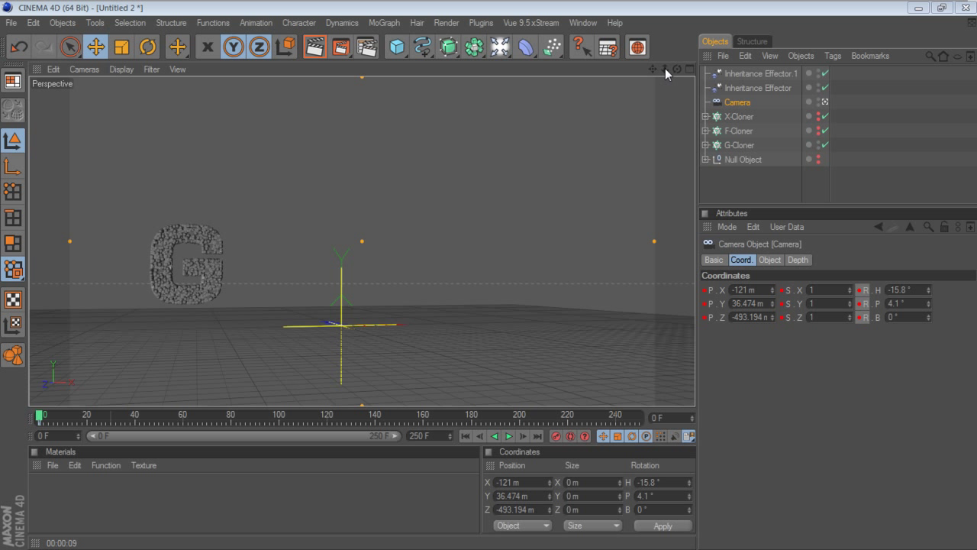
- Dolly the camera in on the G and key its position (X -224.014, Y 39.816, Z 370.07 m)
{"action": "mouse_move", "coordinate": [665, 68]}
{"action": "left_mouse_down"}
{"action": "mouse_move", "coordinate": [691, 68]}
{"action": "mouse_move", "coordinate": [642, 62]}
{"action": "mouse_move", "coordinate": [737, 70]}
{"action": "left_mouse_up"}
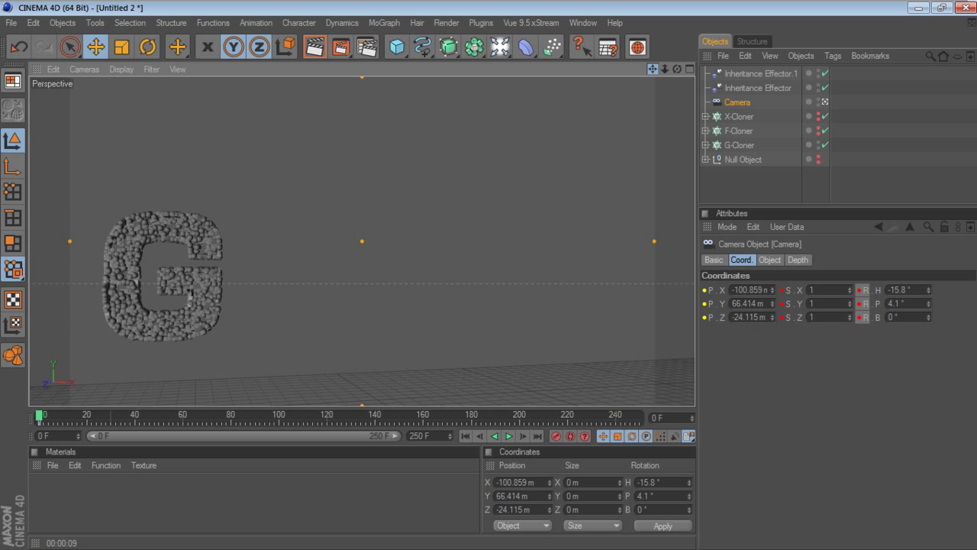
{"action": "left_click_drag", "start_coordinate": [652, 68], "coordinate": [655, 72]}
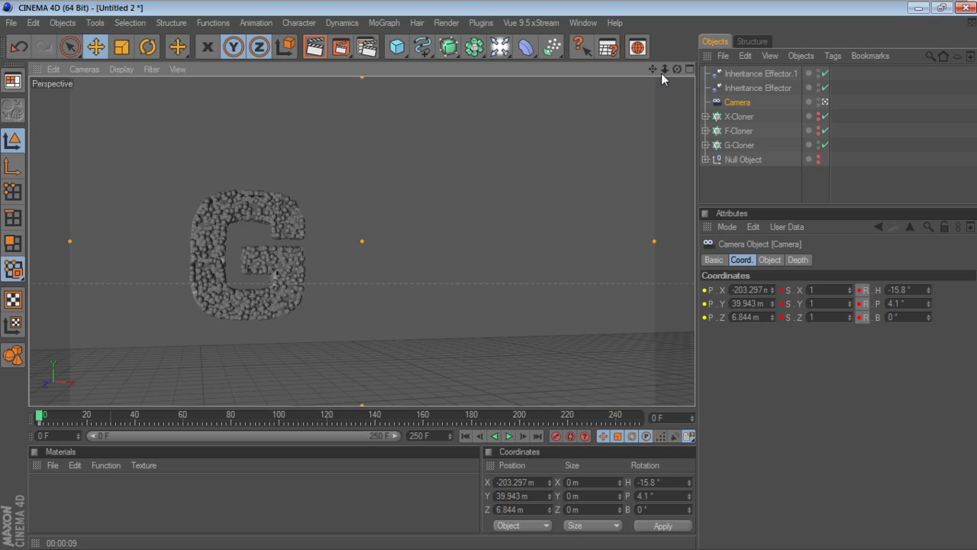
{"action": "mouse_move", "coordinate": [665, 68]}
{"action": "left_mouse_down"}
{"action": "mouse_move", "coordinate": [691, 68]}
{"action": "mouse_move", "coordinate": [490, 272]}
{"action": "left_mouse_up"}
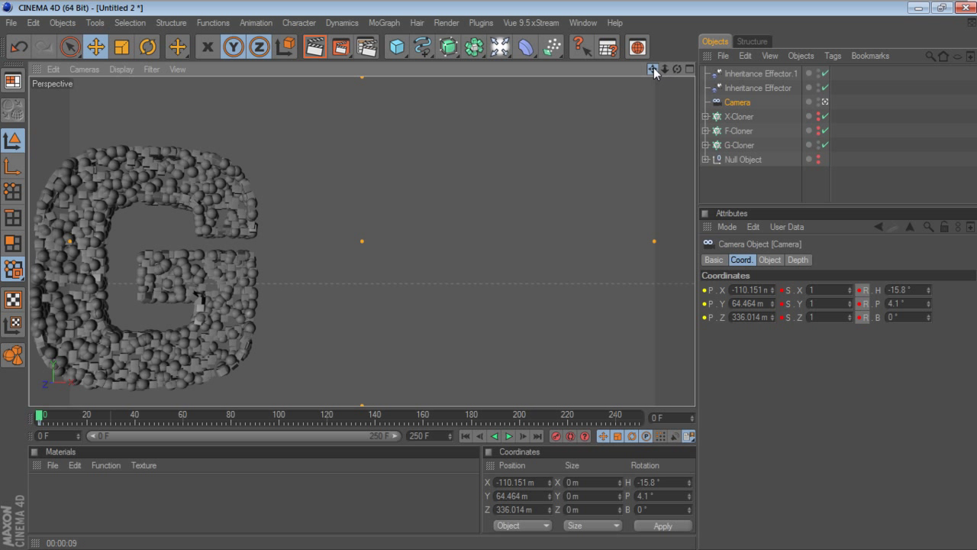
{"action": "left_click_drag", "start_coordinate": [653, 67], "coordinate": [824, 34]}
{"action": "left_click_drag", "start_coordinate": [653, 67], "coordinate": [687, 76]}
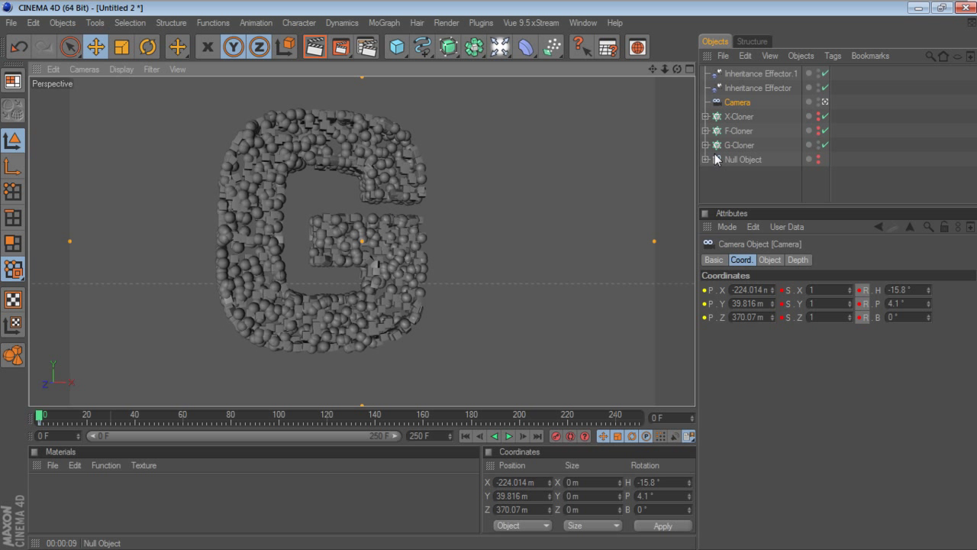
{"action": "left_click", "coordinate": [704, 303]}
{"action": "left_click", "coordinate": [705, 290]}
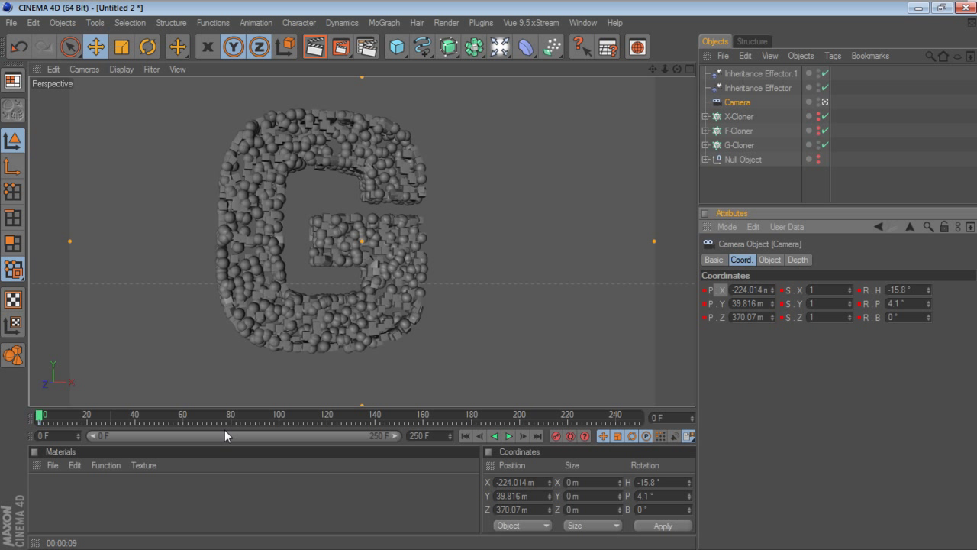
{"action": "left_click", "coordinate": [43, 416]}
- At frame 40, frame the camera close on the F and select its position, scale and rotation for keying
{"action": "left_click_drag", "start_coordinate": [44, 416], "coordinate": [105, 422]}
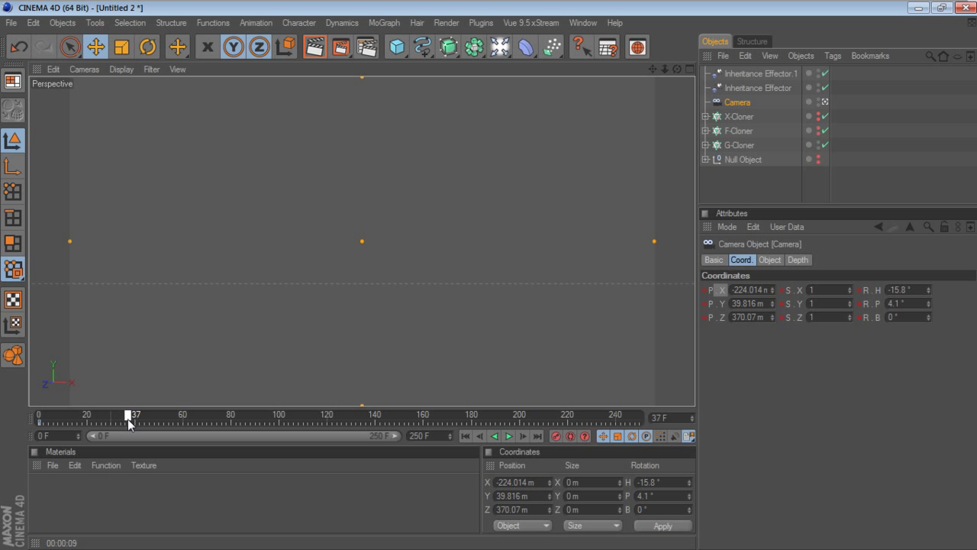
{"action": "left_click_drag", "start_coordinate": [133, 419], "coordinate": [136, 419]}
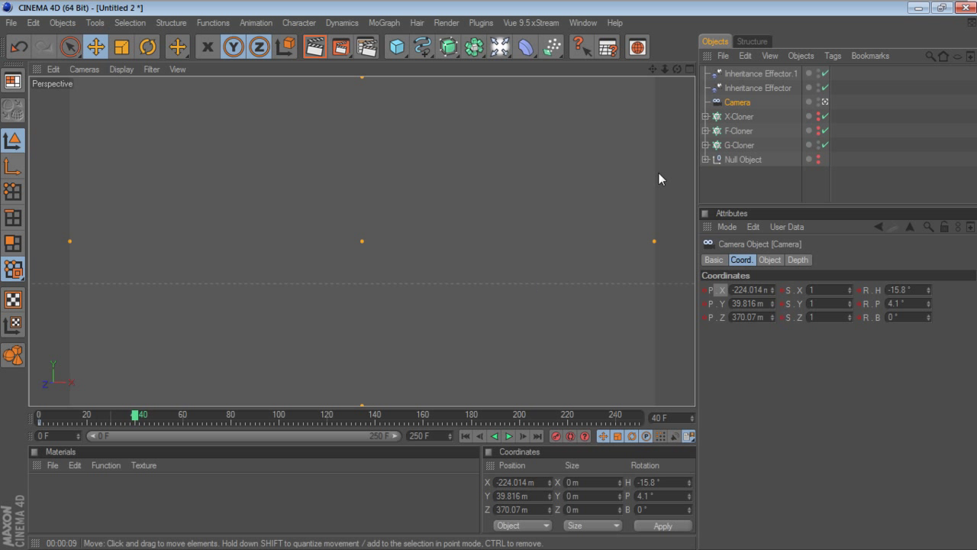
{"action": "left_click_drag", "start_coordinate": [664, 70], "coordinate": [663, 251]}
{"action": "left_click_drag", "start_coordinate": [653, 68], "coordinate": [397, 94]}
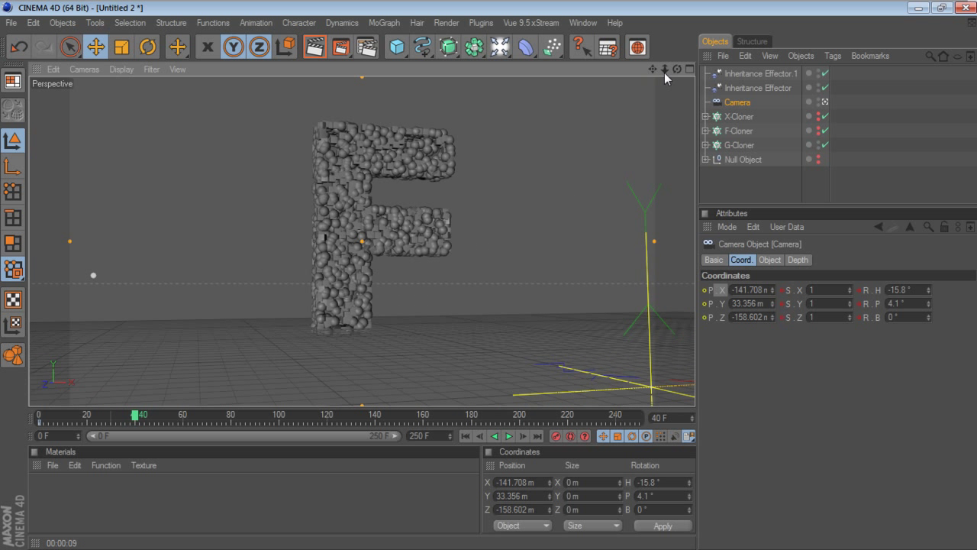
{"action": "scroll", "coordinate": [93, 274], "scroll_direction": "up", "scroll_amount": 5}
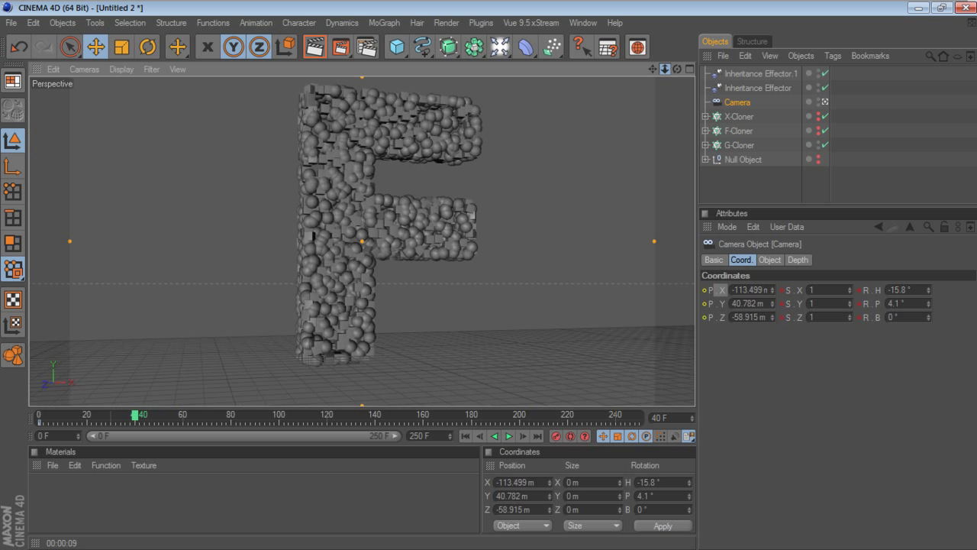
{"action": "left_click_drag", "start_coordinate": [664, 68], "coordinate": [648, 90]}
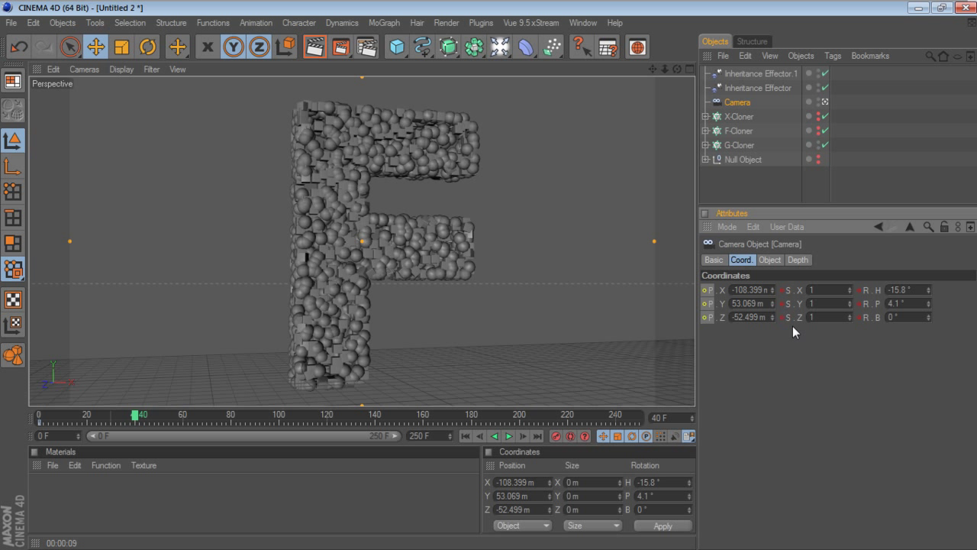
{"action": "left_click_drag", "start_coordinate": [788, 319], "coordinate": [786, 286]}
{"action": "left_click", "coordinate": [865, 318], "text": "shift"}
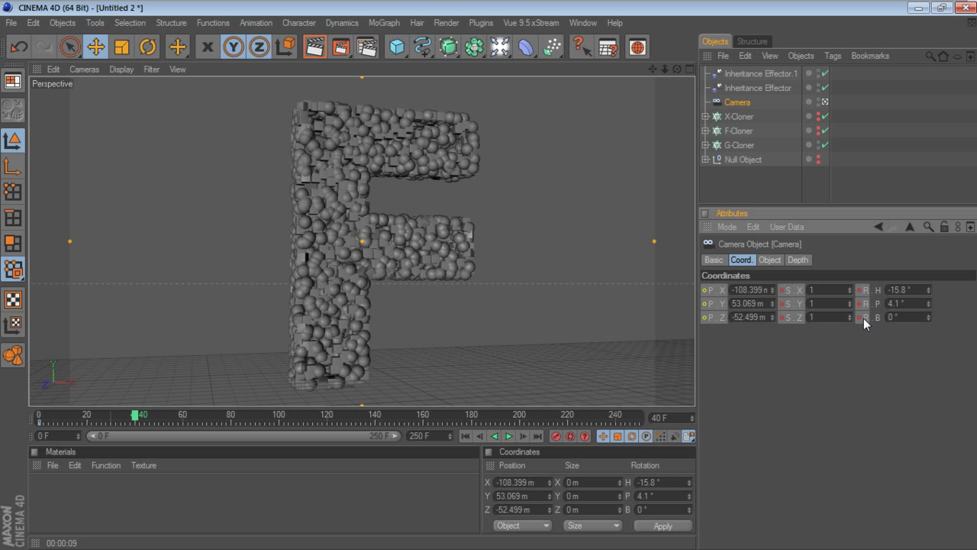
- Key the camera's same F-framing position again at frame 80
{"action": "left_click", "coordinate": [461, 436]}
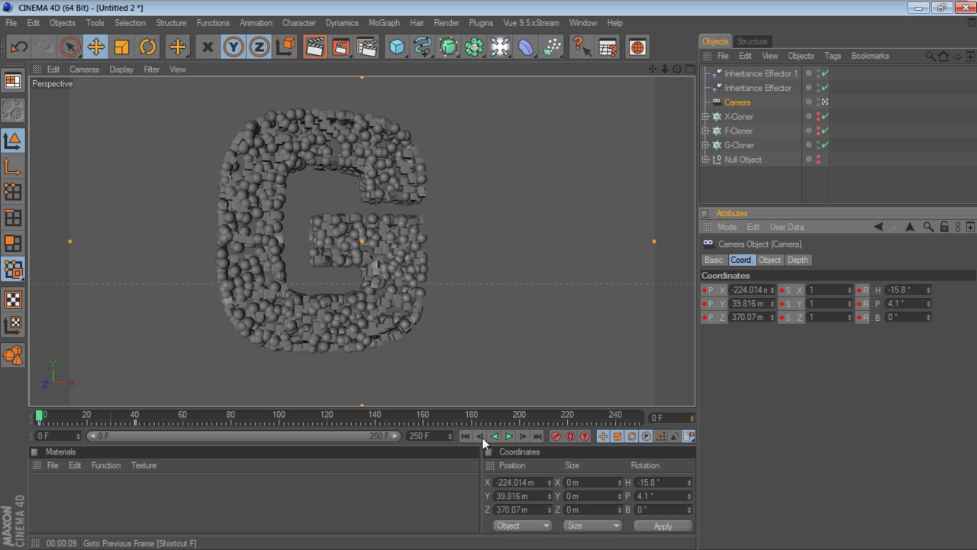
{"action": "left_click", "coordinate": [506, 438]}
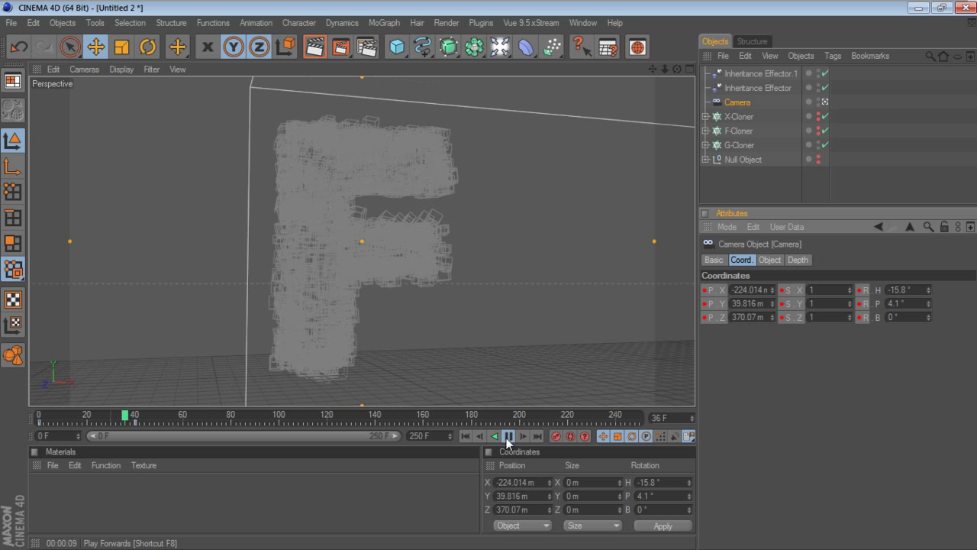
{"action": "left_click", "coordinate": [507, 437]}
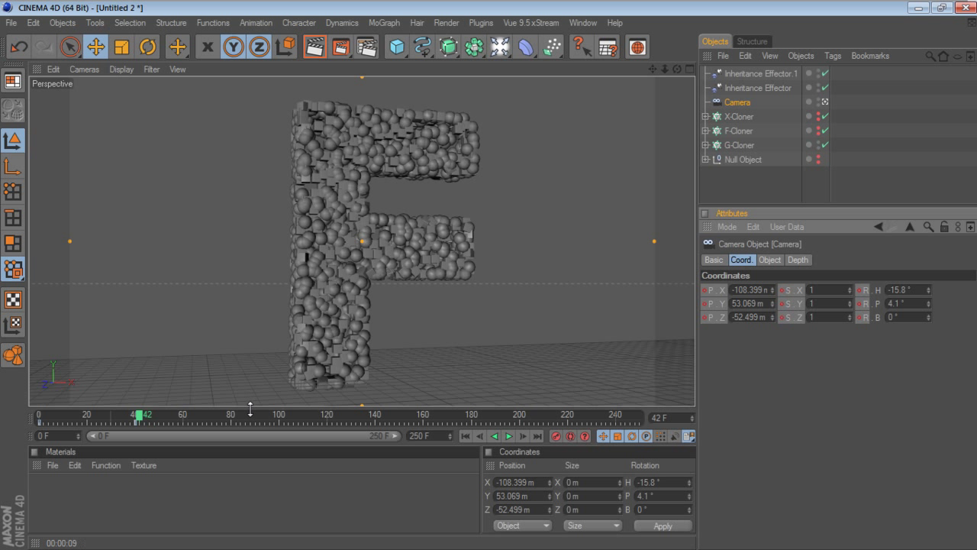
{"action": "left_click", "coordinate": [135, 416]}
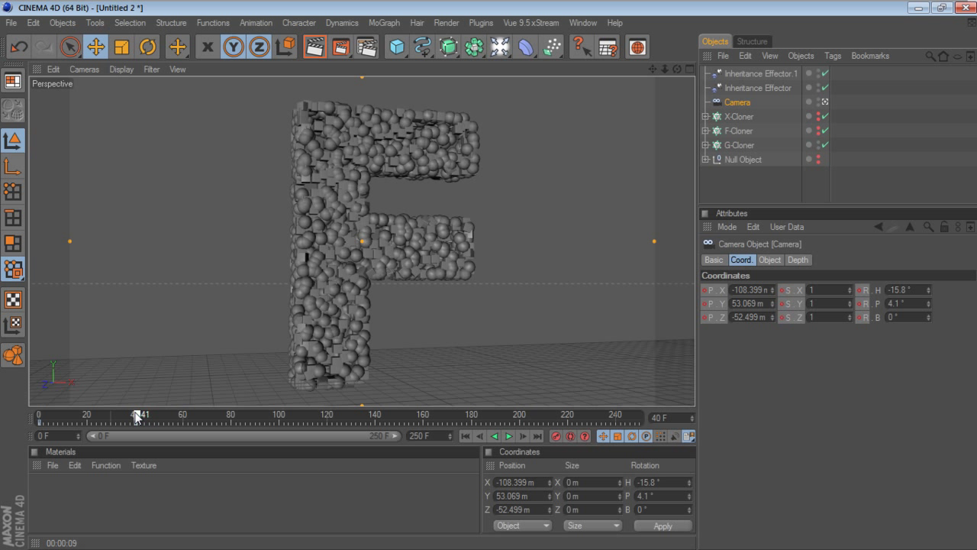
{"action": "left_click_drag", "start_coordinate": [136, 416], "coordinate": [210, 425]}
{"action": "left_click", "coordinate": [521, 436]}
{"action": "left_click", "coordinate": [706, 318], "text": "ctrl"}
- Preview the camera animation from frame 0, stopping at frame 97
{"action": "left_click_drag", "start_coordinate": [233, 419], "coordinate": [128, 429]}
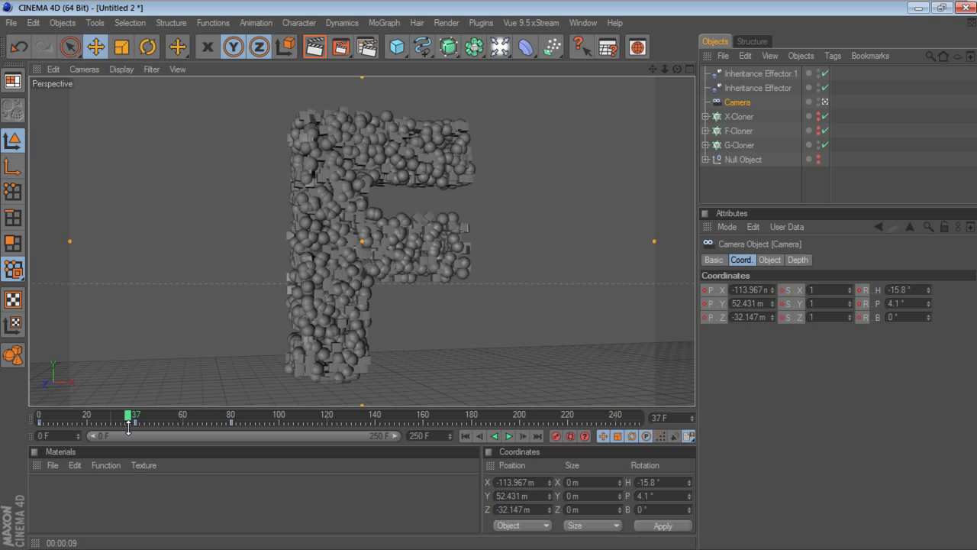
{"action": "left_click", "coordinate": [465, 436]}
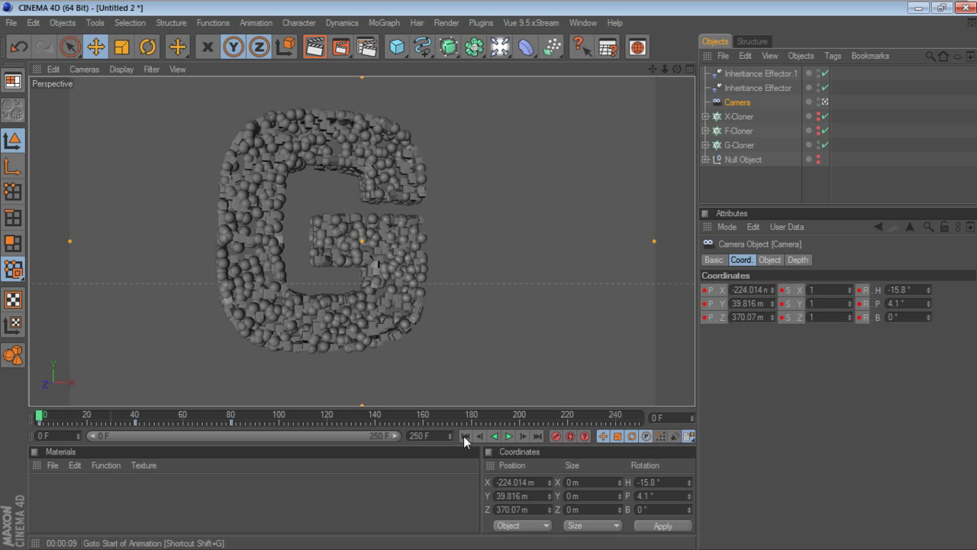
{"action": "left_click", "coordinate": [509, 436]}
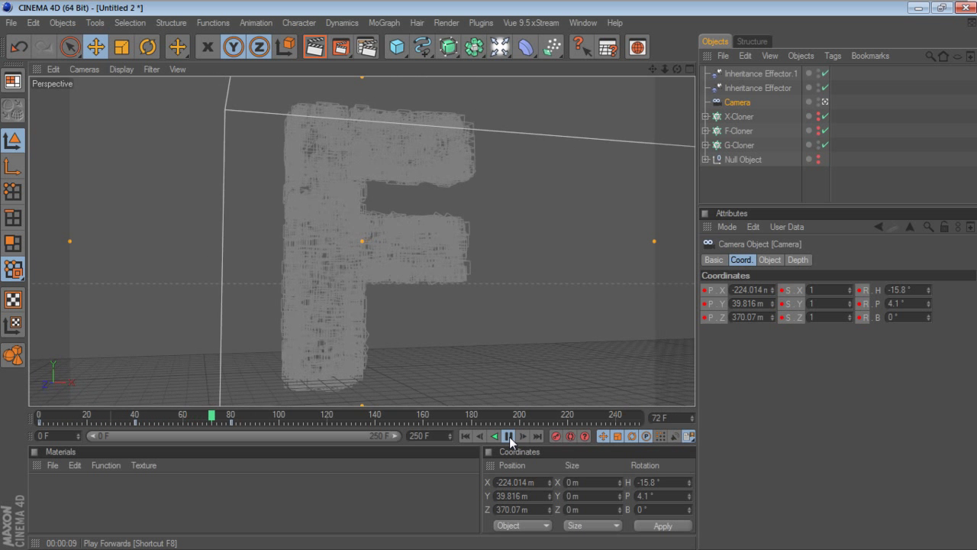
{"action": "left_click", "coordinate": [509, 436]}
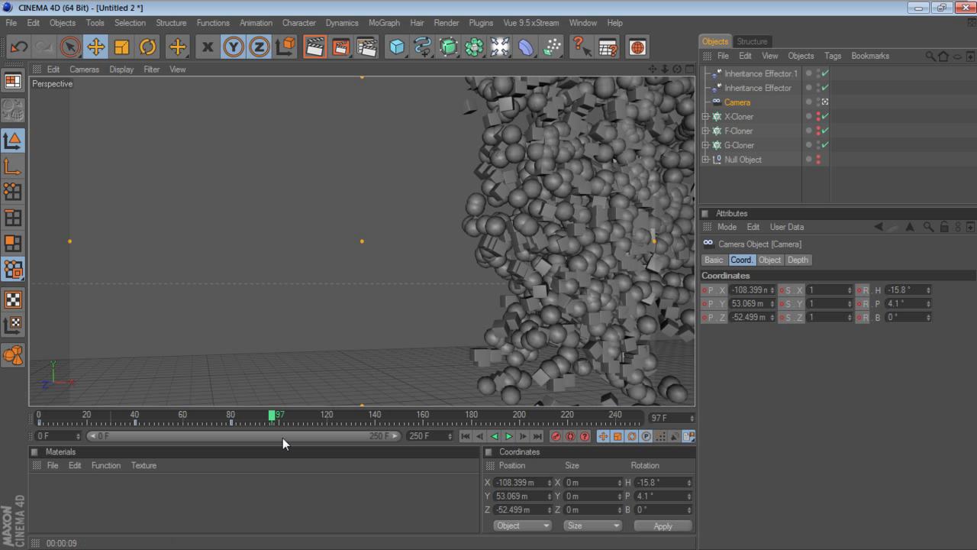
- At frame 120, frame the X and key camera position X 46.516, Y 48.947, Z -348.461 m
{"action": "left_click_drag", "start_coordinate": [272, 416], "coordinate": [312, 419]}
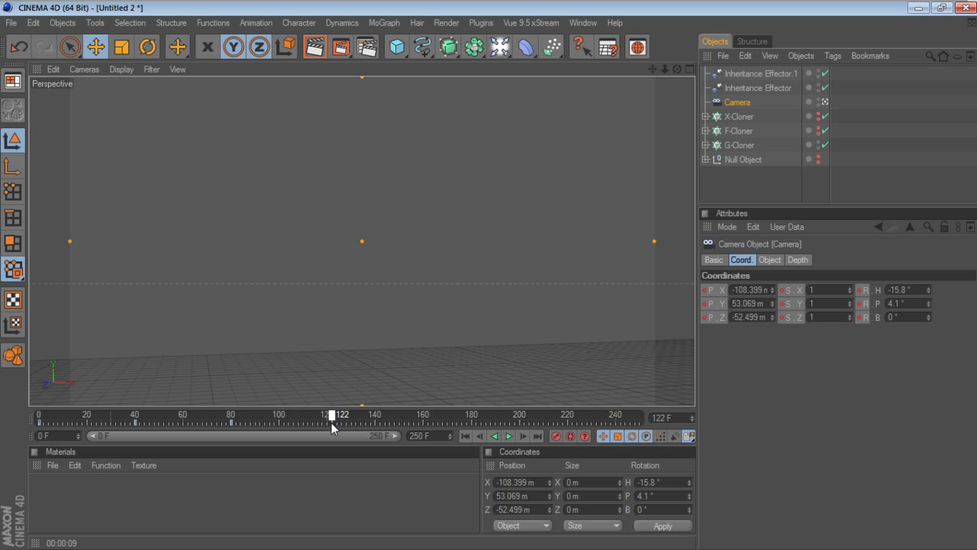
{"action": "left_click_drag", "start_coordinate": [665, 69], "coordinate": [661, 106]}
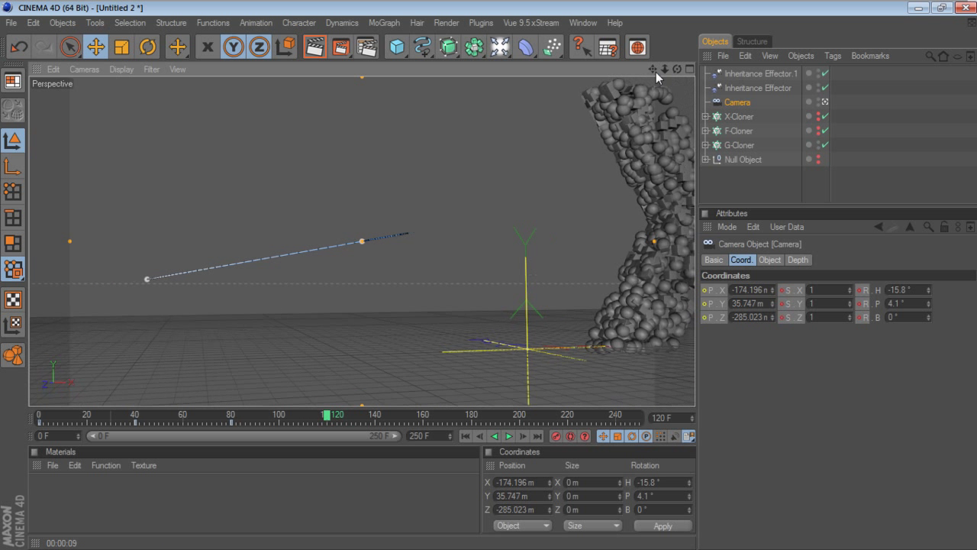
{"action": "left_click_drag", "start_coordinate": [653, 69], "coordinate": [580, 84]}
{"action": "left_click_drag", "start_coordinate": [652, 69], "coordinate": [458, 76]}
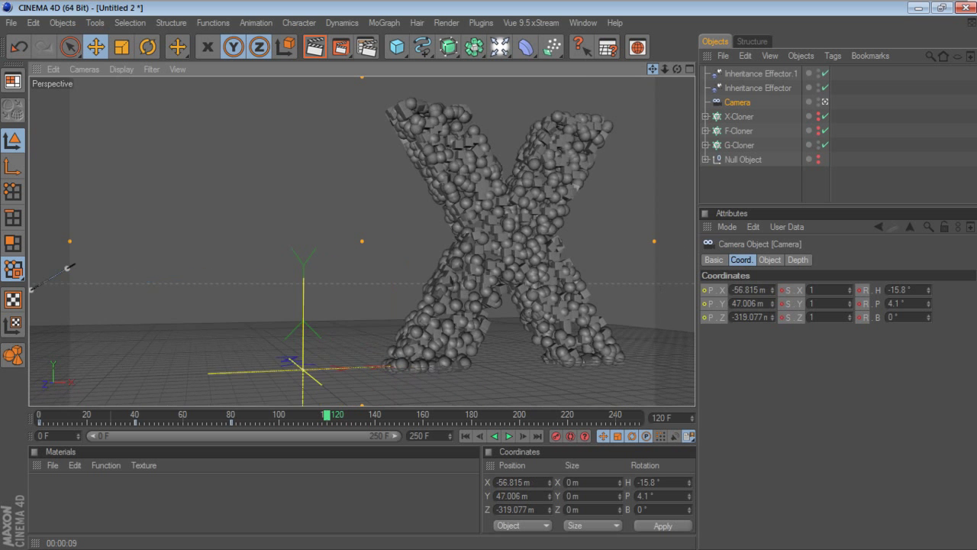
{"action": "left_click_drag", "start_coordinate": [653, 69], "coordinate": [747, 117]}
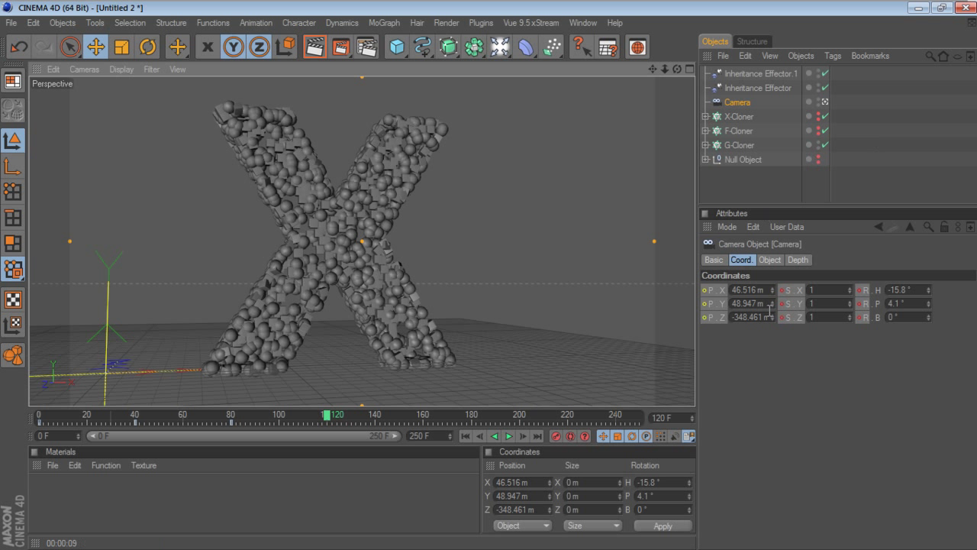
{"action": "left_click", "coordinate": [703, 317], "text": "ctrl"}
{"action": "mouse_move", "coordinate": [327, 416]}
{"action": "left_mouse_down"}
{"action": "mouse_move", "coordinate": [224, 429]}
{"action": "mouse_move", "coordinate": [325, 421]}
{"action": "left_mouse_up"}
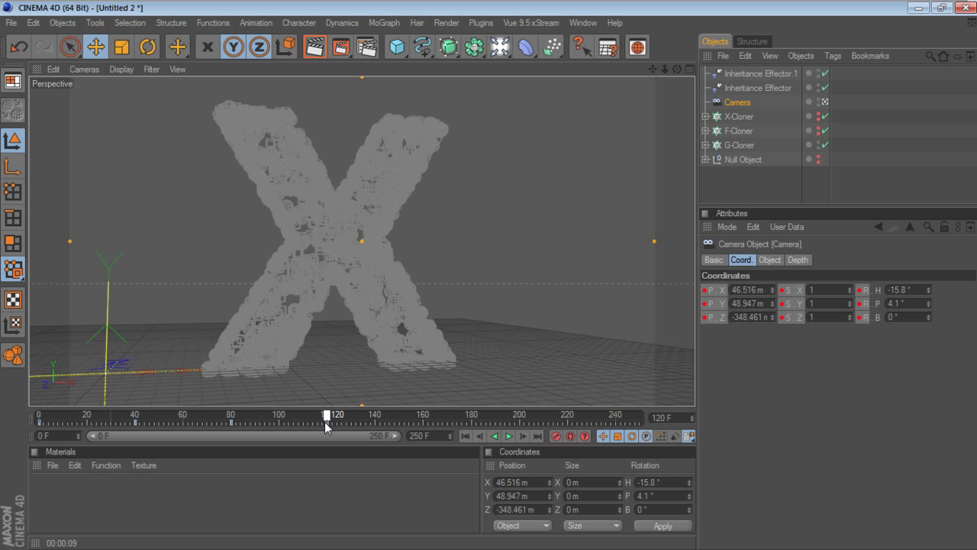
{"action": "left_click", "coordinate": [466, 436]}
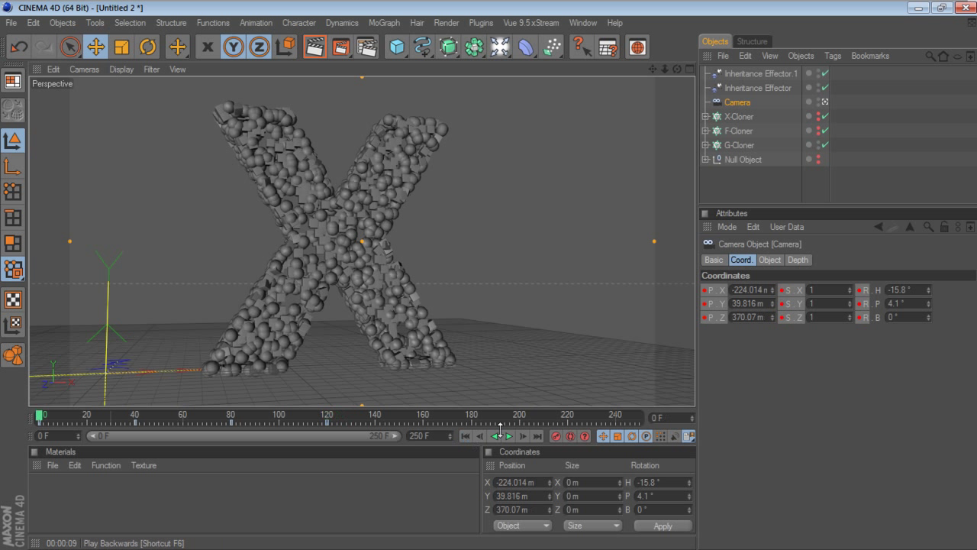
{"action": "left_click", "coordinate": [722, 168]}
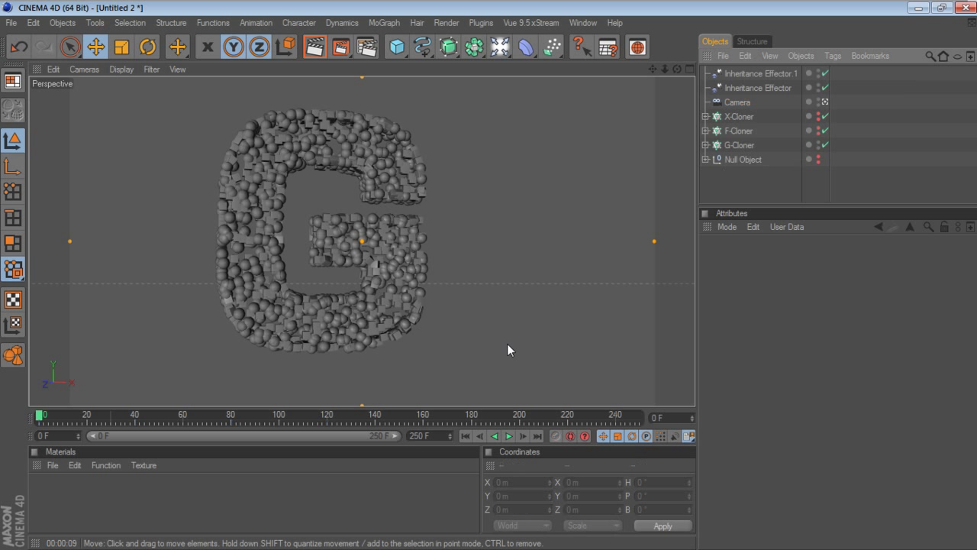
{"action": "left_click", "coordinate": [509, 435]}
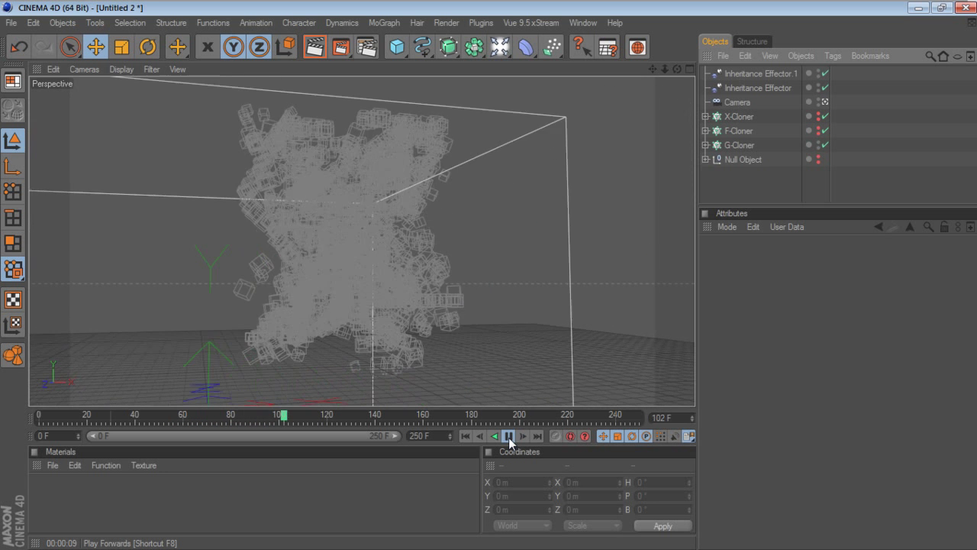
{"action": "left_click", "coordinate": [509, 437]}
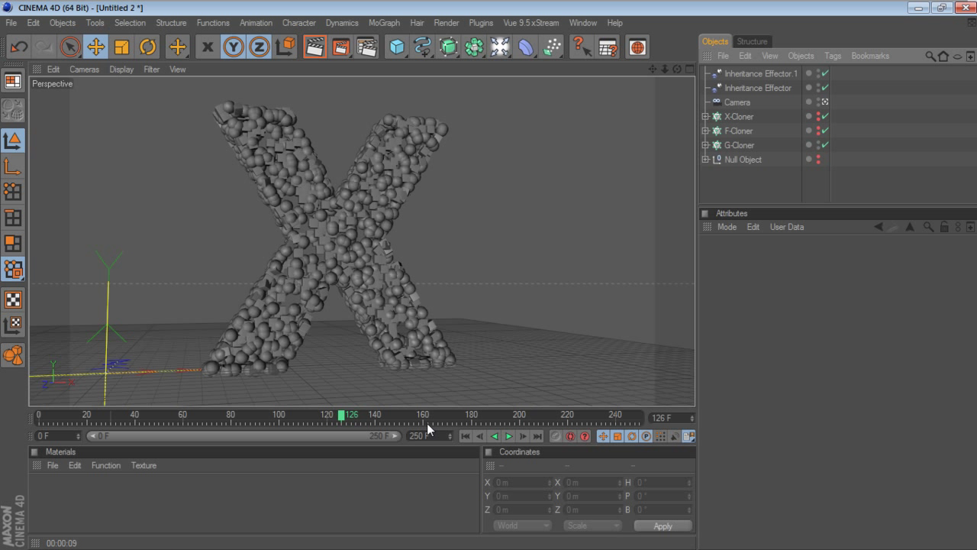
{"action": "left_click", "coordinate": [342, 412]}
{"action": "mouse_move", "coordinate": [317, 413]}
{"action": "left_mouse_down"}
{"action": "mouse_move", "coordinate": [79, 451]}
{"action": "mouse_move", "coordinate": [100, 448]}
{"action": "left_mouse_up"}
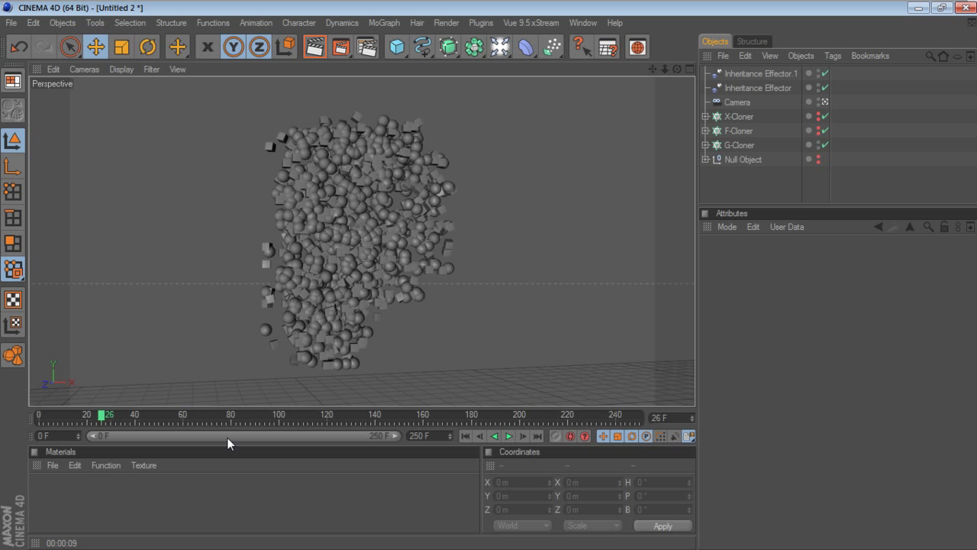
- Maximise the Top view and pan it to follow the camera along its path
{"action": "left_click", "coordinate": [686, 71]}
{"action": "left_click", "coordinate": [686, 71]}
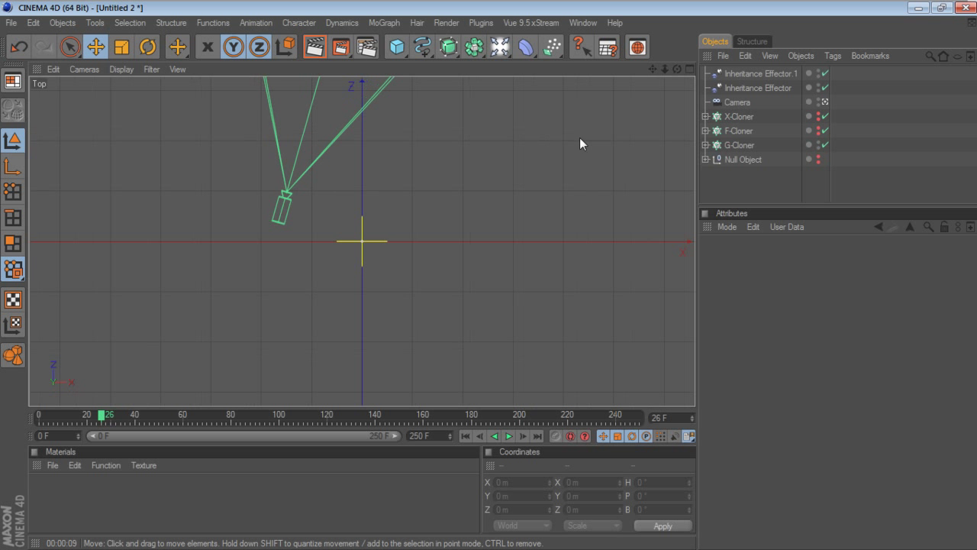
{"action": "mouse_move", "coordinate": [652, 69]}
{"action": "left_mouse_down"}
{"action": "mouse_move", "coordinate": [640, 298]}
{"action": "mouse_move", "coordinate": [664, 252]}
{"action": "left_mouse_up"}
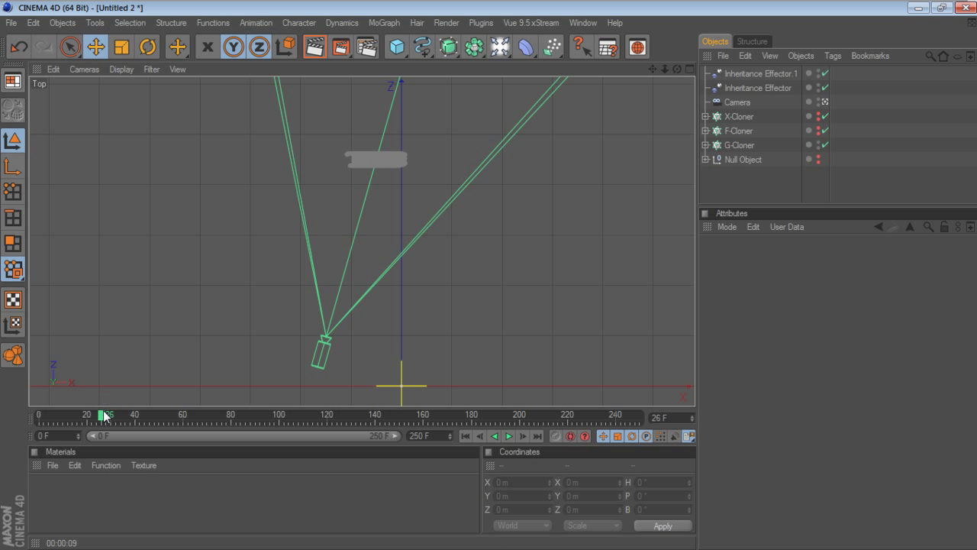
{"action": "mouse_move", "coordinate": [104, 415]}
{"action": "left_mouse_down"}
{"action": "mouse_move", "coordinate": [163, 415]}
{"action": "mouse_move", "coordinate": [72, 416]}
{"action": "mouse_move", "coordinate": [109, 419]}
{"action": "mouse_move", "coordinate": [36, 436]}
{"action": "left_mouse_up"}
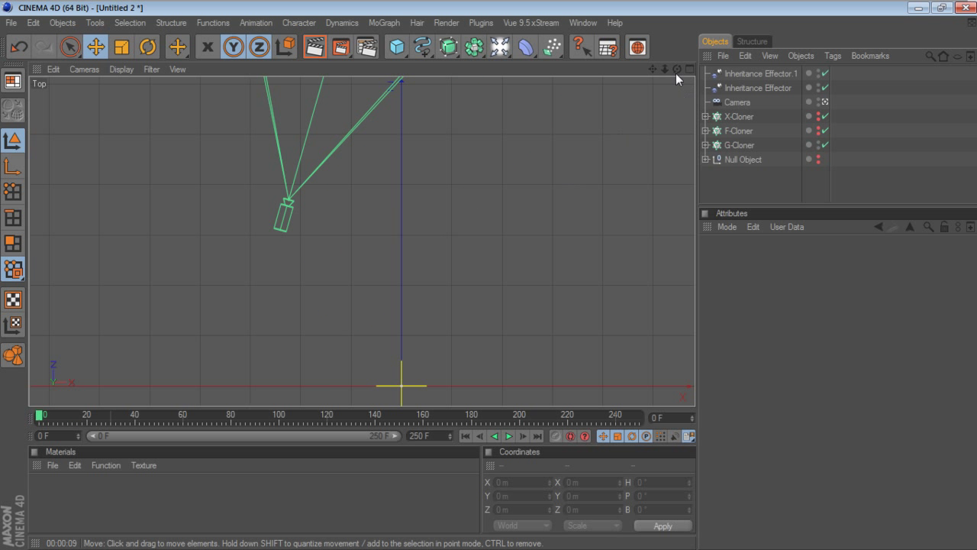
{"action": "mouse_move", "coordinate": [652, 69]}
{"action": "left_mouse_down"}
{"action": "mouse_move", "coordinate": [678, 233]}
{"action": "mouse_move", "coordinate": [603, 146]}
{"action": "left_mouse_up"}
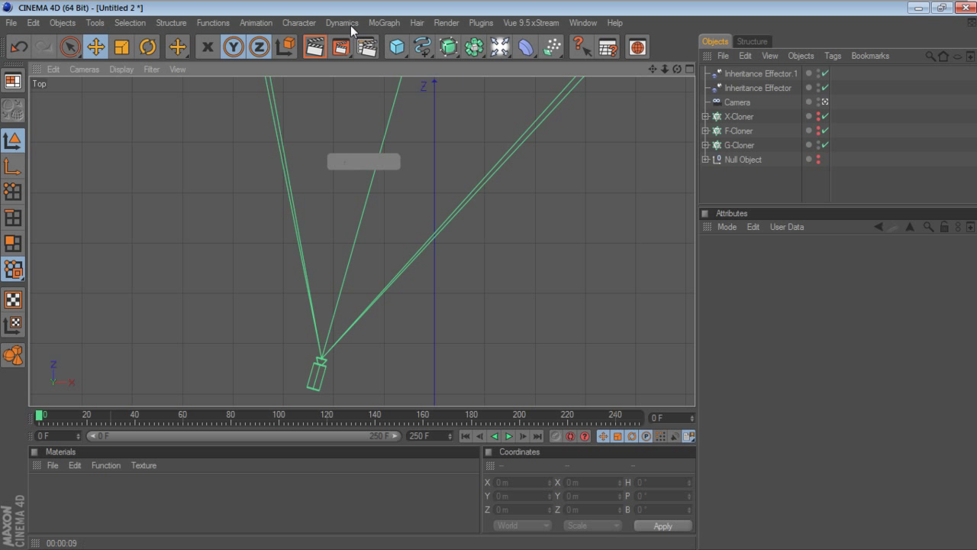
{"action": "left_click", "coordinate": [384, 22]}
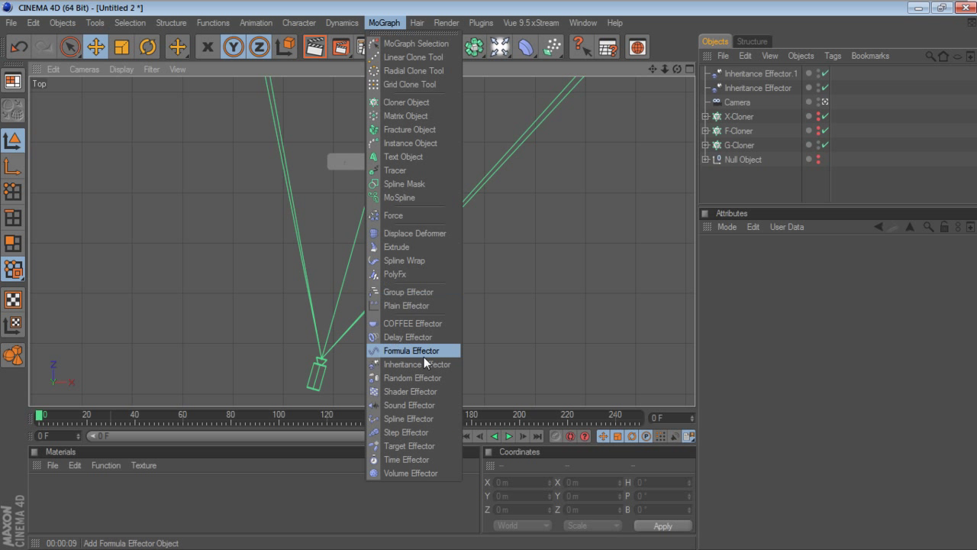
- Add a Plain Effector and set its falloff shape to Box
{"action": "left_click", "coordinate": [414, 306]}
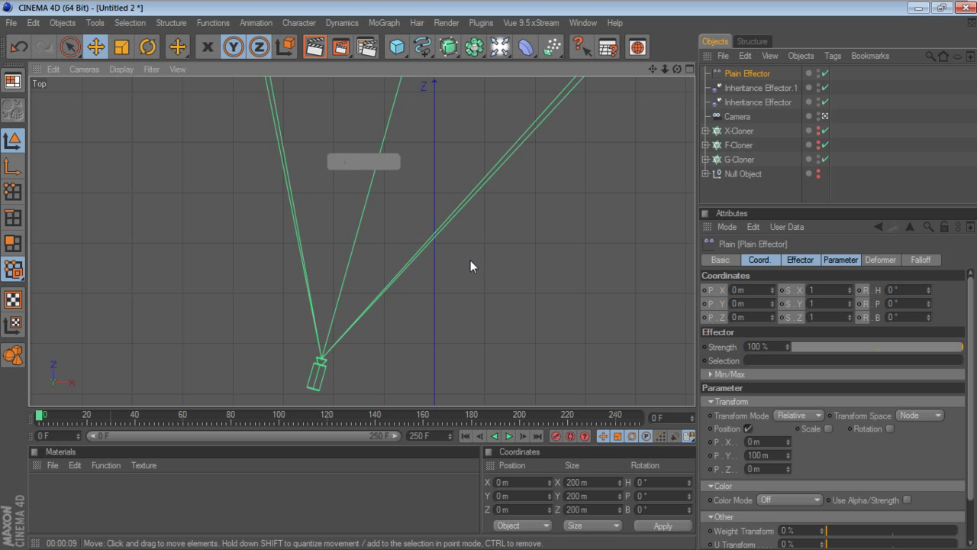
{"action": "left_click", "coordinate": [921, 260]}
{"action": "left_click", "coordinate": [758, 290]}
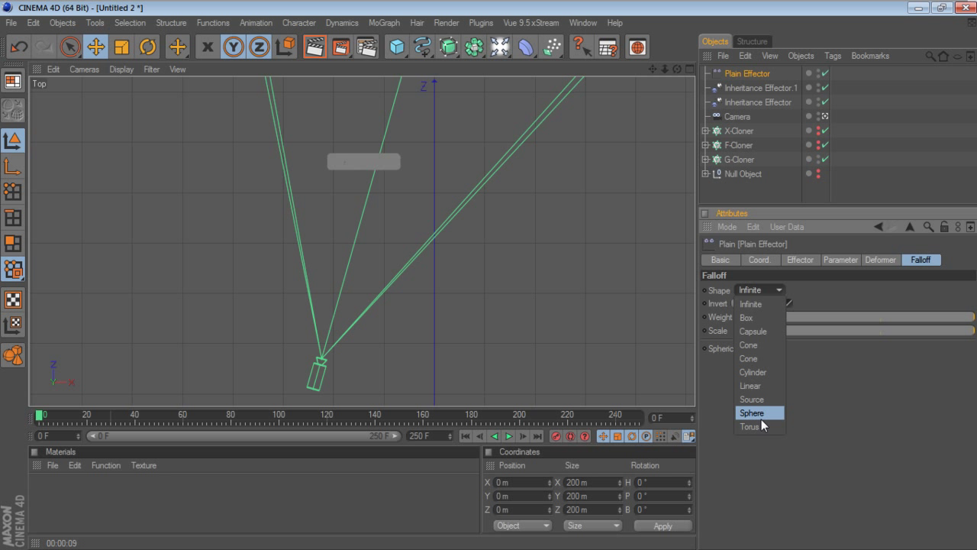
{"action": "left_click", "coordinate": [748, 317]}
- Move the falloff box toward the letter clones, to X -139.838 m, Z 618.237 m
{"action": "scroll", "coordinate": [561, 191], "scroll_direction": "down", "scroll_amount": 2}
{"action": "scroll", "coordinate": [561, 193], "scroll_direction": "down", "scroll_amount": 2}
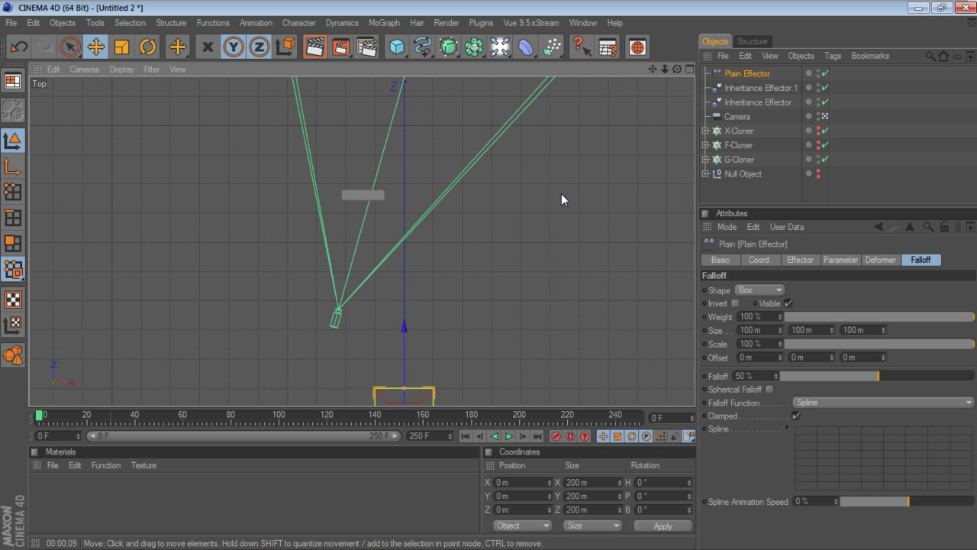
{"action": "left_click_drag", "start_coordinate": [403, 342], "coordinate": [402, 190]}
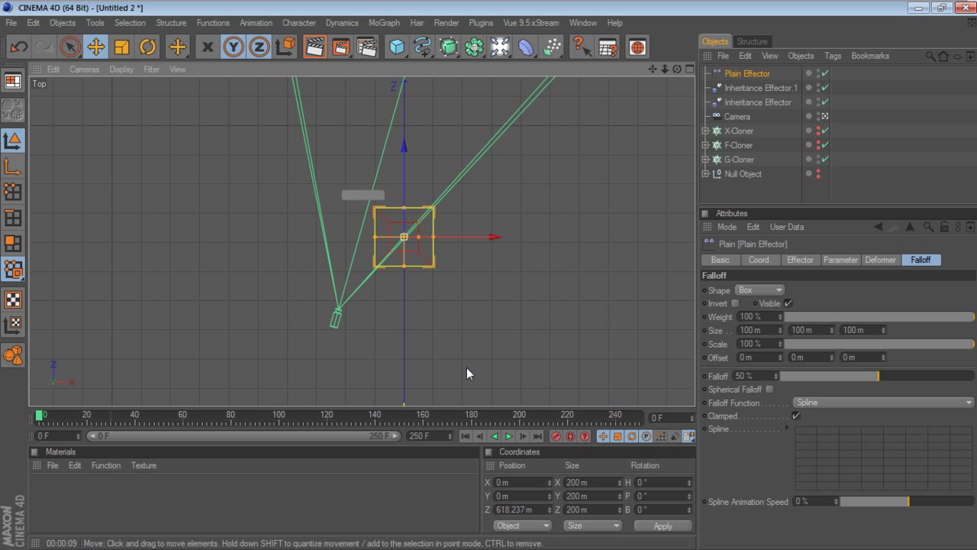
{"action": "mouse_move", "coordinate": [496, 237]}
{"action": "left_mouse_down"}
{"action": "mouse_move", "coordinate": [449, 237]}
{"action": "mouse_move", "coordinate": [467, 236]}
{"action": "left_mouse_up"}
{"action": "left_click_drag", "start_coordinate": [41, 416], "coordinate": [40, 416]}
- Drag the Plain Effector into the G-Cloner's Effectors list, then scrub the early frames to check
{"action": "left_click", "coordinate": [737, 158]}
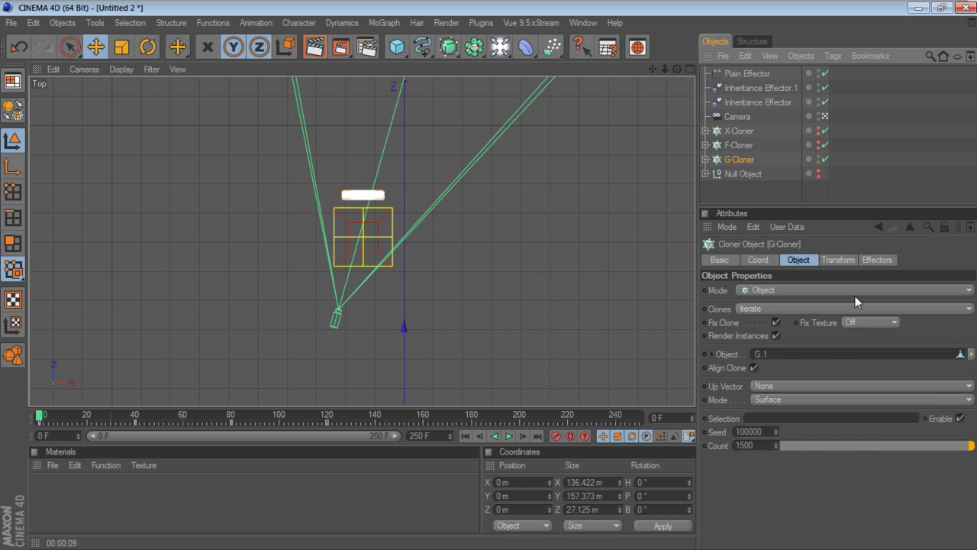
{"action": "left_click", "coordinate": [876, 260]}
{"action": "left_click_drag", "start_coordinate": [754, 74], "coordinate": [787, 332]}
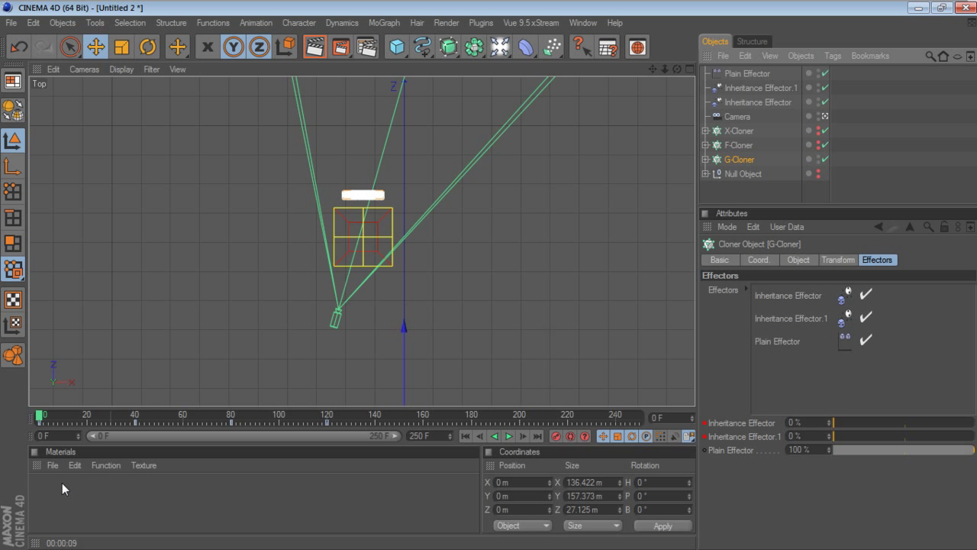
{"action": "left_click_drag", "start_coordinate": [37, 416], "coordinate": [67, 413]}
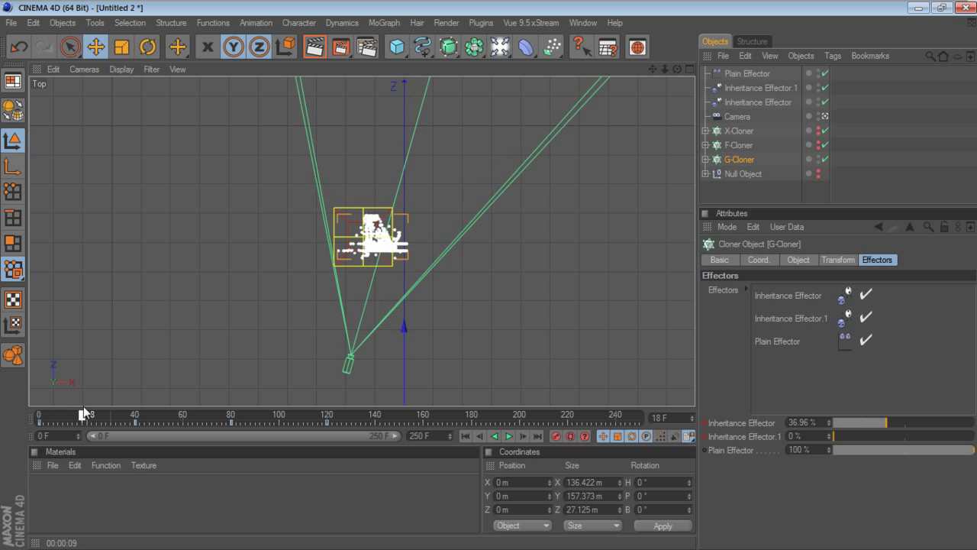
{"action": "left_click_drag", "start_coordinate": [67, 414], "coordinate": [25, 428]}
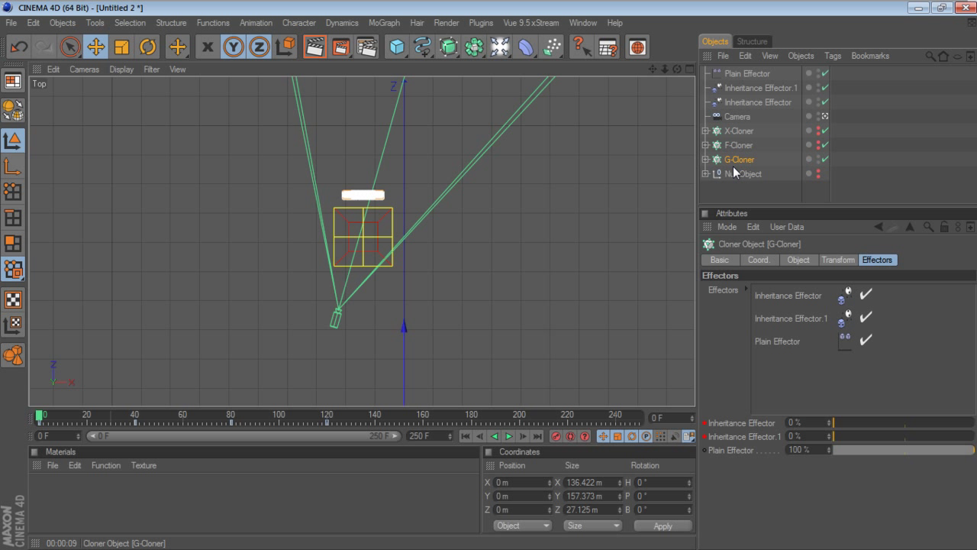
- Preview the G's burst to frame 19 in a maximized Perspective view, then select Plain Effector
{"action": "left_click", "coordinate": [689, 68]}
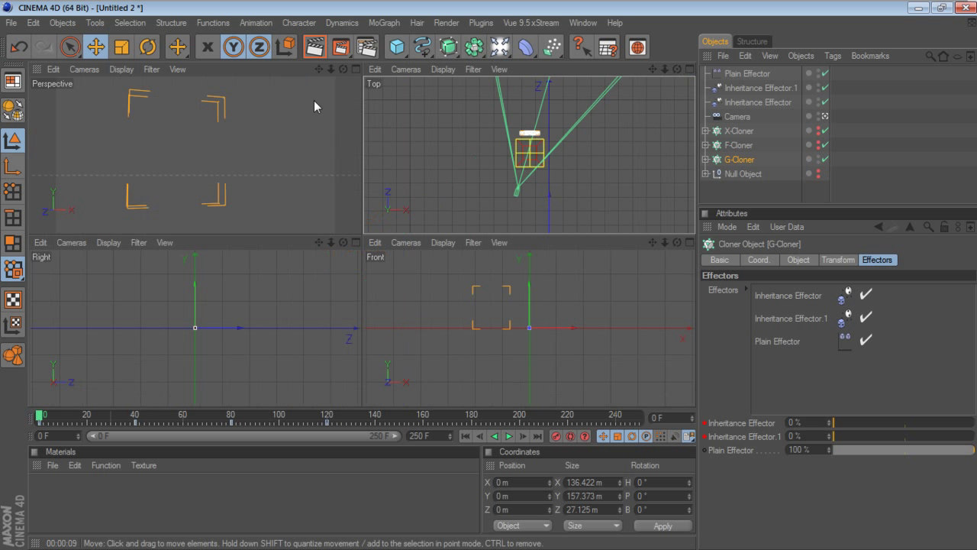
{"action": "left_click", "coordinate": [356, 69]}
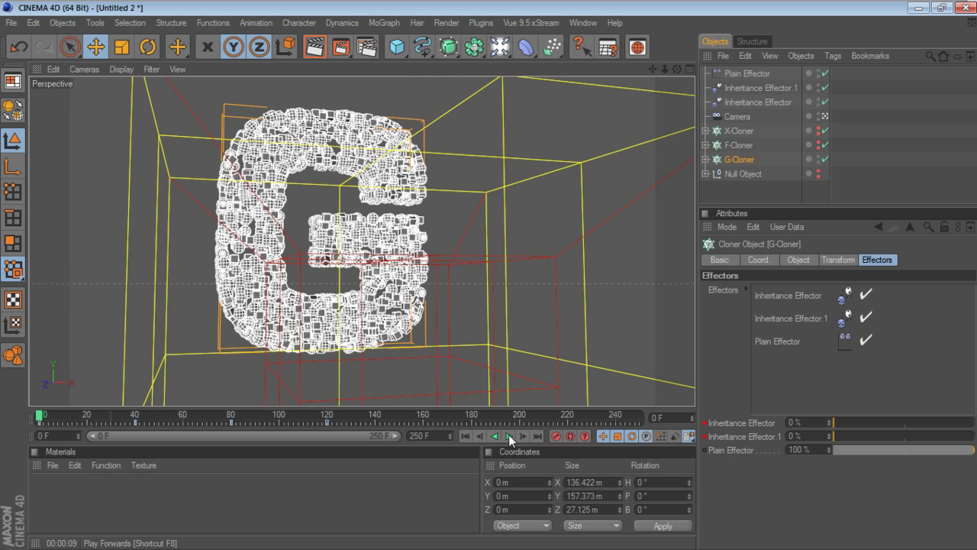
{"action": "left_click", "coordinate": [508, 434]}
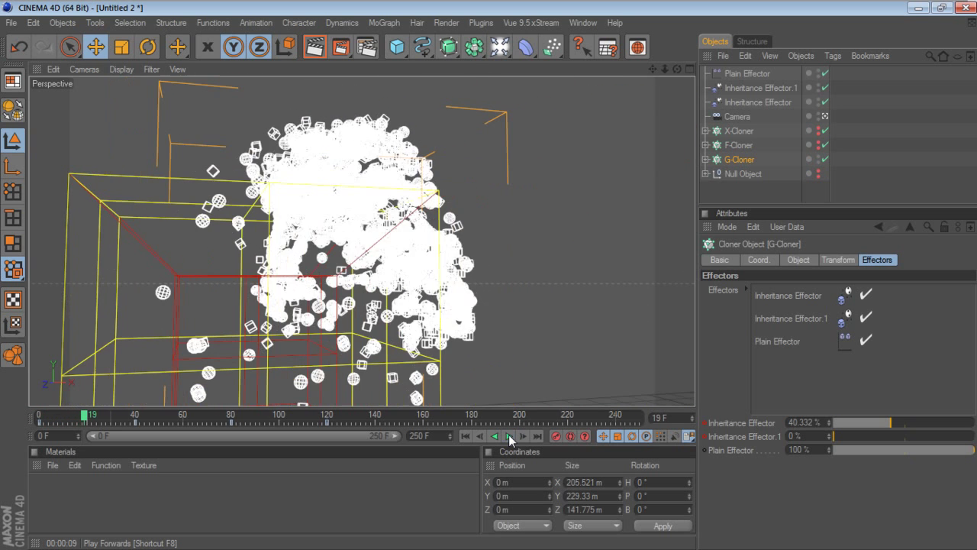
{"action": "left_click", "coordinate": [508, 435]}
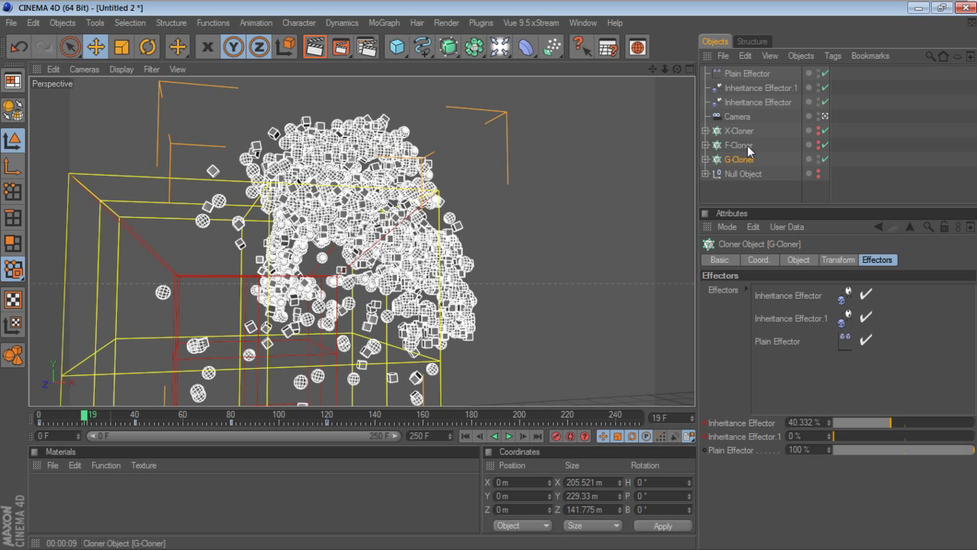
{"action": "left_click", "coordinate": [748, 74]}
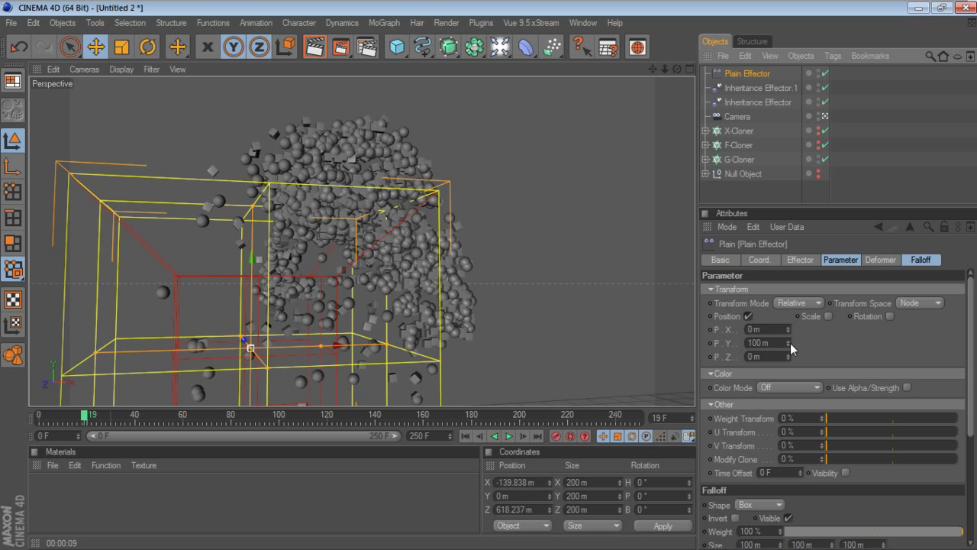
- Set the Plain Effector position offset to P.Z 138 m and P.Y 10 m
{"action": "mouse_move", "coordinate": [786, 355]}
{"action": "left_mouse_down"}
{"action": "mouse_move", "coordinate": [786, 328]}
{"action": "mouse_move", "coordinate": [788, 386]}
{"action": "mouse_move", "coordinate": [788, 358]}
{"action": "left_mouse_up"}
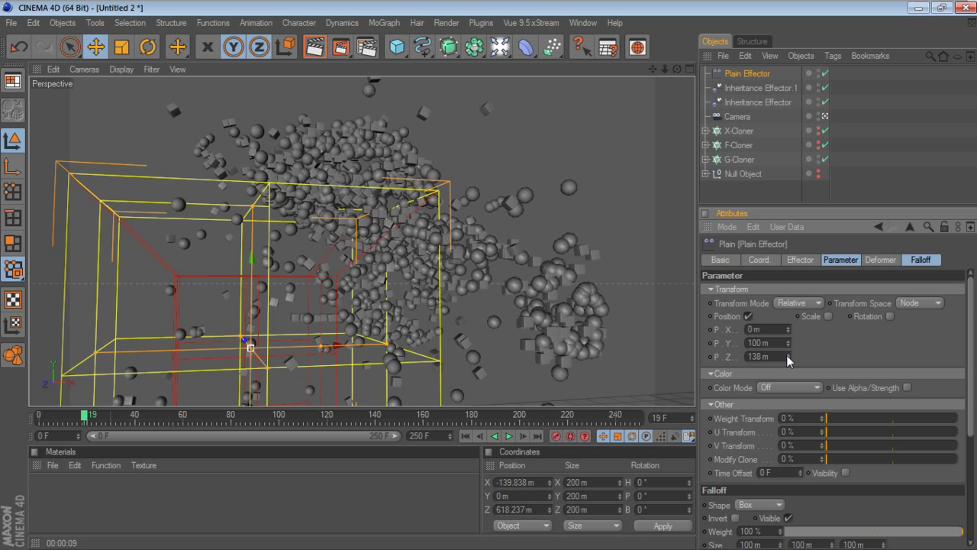
{"action": "left_click_drag", "start_coordinate": [787, 342], "coordinate": [788, 419]}
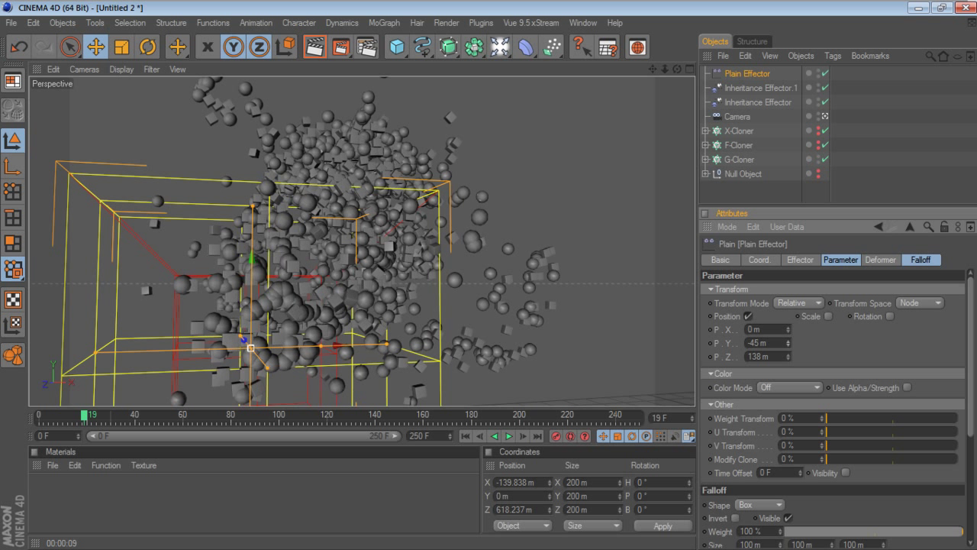
{"action": "left_click_drag", "start_coordinate": [788, 342], "coordinate": [788, 295]}
{"action": "type", "text": "10"}
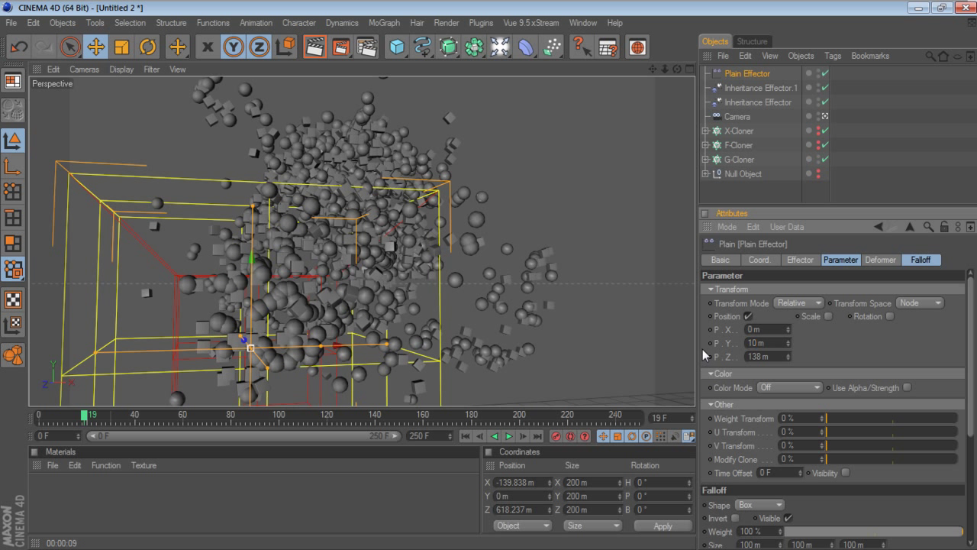
{"action": "key", "text": "Return"}
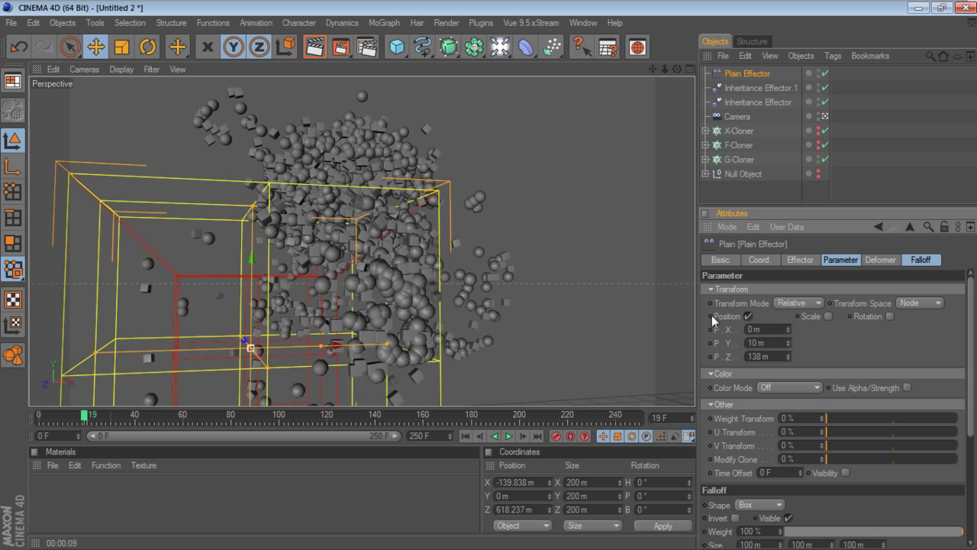
- Enable the effector's rotation with R.H 37°, R.P 114° and R.B 38°
{"action": "left_click", "coordinate": [890, 316]}
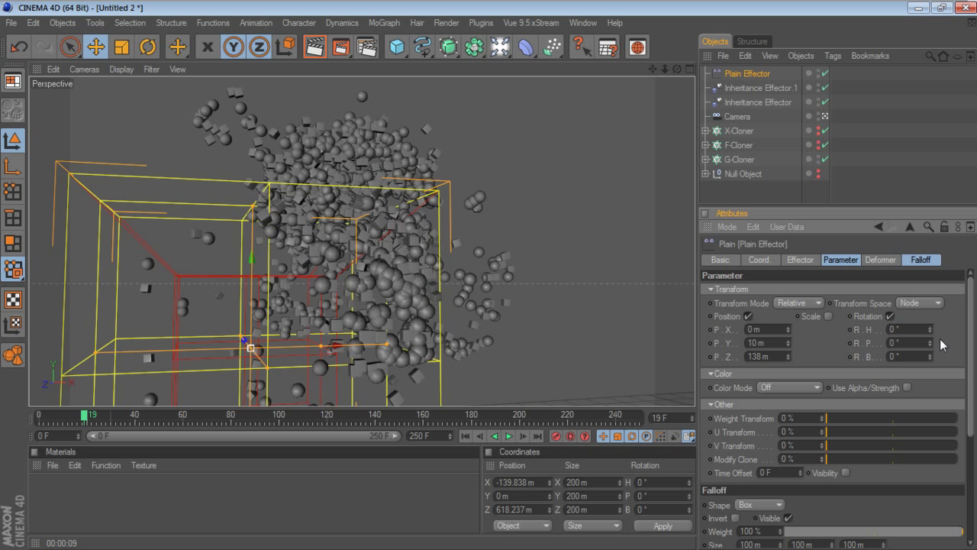
{"action": "left_click", "coordinate": [928, 341]}
{"action": "mouse_move", "coordinate": [928, 342]}
{"action": "left_mouse_down"}
{"action": "mouse_move", "coordinate": [929, 326]}
{"action": "mouse_move", "coordinate": [930, 345]}
{"action": "left_mouse_up"}
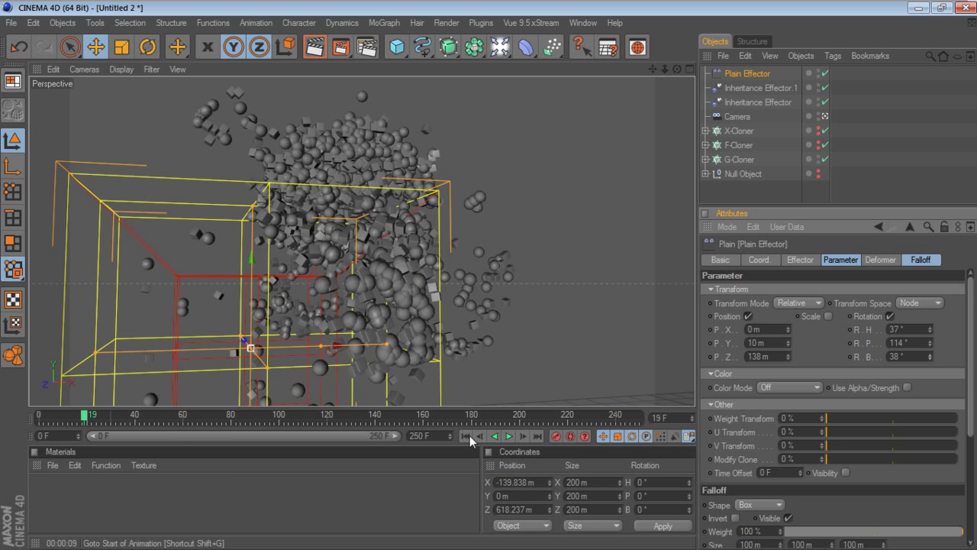
- Replay the G-to-F morph from the start and step it frame by frame to frame 30
{"action": "left_click", "coordinate": [465, 436]}
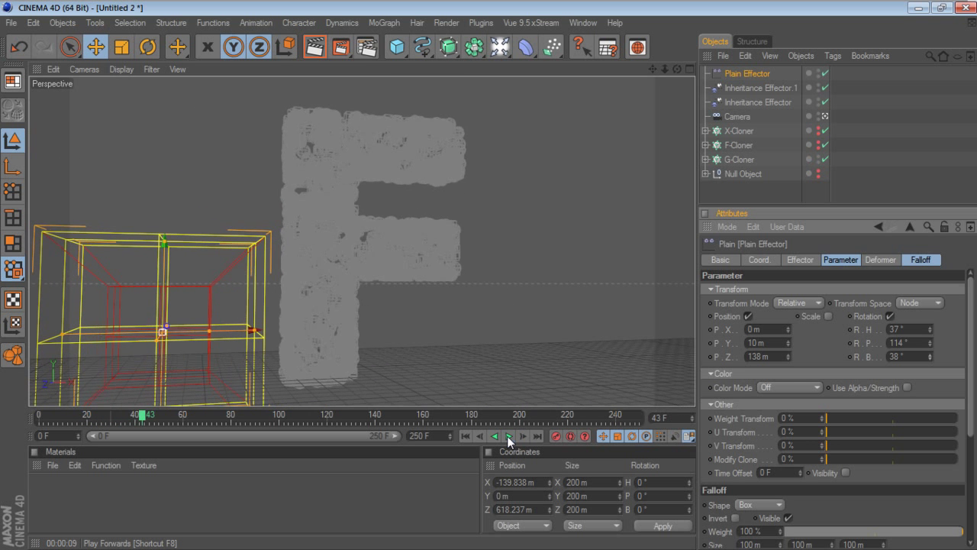
{"action": "left_click", "coordinate": [508, 436]}
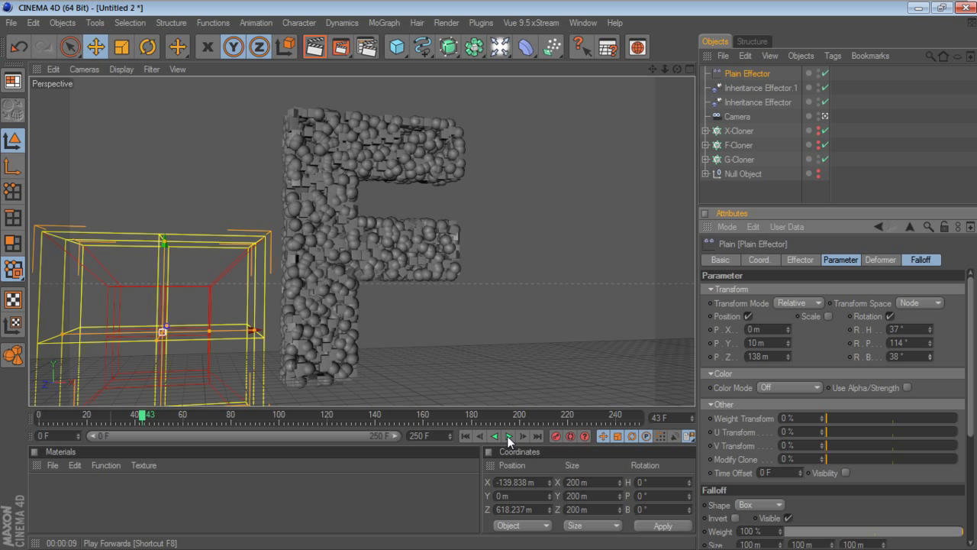
{"action": "left_click", "coordinate": [465, 436]}
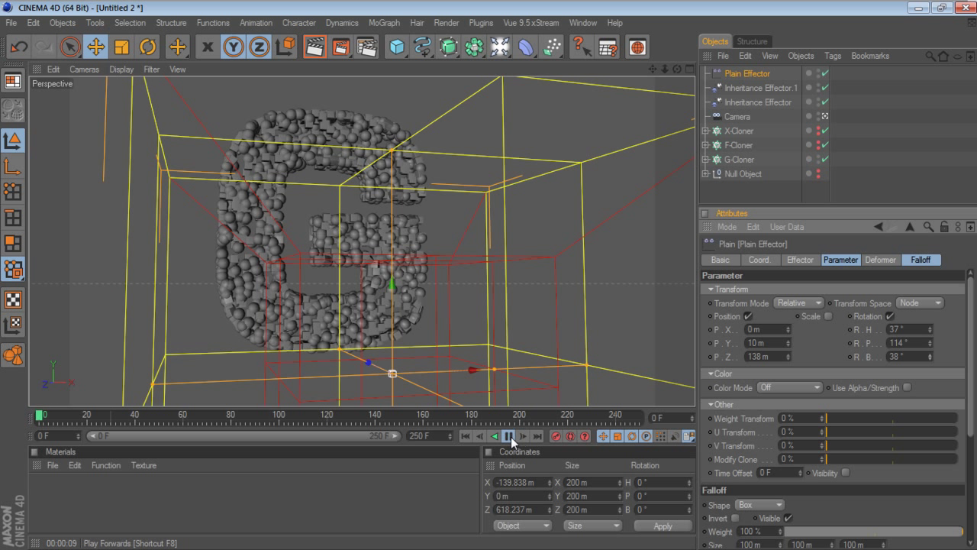
{"action": "left_click", "coordinate": [510, 437]}
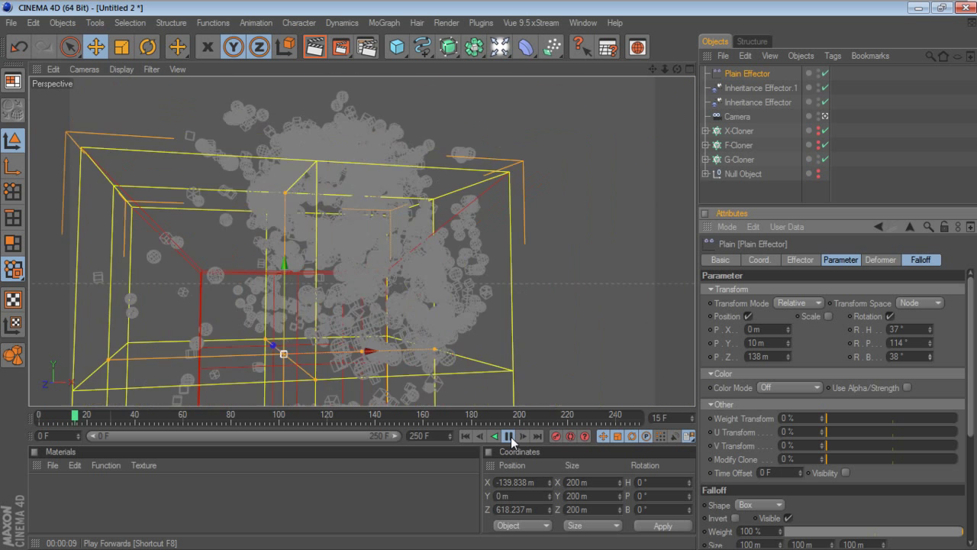
{"action": "left_click", "coordinate": [511, 437]}
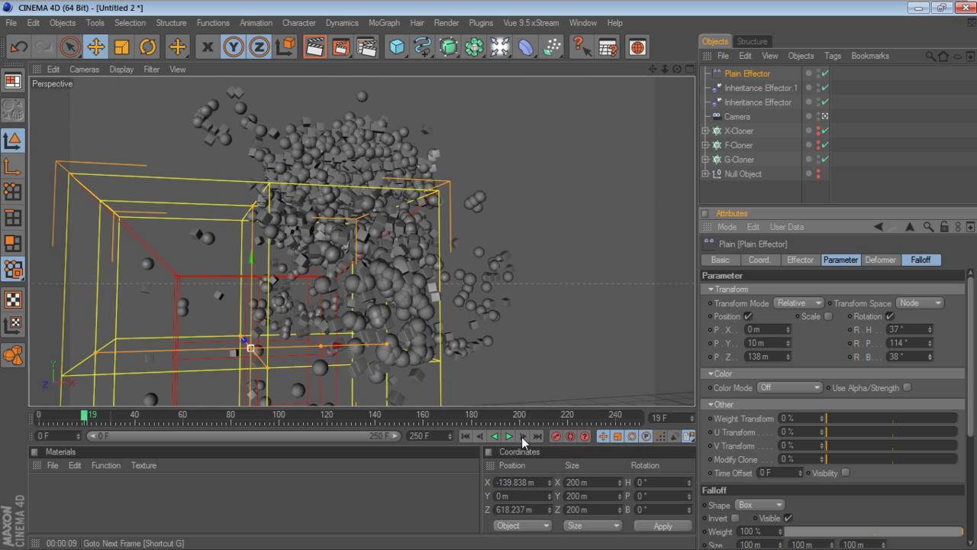
{"action": "left_click", "coordinate": [522, 437]}
{"action": "left_click", "coordinate": [524, 435]}
{"action": "left_click", "coordinate": [525, 435]}
{"action": "left_click", "coordinate": [526, 435]}
{"action": "left_click", "coordinate": [526, 434]}
{"action": "left_click", "coordinate": [523, 433]}
{"action": "left_click", "coordinate": [524, 434]}
{"action": "left_click", "coordinate": [524, 434]}
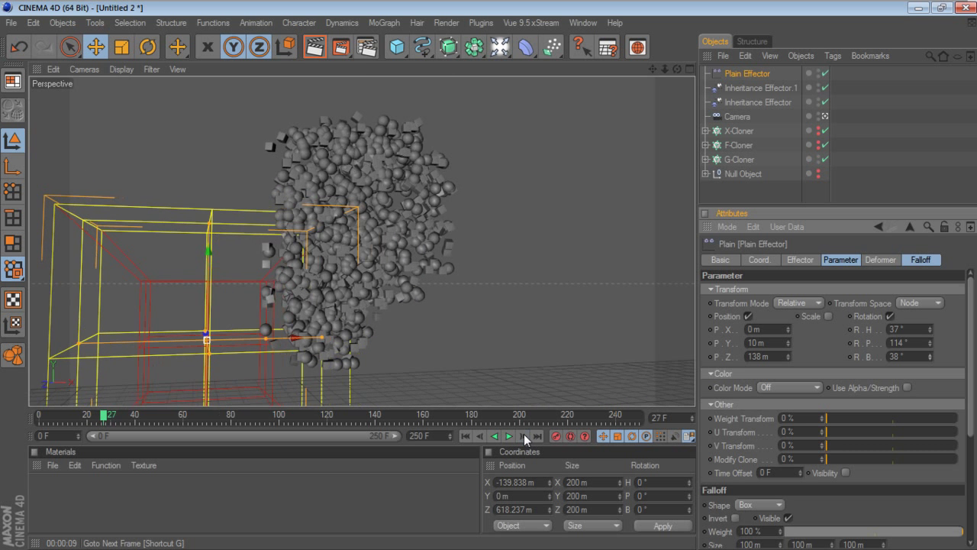
{"action": "left_click", "coordinate": [524, 433]}
{"action": "left_click", "coordinate": [523, 433]}
{"action": "left_click", "coordinate": [523, 432]}
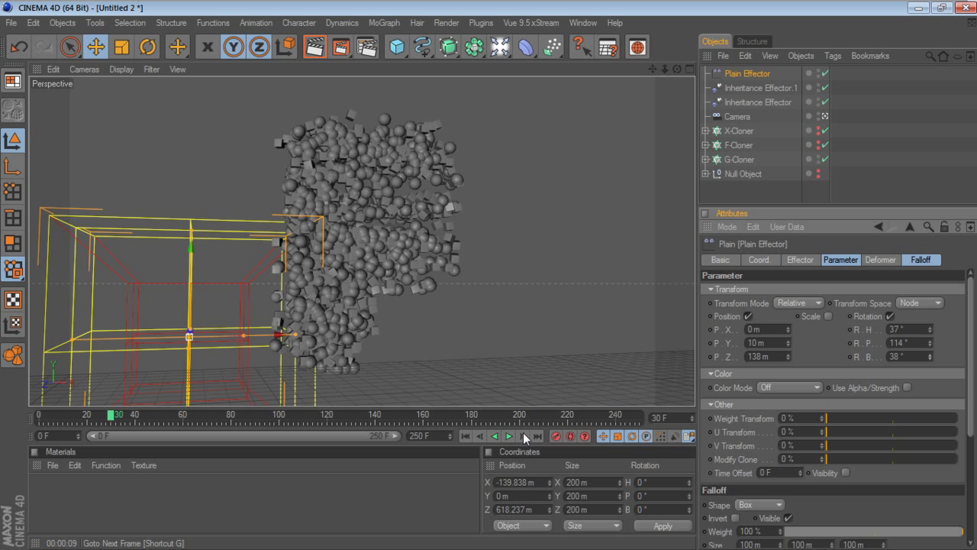
- Step on to frame 38 and raise the Plain Effector's falloff to 77%
{"action": "left_click", "coordinate": [523, 432]}
{"action": "left_click", "coordinate": [523, 432]}
{"action": "left_click", "coordinate": [523, 432]}
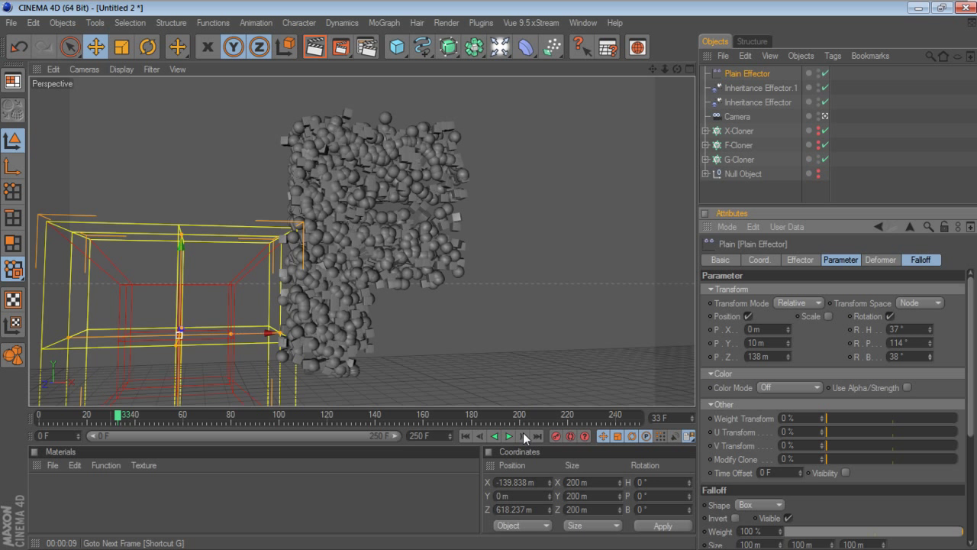
{"action": "left_click", "coordinate": [523, 432]}
{"action": "left_click", "coordinate": [523, 432]}
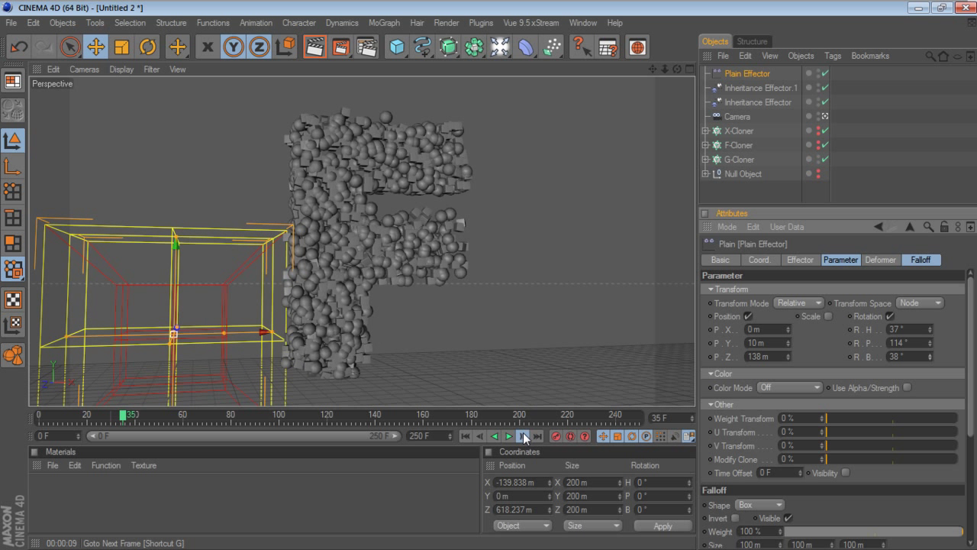
{"action": "left_click", "coordinate": [523, 432]}
{"action": "left_click", "coordinate": [523, 432]}
{"action": "left_click", "coordinate": [523, 432]}
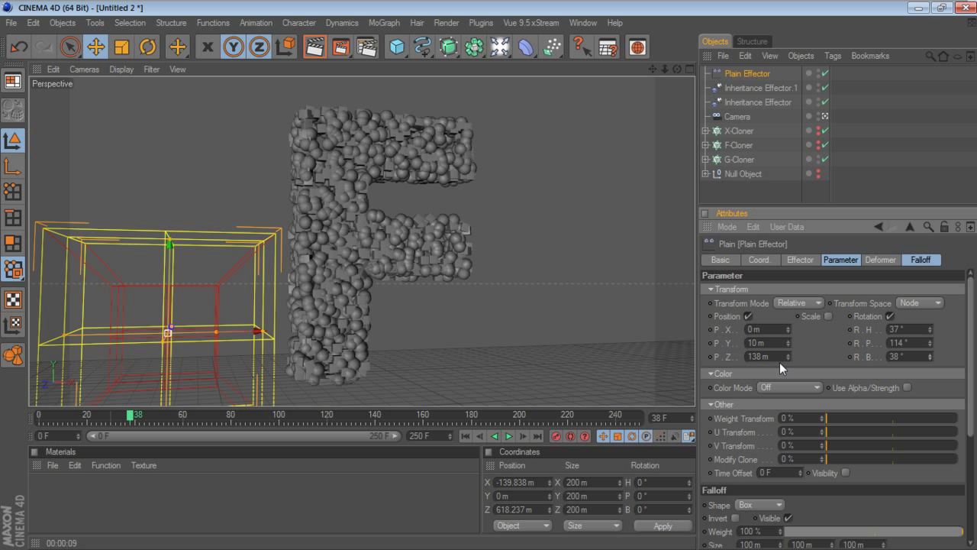
{"action": "left_click", "coordinate": [916, 260]}
{"action": "left_click_drag", "start_coordinate": [877, 379], "coordinate": [927, 382]}
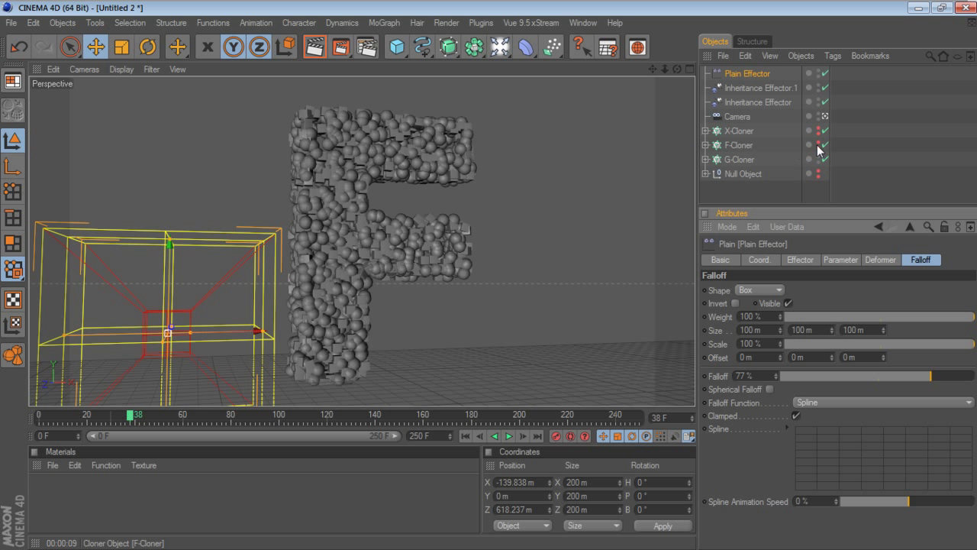
- Reshape the falloff box into a 100 × 49.8 × 207.9 m slab beneath the G, then rewind to frame 0
{"action": "left_click", "coordinate": [825, 116]}
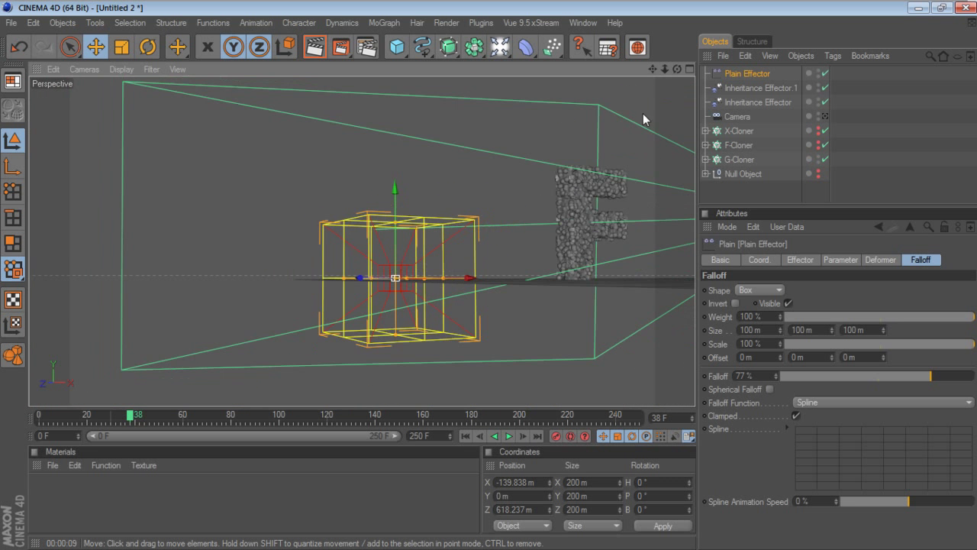
{"action": "mouse_move", "coordinate": [677, 69]}
{"action": "left_mouse_down"}
{"action": "mouse_move", "coordinate": [657, 96]}
{"action": "mouse_move", "coordinate": [687, 46]}
{"action": "mouse_move", "coordinate": [489, 191]}
{"action": "left_mouse_up"}
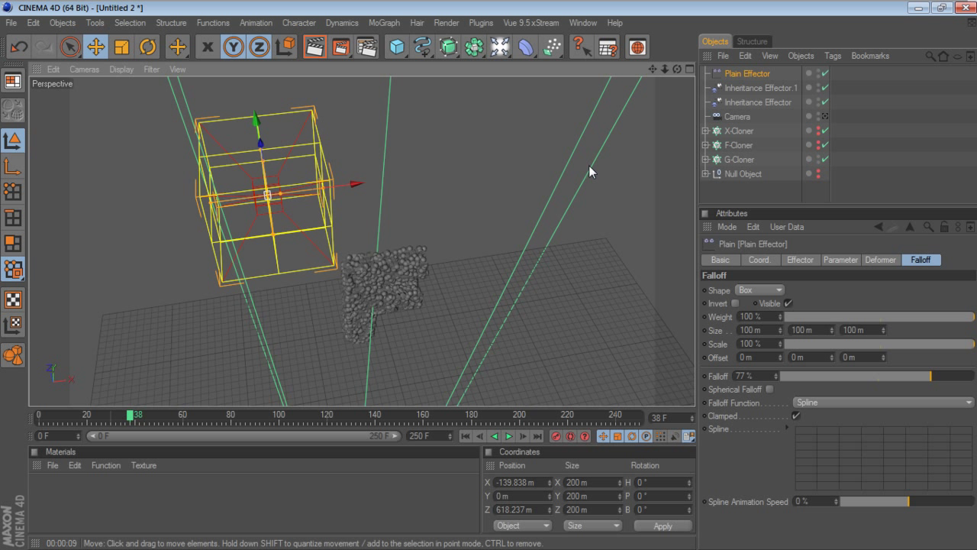
{"action": "left_click_drag", "start_coordinate": [678, 69], "coordinate": [657, 76]}
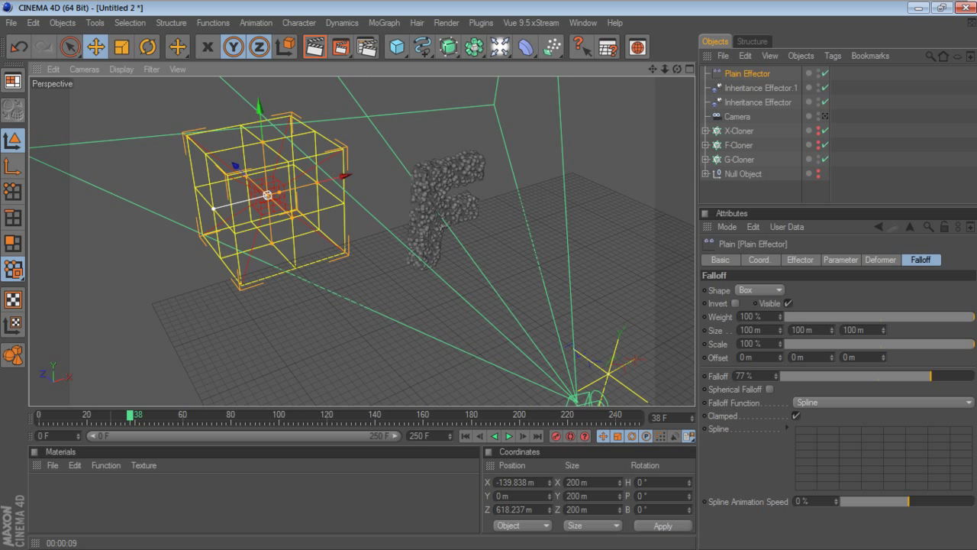
{"action": "mouse_move", "coordinate": [295, 223]}
{"action": "left_mouse_down"}
{"action": "mouse_move", "coordinate": [328, 251]}
{"action": "mouse_move", "coordinate": [320, 242]}
{"action": "left_mouse_up"}
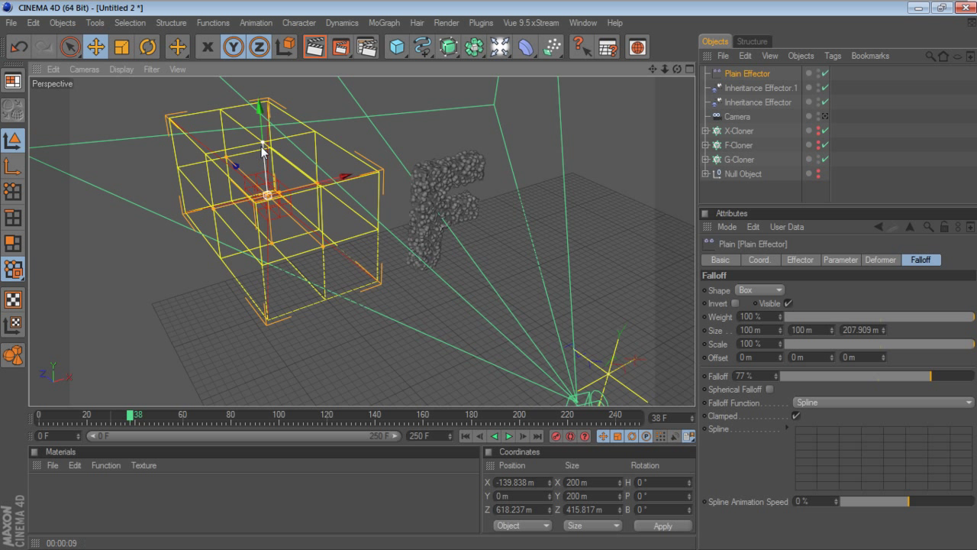
{"action": "left_click_drag", "start_coordinate": [263, 142], "coordinate": [261, 107]}
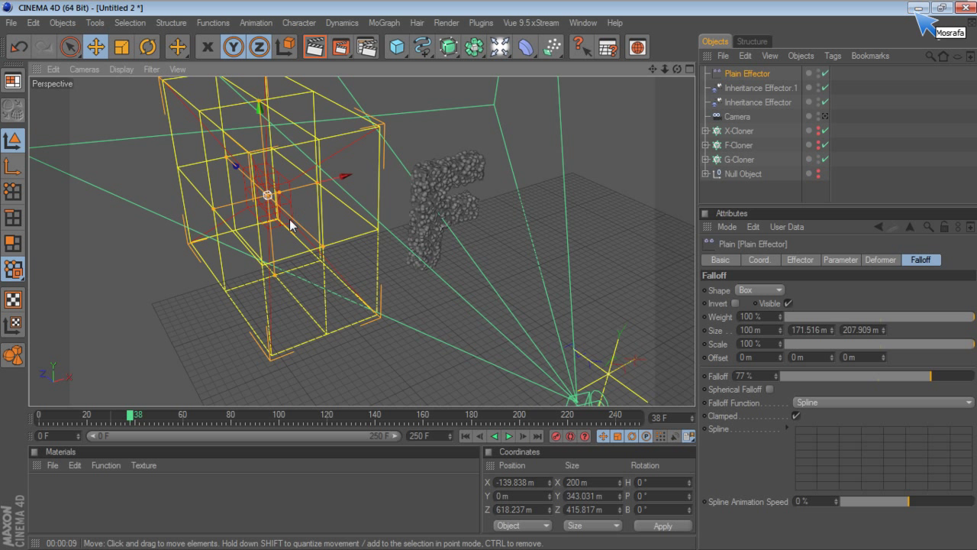
{"action": "left_click_drag", "start_coordinate": [259, 102], "coordinate": [265, 170]}
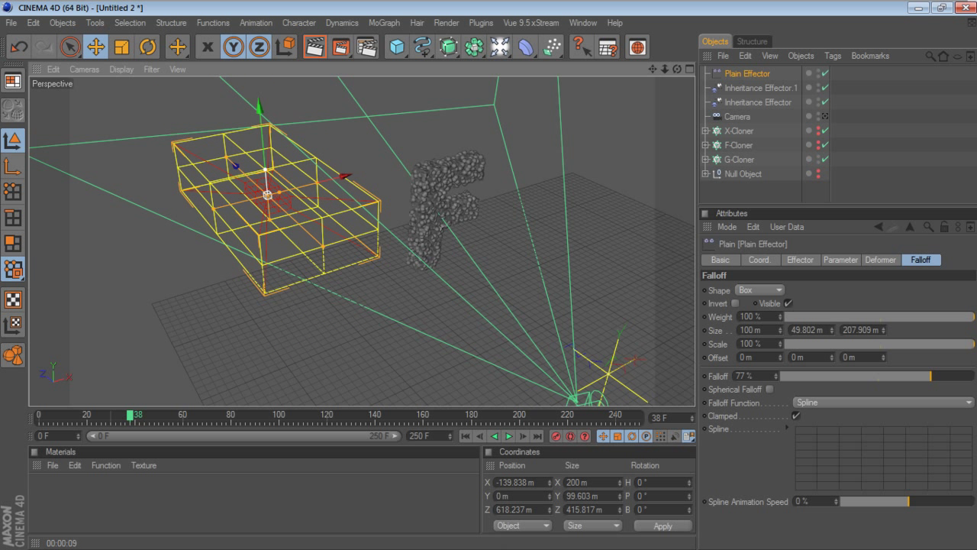
{"action": "left_click", "coordinate": [467, 438]}
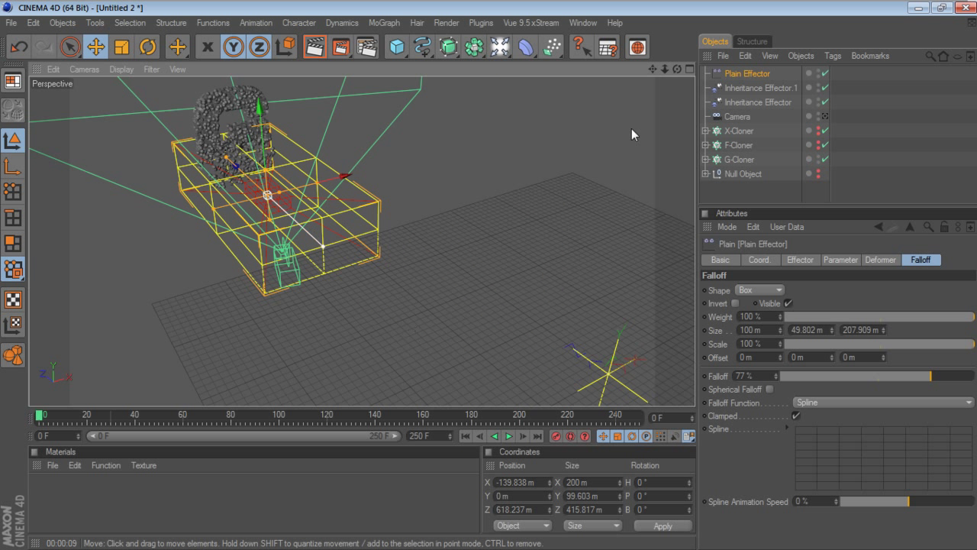
- Move the effector box along its depth axis and preview the ball scattering
{"action": "left_click_drag", "start_coordinate": [677, 69], "coordinate": [649, 72]}
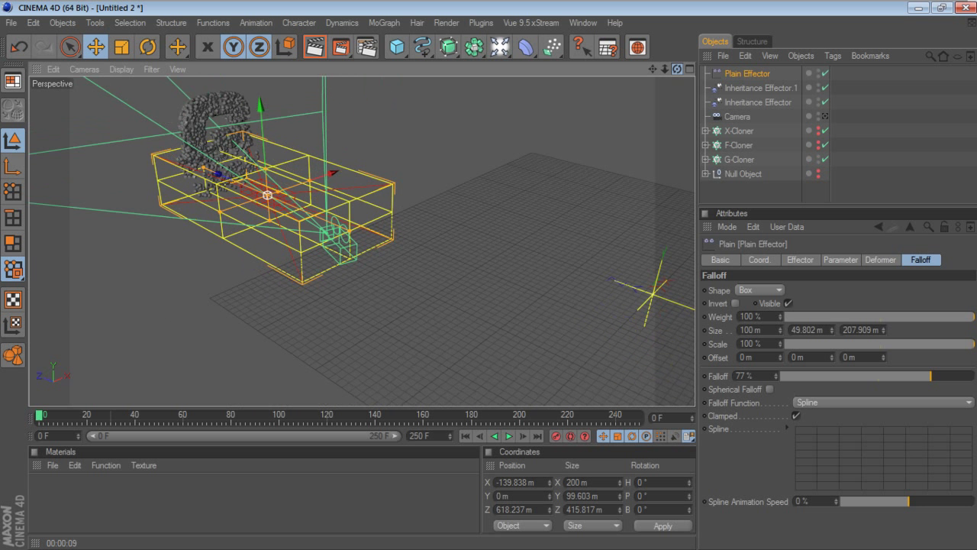
{"action": "left_click_drag", "start_coordinate": [222, 176], "coordinate": [269, 196]}
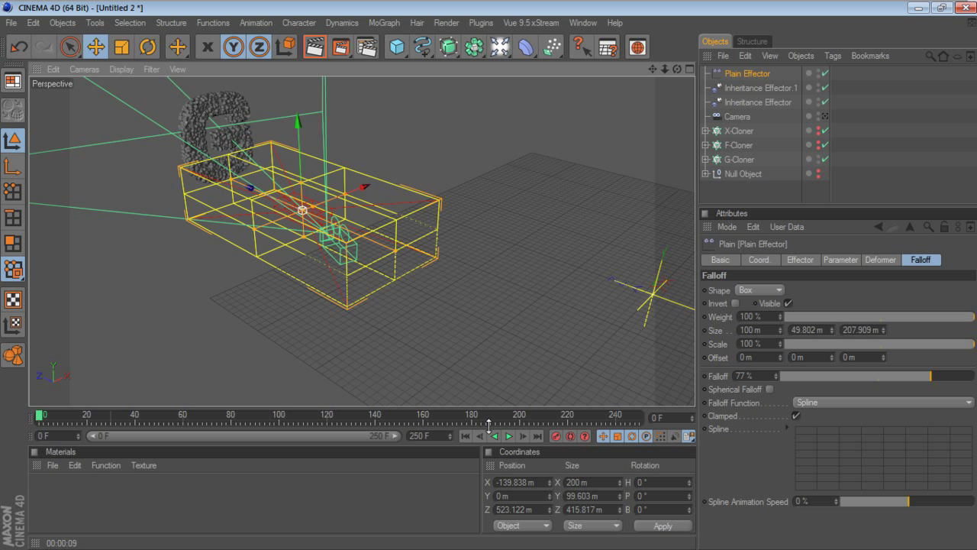
{"action": "left_click", "coordinate": [510, 436]}
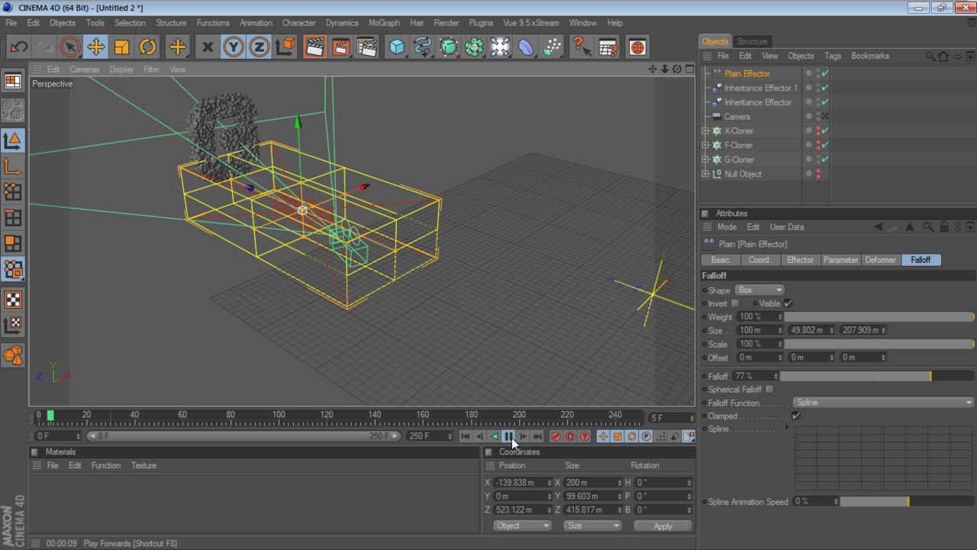
{"action": "left_click", "coordinate": [509, 436]}
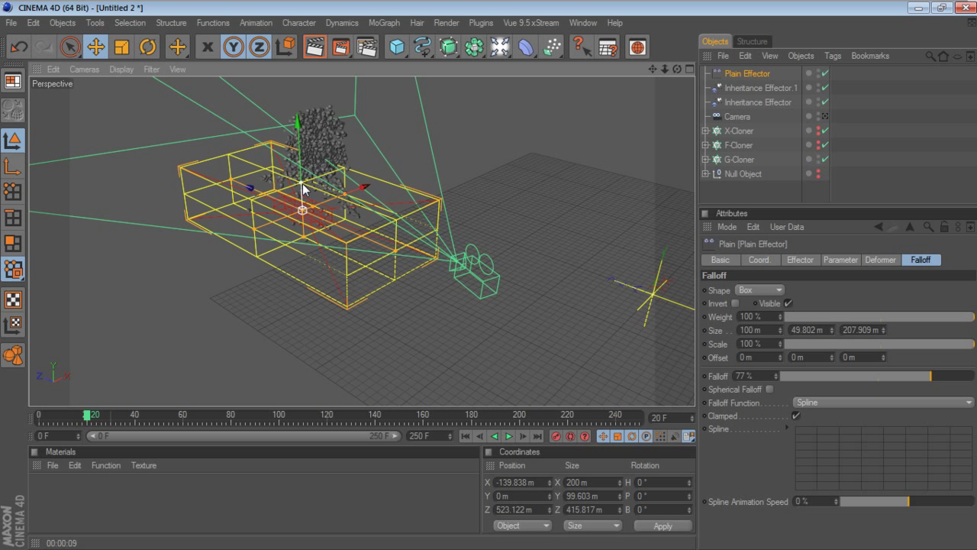
- Raise and enlarge the effector box to 157.459 m tall, replaying the scatter from frame 0
{"action": "left_click_drag", "start_coordinate": [297, 150], "coordinate": [313, 70]}
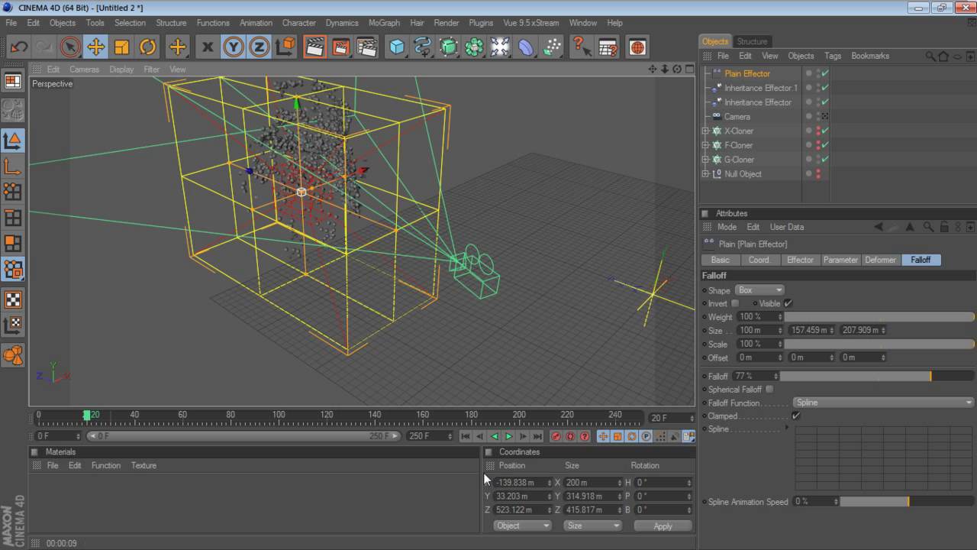
{"action": "left_click", "coordinate": [464, 436]}
{"action": "left_click", "coordinate": [510, 436]}
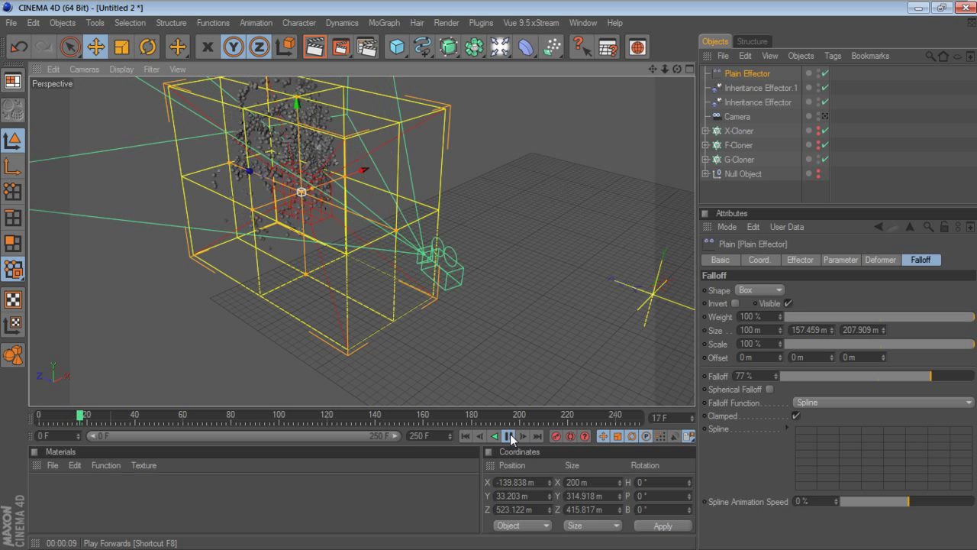
{"action": "left_click", "coordinate": [510, 436]}
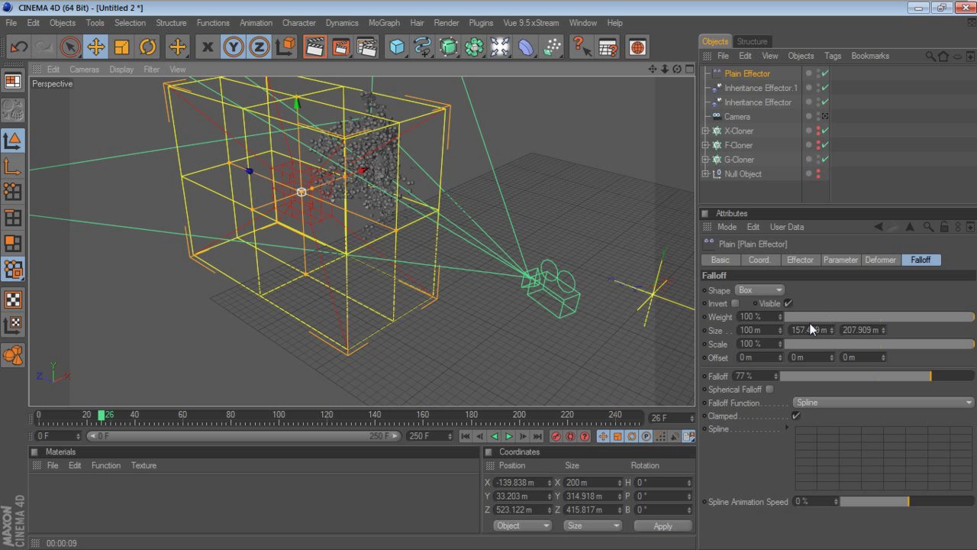
{"action": "left_click", "coordinate": [851, 261]}
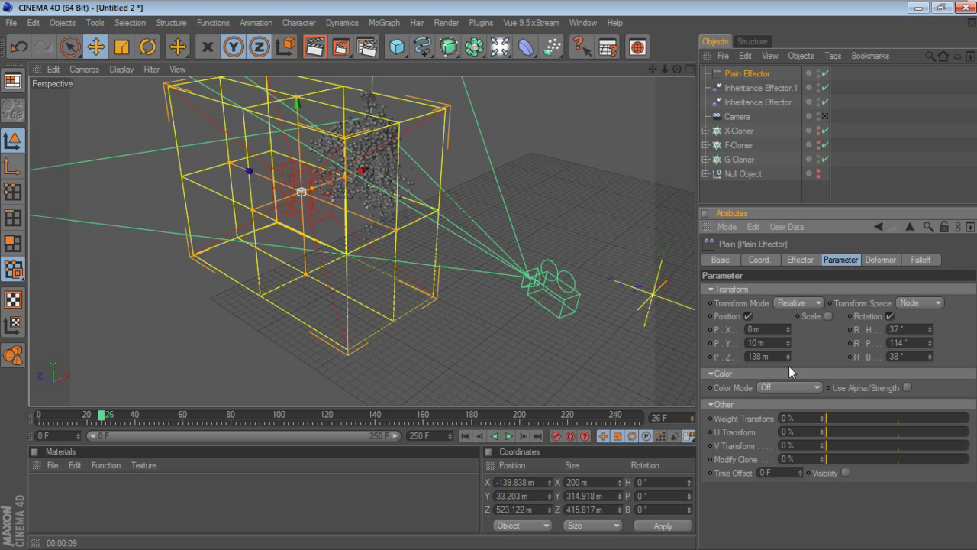
- Raise the Plain Effector's Z offset to 393 m and lower its falloff to 70%
{"action": "mouse_move", "coordinate": [788, 354]}
{"action": "left_mouse_down"}
{"action": "mouse_move", "coordinate": [788, 328]}
{"action": "mouse_move", "coordinate": [788, 375]}
{"action": "left_mouse_up"}
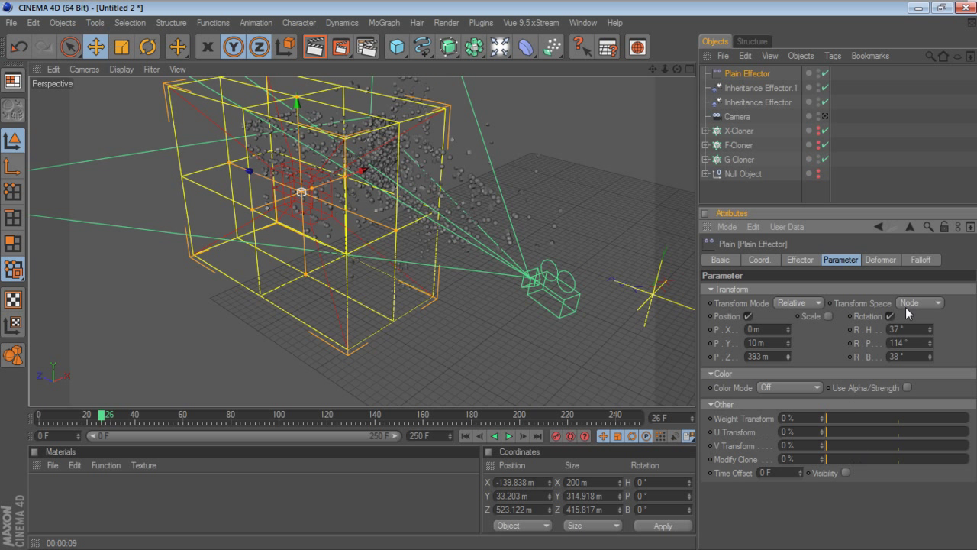
{"action": "left_click", "coordinate": [920, 259]}
{"action": "mouse_move", "coordinate": [929, 380]}
{"action": "left_mouse_down"}
{"action": "mouse_move", "coordinate": [862, 391]}
{"action": "mouse_move", "coordinate": [918, 386]}
{"action": "left_mouse_up"}
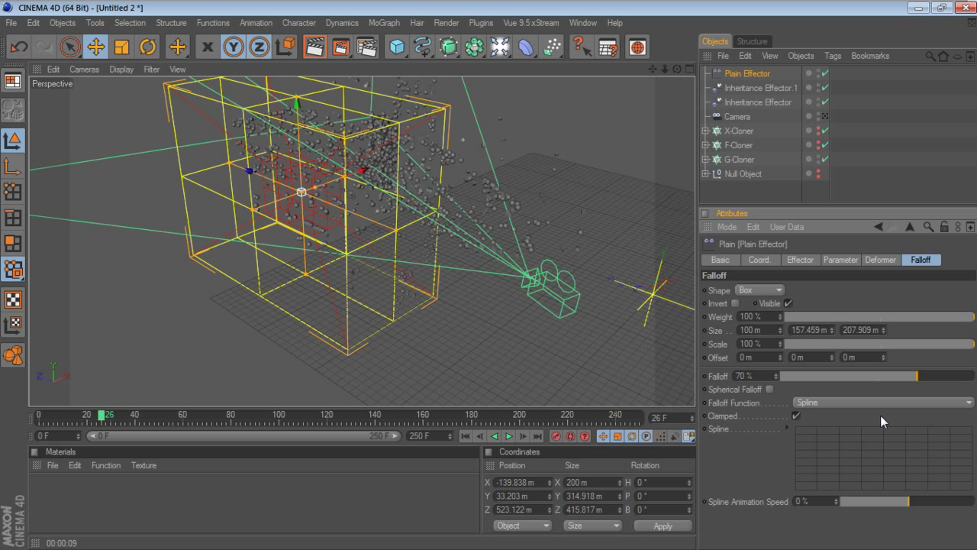
- Nudge the effector box along Z to 530.978 m and preview playback to frame 46
{"action": "left_click", "coordinate": [466, 436]}
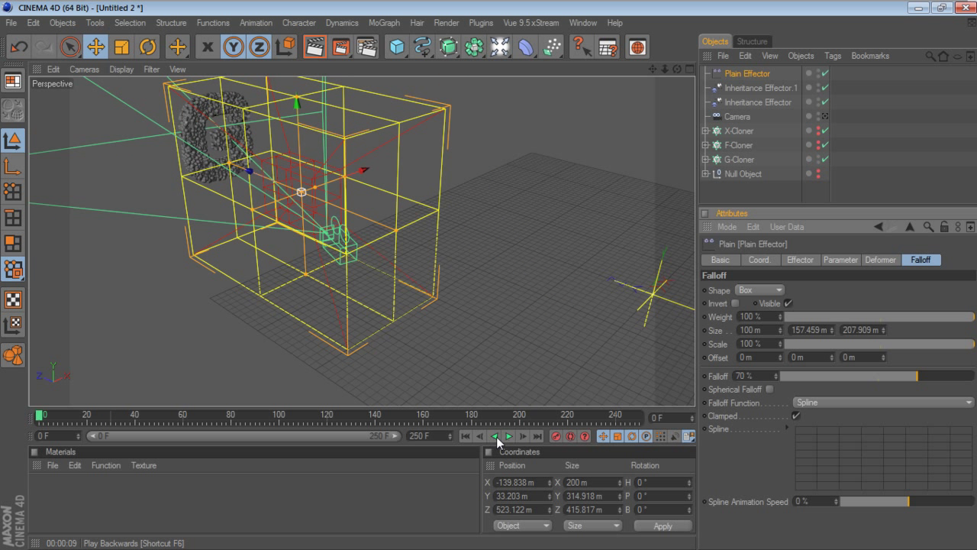
{"action": "left_click", "coordinate": [251, 174]}
{"action": "left_click_drag", "start_coordinate": [301, 192], "coordinate": [312, 185]}
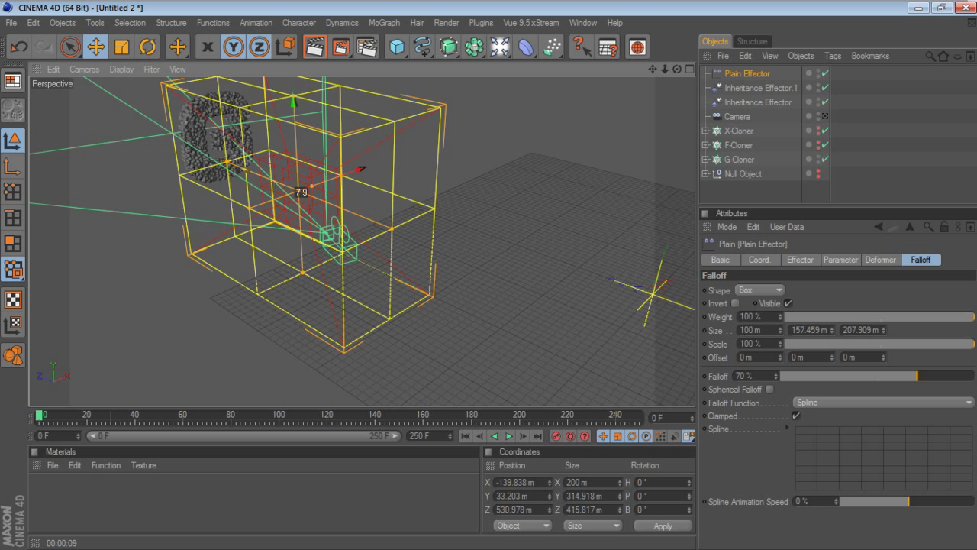
{"action": "left_click", "coordinate": [511, 436]}
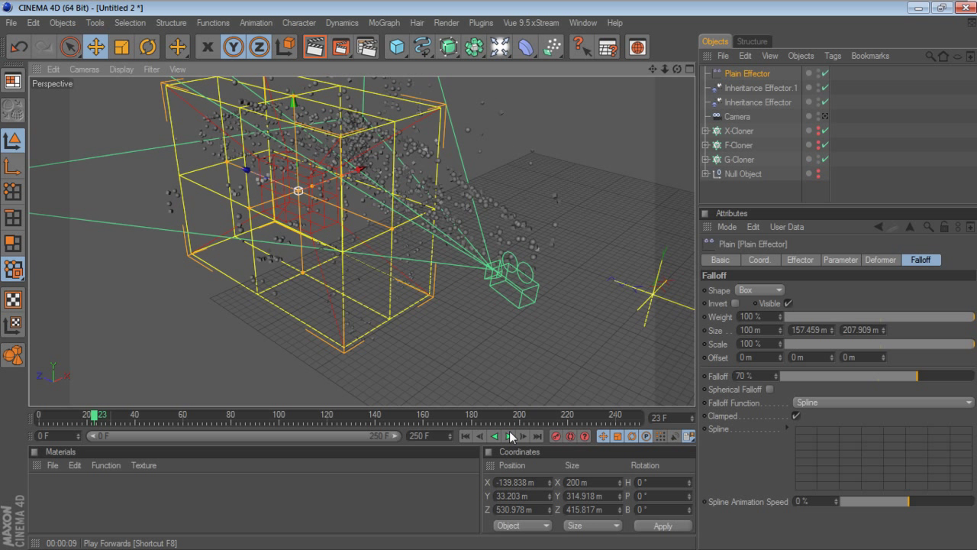
{"action": "left_click", "coordinate": [511, 436]}
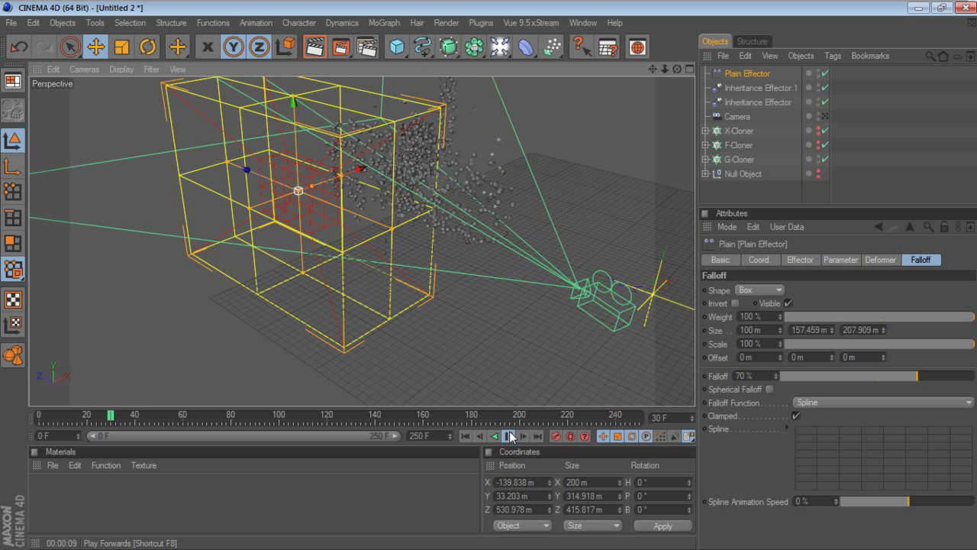
{"action": "left_click", "coordinate": [510, 436]}
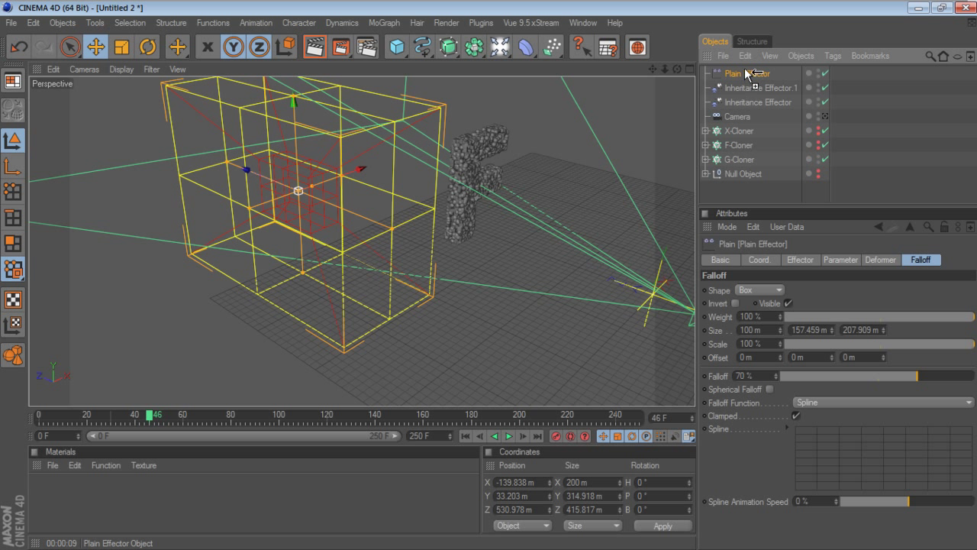
- Duplicate the Plain Effector and slide the copy's falloff box far along Z
{"action": "key", "text": "ctrl+c"}
{"action": "key", "text": "ctrl+v"}
{"action": "left_click_drag", "start_coordinate": [543, 164], "coordinate": [374, 277], "text": "alt"}
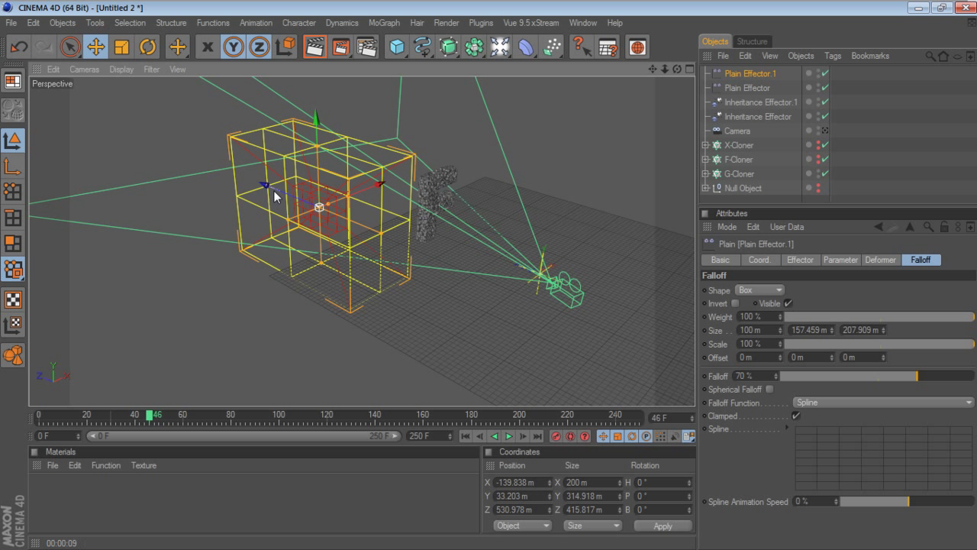
{"action": "left_click_drag", "start_coordinate": [274, 190], "coordinate": [266, 185]}
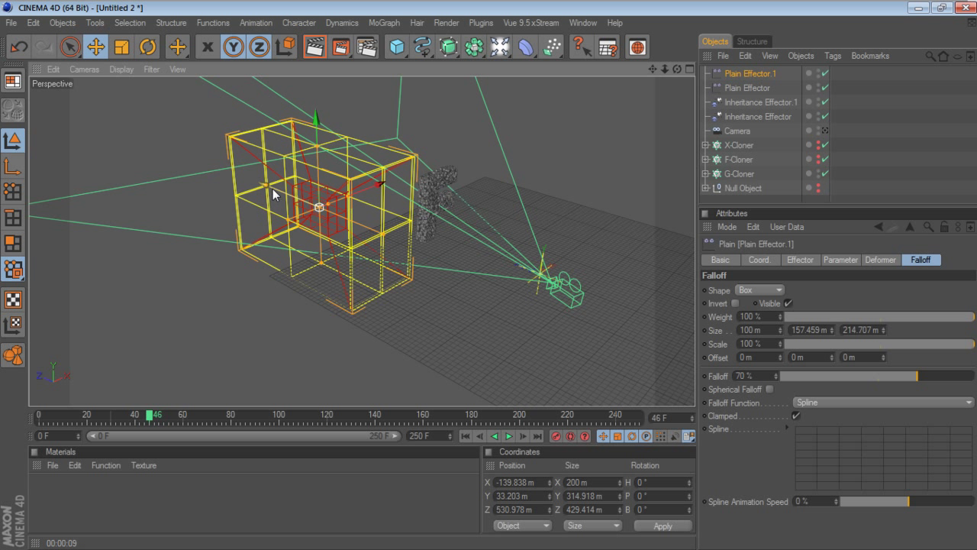
{"action": "left_click_drag", "start_coordinate": [319, 207], "coordinate": [548, 284]}
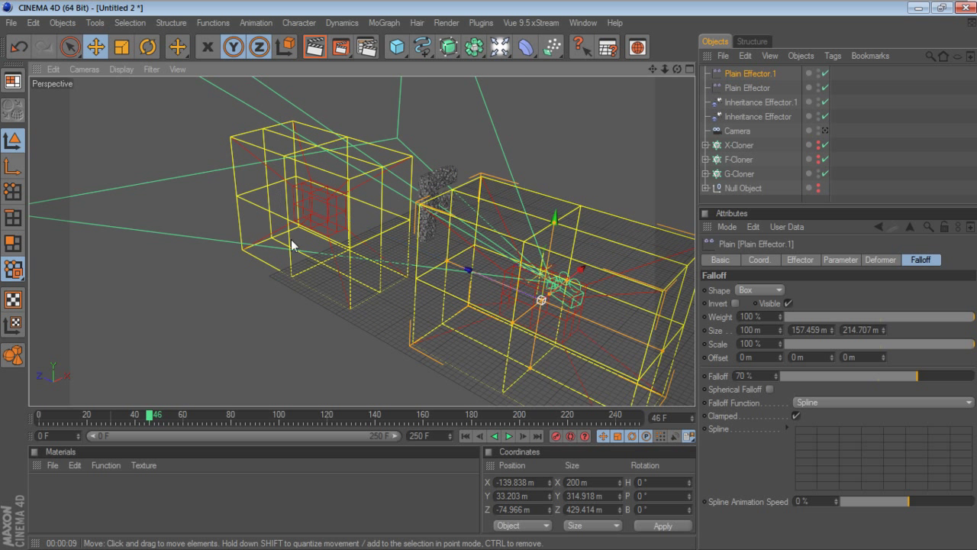
- Shift Plain Effector.1's box along X to X 108.943, Z -74.966 m, previewing playback
{"action": "left_click_drag", "start_coordinate": [291, 238], "coordinate": [362, 280], "text": "alt"}
{"action": "left_click", "coordinate": [511, 436]}
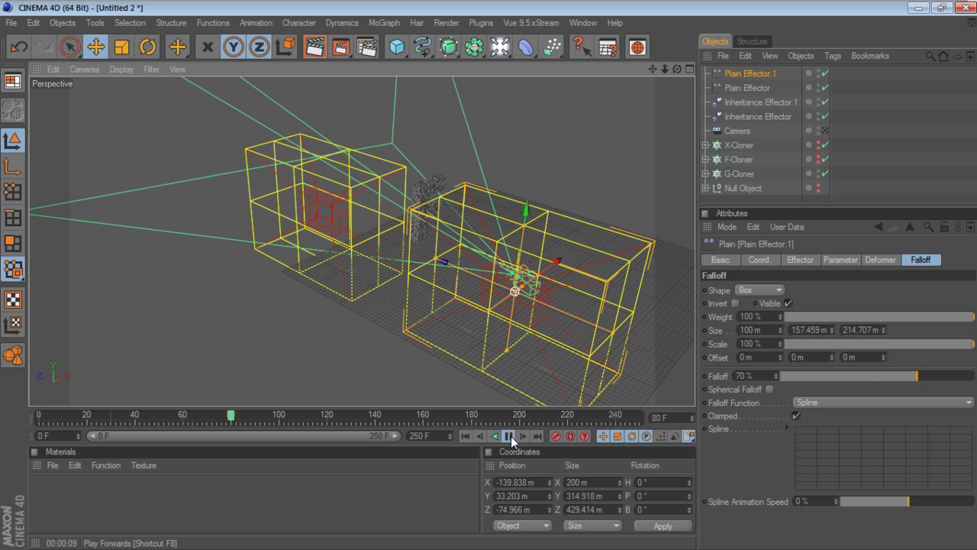
{"action": "left_click", "coordinate": [511, 436]}
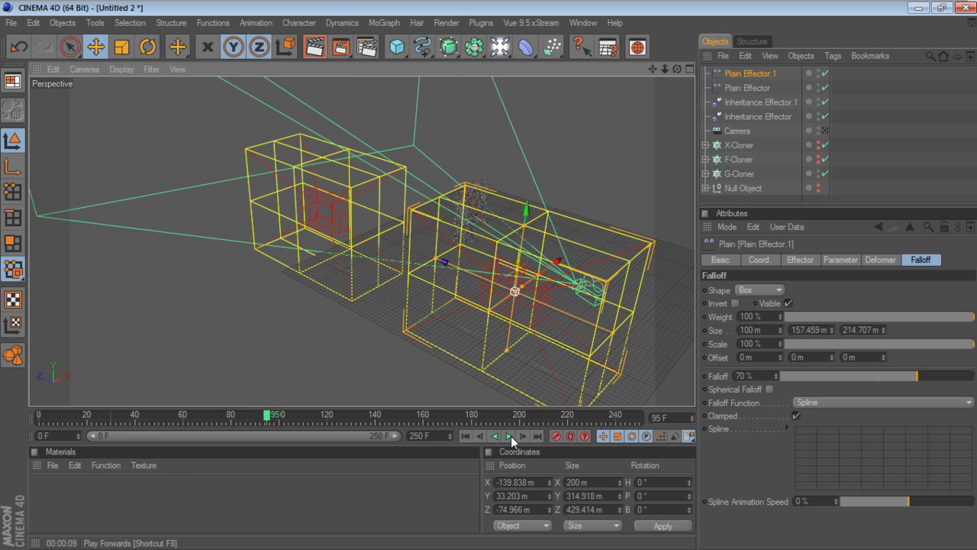
{"action": "mouse_move", "coordinate": [677, 71]}
{"action": "left_mouse_down"}
{"action": "mouse_move", "coordinate": [633, 72]}
{"action": "mouse_move", "coordinate": [639, 81]}
{"action": "left_mouse_up"}
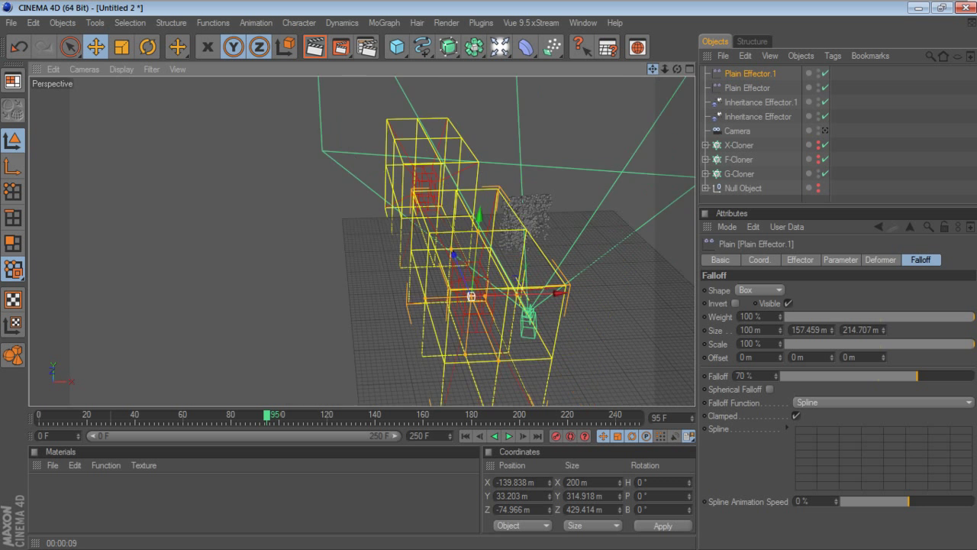
{"action": "left_click_drag", "start_coordinate": [494, 296], "coordinate": [580, 293]}
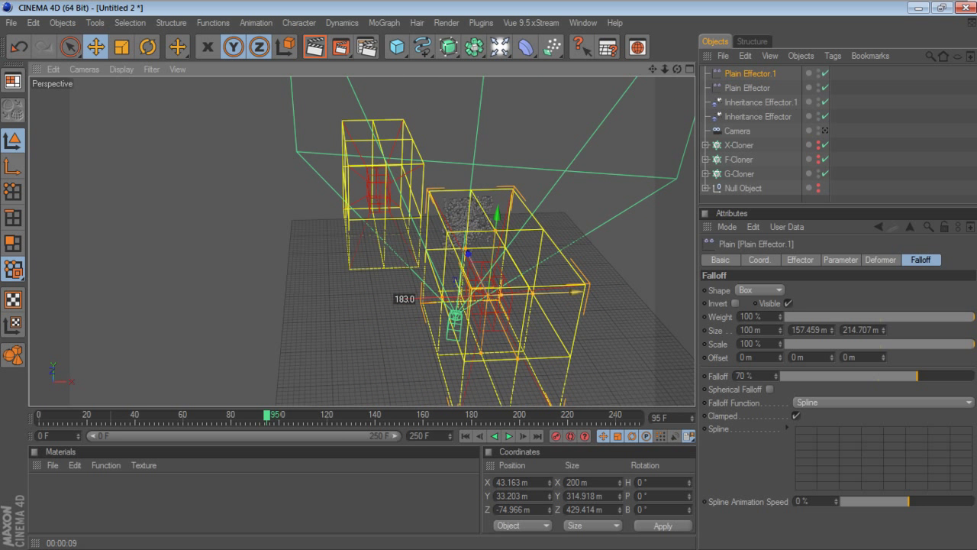
{"action": "left_click", "coordinate": [509, 436]}
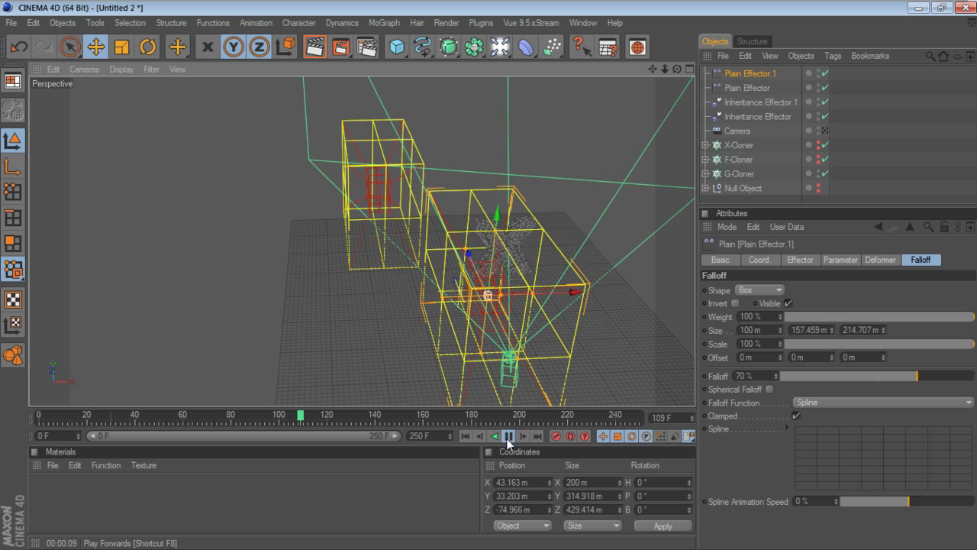
{"action": "left_click", "coordinate": [509, 436]}
{"action": "mouse_move", "coordinate": [578, 291]}
{"action": "left_mouse_down"}
{"action": "mouse_move", "coordinate": [620, 290]}
{"action": "mouse_move", "coordinate": [605, 290]}
{"action": "left_mouse_up"}
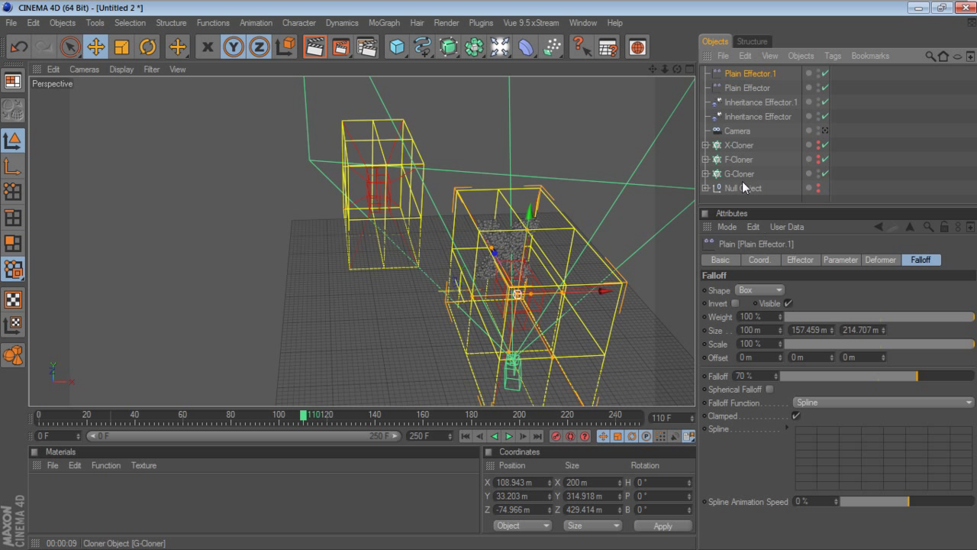
- Add Plain Effector.1 to the G-Cloner's effector list and preview the letter morph
{"action": "left_click", "coordinate": [739, 174]}
{"action": "left_click", "coordinate": [858, 261]}
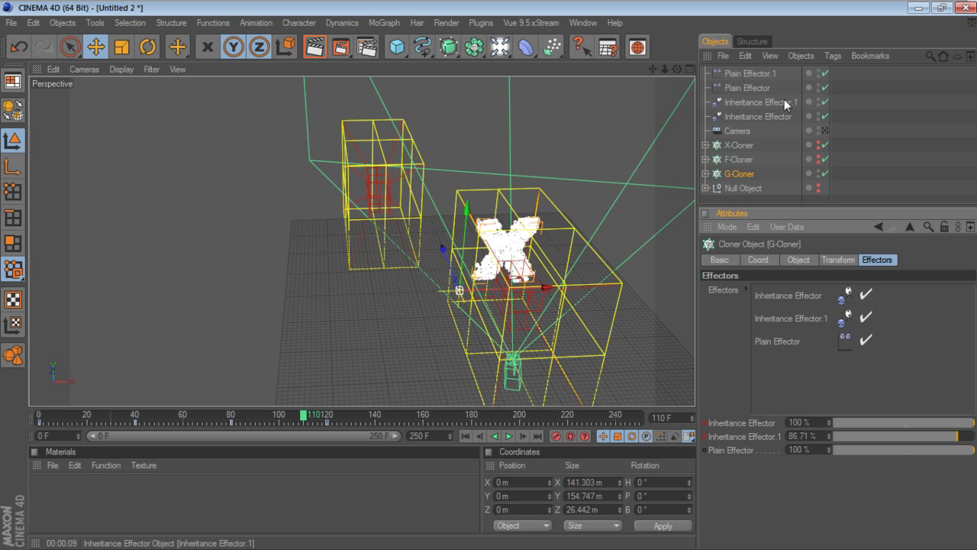
{"action": "left_click_drag", "start_coordinate": [758, 76], "coordinate": [775, 383]}
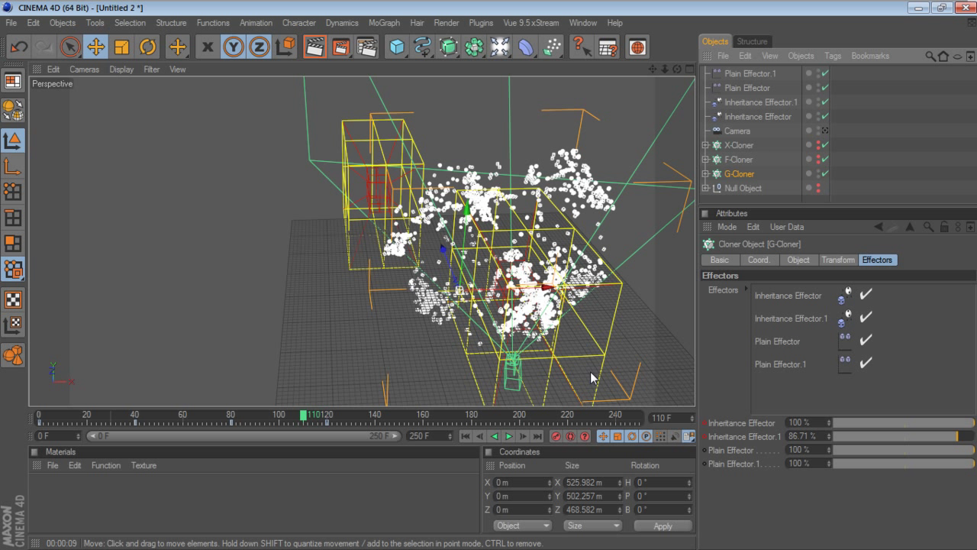
{"action": "left_click", "coordinate": [467, 438]}
{"action": "left_click", "coordinate": [509, 437]}
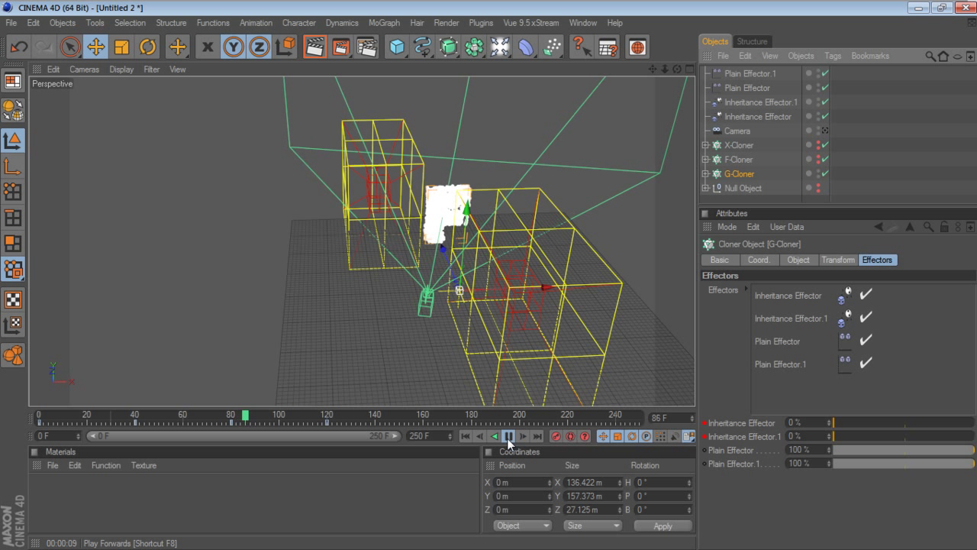
{"action": "left_click", "coordinate": [508, 438]}
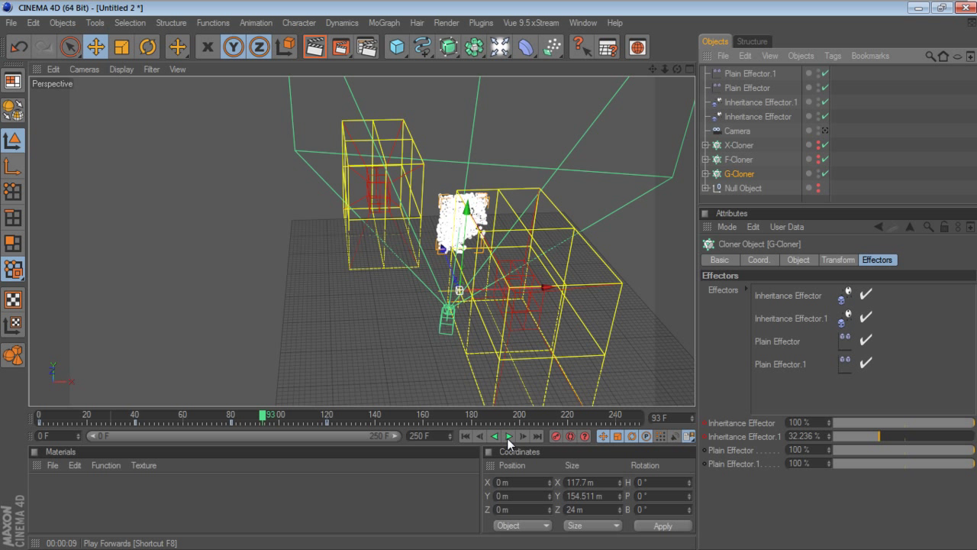
{"action": "left_click", "coordinate": [508, 436]}
{"action": "left_click", "coordinate": [508, 438]}
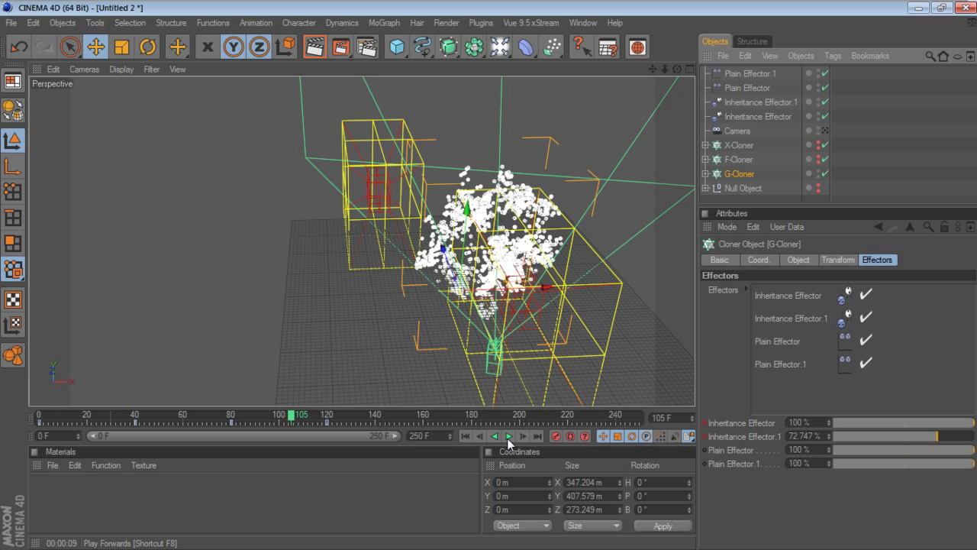
{"action": "left_click", "coordinate": [508, 437]}
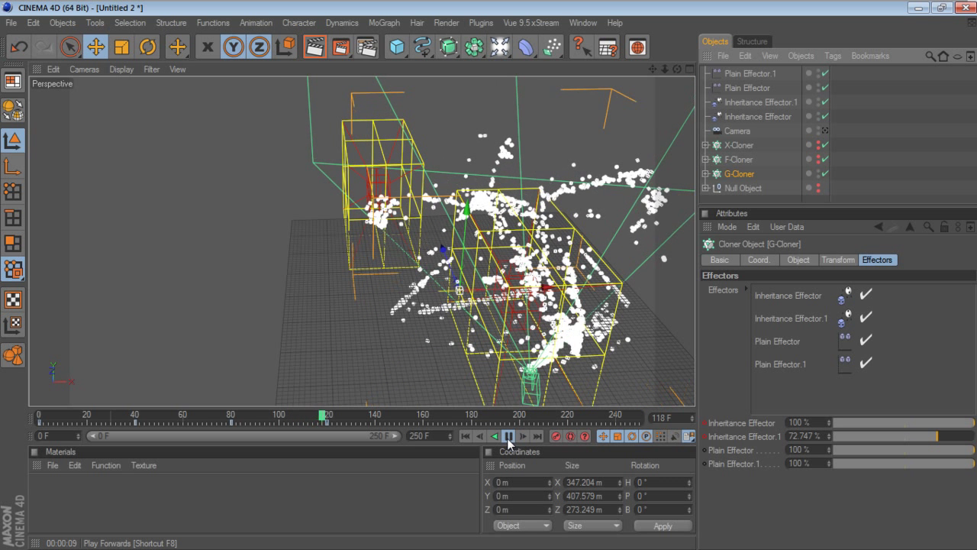
{"action": "left_click", "coordinate": [509, 437]}
- Keyframe Plain Effector.1 strength at frame 120, then key it at 0% at frame 140
{"action": "mouse_move", "coordinate": [677, 68]}
{"action": "left_mouse_down"}
{"action": "mouse_move", "coordinate": [656, 84]}
{"action": "mouse_move", "coordinate": [677, 68]}
{"action": "left_mouse_up"}
{"action": "left_click_drag", "start_coordinate": [542, 305], "coordinate": [546, 260], "text": "alt"}
{"action": "left_click_drag", "start_coordinate": [656, 69], "coordinate": [657, 69]}
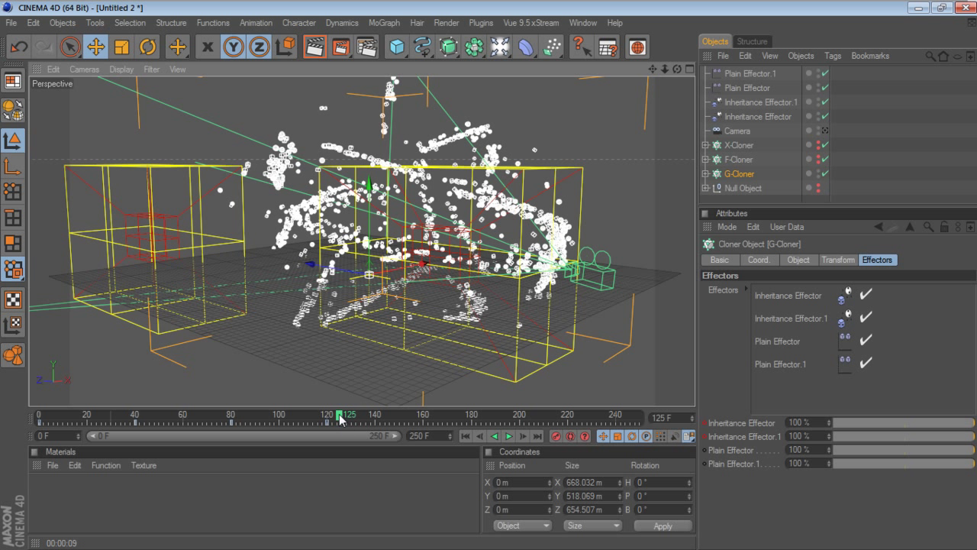
{"action": "left_click_drag", "start_coordinate": [340, 419], "coordinate": [326, 420]}
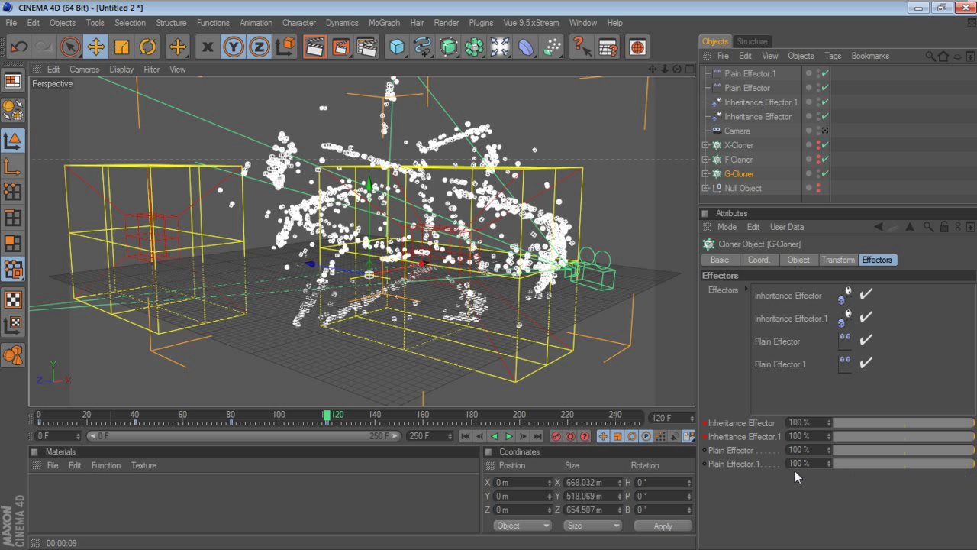
{"action": "left_click", "coordinate": [739, 464]}
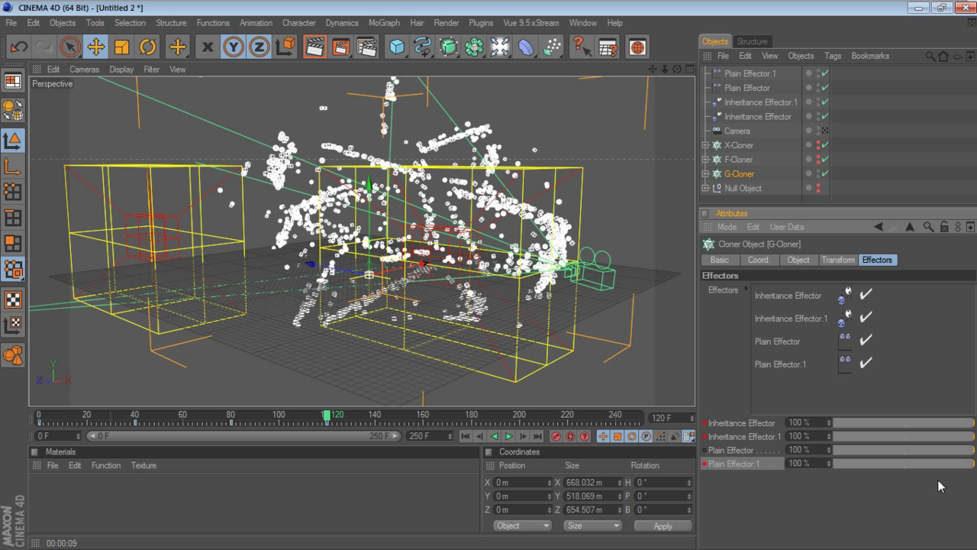
{"action": "left_click_drag", "start_coordinate": [329, 416], "coordinate": [375, 418]}
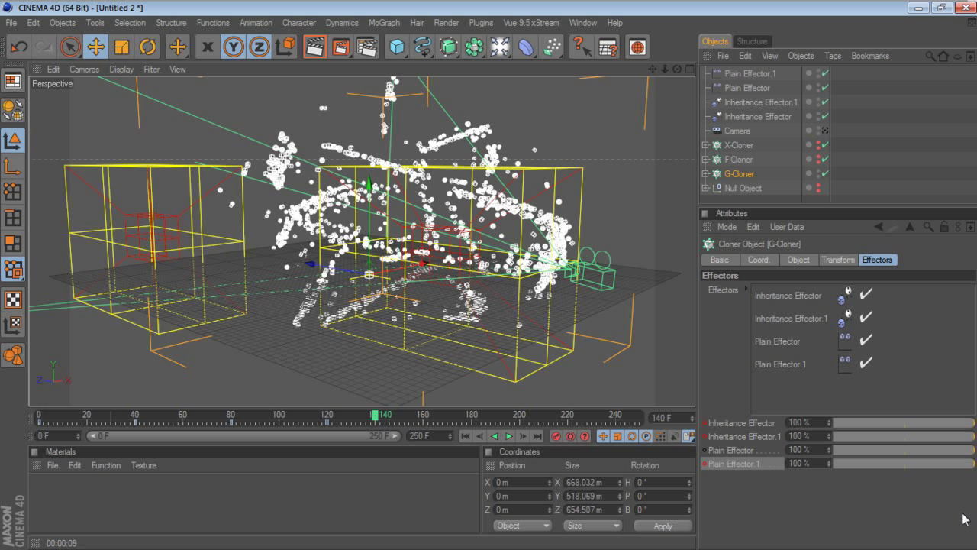
{"action": "left_click_drag", "start_coordinate": [954, 464], "coordinate": [816, 462]}
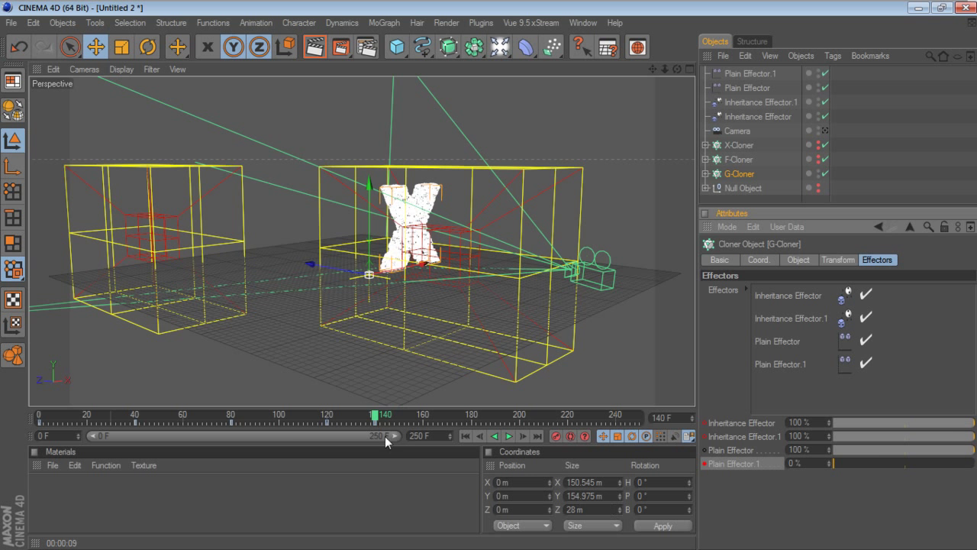
- Scrub back to frame 109 and play the transition until the X forms
{"action": "left_click", "coordinate": [372, 416]}
{"action": "left_click_drag", "start_coordinate": [372, 416], "coordinate": [301, 416]}
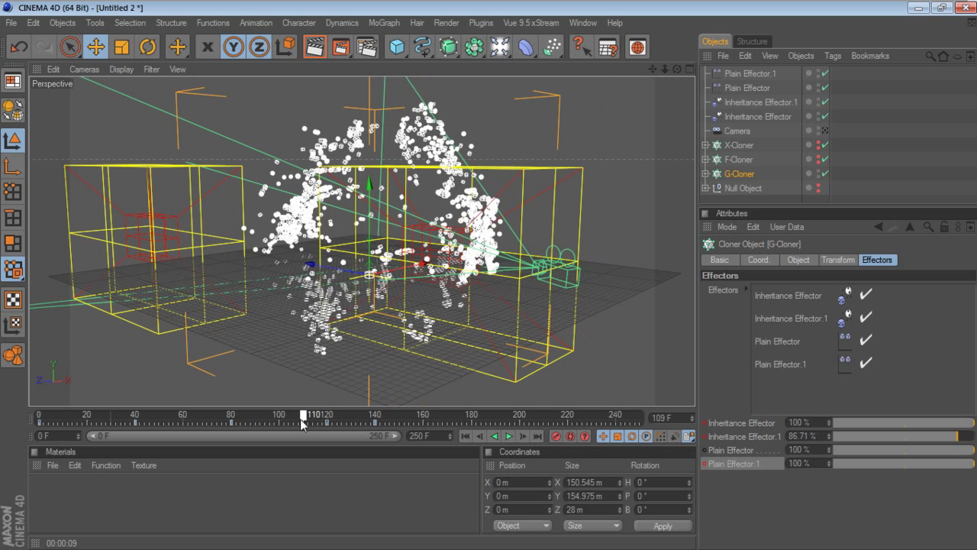
{"action": "left_click", "coordinate": [508, 436]}
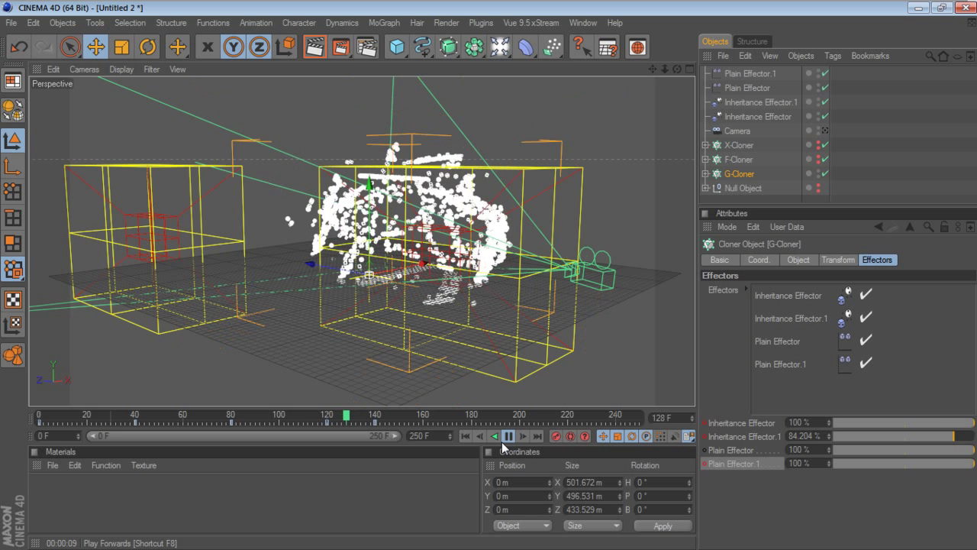
{"action": "left_click", "coordinate": [501, 441]}
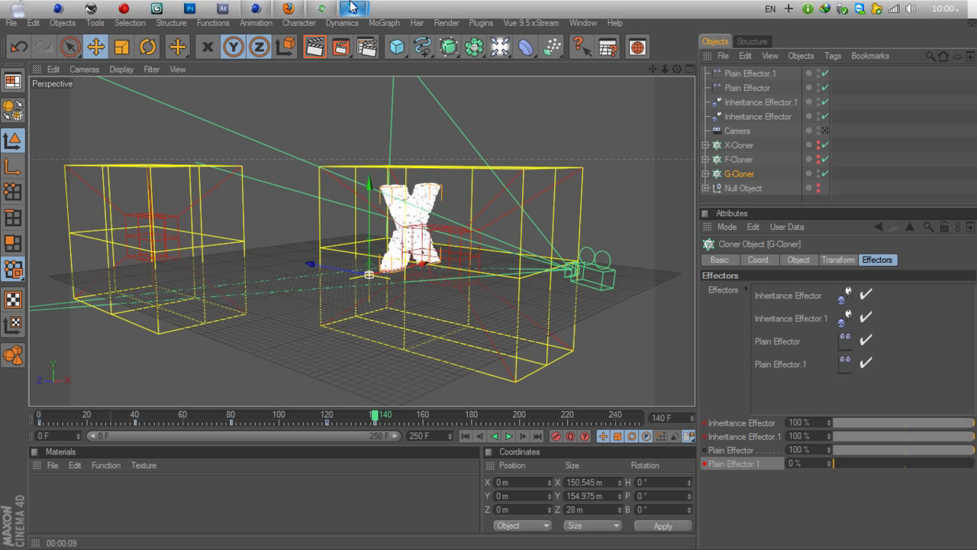
- Activate the scene camera view and return to frame 0, where the balls form the G
{"action": "left_click", "coordinate": [368, 61]}
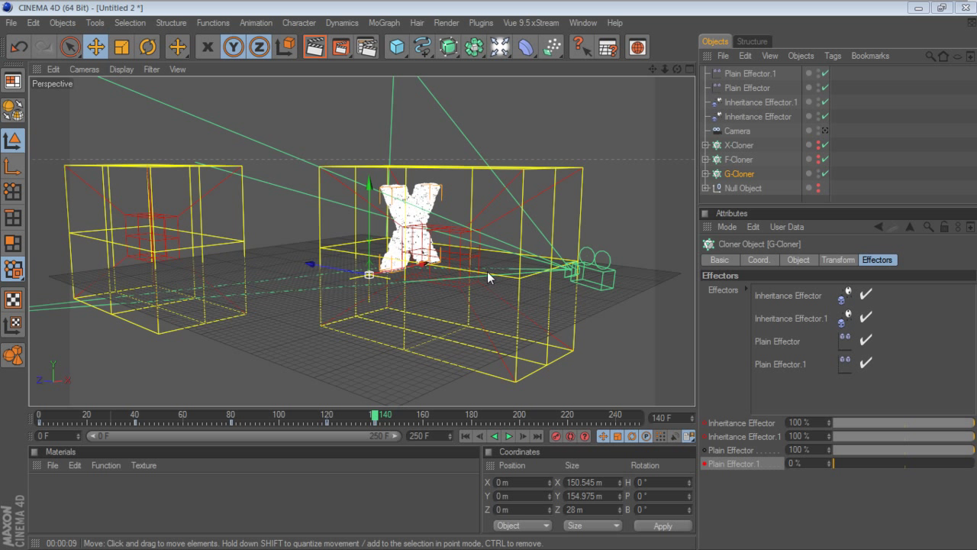
{"action": "mouse_move", "coordinate": [376, 418]}
{"action": "left_mouse_down"}
{"action": "mouse_move", "coordinate": [354, 422]}
{"action": "mouse_move", "coordinate": [374, 415]}
{"action": "left_mouse_up"}
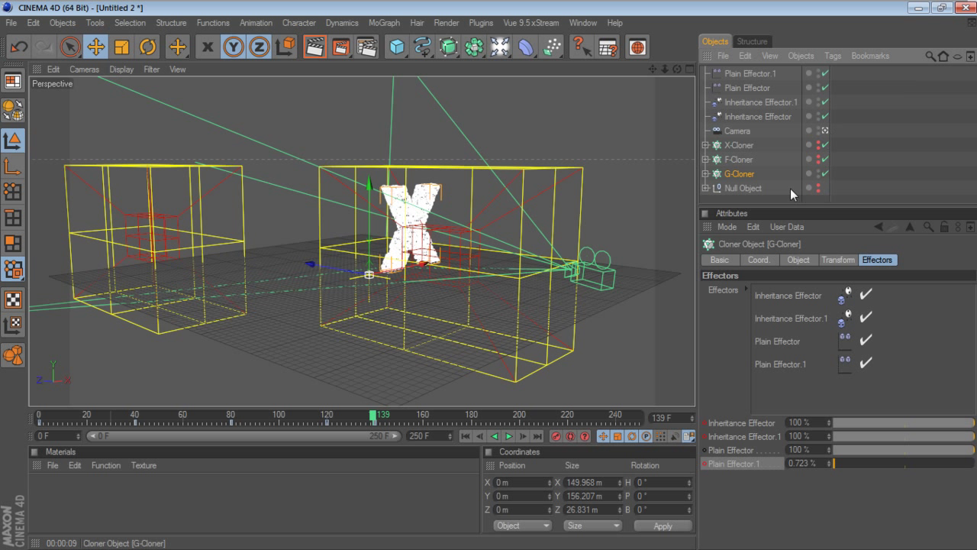
{"action": "left_click", "coordinate": [464, 436]}
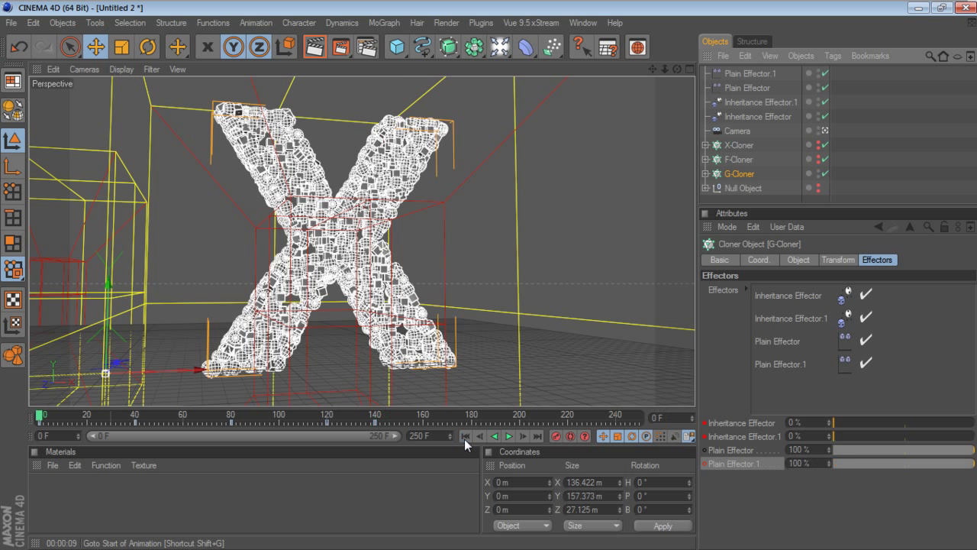
- Replay the animation from frame 0, stopping at frame 8
{"action": "left_click", "coordinate": [507, 437]}
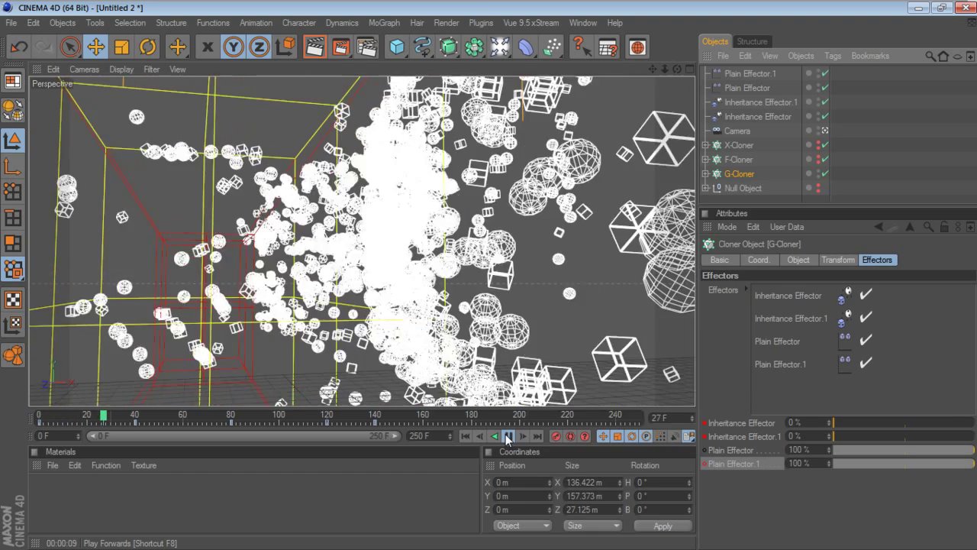
{"action": "left_click", "coordinate": [507, 437]}
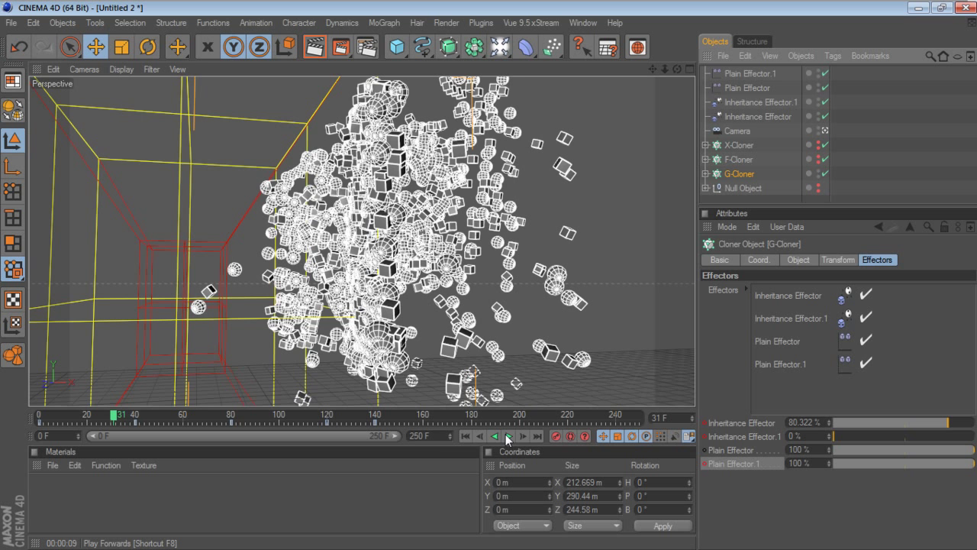
{"action": "left_click", "coordinate": [467, 437]}
{"action": "left_click", "coordinate": [509, 437]}
{"action": "left_click", "coordinate": [509, 437]}
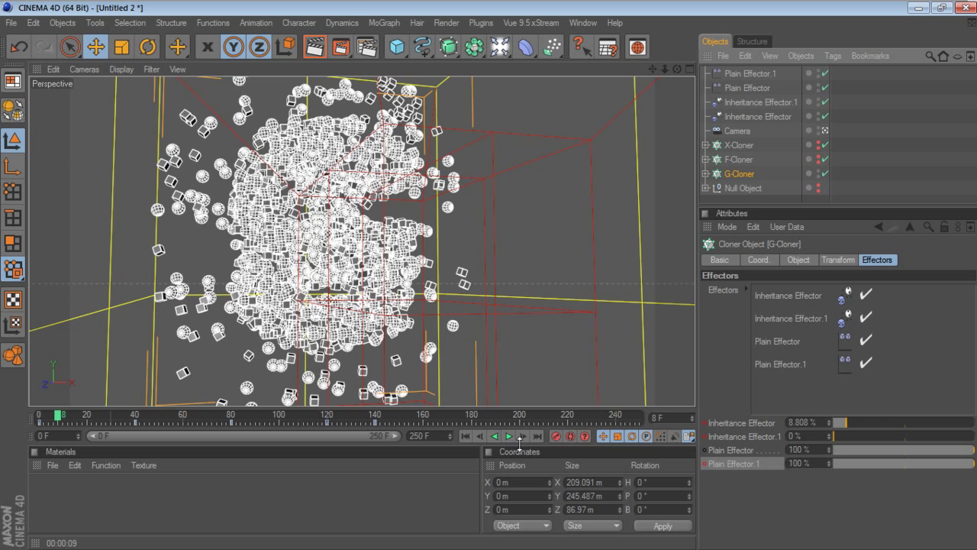
- Advance frame by frame to frame 13 as the G's balls scatter
{"action": "left_click", "coordinate": [521, 438]}
{"action": "left_click", "coordinate": [522, 438]}
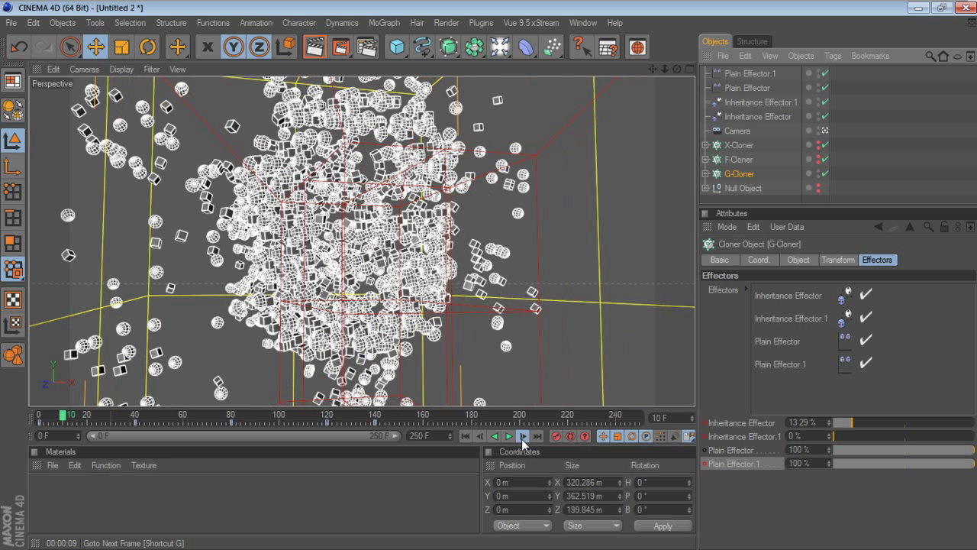
{"action": "left_click", "coordinate": [522, 439]}
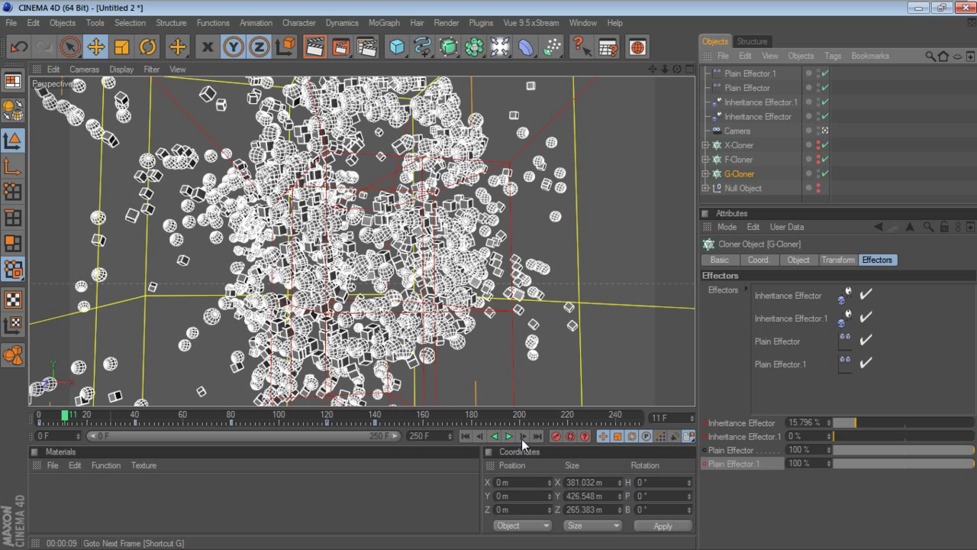
{"action": "left_click", "coordinate": [521, 438]}
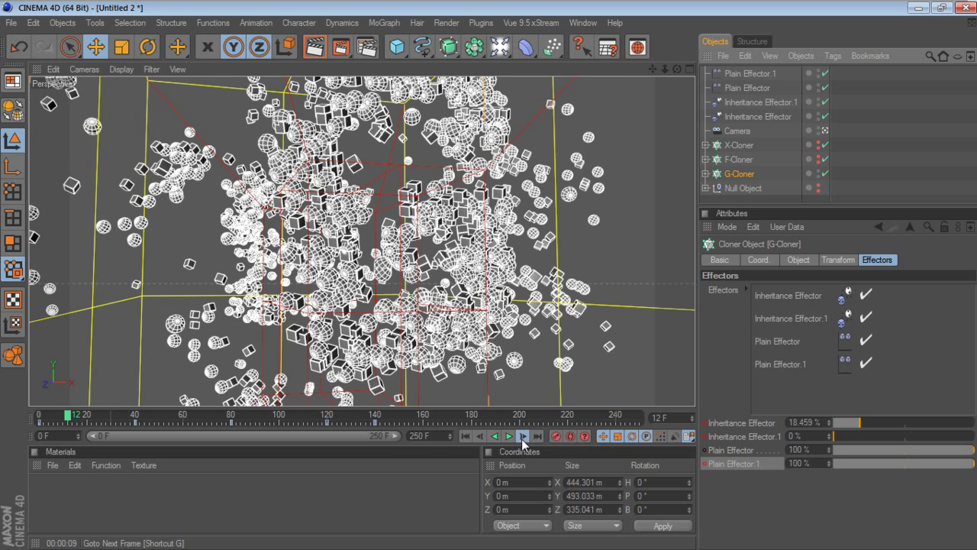
{"action": "left_click", "coordinate": [521, 438]}
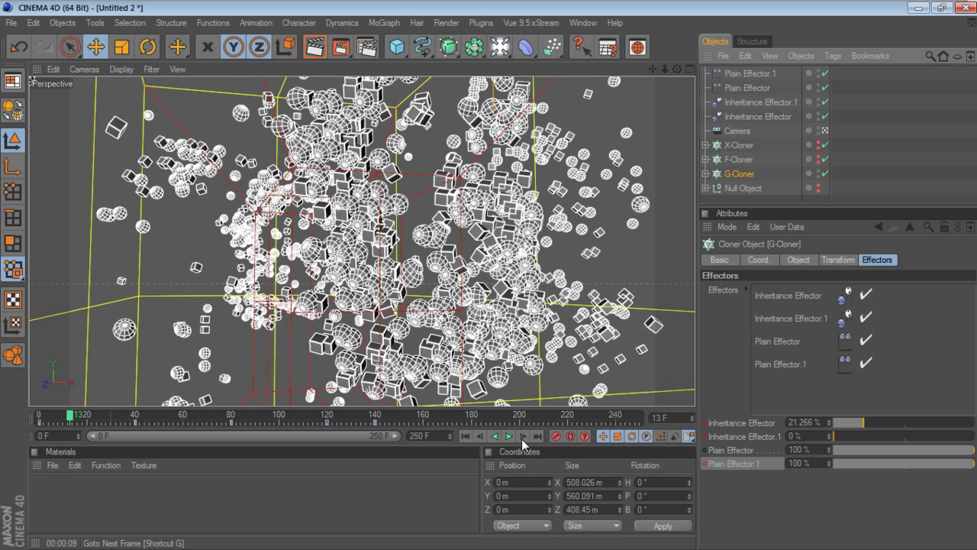
{"action": "left_click", "coordinate": [122, 69]}
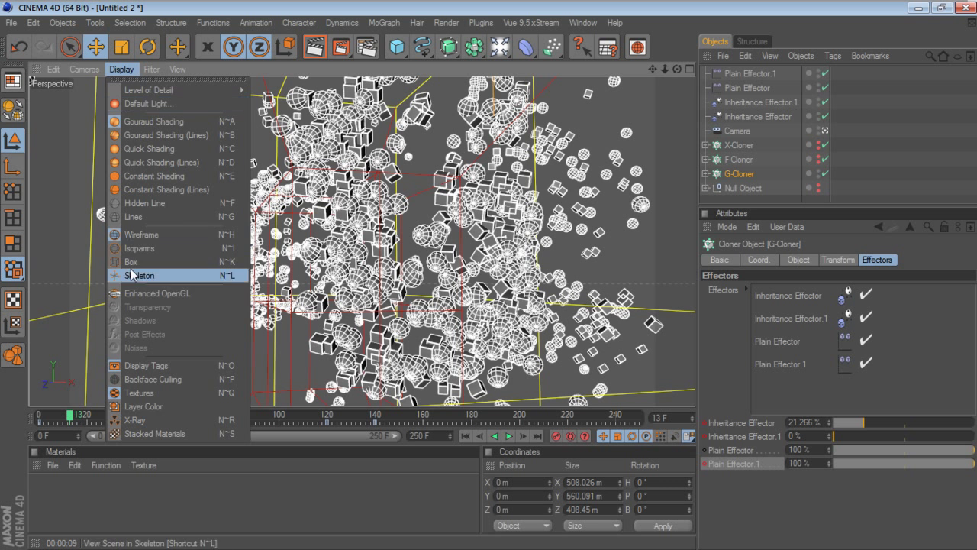
- Step frame by frame to frame 21, then play from frame 0 until the balls form the F
{"action": "left_click", "coordinate": [136, 293]}
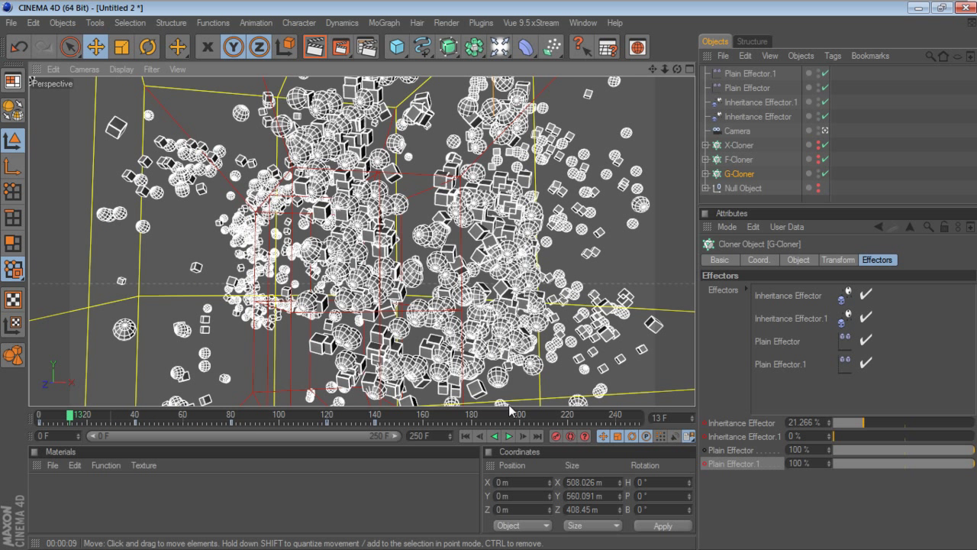
{"action": "left_click", "coordinate": [521, 437]}
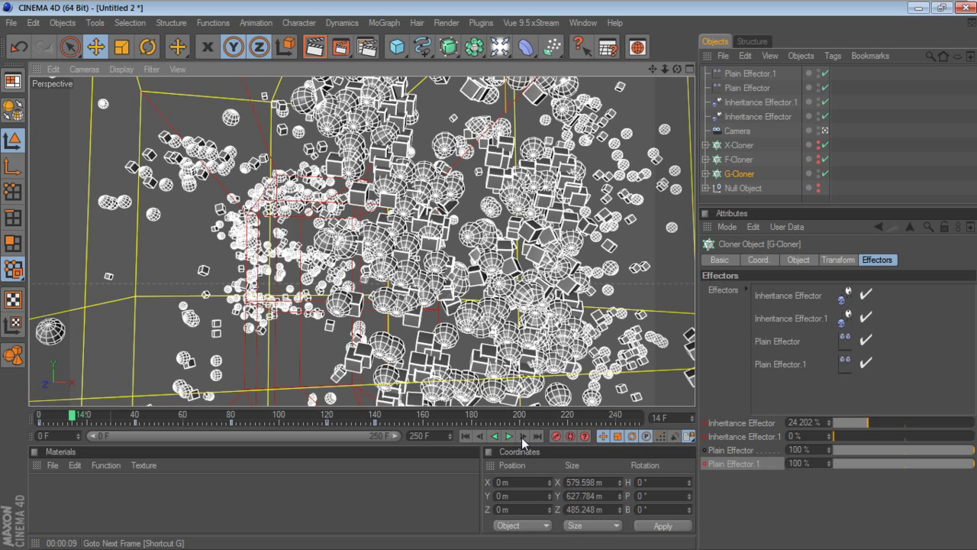
{"action": "left_click", "coordinate": [522, 437]}
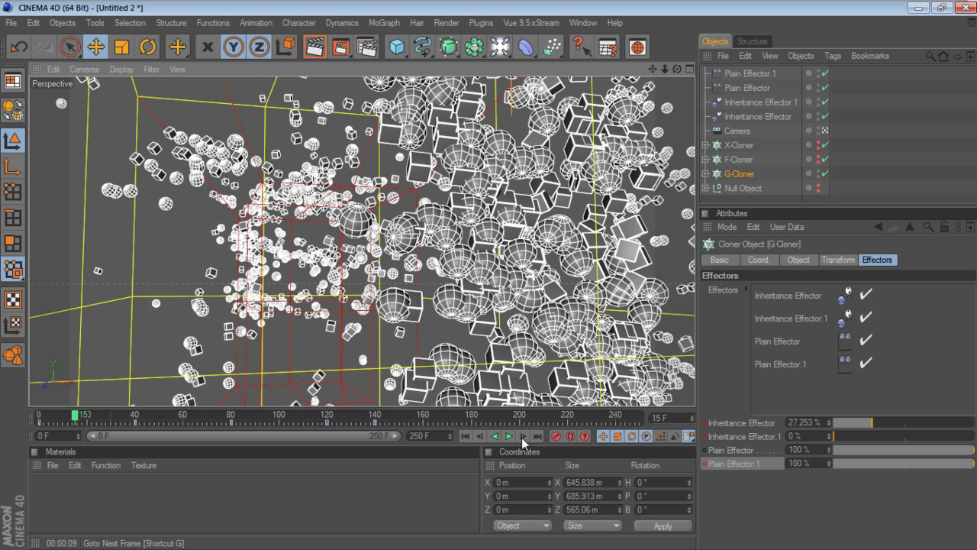
{"action": "left_click", "coordinate": [521, 438]}
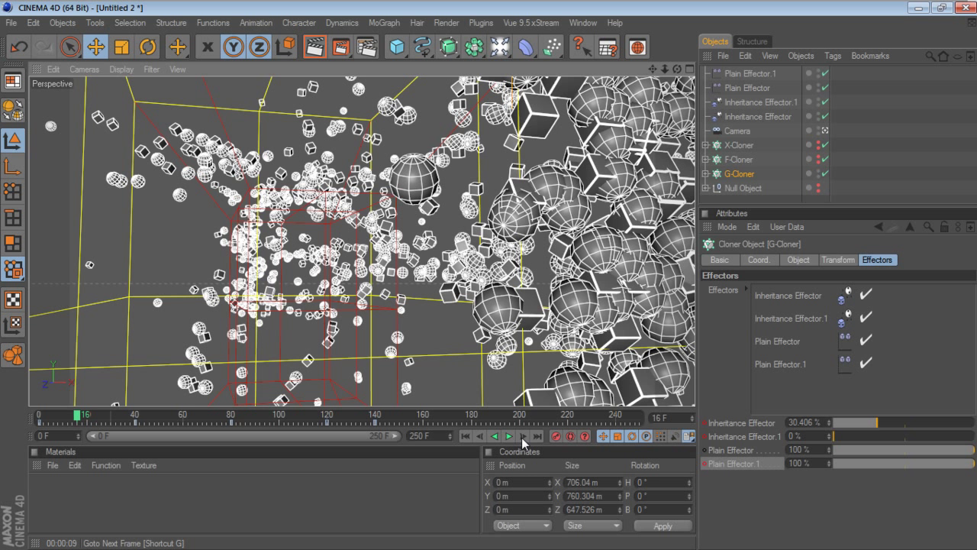
{"action": "left_click", "coordinate": [521, 437]}
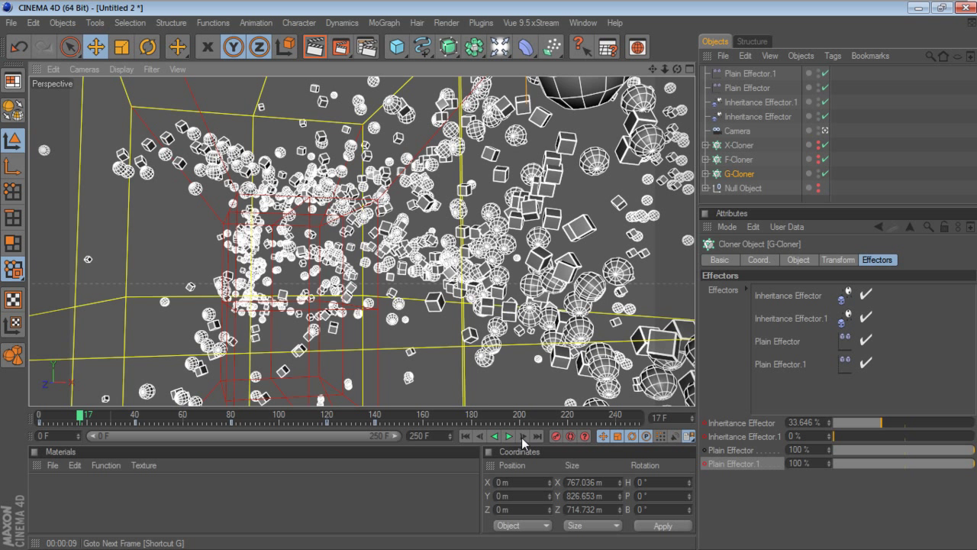
{"action": "left_click", "coordinate": [523, 436]}
{"action": "left_click", "coordinate": [523, 436]}
{"action": "left_click", "coordinate": [523, 436]}
{"action": "left_click", "coordinate": [521, 437]}
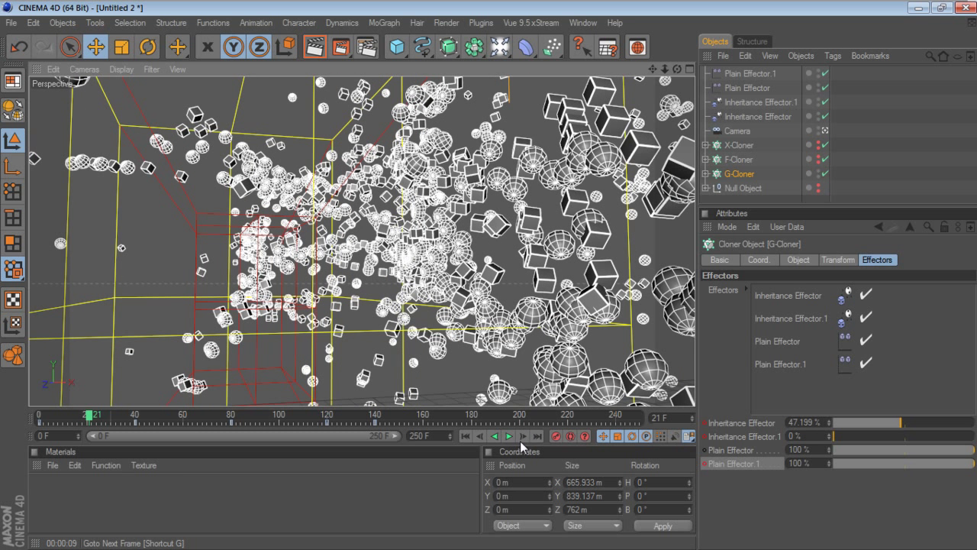
{"action": "left_click", "coordinate": [509, 437]}
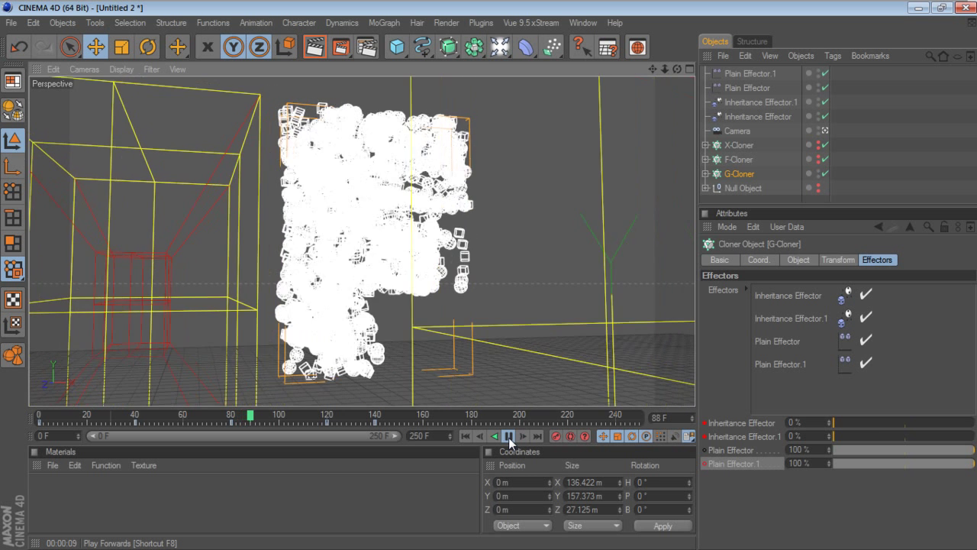
- Pause and resume playback at frames 92 and 110, then stop at frame 139 once the X forms
{"action": "left_click", "coordinate": [508, 438]}
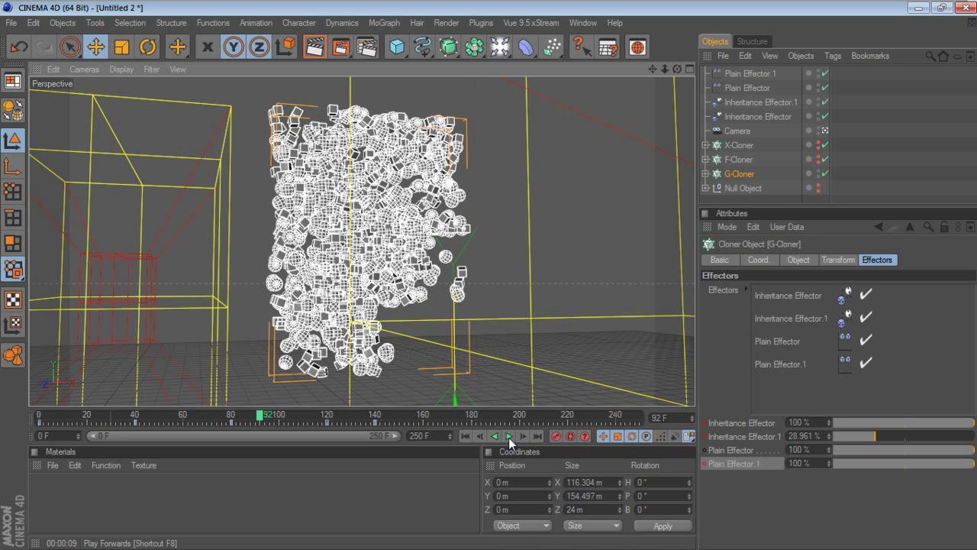
{"action": "left_click", "coordinate": [508, 438]}
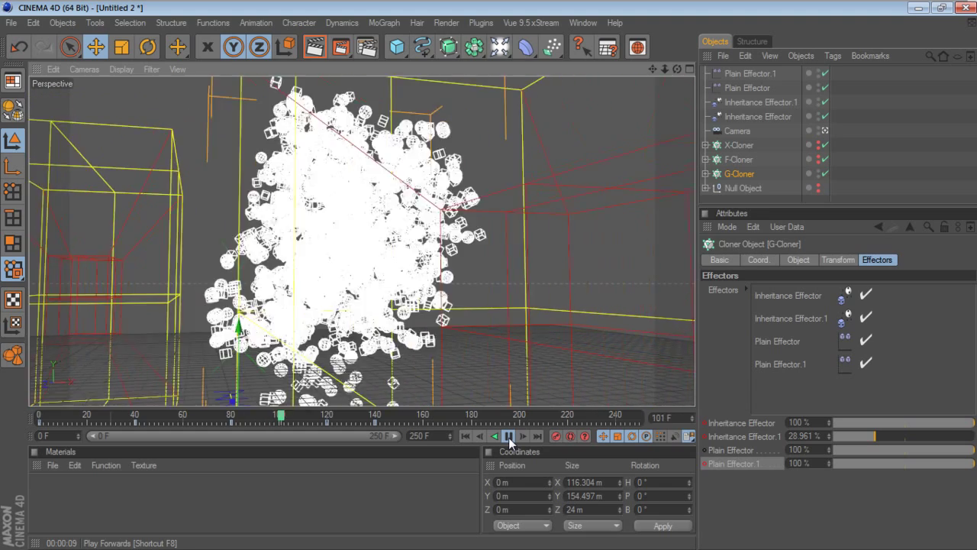
{"action": "left_click", "coordinate": [508, 437]}
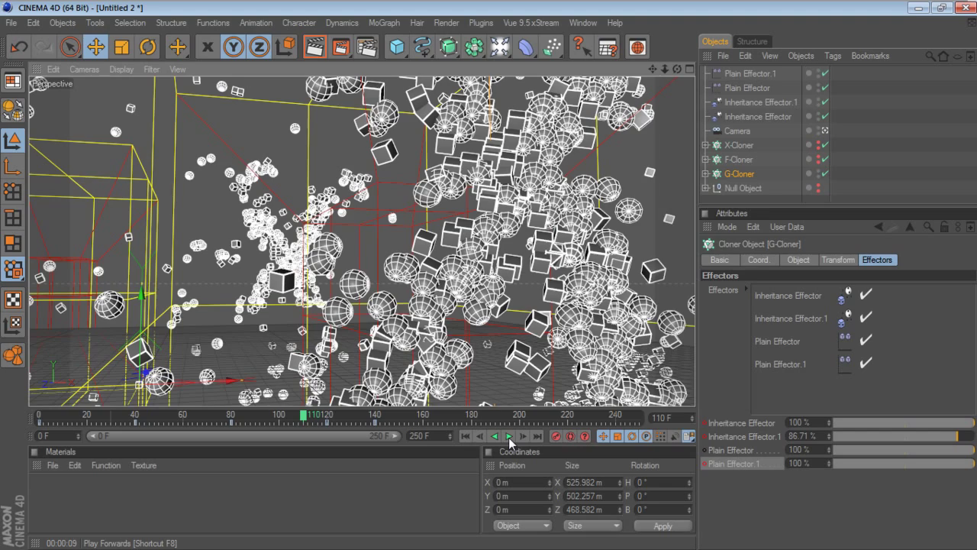
{"action": "left_click", "coordinate": [508, 438]}
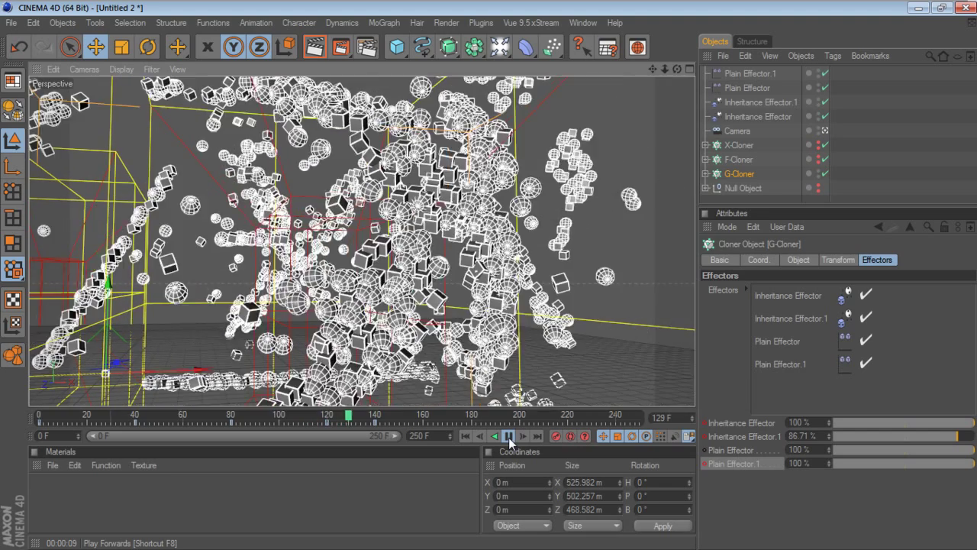
{"action": "left_click", "coordinate": [509, 437]}
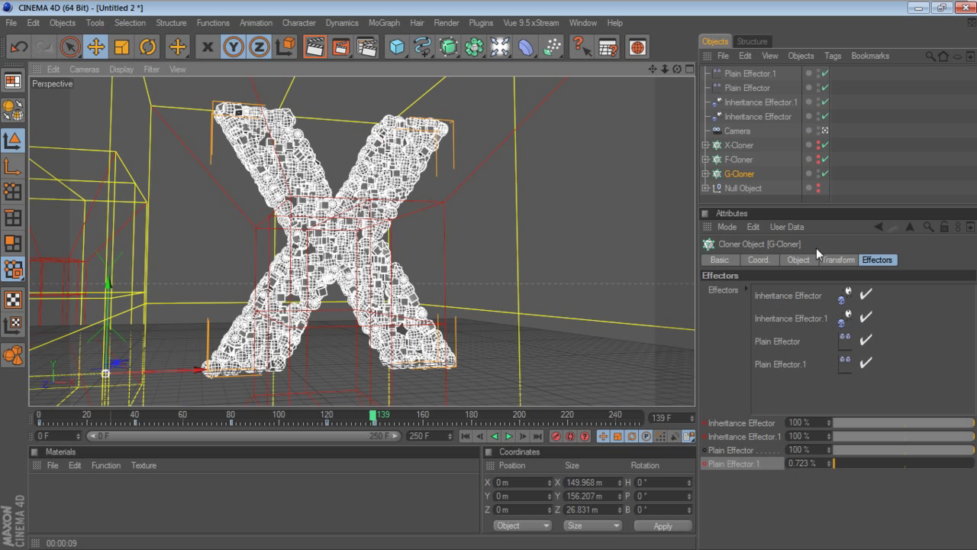
{"action": "left_click_drag", "start_coordinate": [821, 210], "coordinate": [817, 236]}
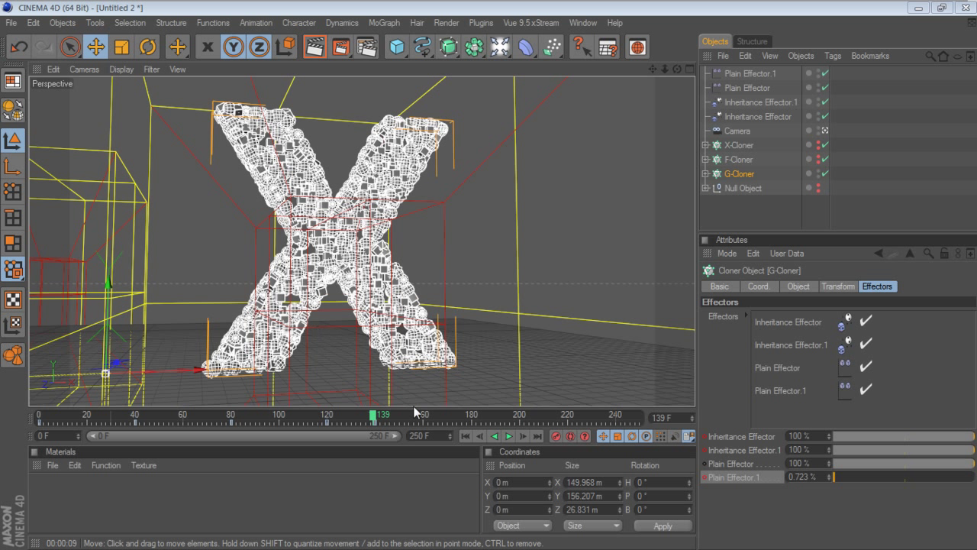
- Jump back to frame 0 so the balls form the letter G again
{"action": "left_click", "coordinate": [465, 436]}
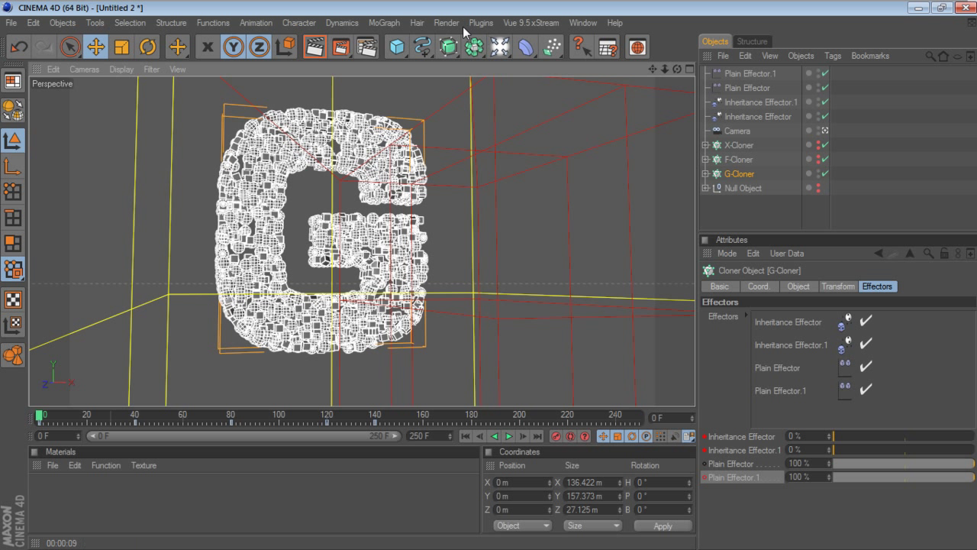
- Remove an accidentally added Inheritance effector and add a Delay Effector from the MoGraph menu
{"action": "left_click", "coordinate": [384, 23]}
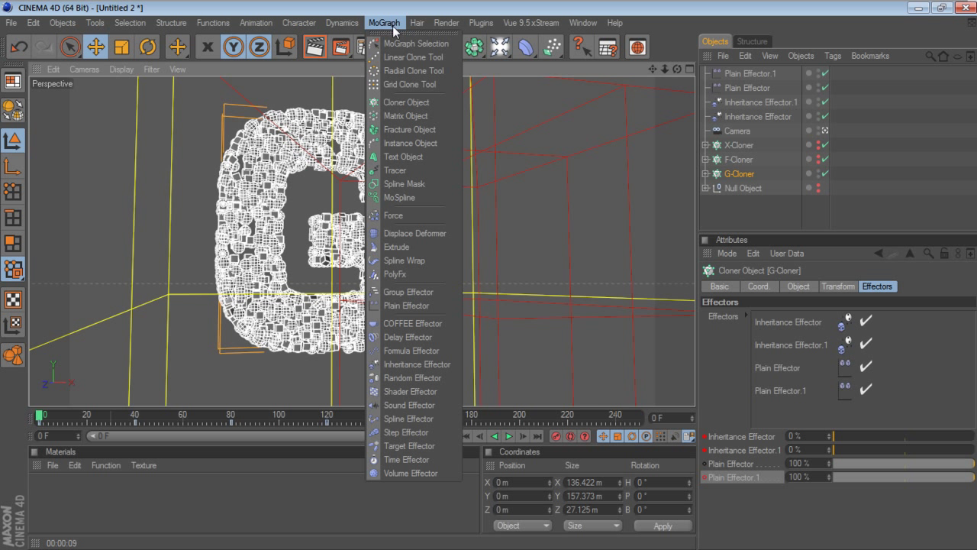
{"action": "left_click", "coordinate": [416, 364]}
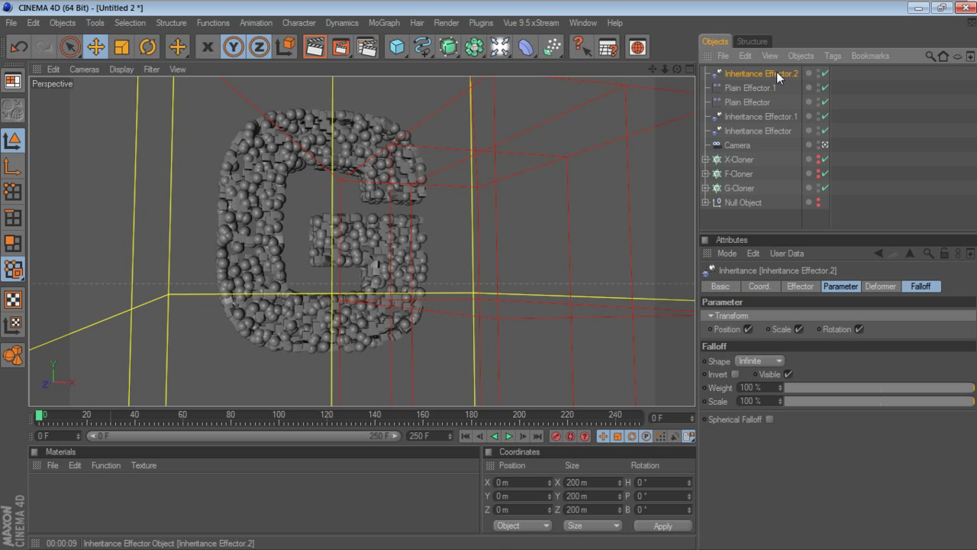
{"action": "key", "text": "Delete"}
{"action": "left_click", "coordinate": [384, 23]}
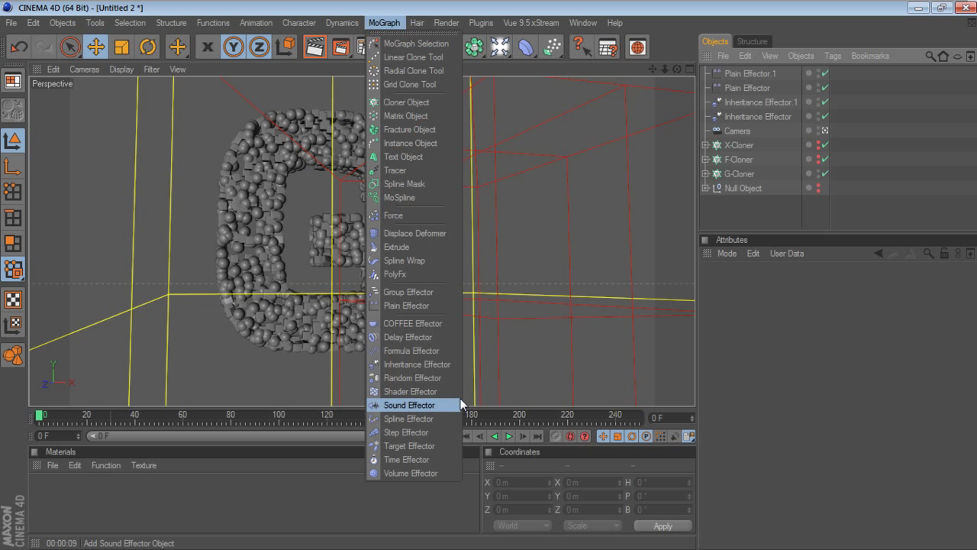
{"action": "left_click", "coordinate": [404, 336]}
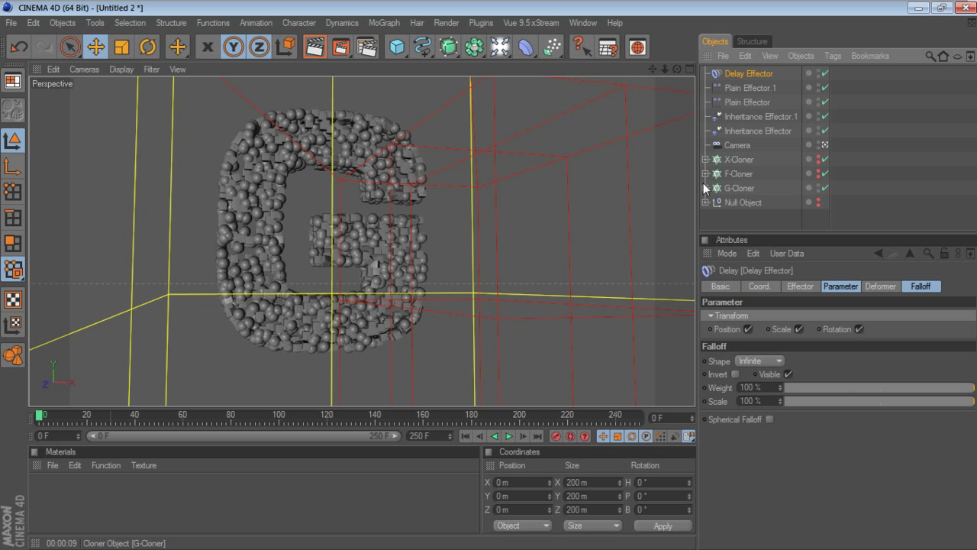
- Add the Delay Effector to G-Cloner's Effectors list and preview the morph up to the F
{"action": "left_click", "coordinate": [745, 188]}
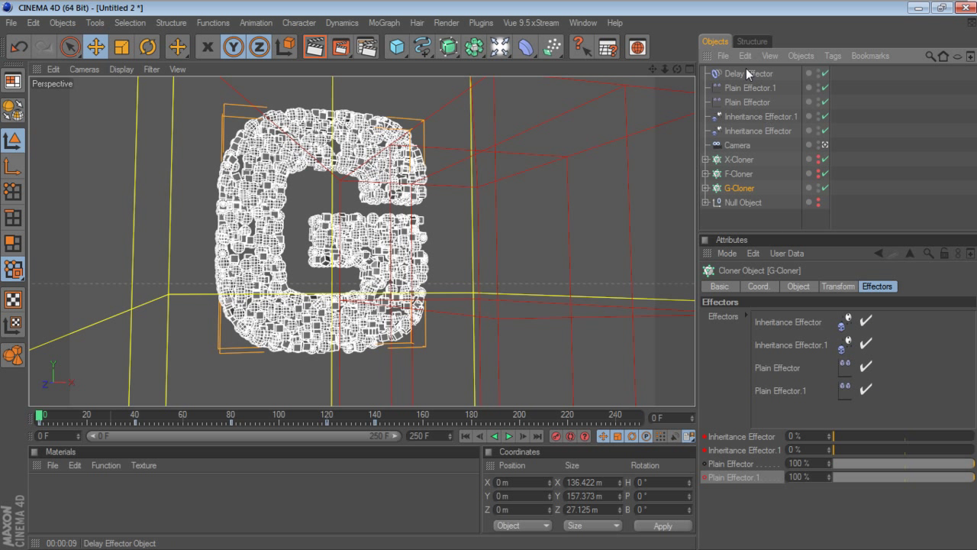
{"action": "left_click_drag", "start_coordinate": [746, 82], "coordinate": [784, 404]}
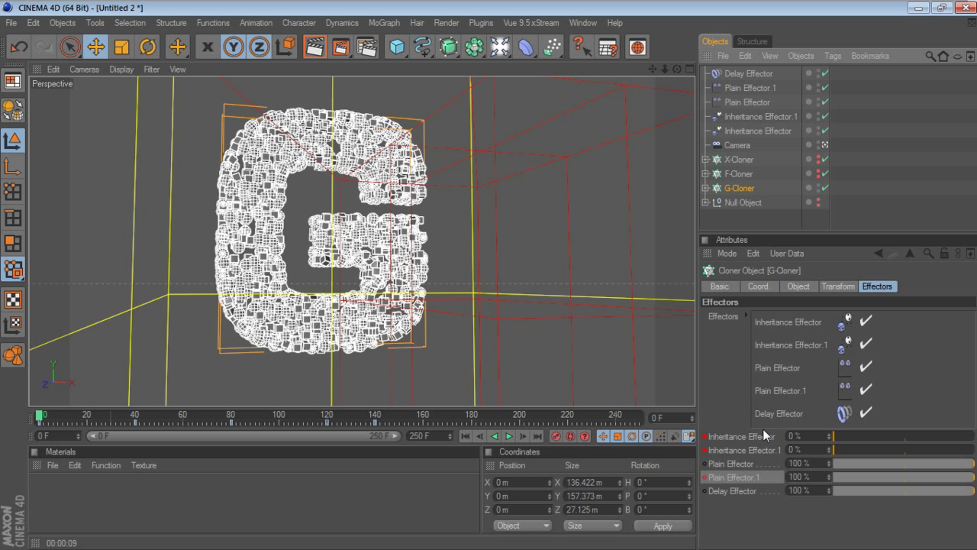
{"action": "left_click", "coordinate": [510, 436]}
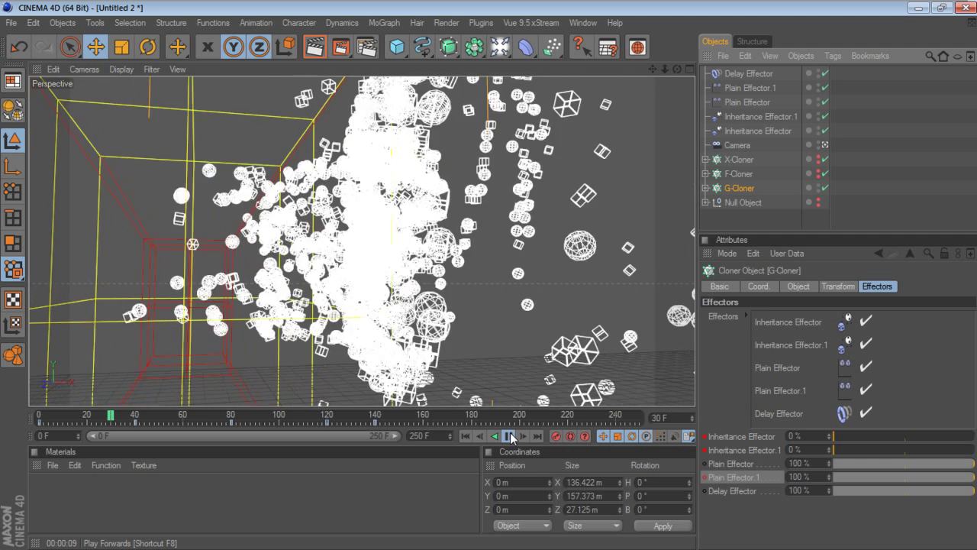
{"action": "left_click", "coordinate": [510, 436]}
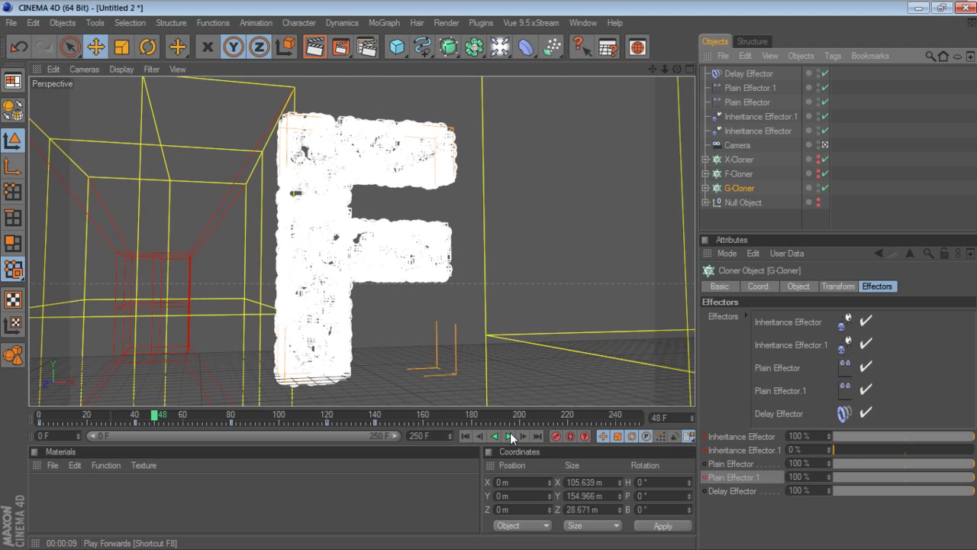
{"action": "left_click", "coordinate": [822, 287]}
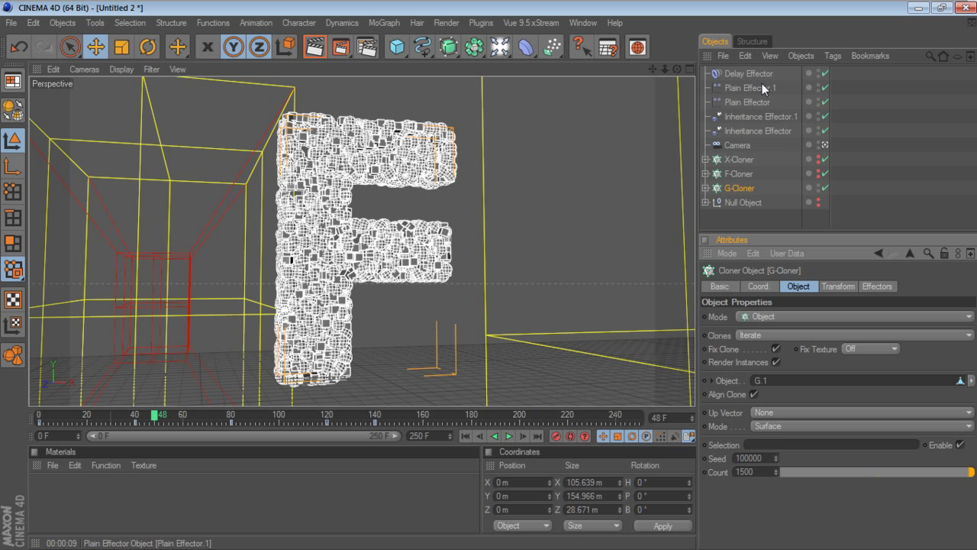
{"action": "left_click", "coordinate": [758, 75]}
- Switch the Delay Effector's mode to Spring and preview the animation from the start
{"action": "left_click", "coordinate": [843, 288]}
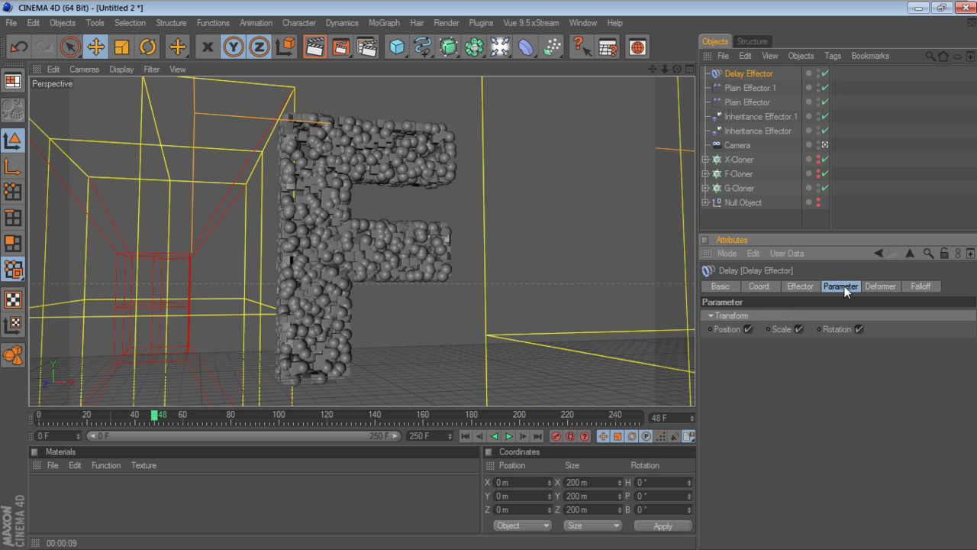
{"action": "left_click", "coordinate": [801, 288]}
{"action": "left_click", "coordinate": [773, 350]}
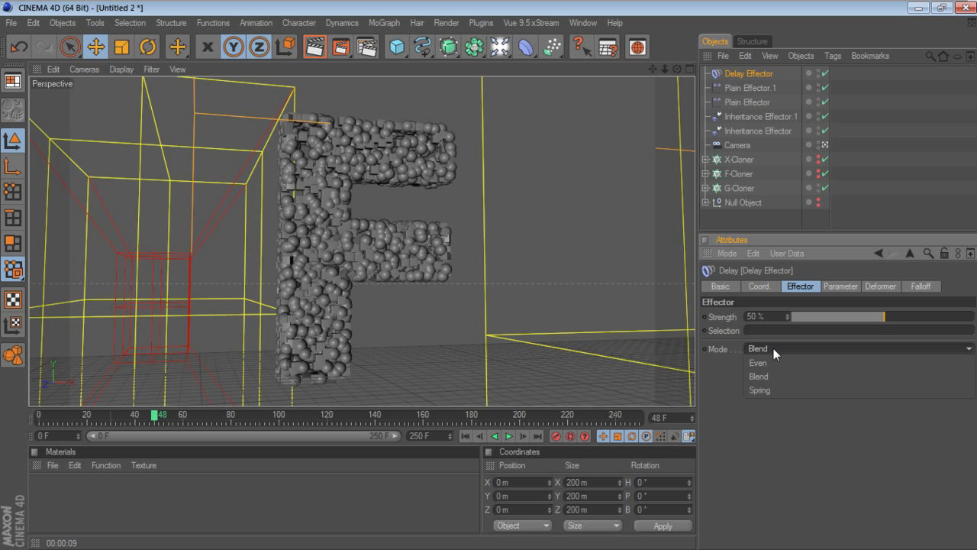
{"action": "left_click", "coordinate": [773, 389]}
{"action": "left_click", "coordinate": [463, 436]}
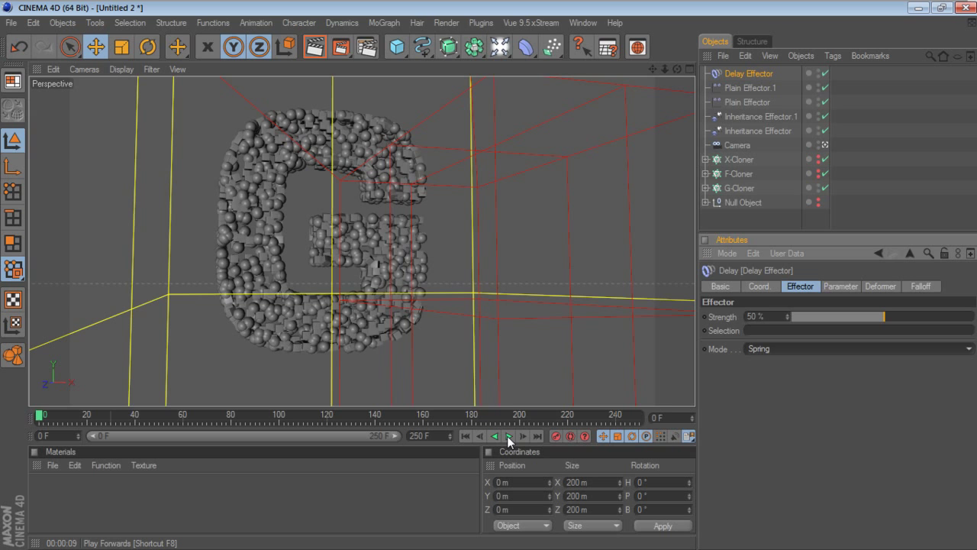
{"action": "left_click", "coordinate": [507, 436]}
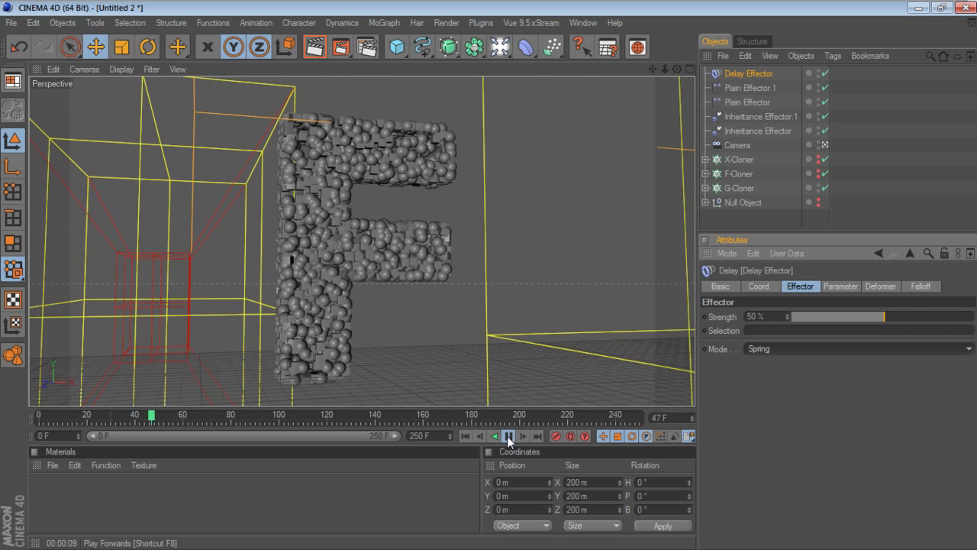
{"action": "left_click", "coordinate": [506, 436]}
- Raise the Delay strength to 83% and replay the morph until the X forms
{"action": "left_click_drag", "start_coordinate": [884, 316], "coordinate": [943, 315]}
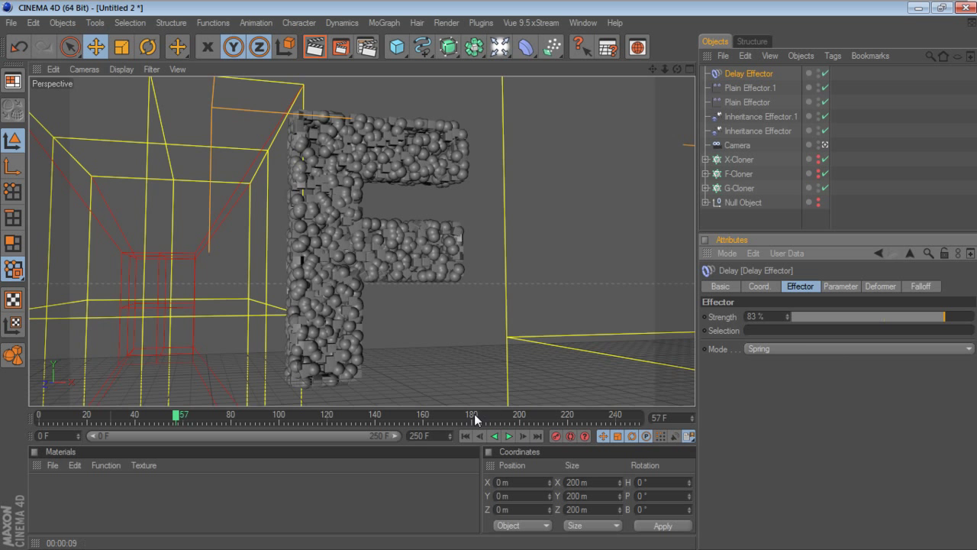
{"action": "left_click", "coordinate": [465, 436]}
{"action": "left_click", "coordinate": [507, 436]}
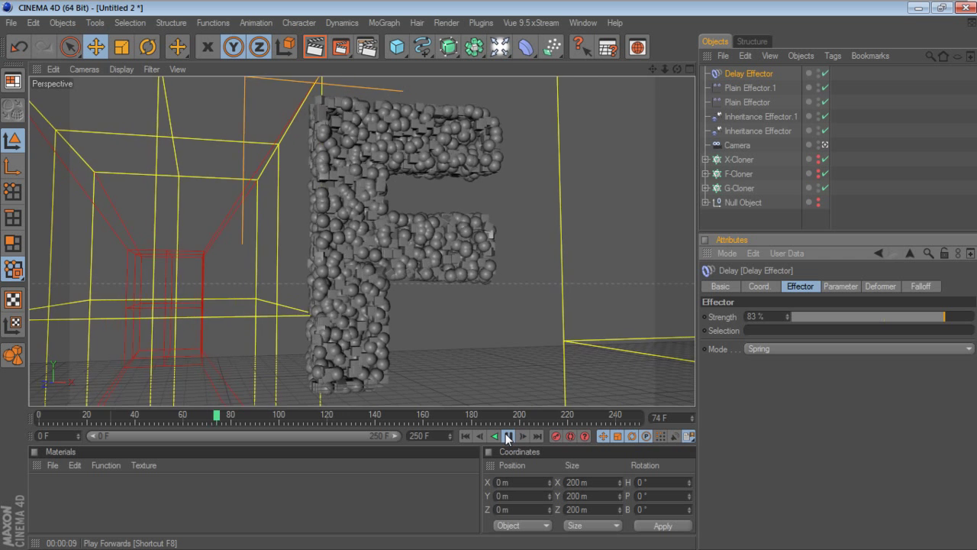
{"action": "left_click", "coordinate": [507, 438]}
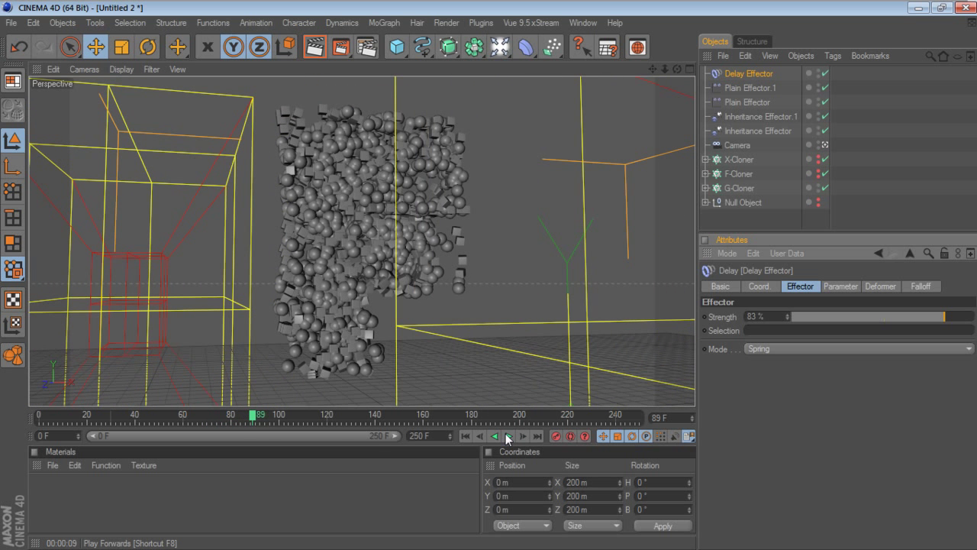
{"action": "left_click", "coordinate": [218, 415]}
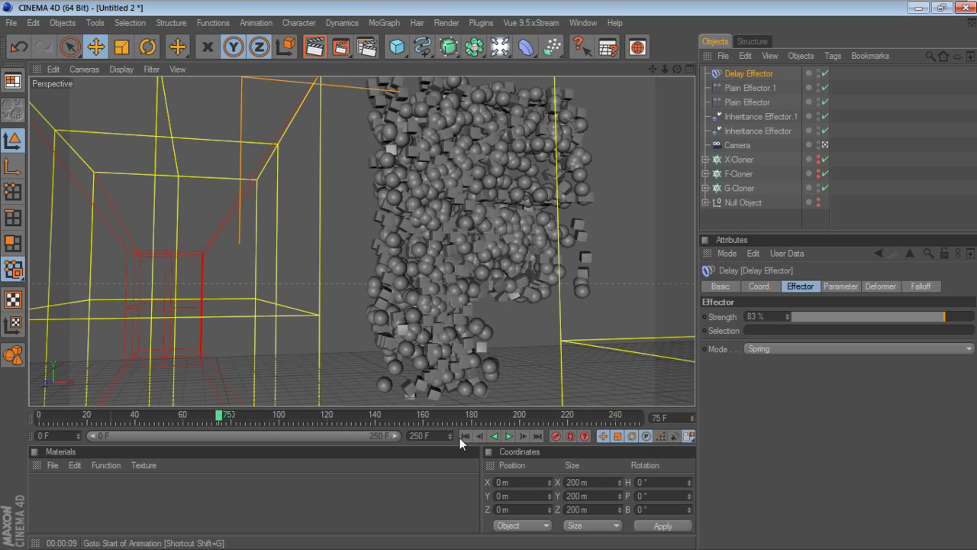
{"action": "left_click", "coordinate": [508, 439]}
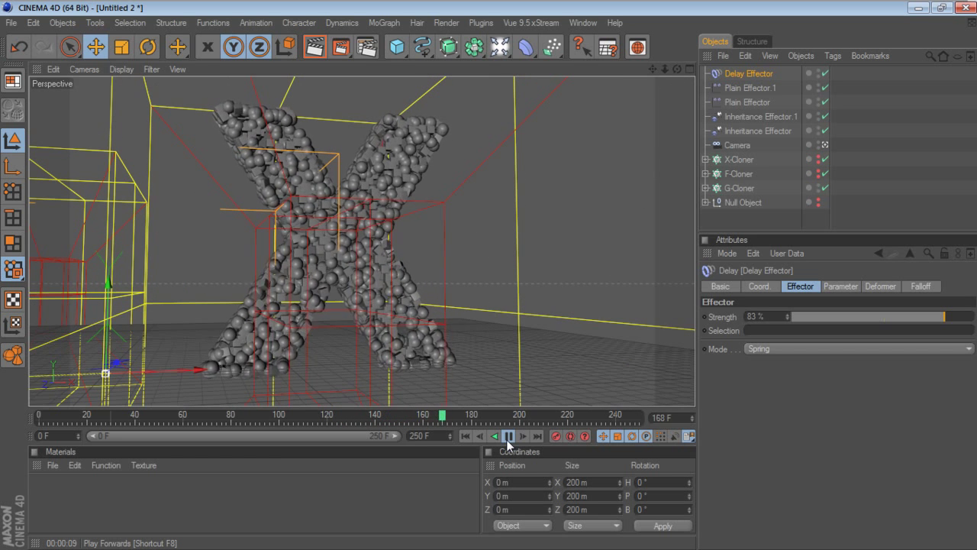
{"action": "left_click", "coordinate": [507, 441]}
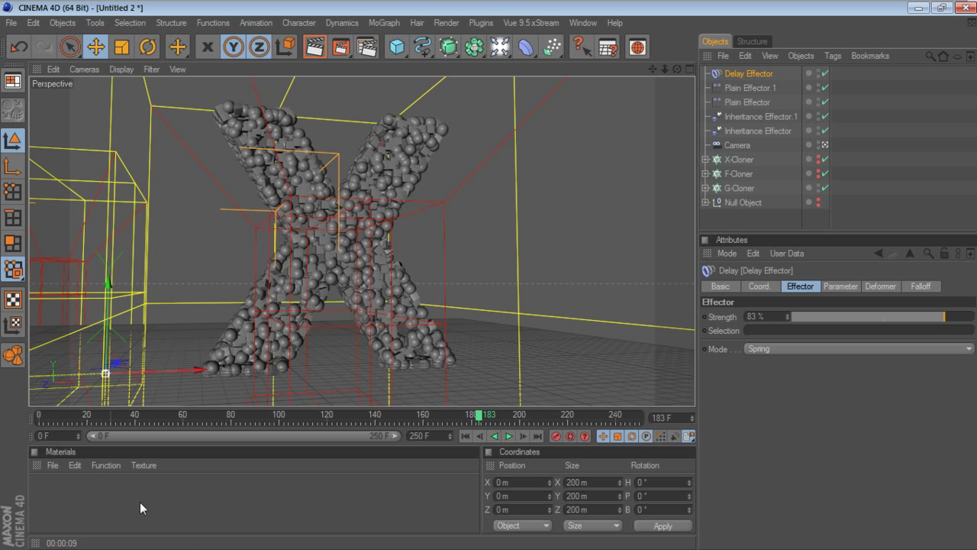
- Create a new material and name it 'cub'
{"action": "double_click", "coordinate": [99, 503]}
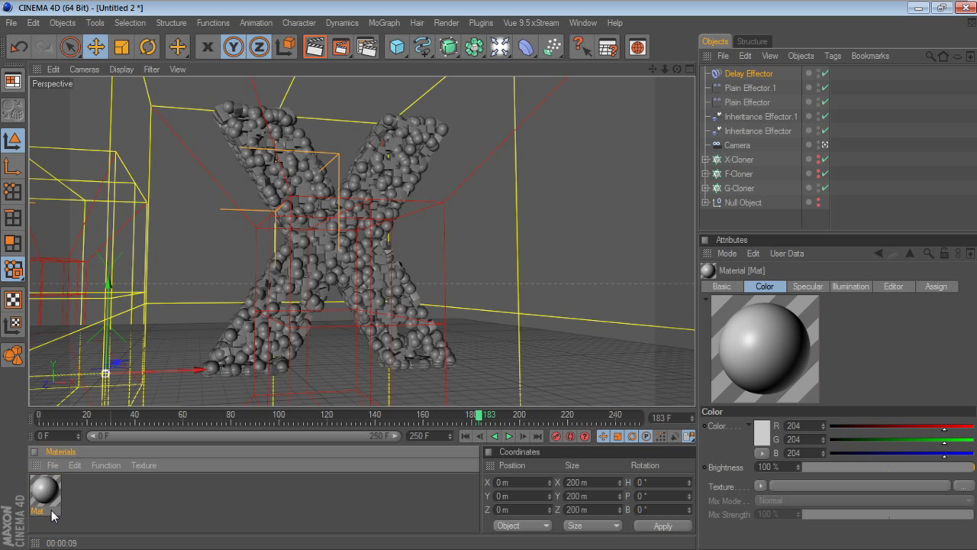
{"action": "double_click", "coordinate": [36, 511]}
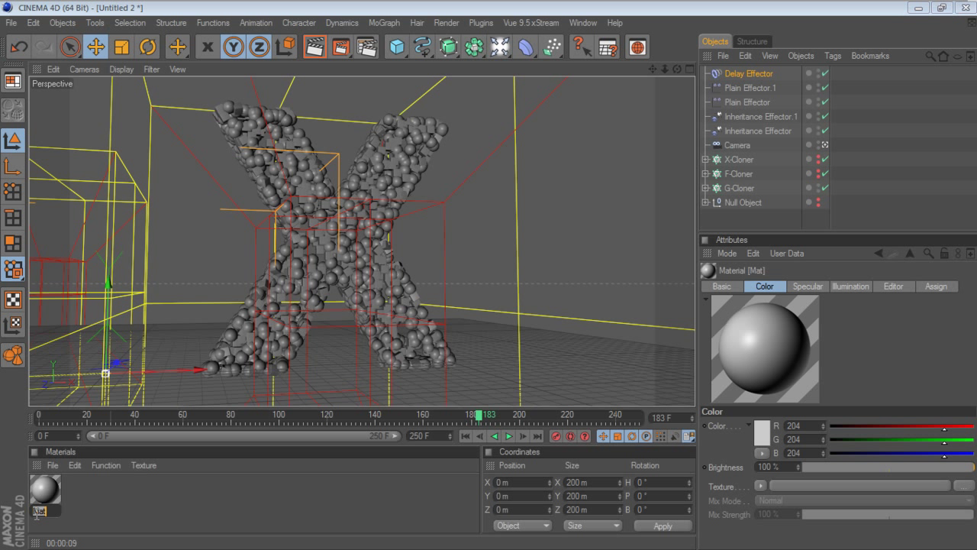
{"action": "type", "text": "cub"}
{"action": "key", "text": "Return"}
{"action": "left_click", "coordinate": [130, 517]}
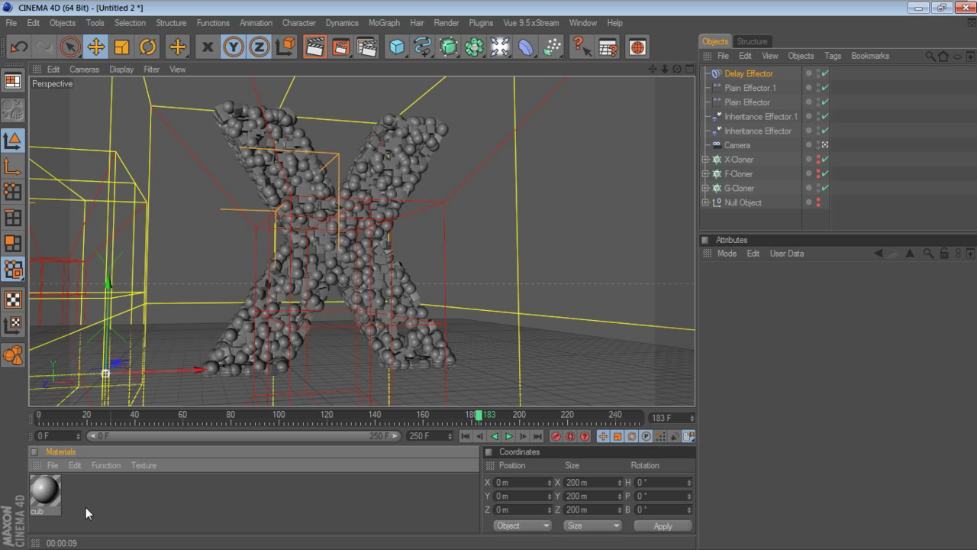
- Create a second material named 'balls'
{"action": "double_click", "coordinate": [94, 506]}
{"action": "double_click", "coordinate": [38, 512]}
{"action": "type", "text": "balls"}
{"action": "key", "text": "Return"}
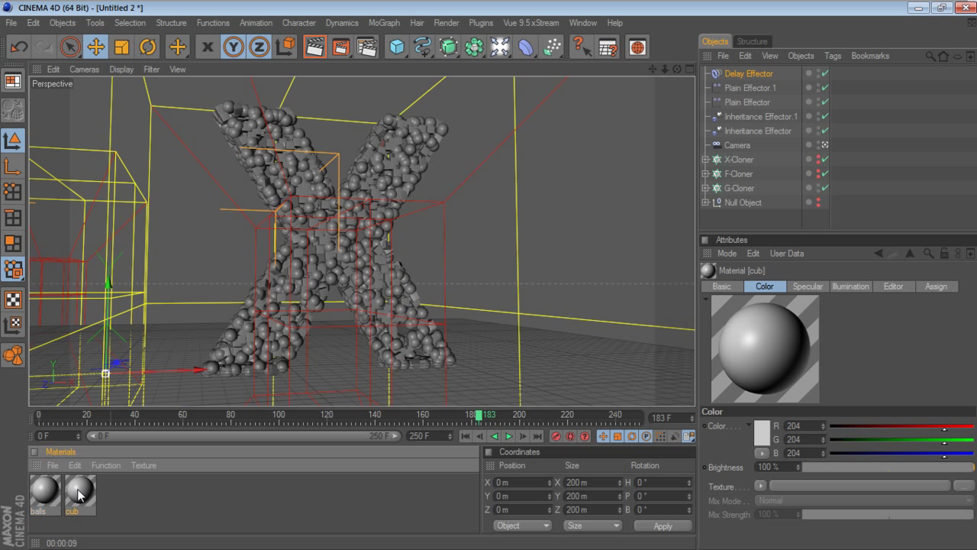
{"action": "double_click", "coordinate": [79, 492]}
{"action": "left_click", "coordinate": [568, 98]}
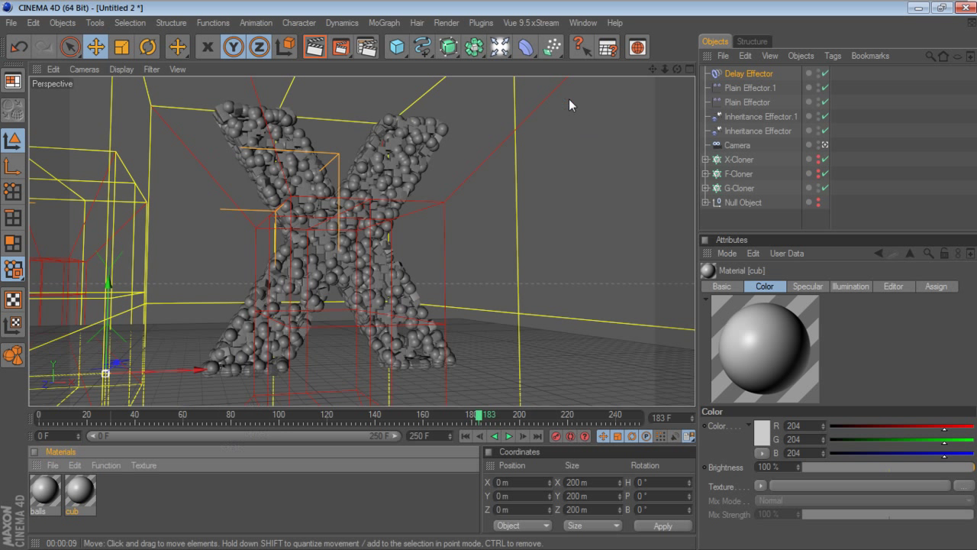
- Add a Sky object to the scene and name it 'Env'
{"action": "left_click_drag", "start_coordinate": [500, 47], "coordinate": [725, 102]}
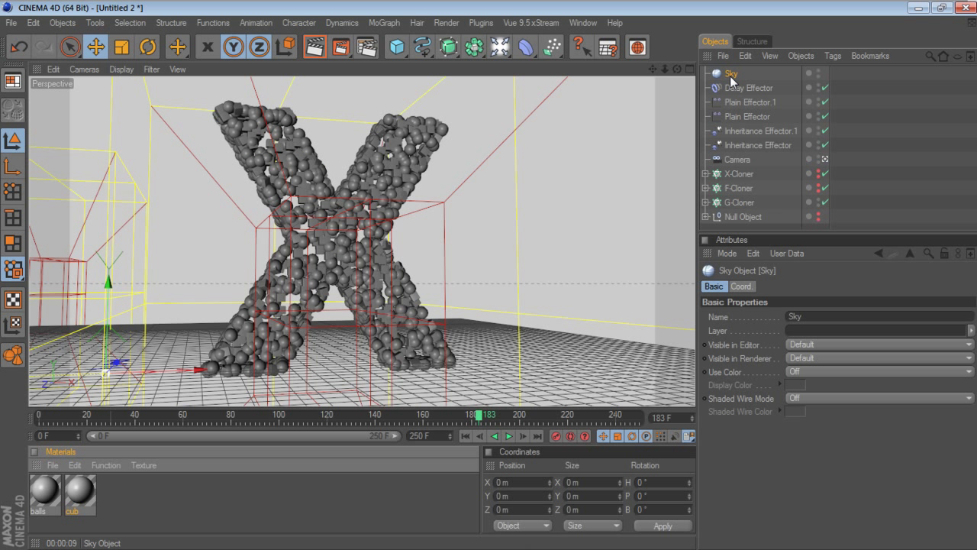
{"action": "double_click", "coordinate": [733, 74]}
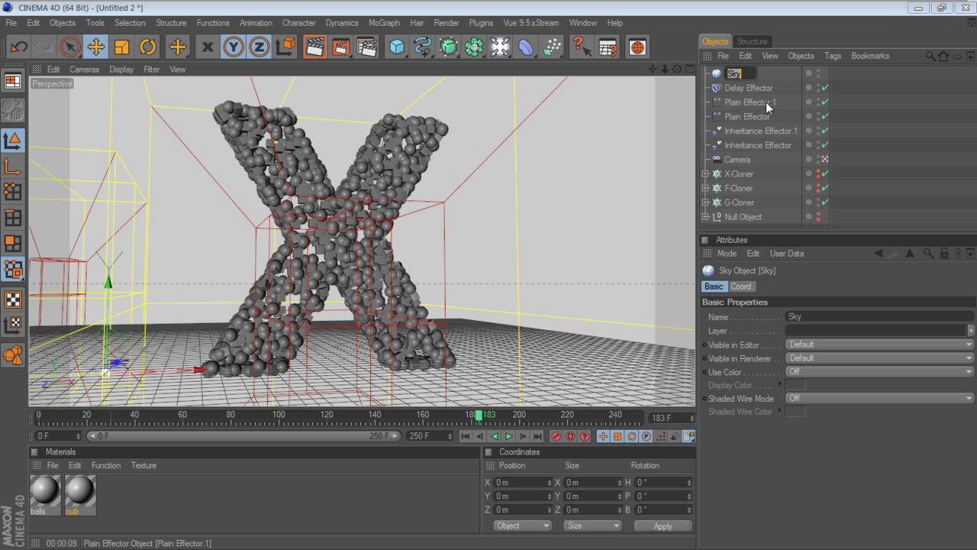
{"action": "type", "text": "Env"}
{"action": "key", "text": "Return"}
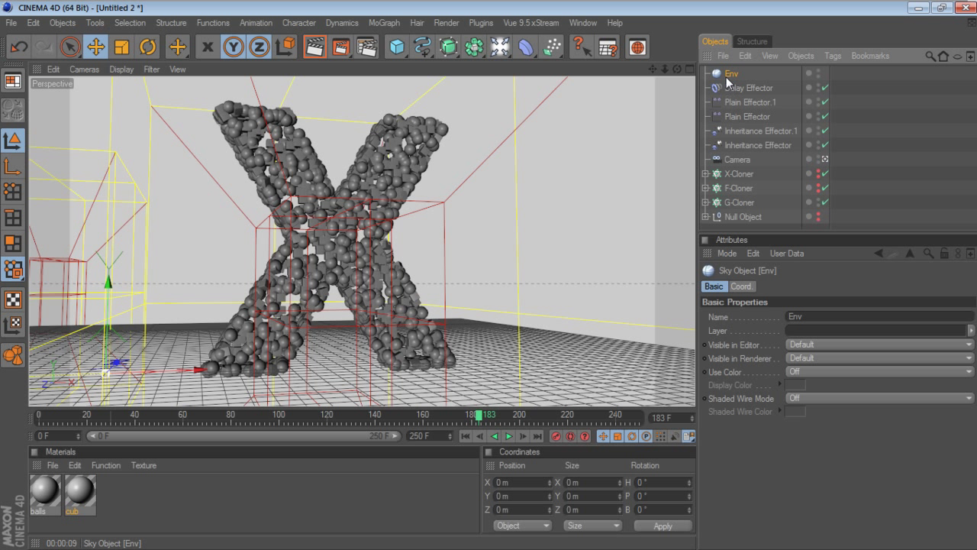
- Duplicate the Env sky with copy-paste and rename the copy 'Ref'
{"action": "key", "text": "ctrl+c"}
{"action": "key", "text": "ctrl+v"}
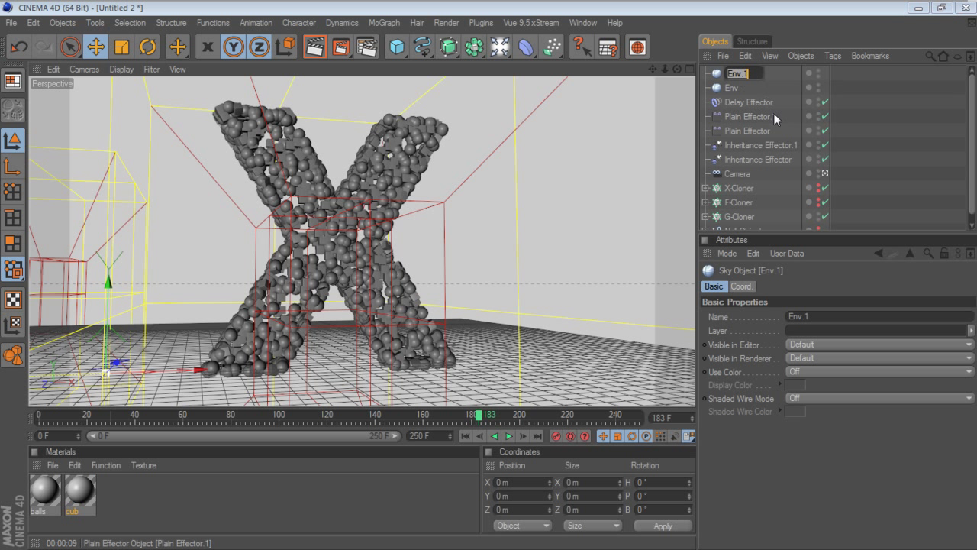
{"action": "type", "text": "Ref"}
{"action": "key", "text": "Return"}
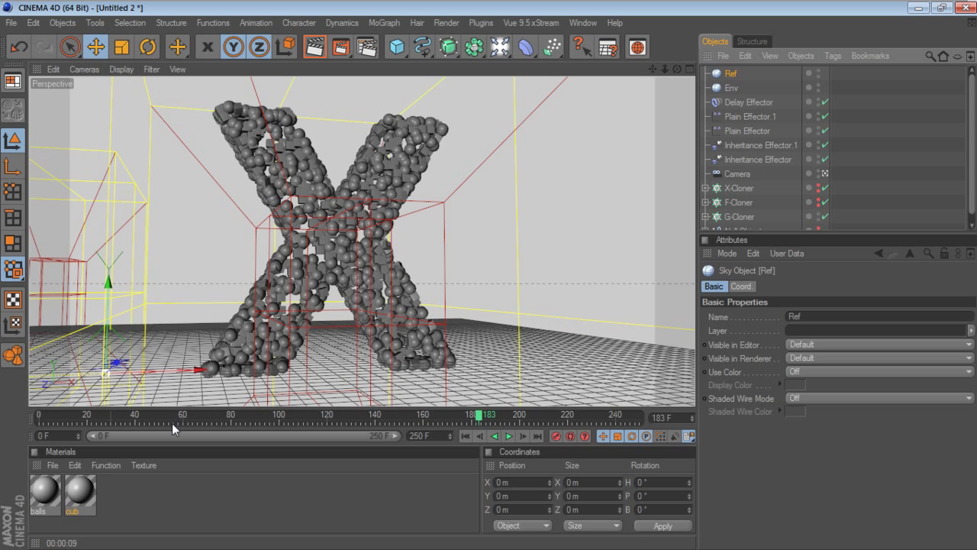
{"action": "left_click", "coordinate": [717, 87]}
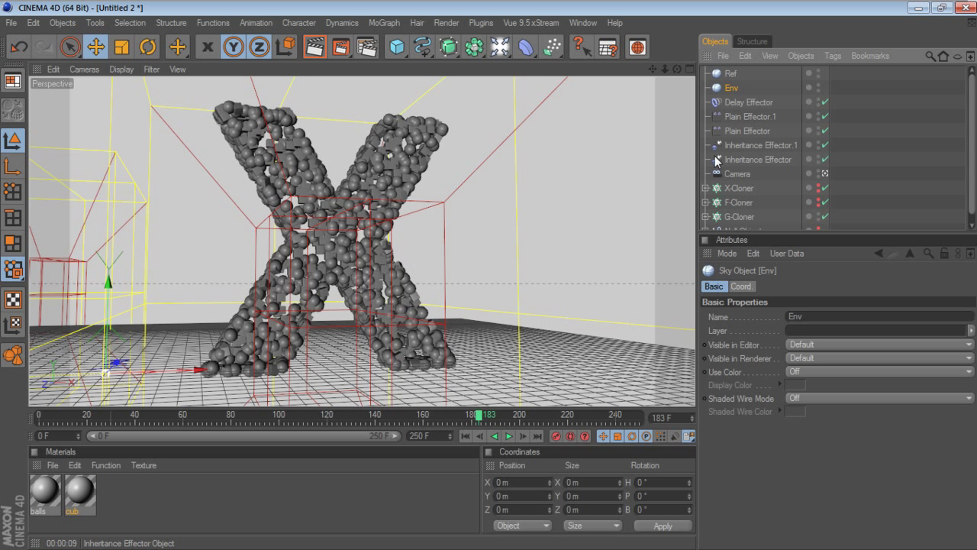
- Give Env a Compositing tag with Seen by Rays, Seen by GI and shadows turned off
{"action": "right_click", "coordinate": [741, 89]}
{"action": "mouse_move", "coordinate": [788, 13]}
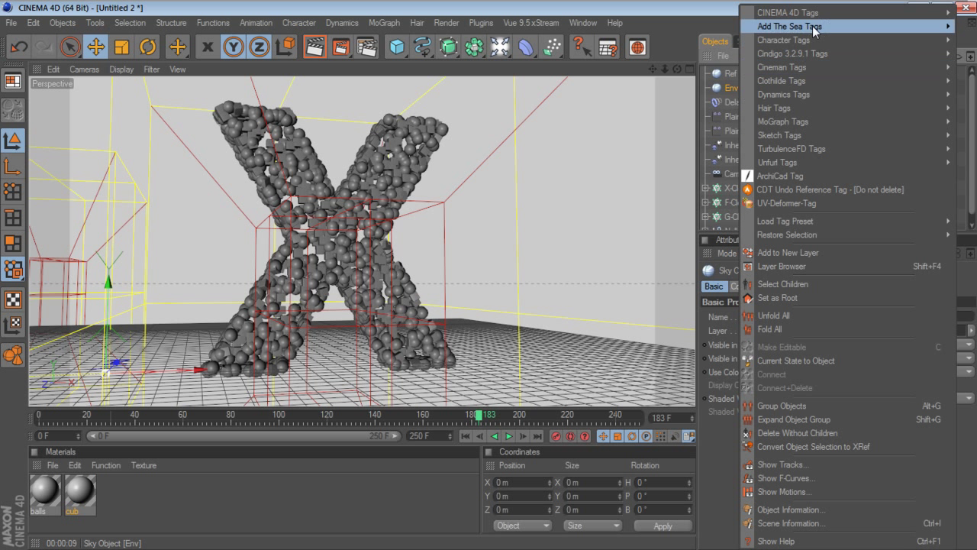
{"action": "left_click", "coordinate": [688, 93]}
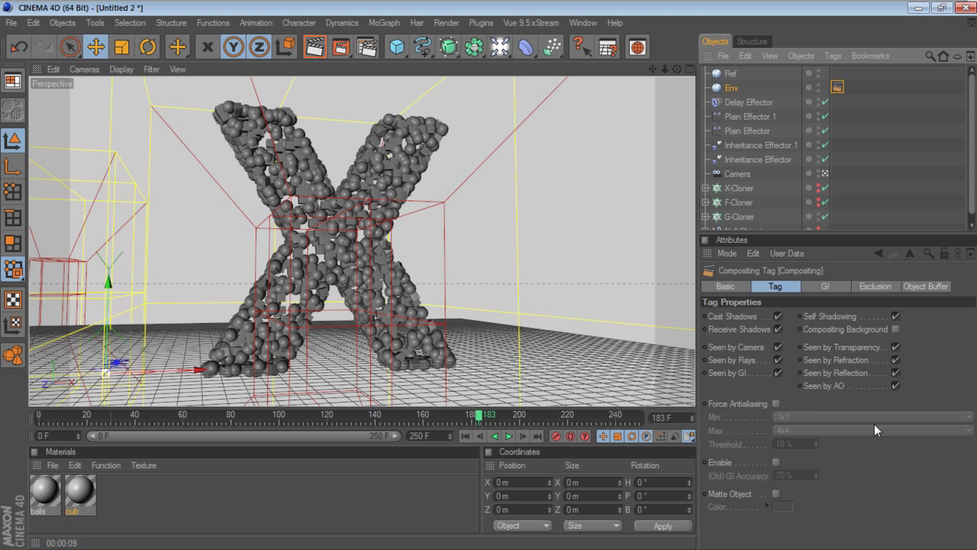
{"action": "left_click", "coordinate": [777, 359]}
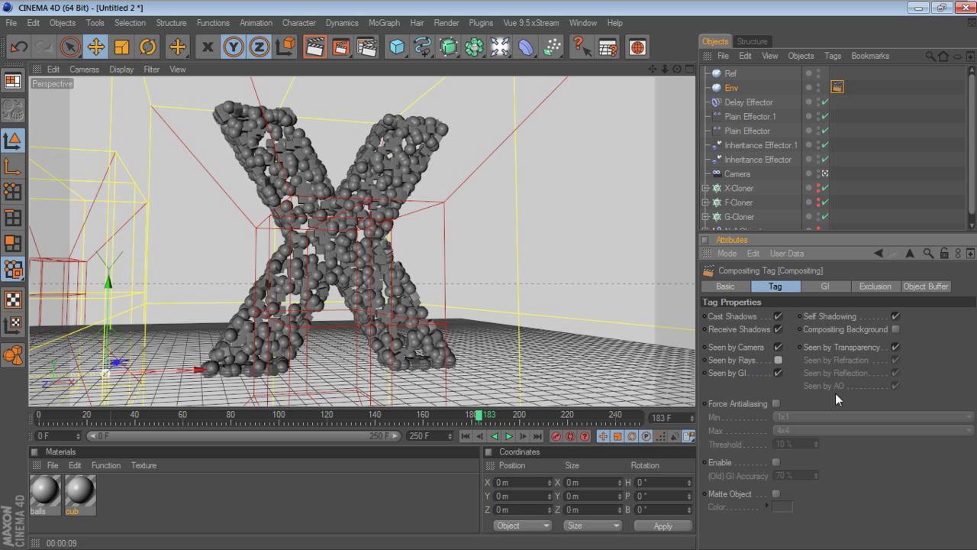
{"action": "left_click", "coordinate": [778, 373]}
{"action": "left_click_drag", "start_coordinate": [777, 331], "coordinate": [776, 325]}
{"action": "left_click", "coordinate": [744, 347]}
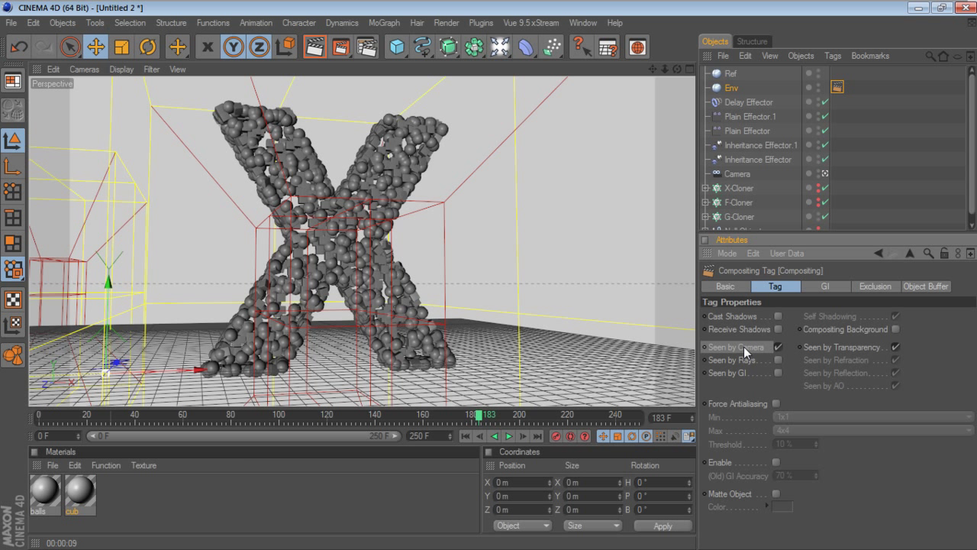
- Add a Compositing tag to the Ref sky with Seen by Camera turned off
{"action": "left_click", "coordinate": [729, 74]}
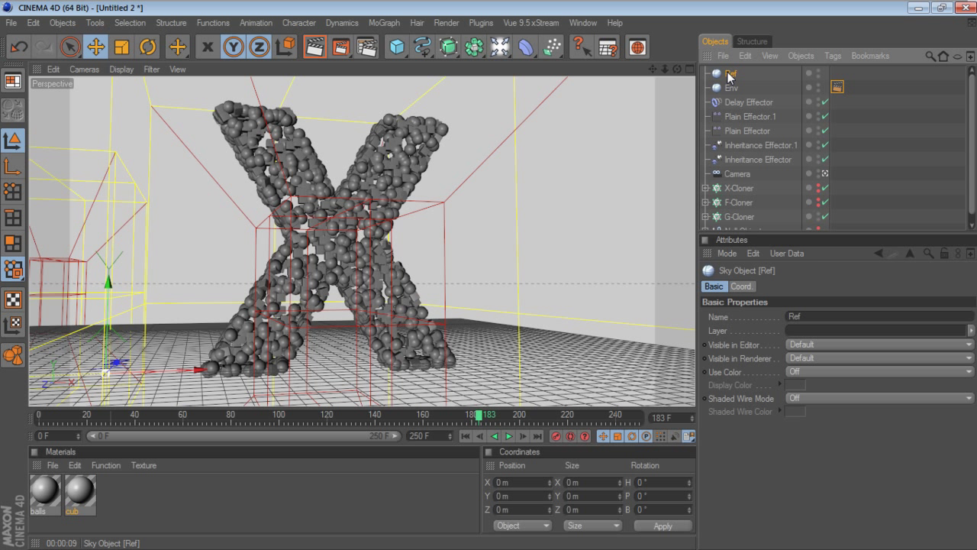
{"action": "right_click", "coordinate": [769, 85]}
{"action": "mouse_move", "coordinate": [784, 13]}
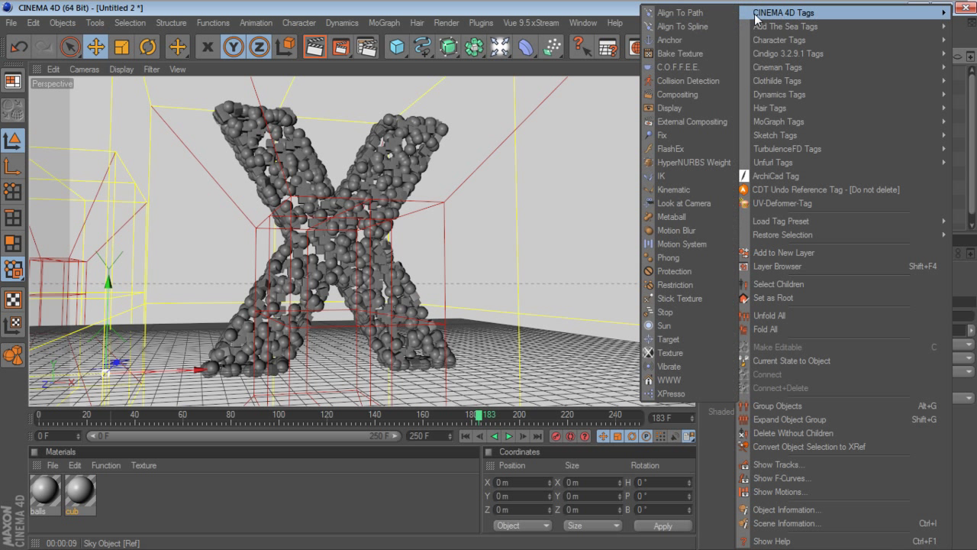
{"action": "left_click", "coordinate": [702, 92]}
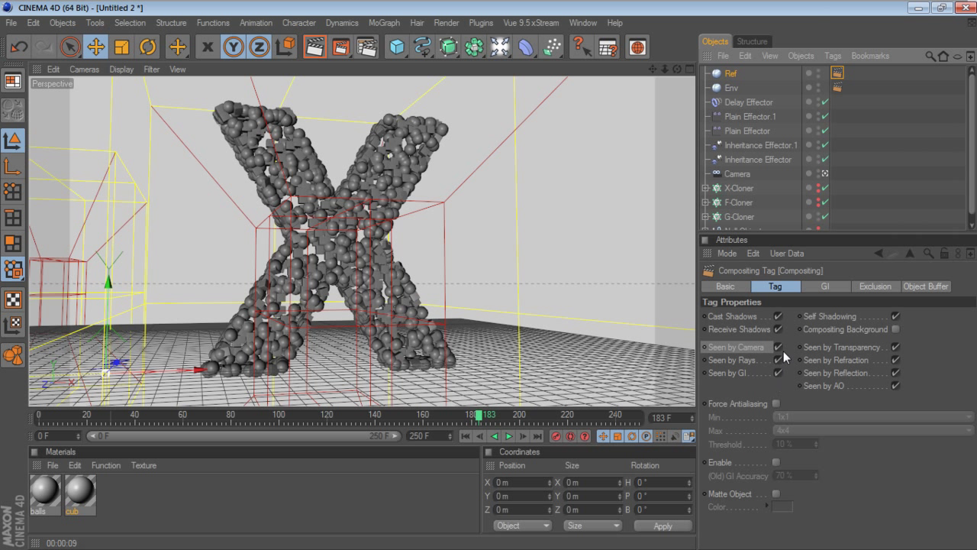
{"action": "left_click", "coordinate": [779, 348]}
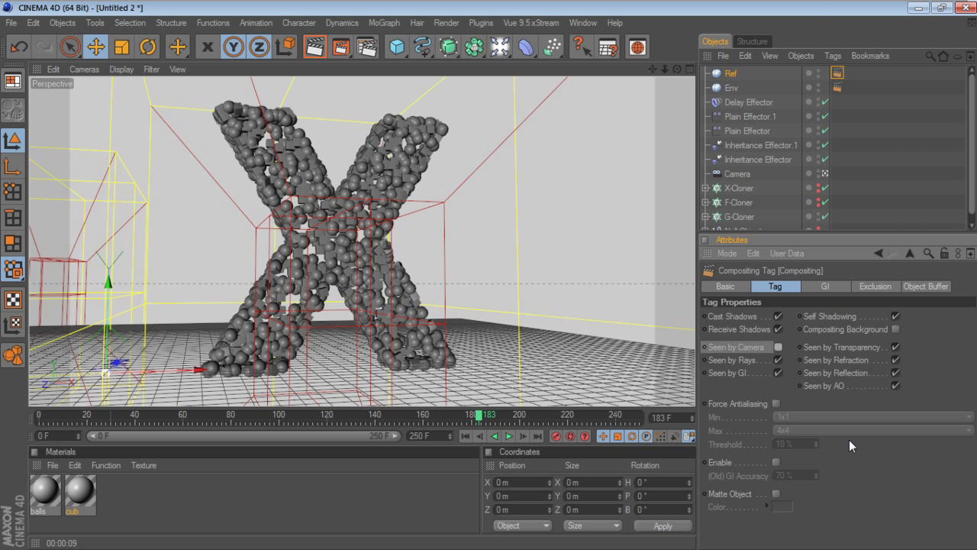
- Open the Content Browser and browse to the Gfxacademy HDRI presets
{"action": "left_click", "coordinate": [581, 23]}
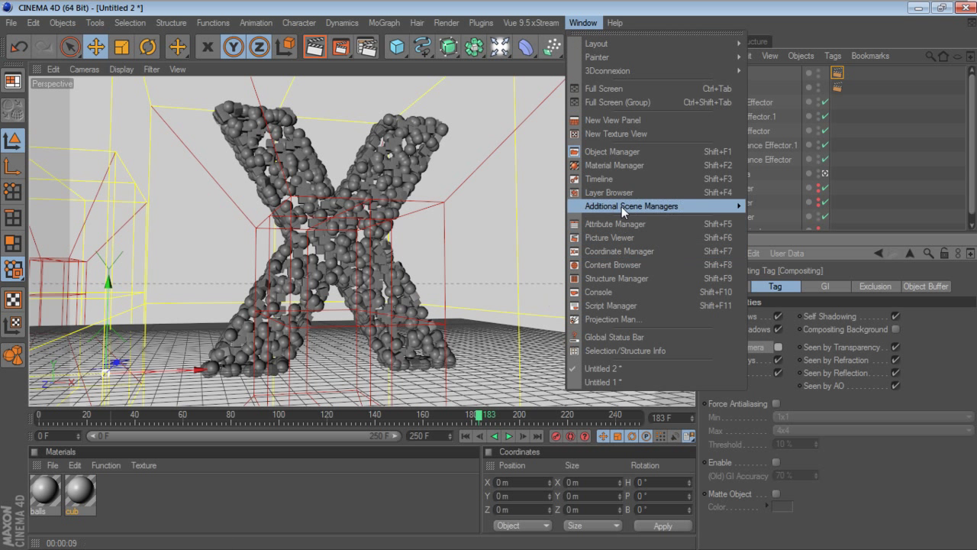
{"action": "left_click", "coordinate": [615, 266]}
{"action": "left_click_drag", "start_coordinate": [642, 241], "coordinate": [640, 161]}
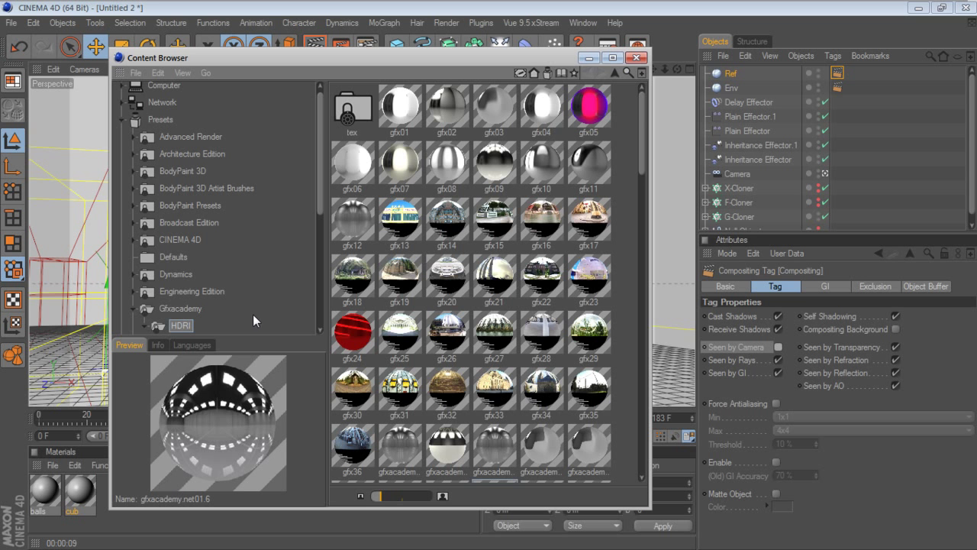
{"action": "mouse_move", "coordinate": [640, 148]}
{"action": "left_mouse_down"}
{"action": "mouse_move", "coordinate": [618, 328]}
{"action": "mouse_move", "coordinate": [627, 444]}
{"action": "left_mouse_up"}
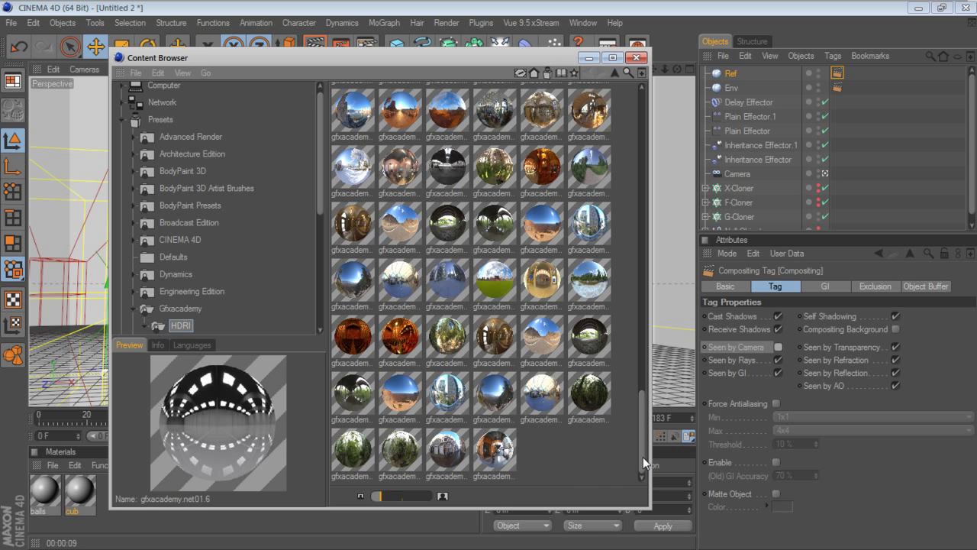
{"action": "mouse_move", "coordinate": [643, 456]}
{"action": "left_mouse_down"}
{"action": "mouse_move", "coordinate": [631, 247]}
{"action": "mouse_move", "coordinate": [638, 142]}
{"action": "left_mouse_up"}
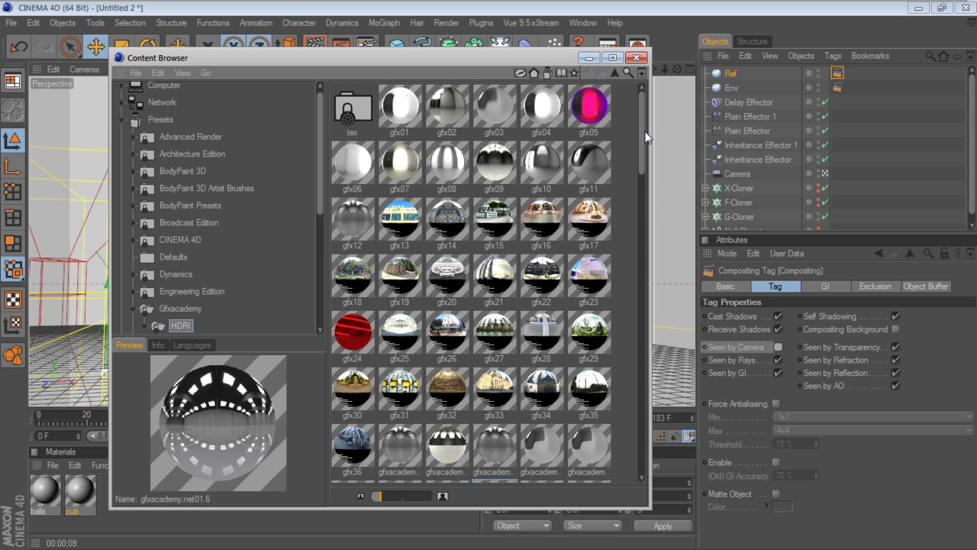
{"action": "left_click_drag", "start_coordinate": [645, 131], "coordinate": [644, 286]}
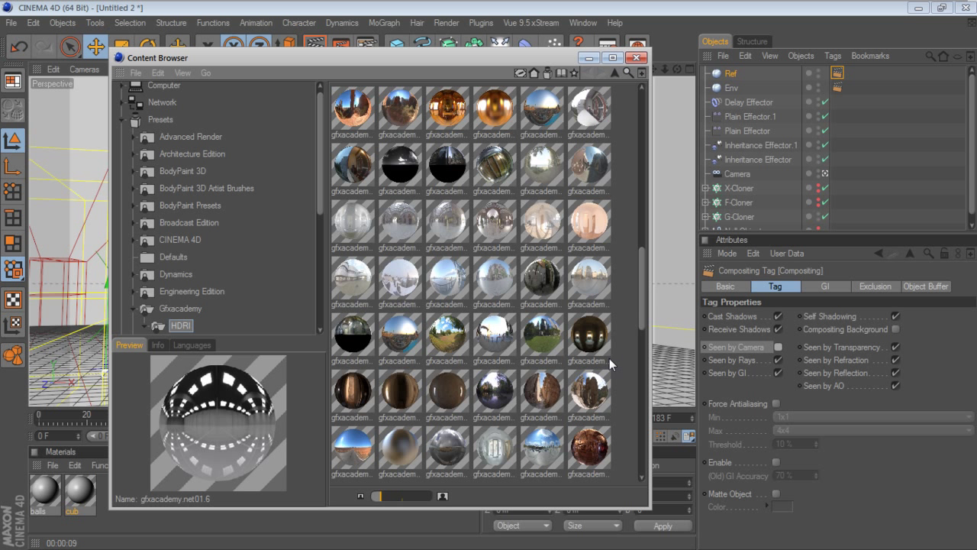
{"action": "left_click_drag", "start_coordinate": [636, 317], "coordinate": [639, 377]}
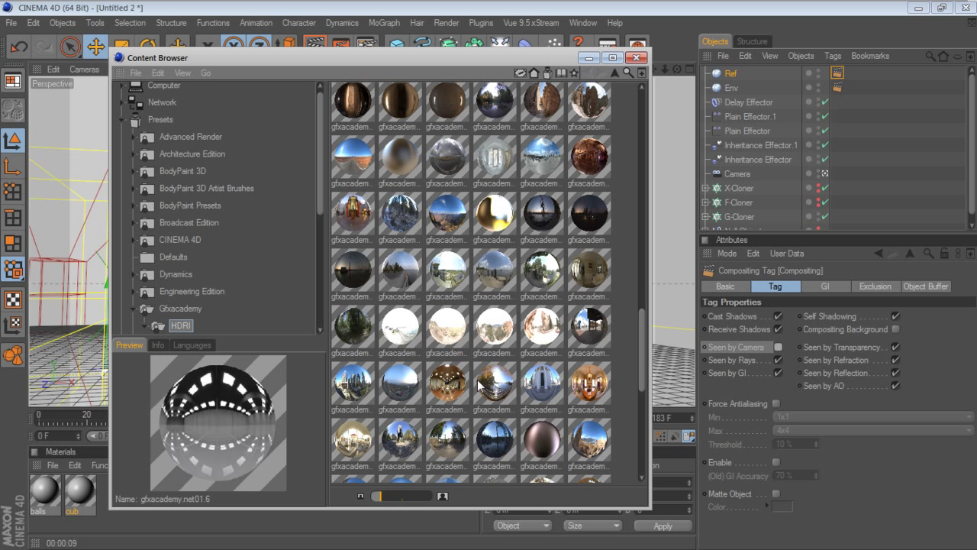
- Drag the gfxacademy_extra50 HDRI onto the Ref sky and close the Content Browser
{"action": "left_click", "coordinate": [448, 393]}
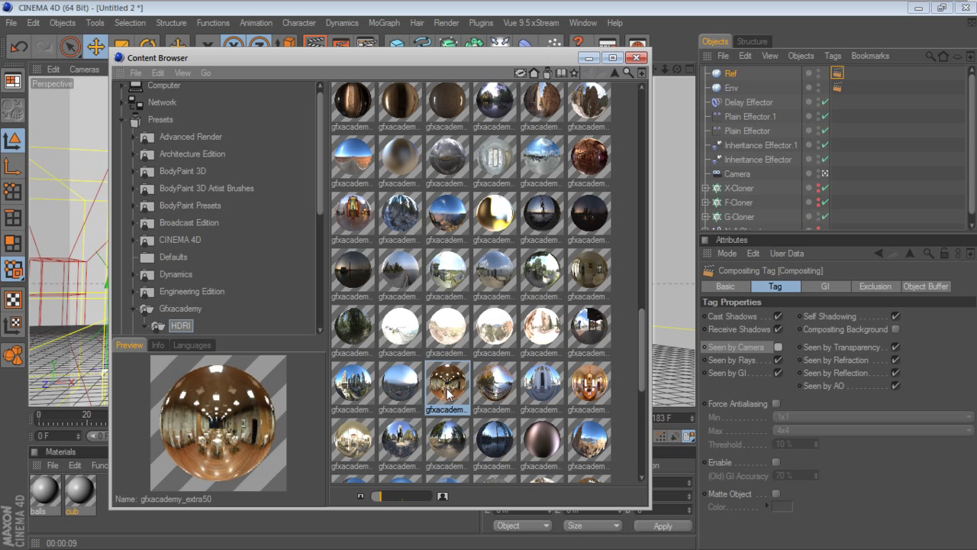
{"action": "left_click_drag", "start_coordinate": [448, 393], "coordinate": [736, 122]}
{"action": "left_click_drag", "start_coordinate": [735, 122], "coordinate": [731, 77]}
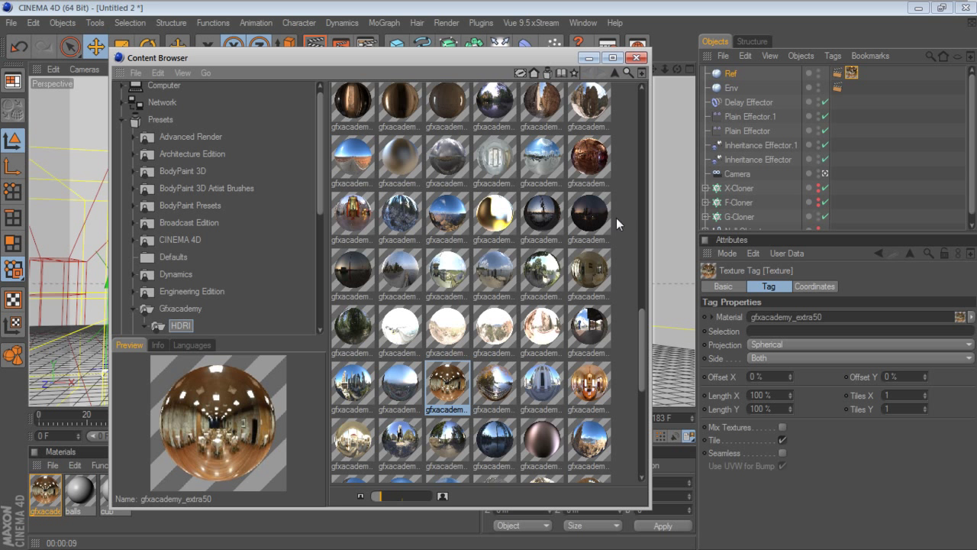
{"action": "left_click", "coordinate": [636, 57]}
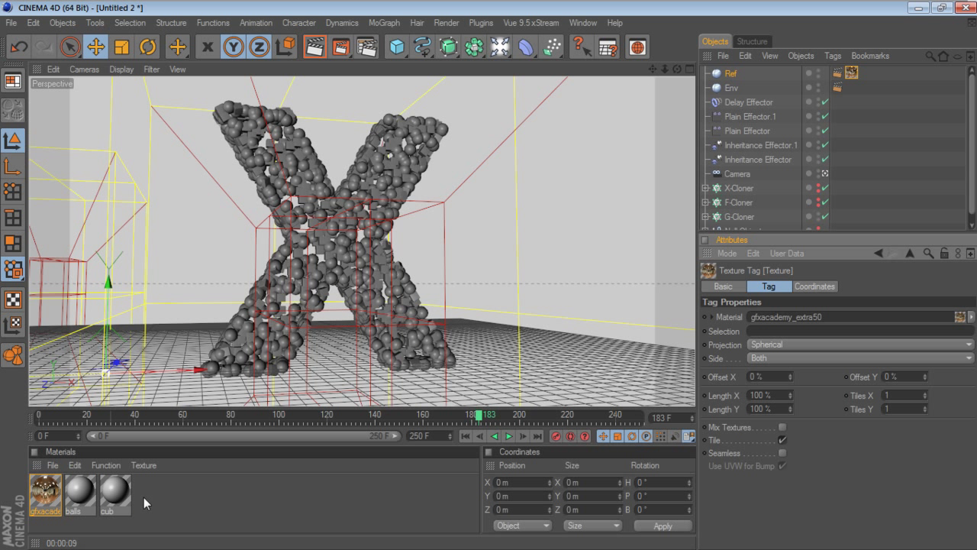
- Enable Reflection on the balls material with 57% brightness
{"action": "double_click", "coordinate": [83, 492]}
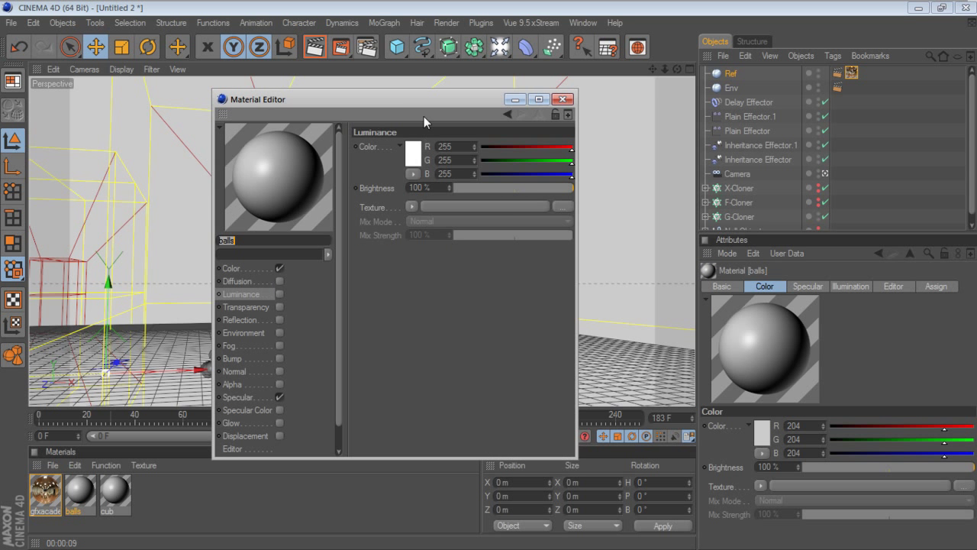
{"action": "left_click_drag", "start_coordinate": [423, 98], "coordinate": [690, 67]}
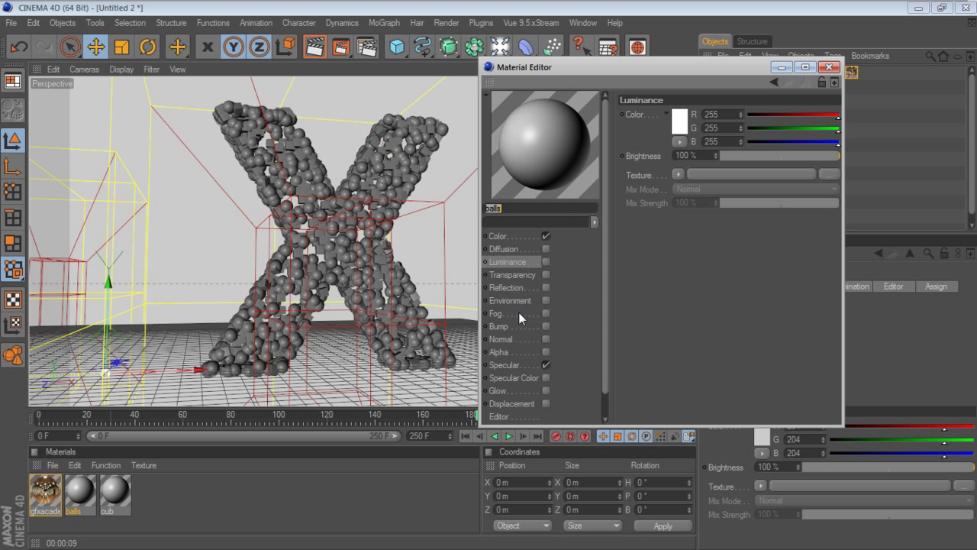
{"action": "left_click", "coordinate": [518, 290]}
{"action": "left_click", "coordinate": [545, 288]}
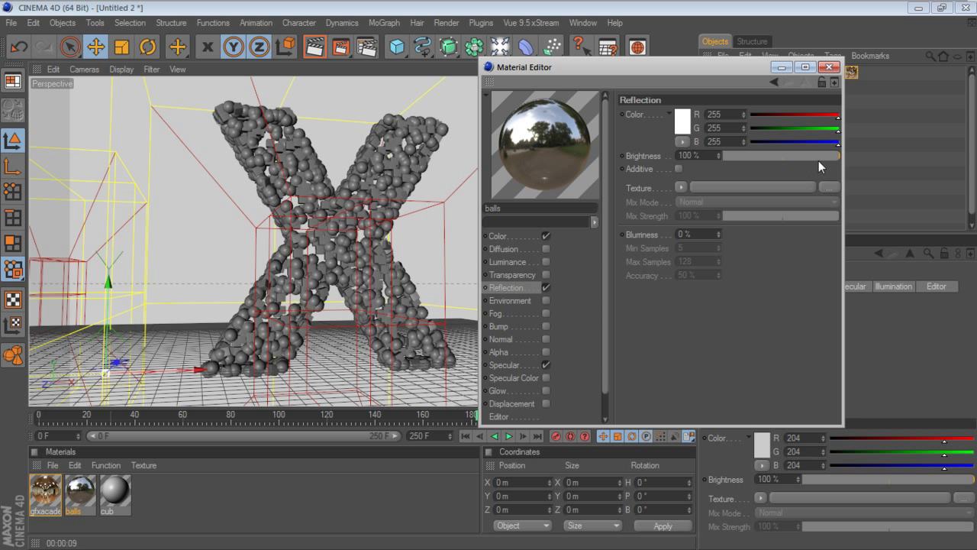
{"action": "left_click_drag", "start_coordinate": [819, 157], "coordinate": [790, 156]}
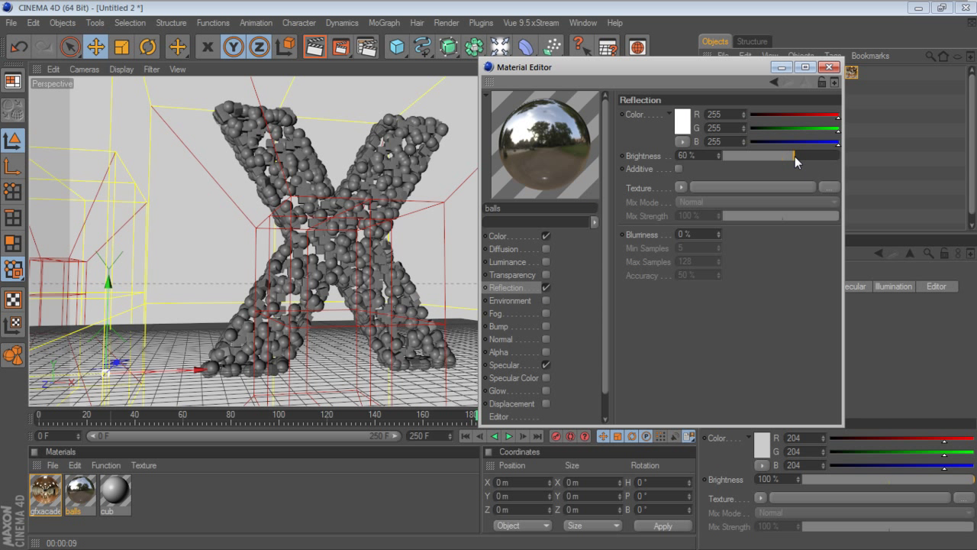
- Use a Fresnel reflection texture with a gradient from dark grey to grey
{"action": "left_click", "coordinate": [682, 187]}
{"action": "left_click", "coordinate": [713, 339]}
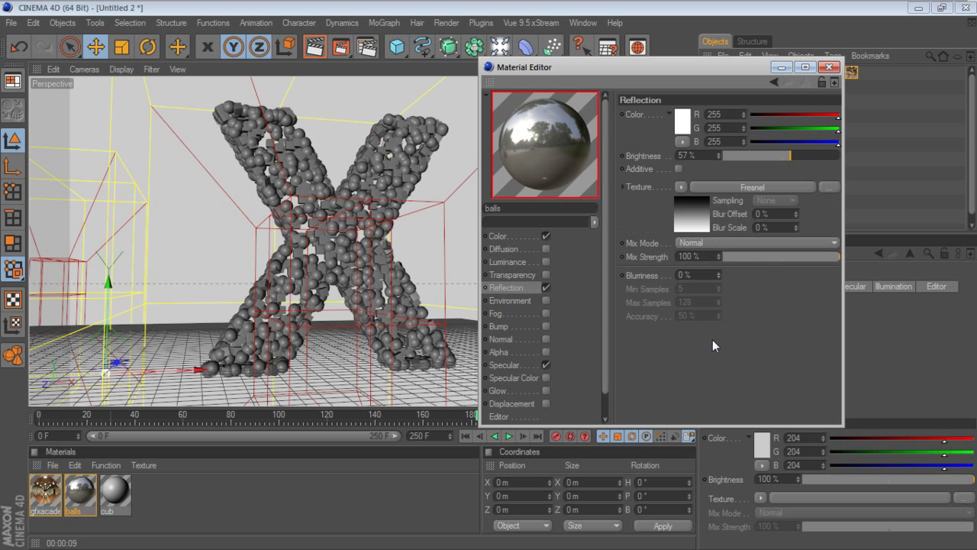
{"action": "left_click", "coordinate": [692, 218]}
{"action": "double_click", "coordinate": [839, 271]}
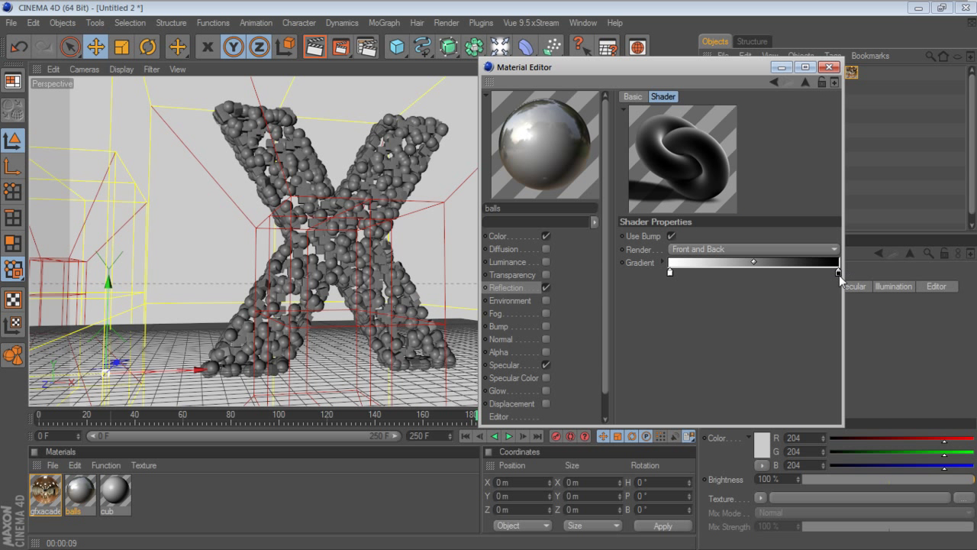
{"action": "left_click_drag", "start_coordinate": [744, 303], "coordinate": [742, 293]}
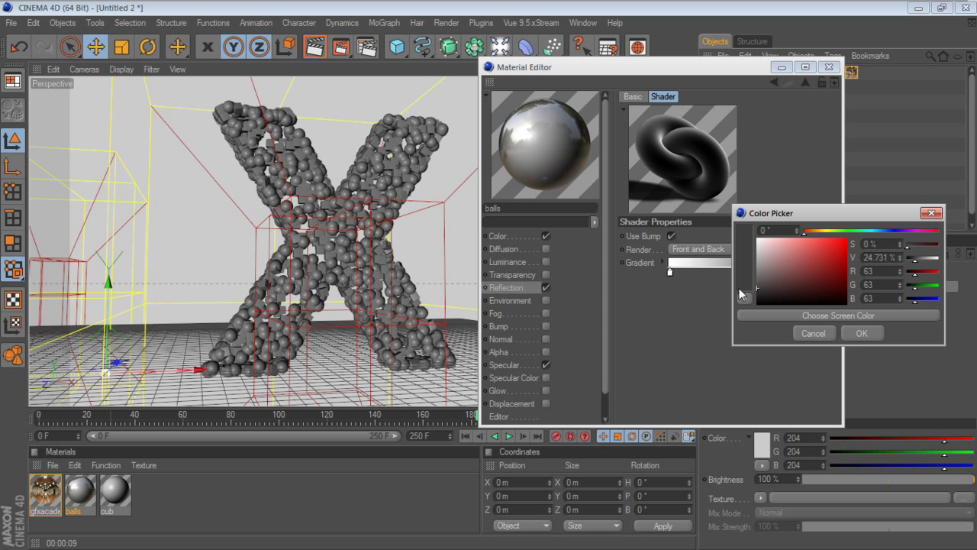
{"action": "left_click", "coordinate": [862, 333]}
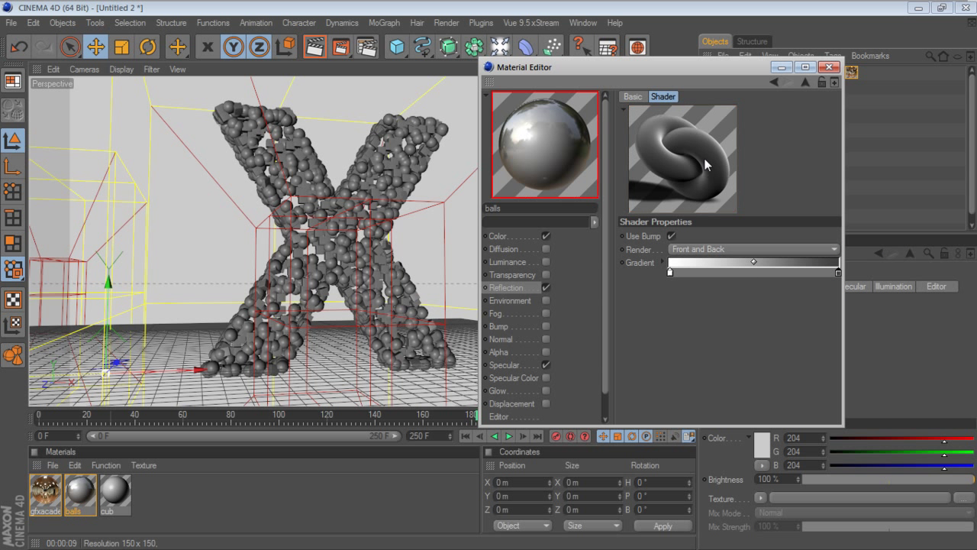
{"action": "double_click", "coordinate": [670, 272]}
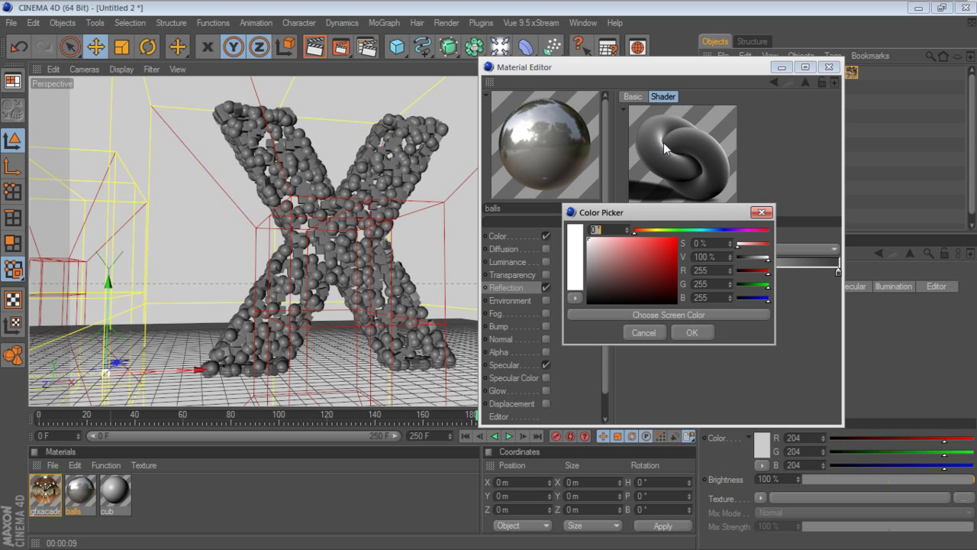
{"action": "left_click_drag", "start_coordinate": [575, 282], "coordinate": [576, 260]}
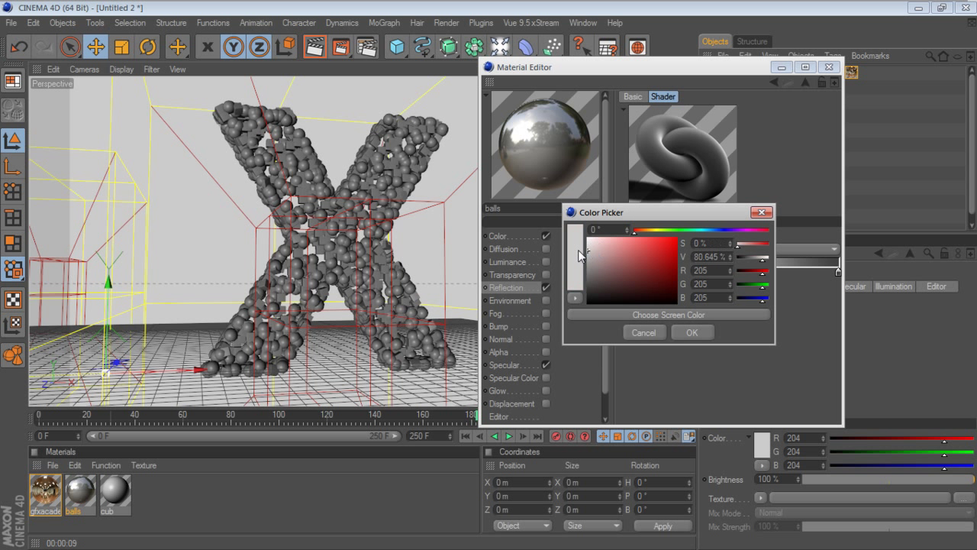
{"action": "left_click", "coordinate": [692, 333]}
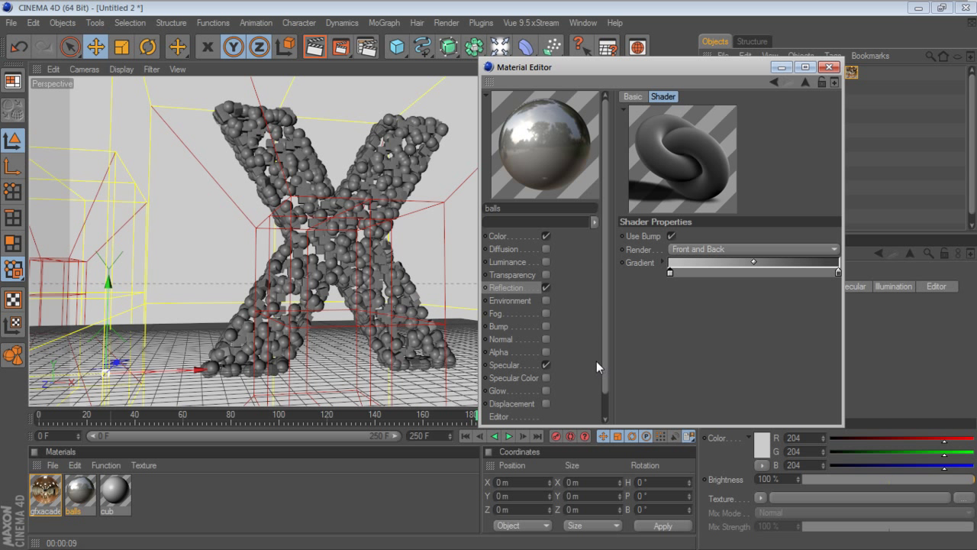
{"action": "left_click", "coordinate": [519, 237]}
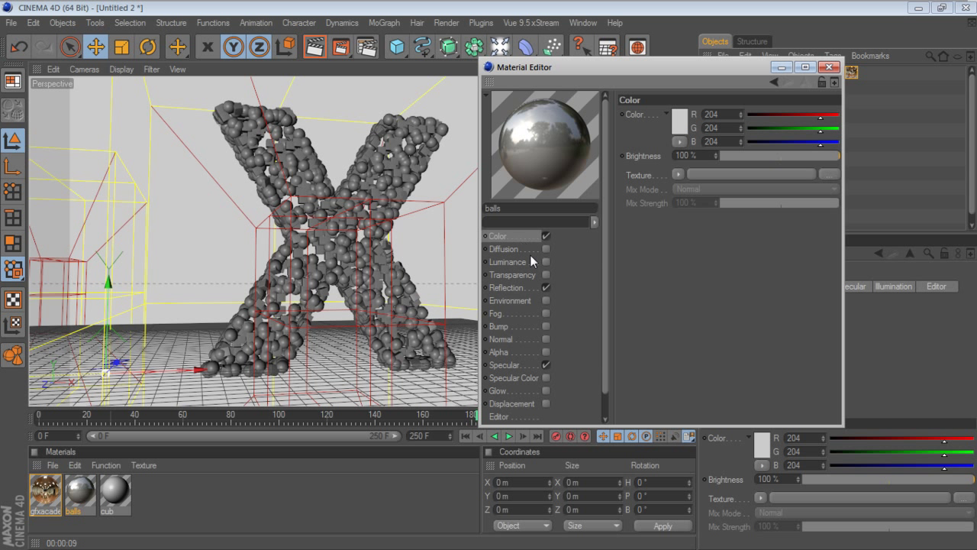
- Load the Effects > Lumas shader as the balls material's Color texture
{"action": "left_click", "coordinate": [677, 175]}
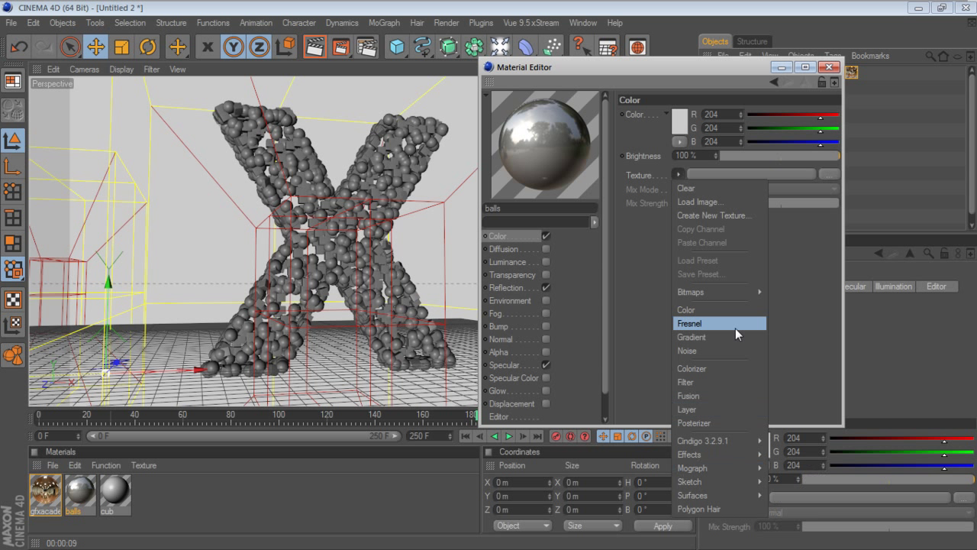
{"action": "mouse_move", "coordinate": [718, 455]}
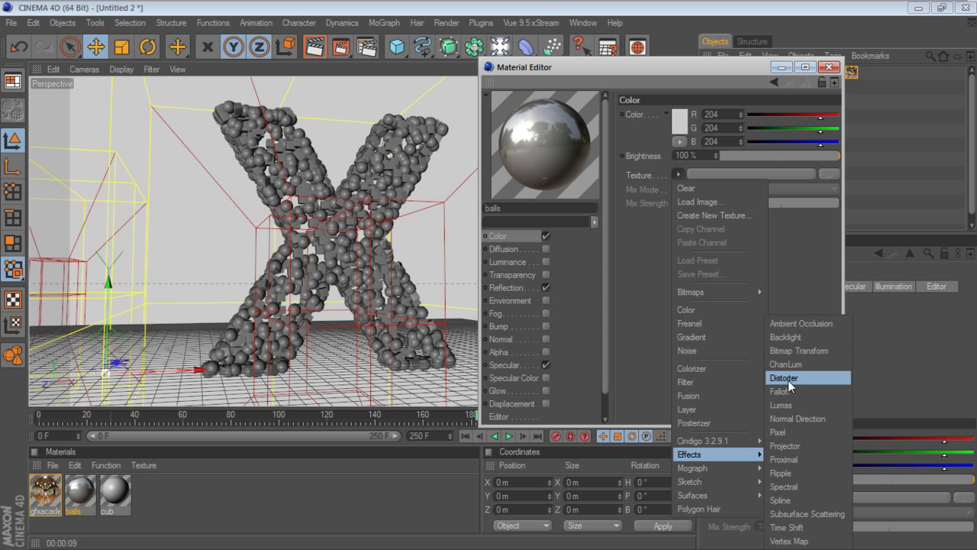
{"action": "left_click", "coordinate": [785, 404]}
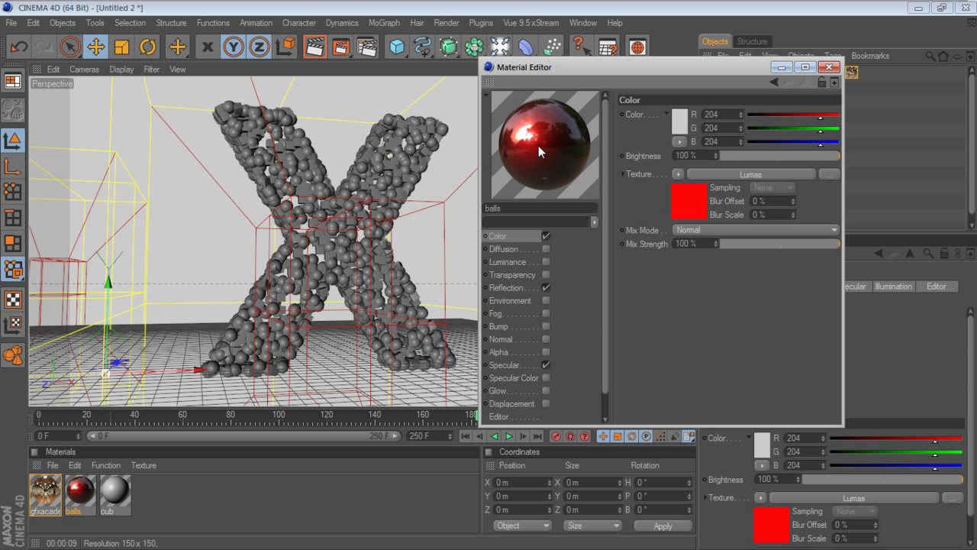
{"action": "left_click", "coordinate": [682, 206]}
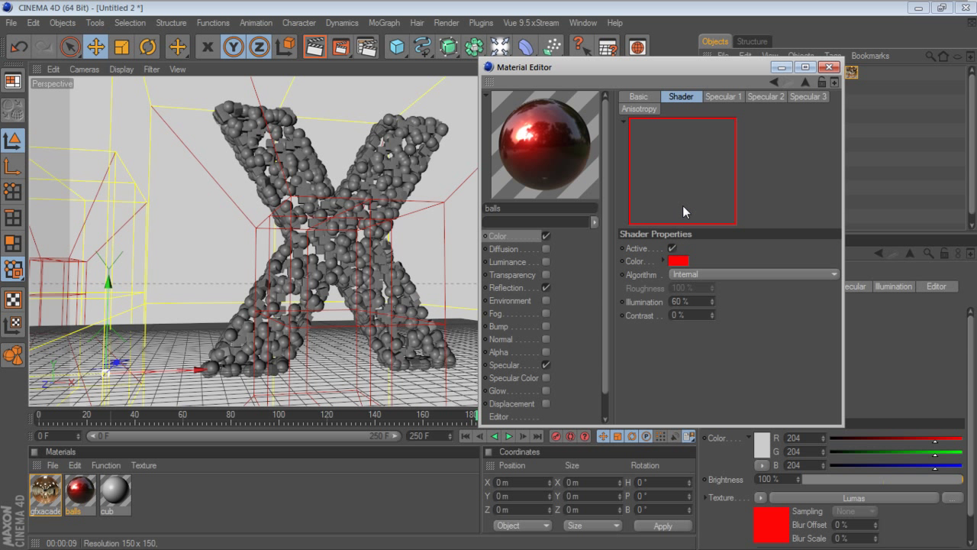
- Set the Lumas shader colour to orange (hue 20°)
{"action": "left_click", "coordinate": [678, 260]}
{"action": "left_click_drag", "start_coordinate": [647, 216], "coordinate": [654, 218]}
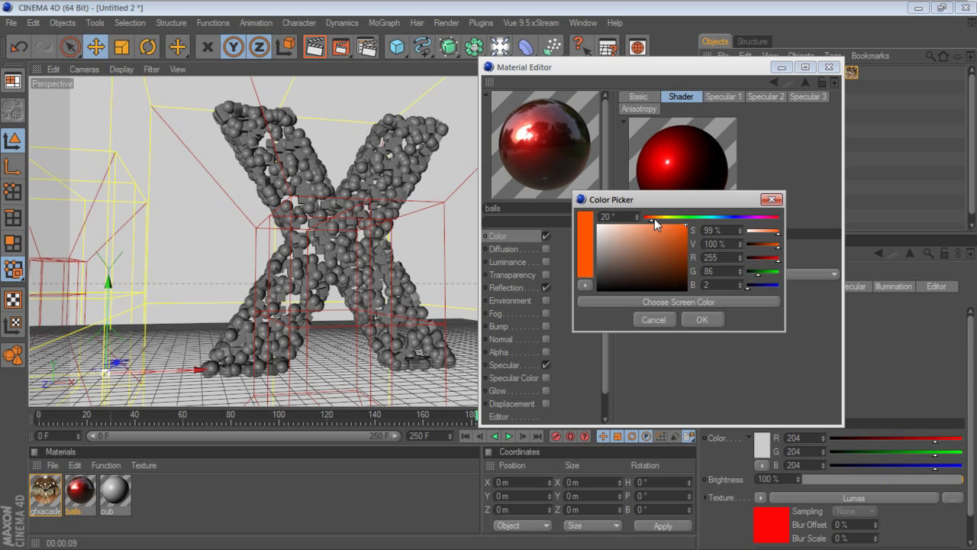
{"action": "left_click", "coordinate": [695, 322]}
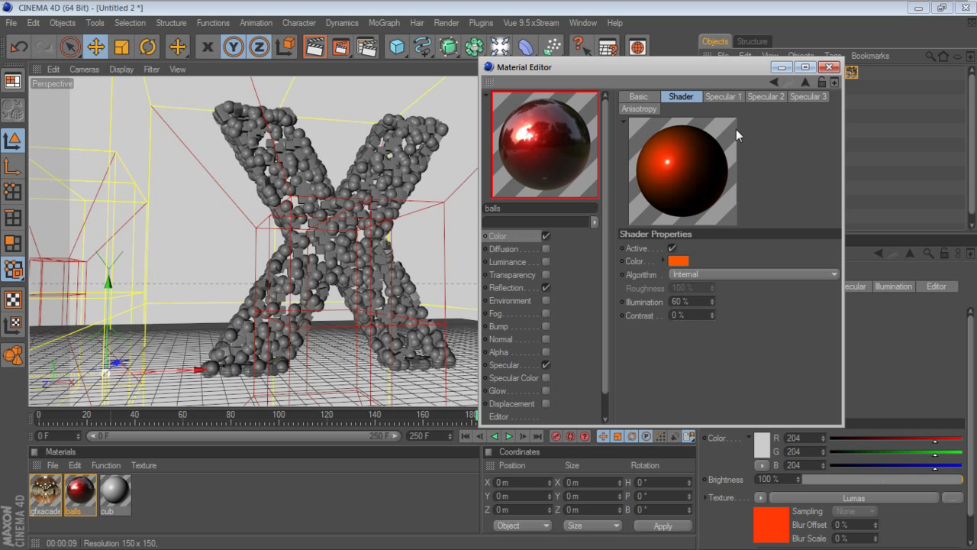
{"action": "left_click", "coordinate": [725, 97]}
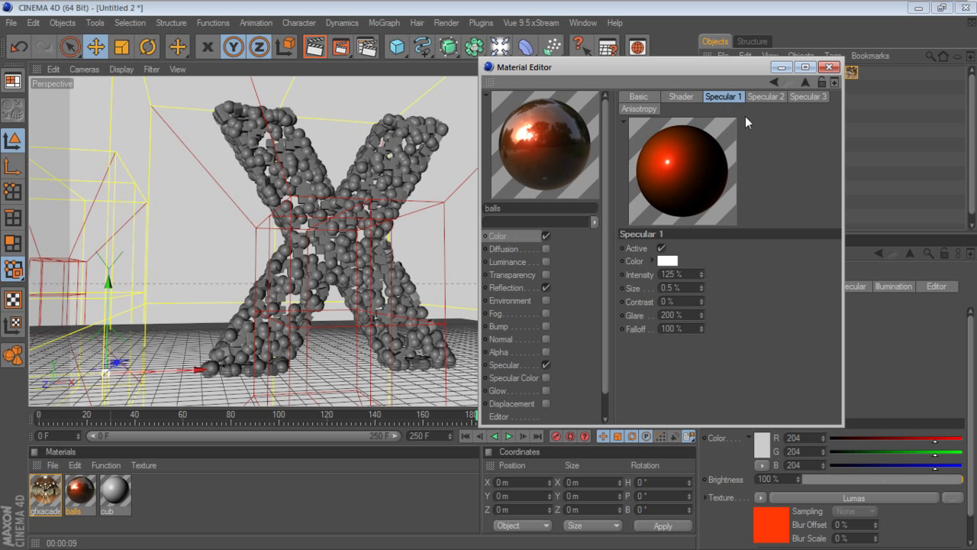
- Make the Lumas Specular 2 and Specular 3 colours orange
{"action": "left_click", "coordinate": [760, 97]}
{"action": "left_click", "coordinate": [675, 261]}
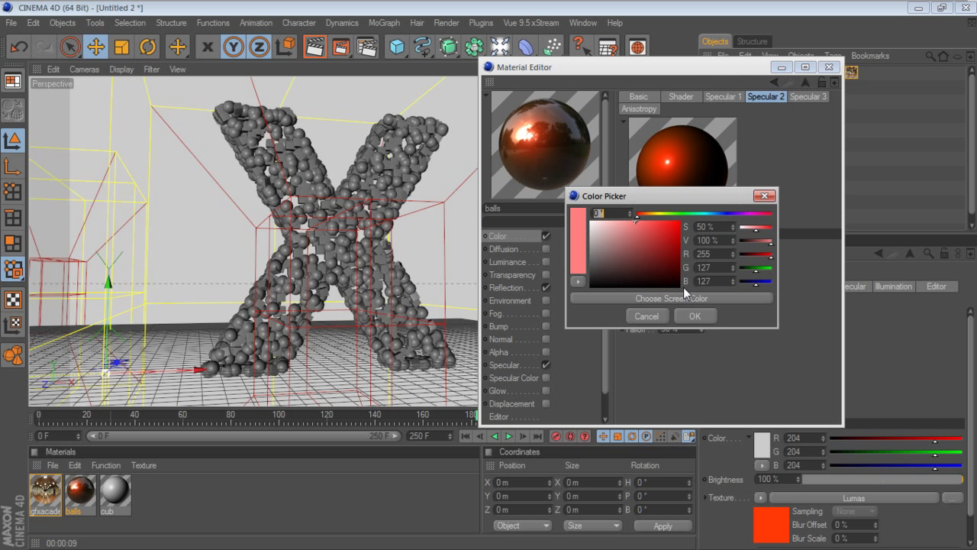
{"action": "left_click_drag", "start_coordinate": [638, 216], "coordinate": [648, 215]}
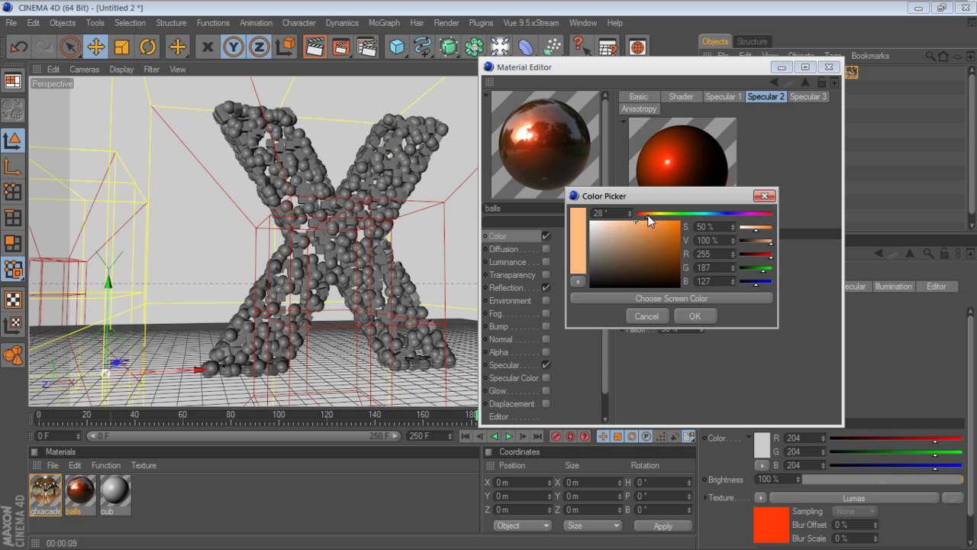
{"action": "left_click", "coordinate": [691, 315]}
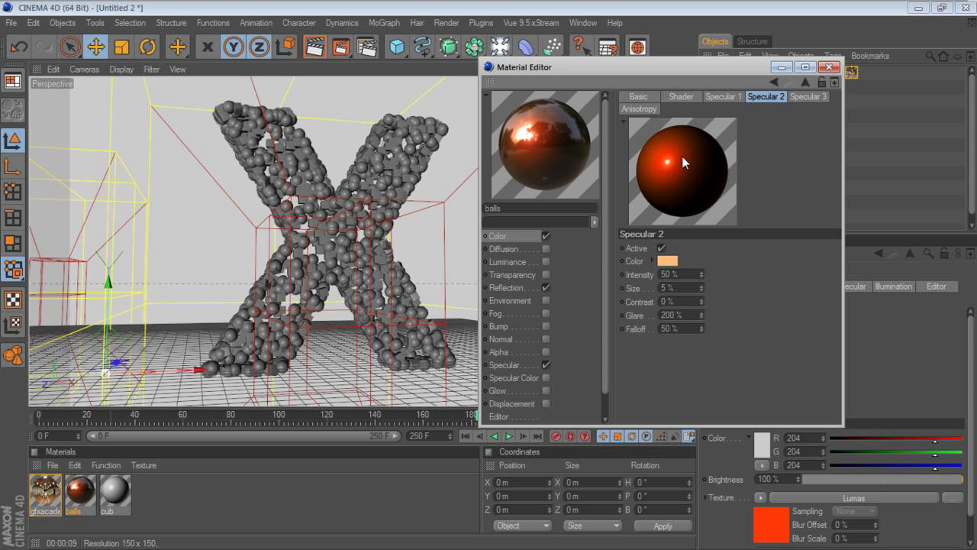
{"action": "left_click", "coordinate": [798, 98]}
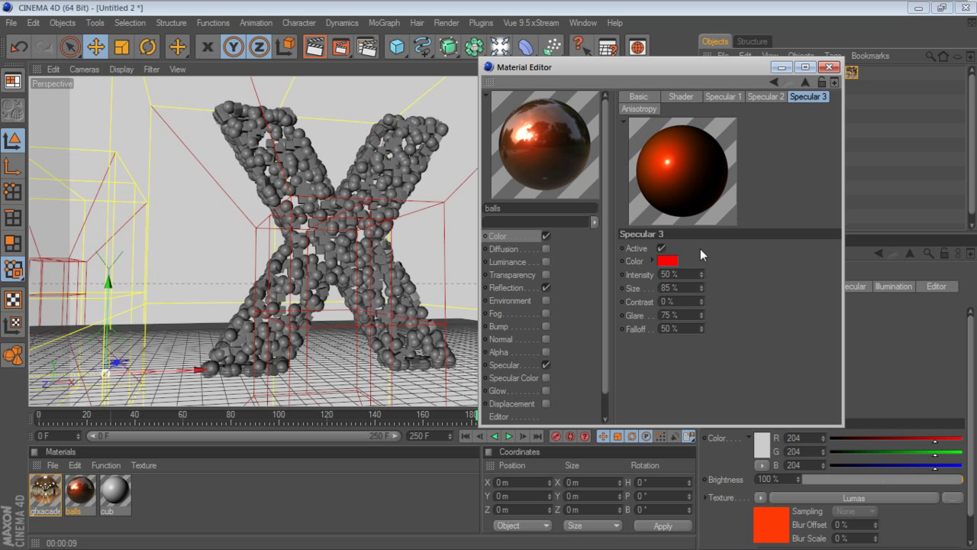
{"action": "left_click", "coordinate": [667, 260]}
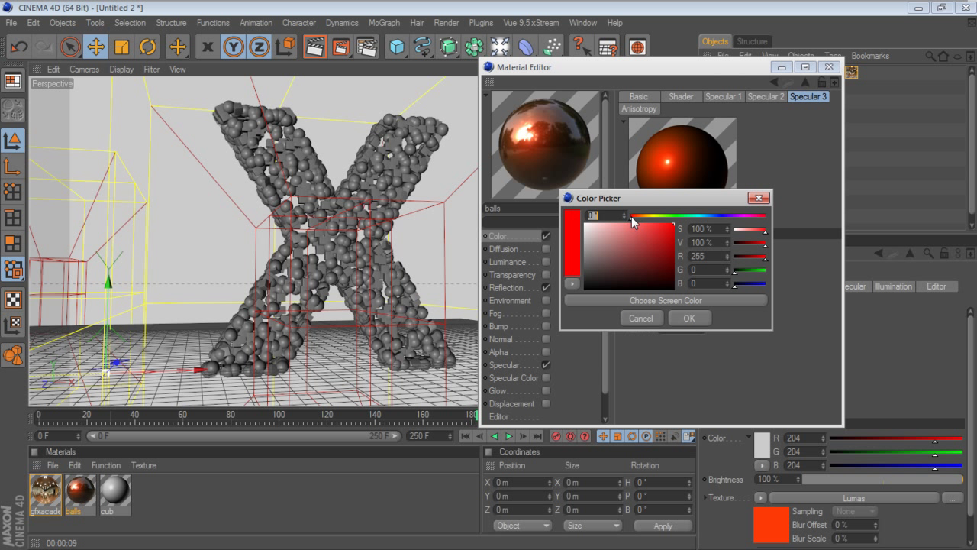
{"action": "left_click_drag", "start_coordinate": [631, 218], "coordinate": [638, 217]}
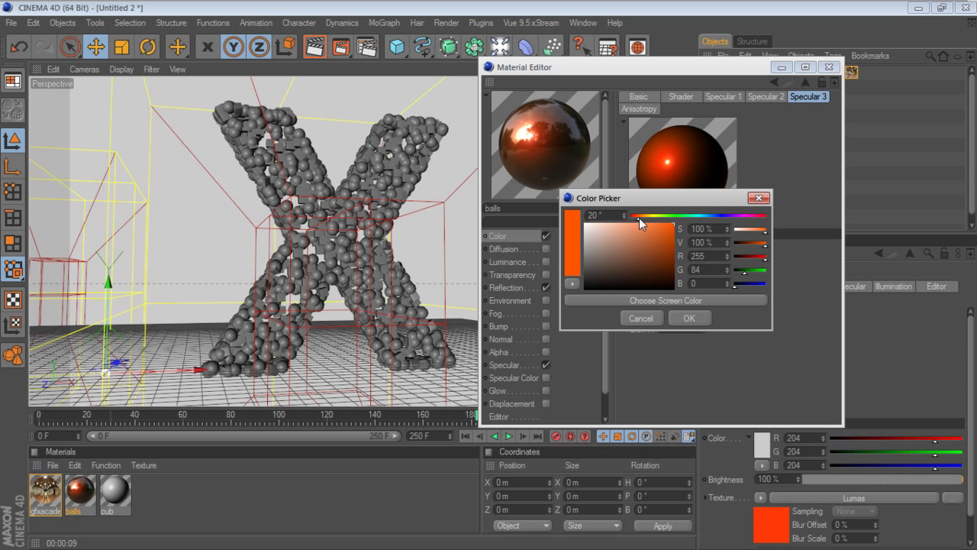
{"action": "left_click", "coordinate": [687, 317]}
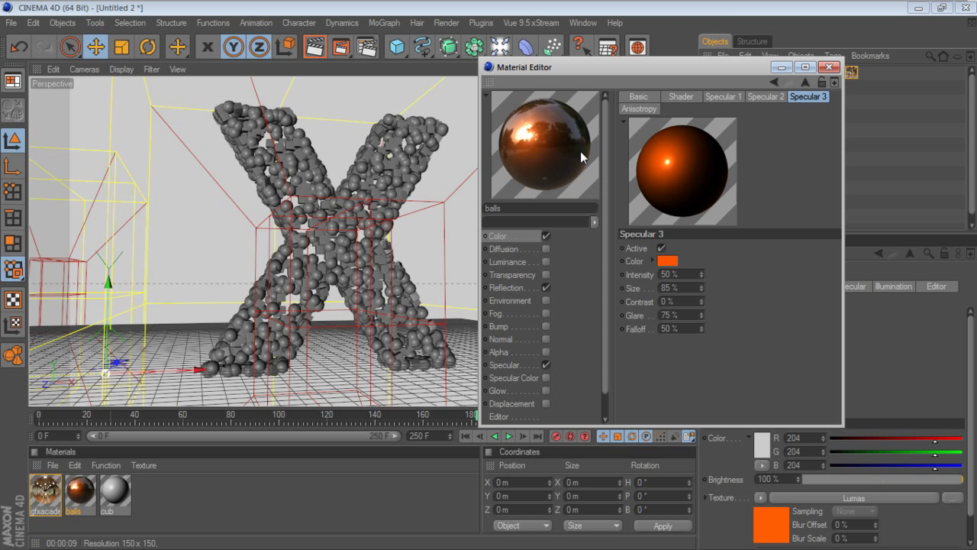
{"action": "mouse_move", "coordinate": [636, 68]}
{"action": "left_mouse_down"}
{"action": "mouse_move", "coordinate": [606, 146]}
{"action": "mouse_move", "coordinate": [598, 130]}
{"action": "left_mouse_up"}
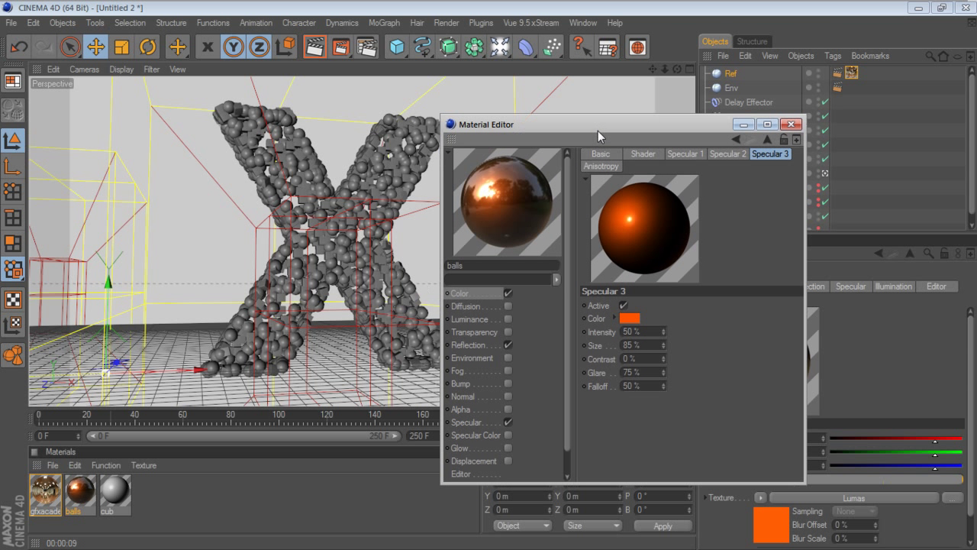
- Assign the balls material to the Sphere under each of the G-, F- and X-Cloners
{"action": "left_click", "coordinate": [791, 124]}
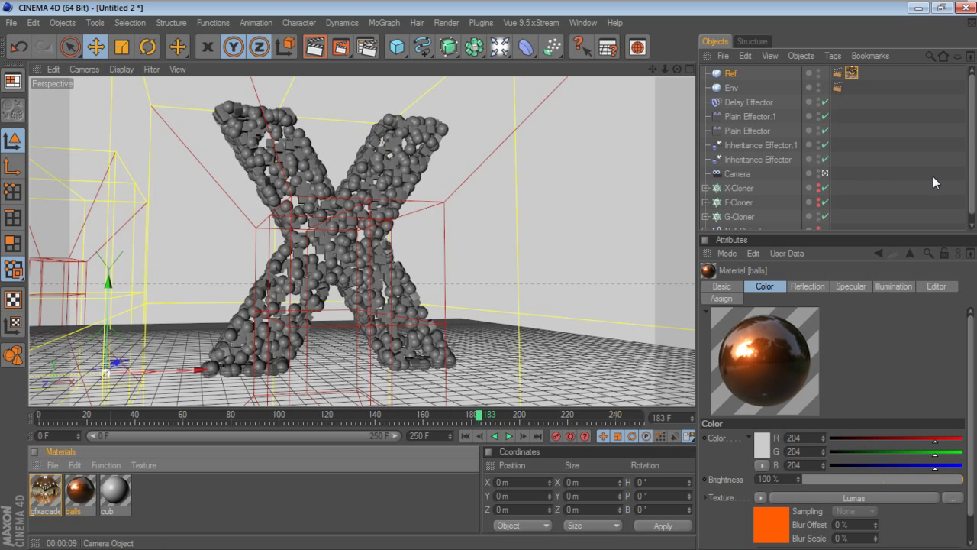
{"action": "mouse_move", "coordinate": [970, 185]}
{"action": "left_mouse_down"}
{"action": "mouse_move", "coordinate": [924, 226]}
{"action": "mouse_move", "coordinate": [914, 289]}
{"action": "left_mouse_up"}
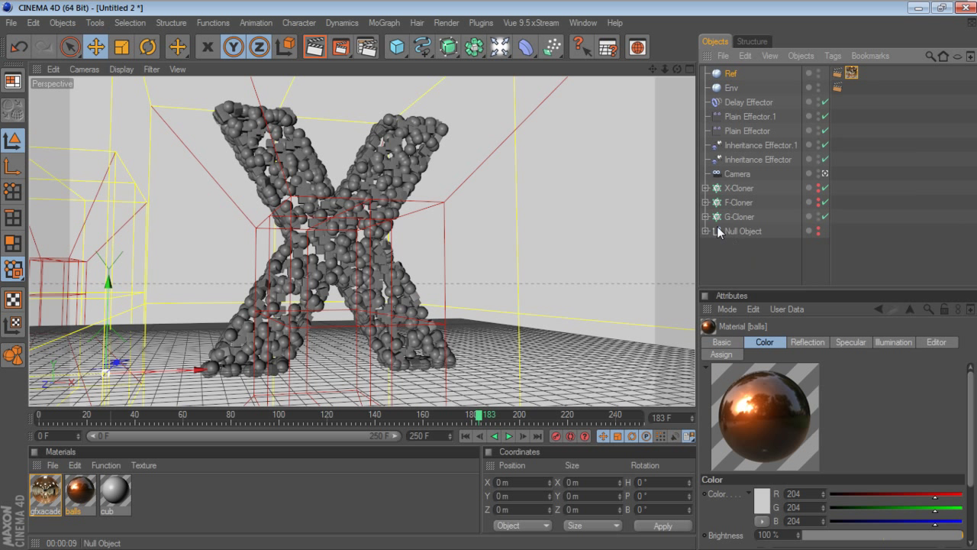
{"action": "left_click", "coordinate": [705, 217]}
{"action": "left_click", "coordinate": [705, 202]}
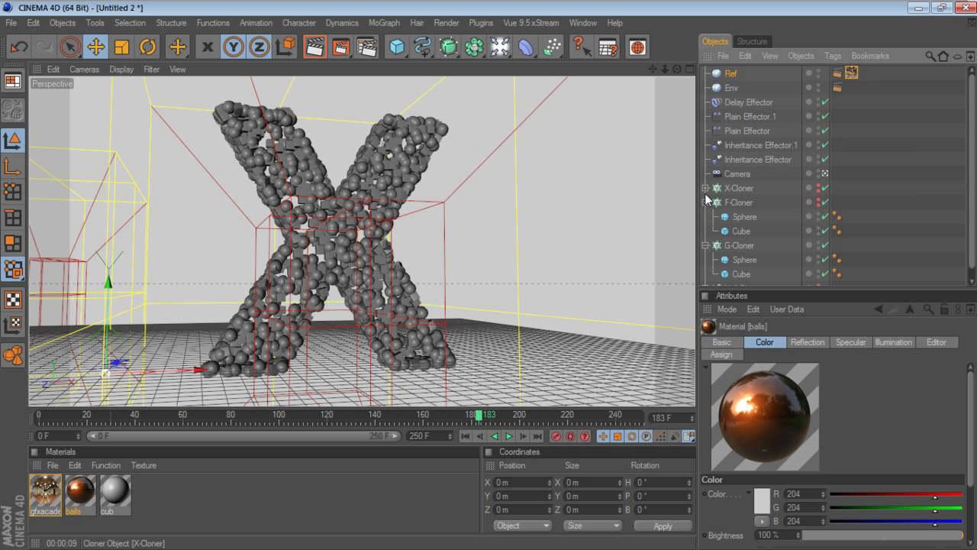
{"action": "left_click", "coordinate": [705, 188]}
{"action": "scroll", "coordinate": [841, 227], "scroll_direction": "down", "scroll_amount": 2}
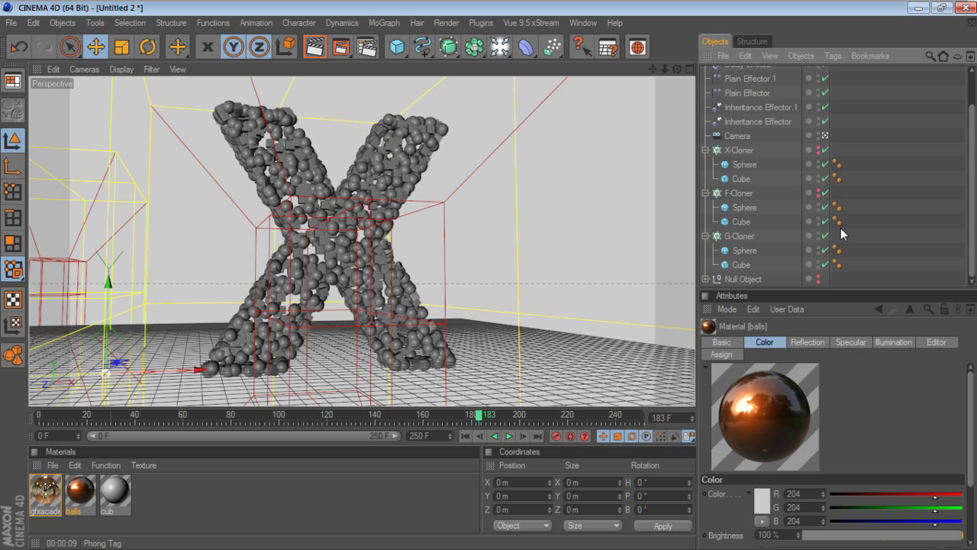
{"action": "mouse_move", "coordinate": [81, 502]}
{"action": "left_mouse_down"}
{"action": "mouse_move", "coordinate": [775, 265]}
{"action": "mouse_move", "coordinate": [751, 252]}
{"action": "left_mouse_up"}
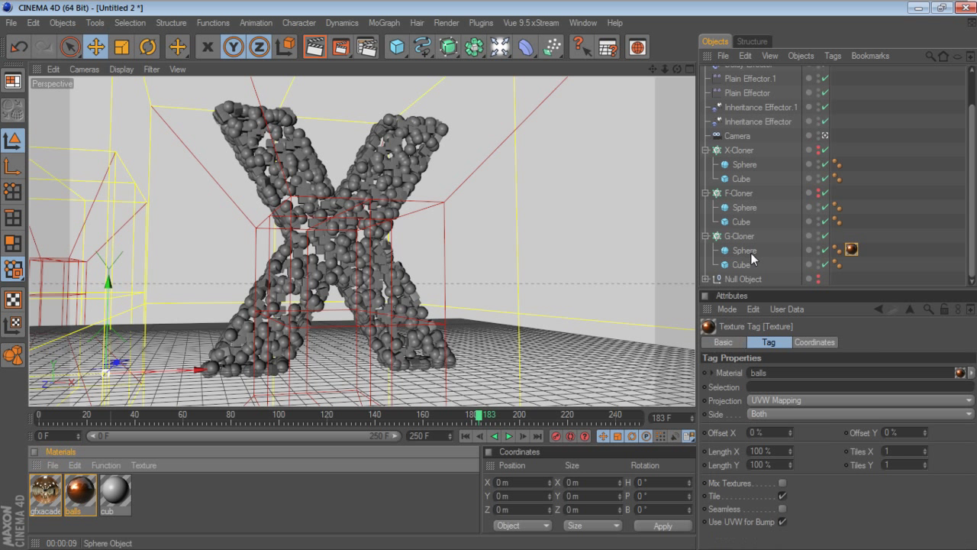
{"action": "left_click_drag", "start_coordinate": [82, 504], "coordinate": [756, 208]}
{"action": "left_click_drag", "start_coordinate": [84, 496], "coordinate": [750, 164]}
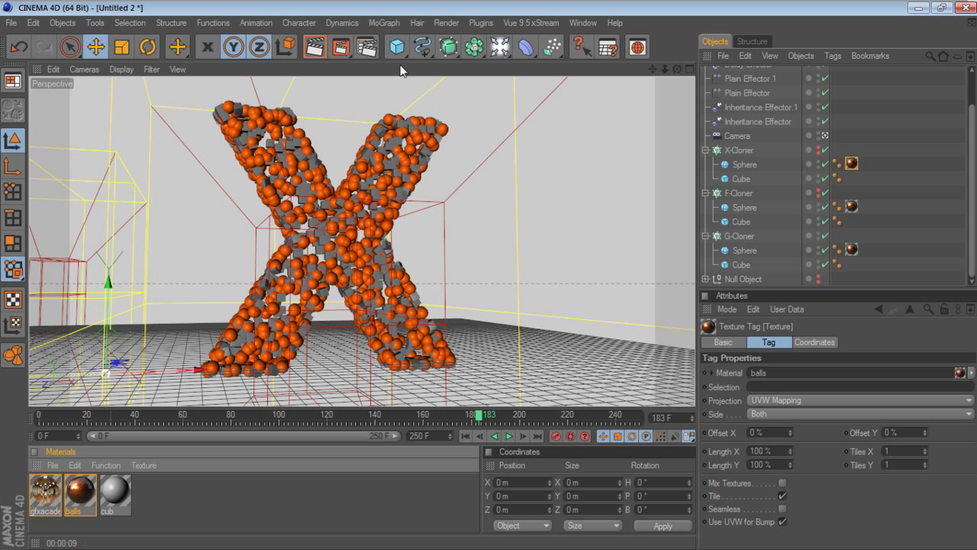
- Add Global Illumination in IR + QMC (Still Image) mode with Low stochastic samples and record density
{"action": "left_click", "coordinate": [369, 48]}
{"action": "left_click", "coordinate": [120, 255]}
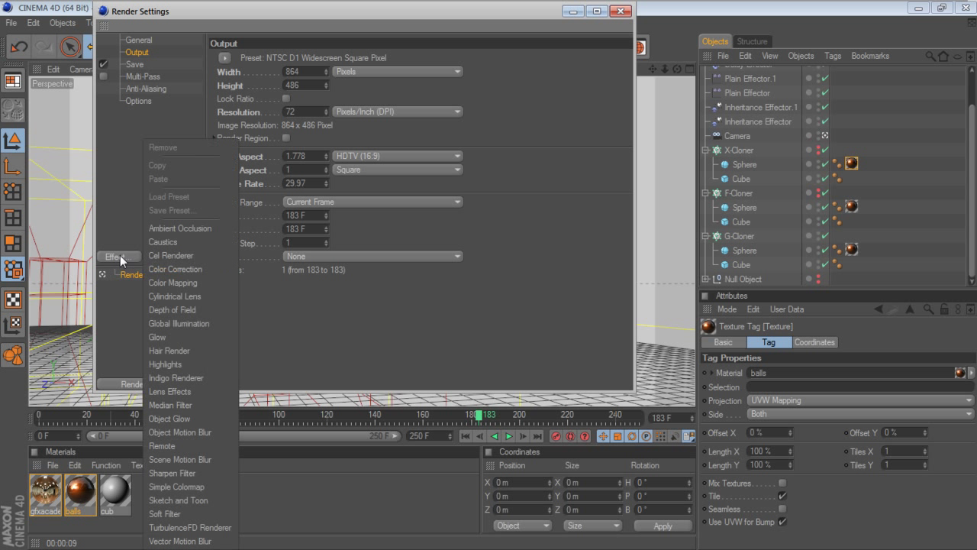
{"action": "left_click", "coordinate": [194, 322]}
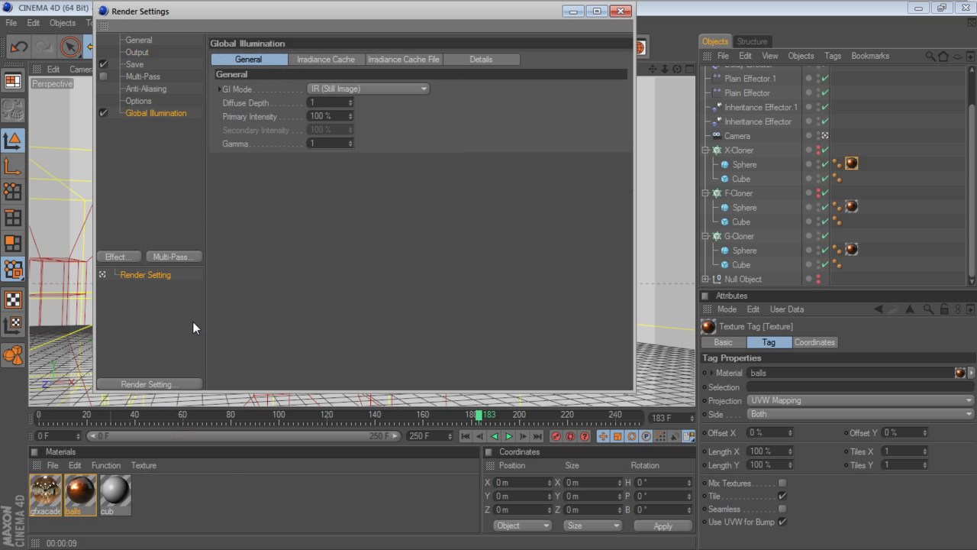
{"action": "left_click", "coordinate": [355, 89]}
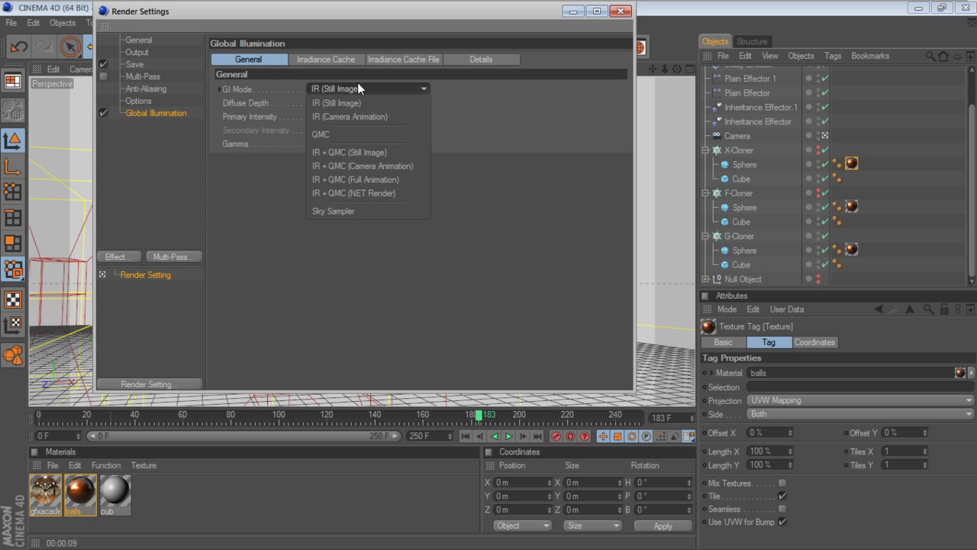
{"action": "left_click", "coordinate": [370, 151]}
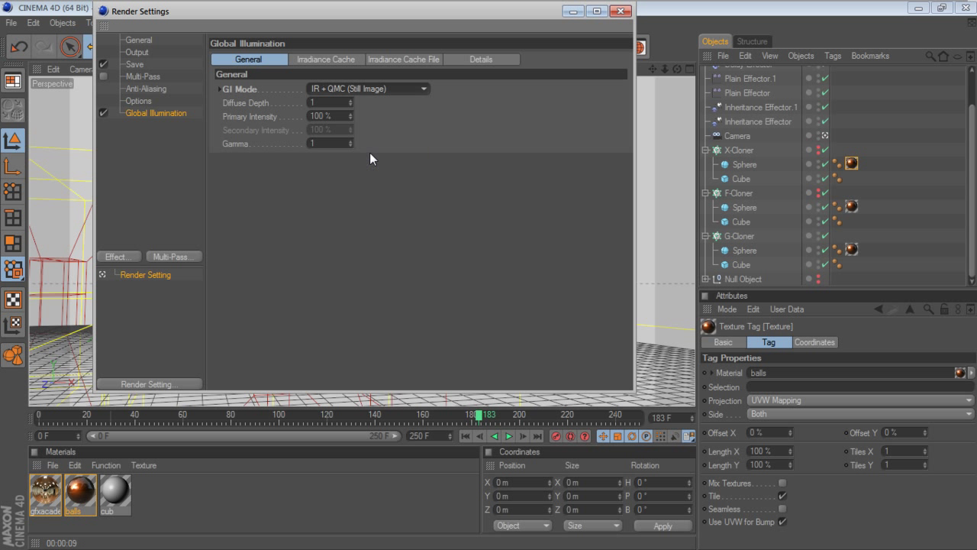
{"action": "left_click", "coordinate": [343, 59]}
{"action": "left_click", "coordinate": [347, 90]}
{"action": "left_click", "coordinate": [349, 121]}
{"action": "left_click", "coordinate": [347, 100]}
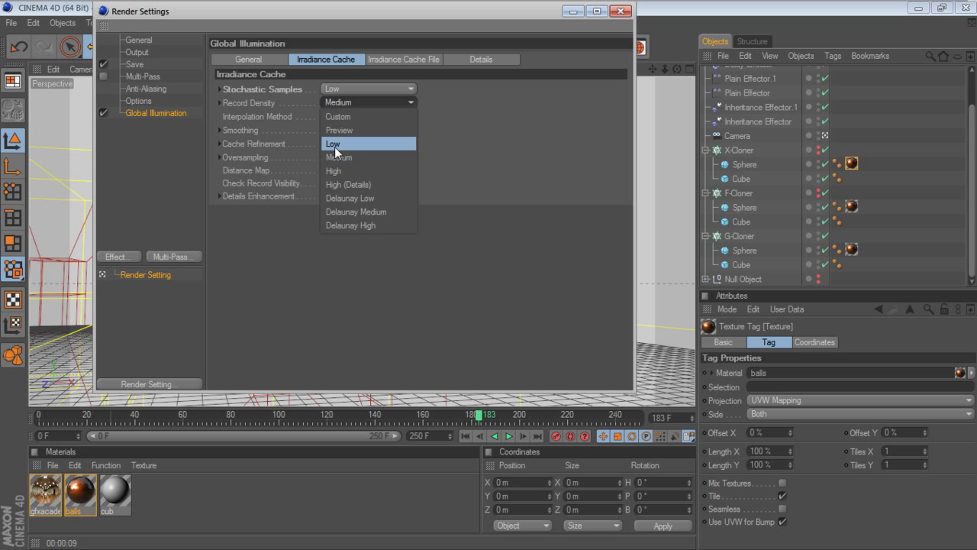
{"action": "left_click", "coordinate": [337, 140]}
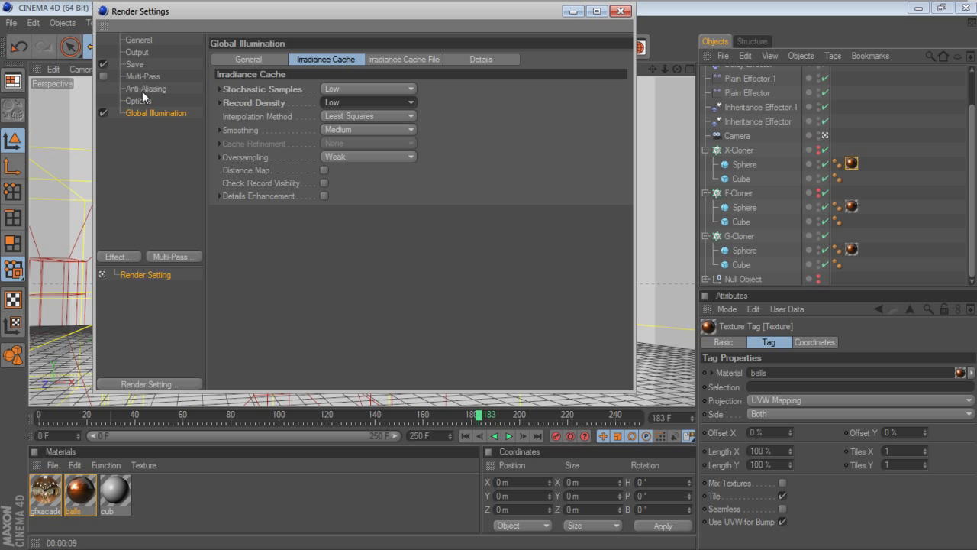
- Set anti-aliasing to Best with 2x2 maximum level, then render the viewport
{"action": "left_click", "coordinate": [142, 90]}
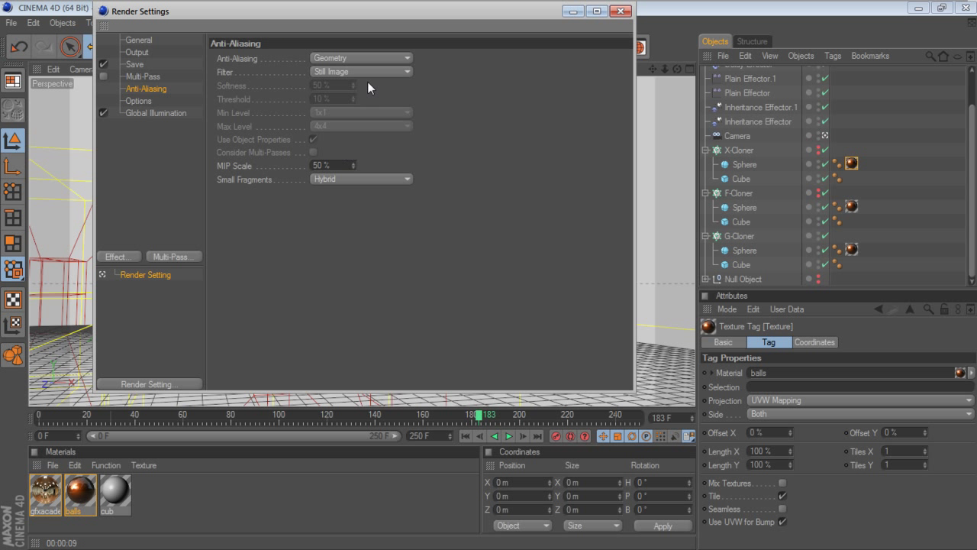
{"action": "left_click", "coordinate": [364, 60]}
{"action": "left_click", "coordinate": [357, 100]}
{"action": "left_click", "coordinate": [355, 125]}
{"action": "left_click", "coordinate": [336, 153]}
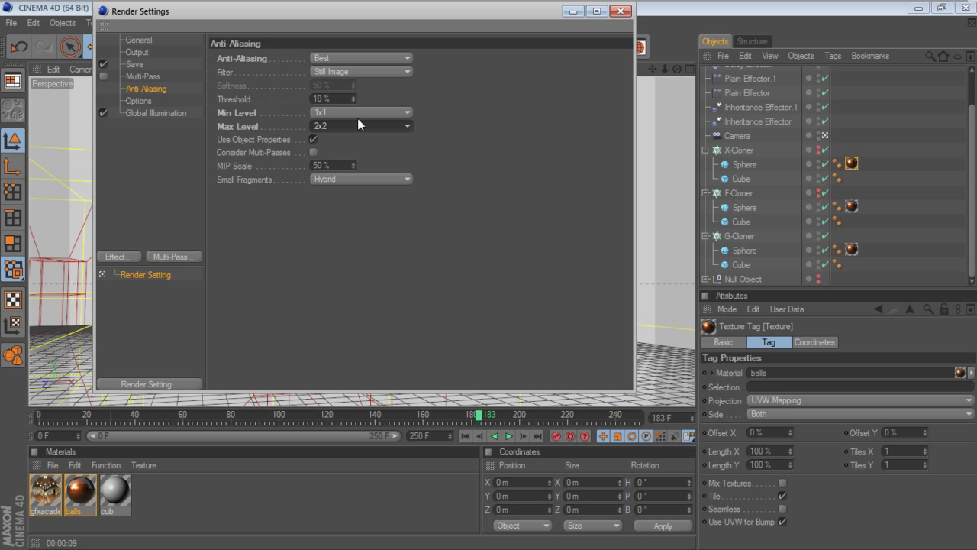
{"action": "left_click", "coordinate": [621, 12]}
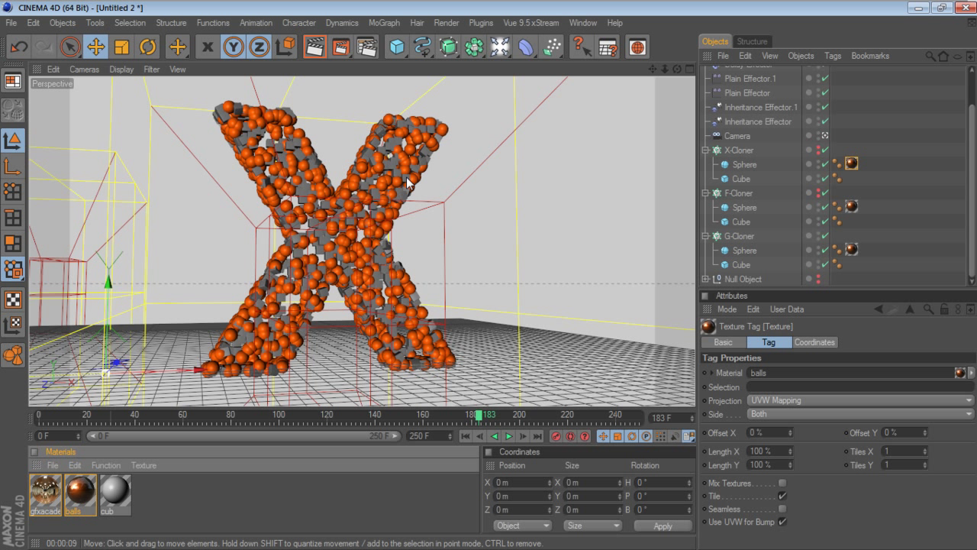
{"action": "left_click", "coordinate": [314, 47]}
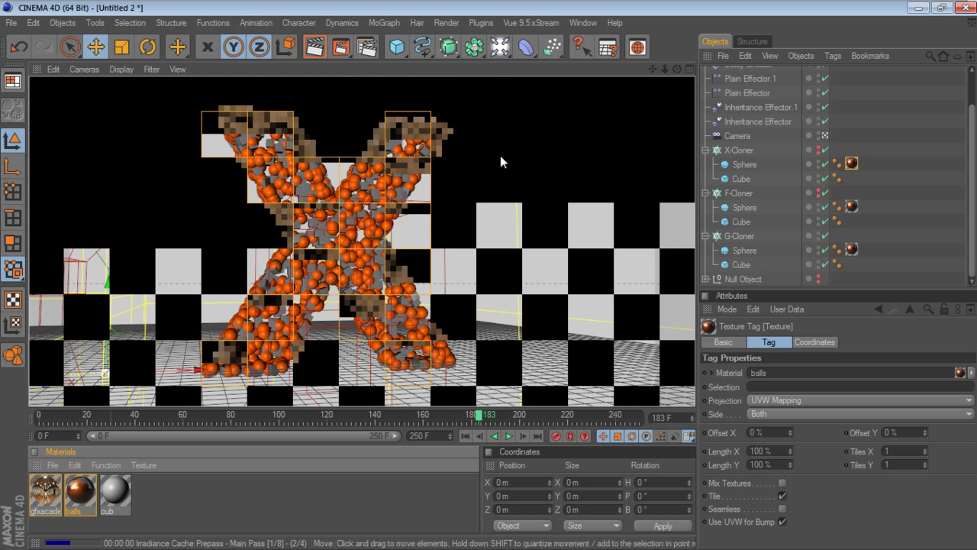